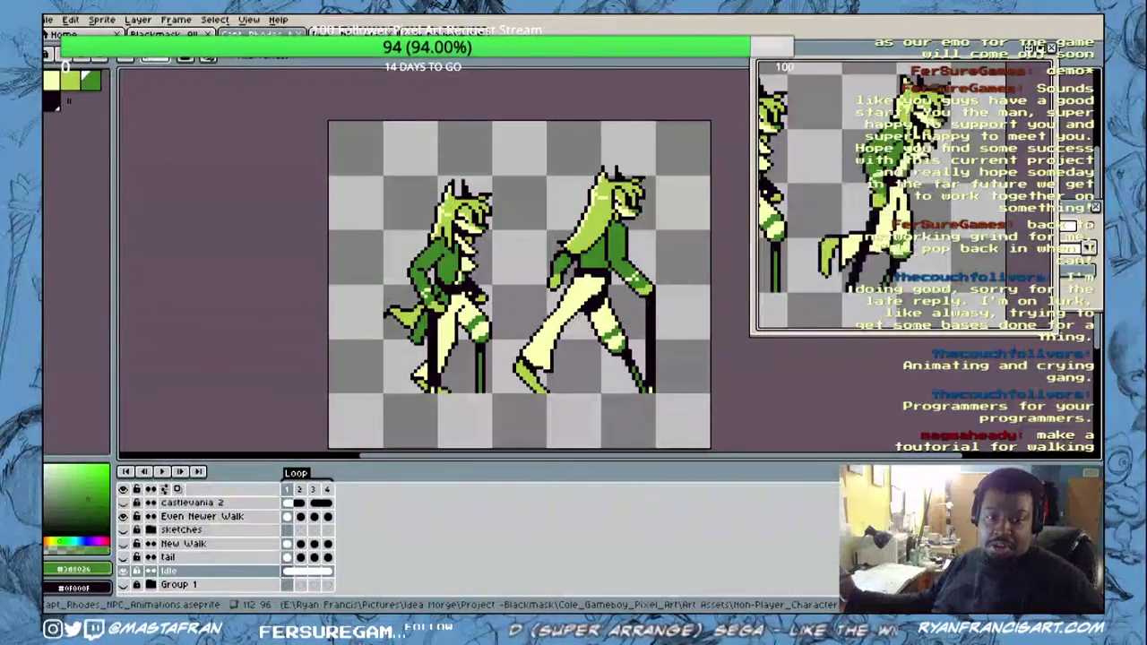
Step: Check the next frame of the cane-walking reference video on YouTube and switch to the walk animation in Clip Studio Paint
key(alt+Tab)
key(.)
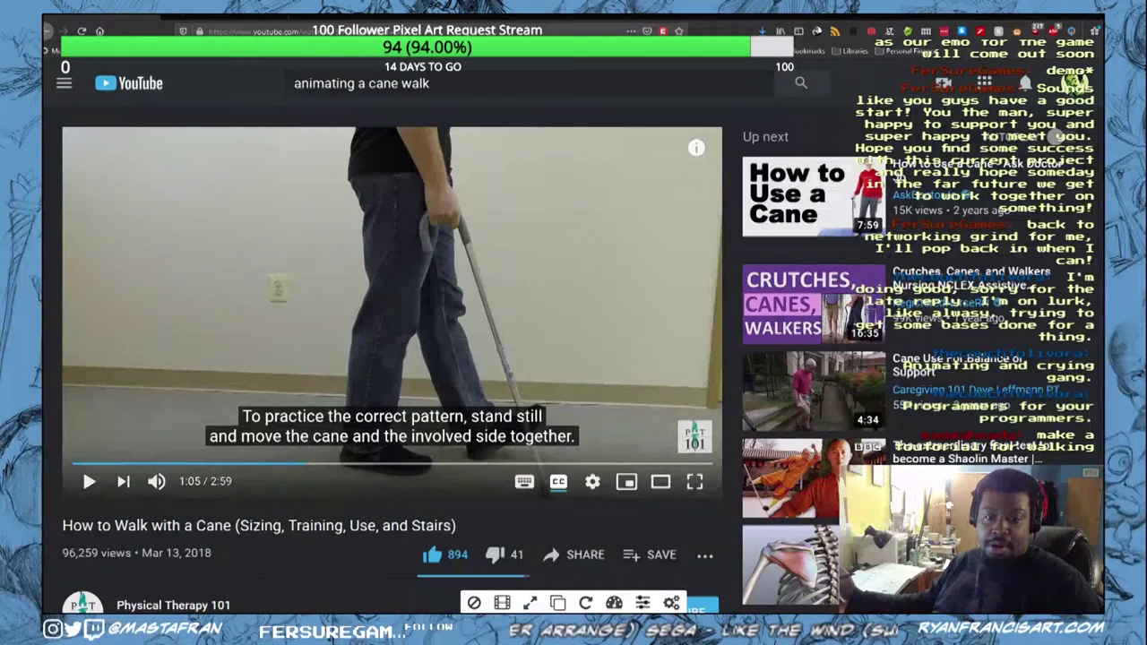
key(alt+Tab)
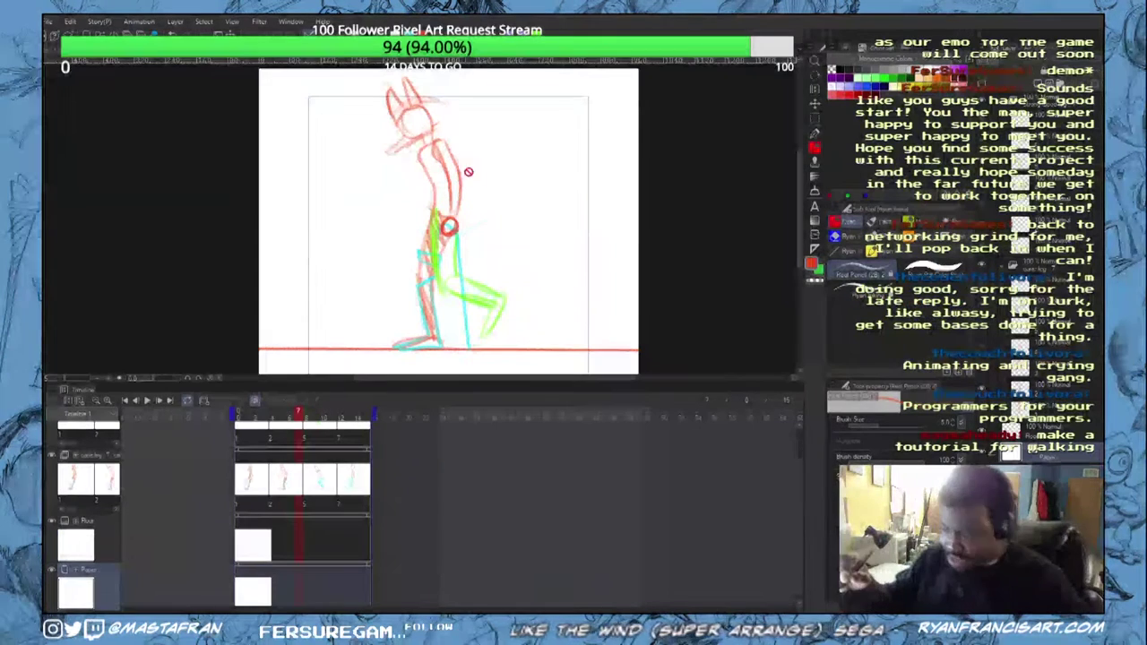
Step: Hide the existing leg animation folders, leaving only the red floor line on the canvas
click(1001, 99)
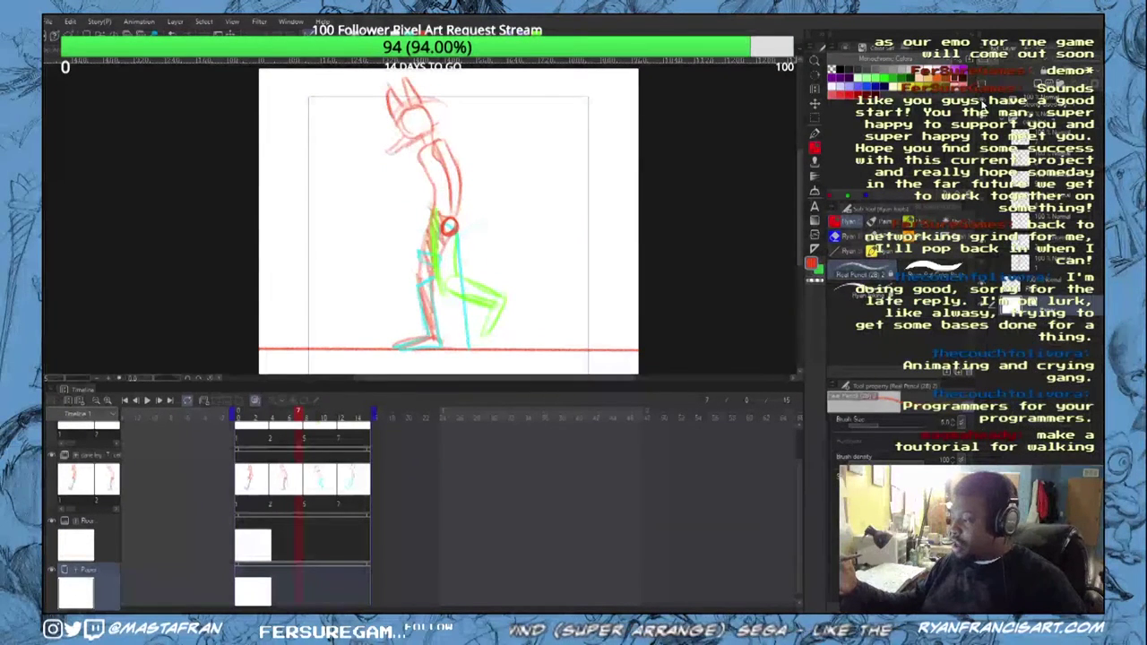
click(982, 101)
click(982, 116)
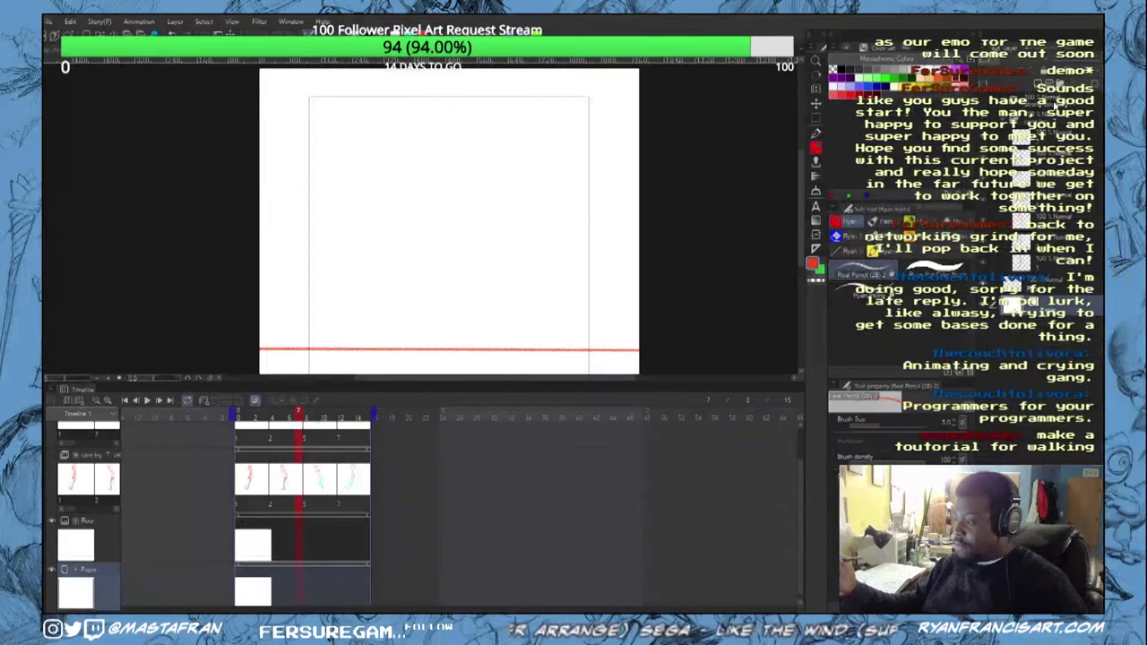
Step: Add a new raster layer and try moving it to the top of the layer stack, undoing the move
click(1038, 84)
drag(1033, 306, 1063, 106)
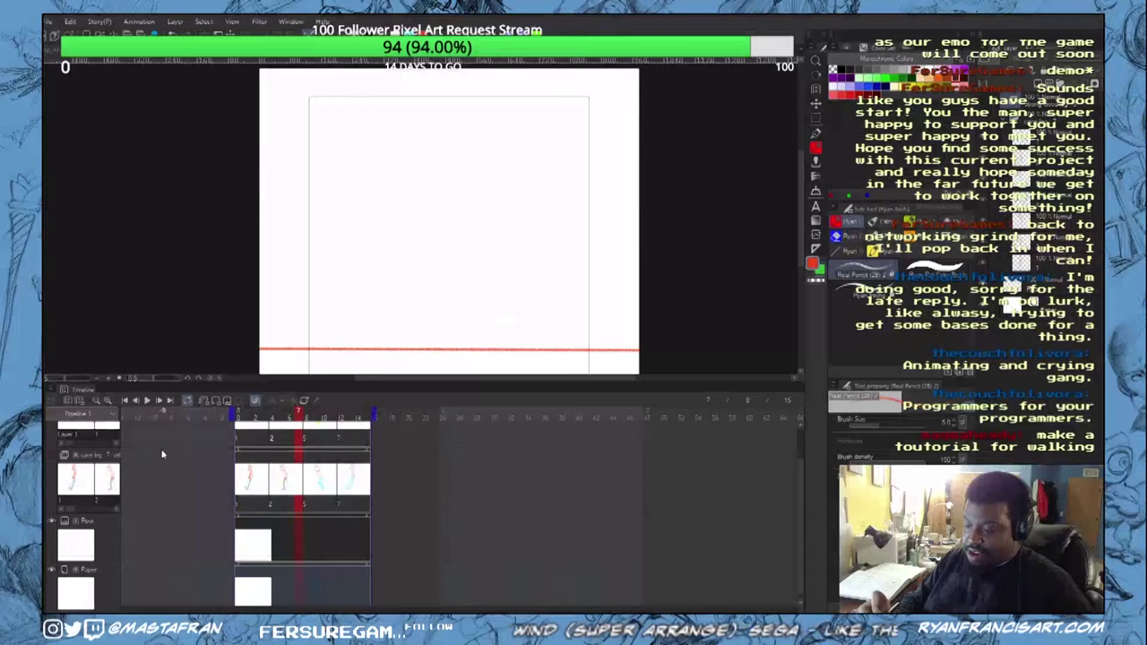
click(69, 402)
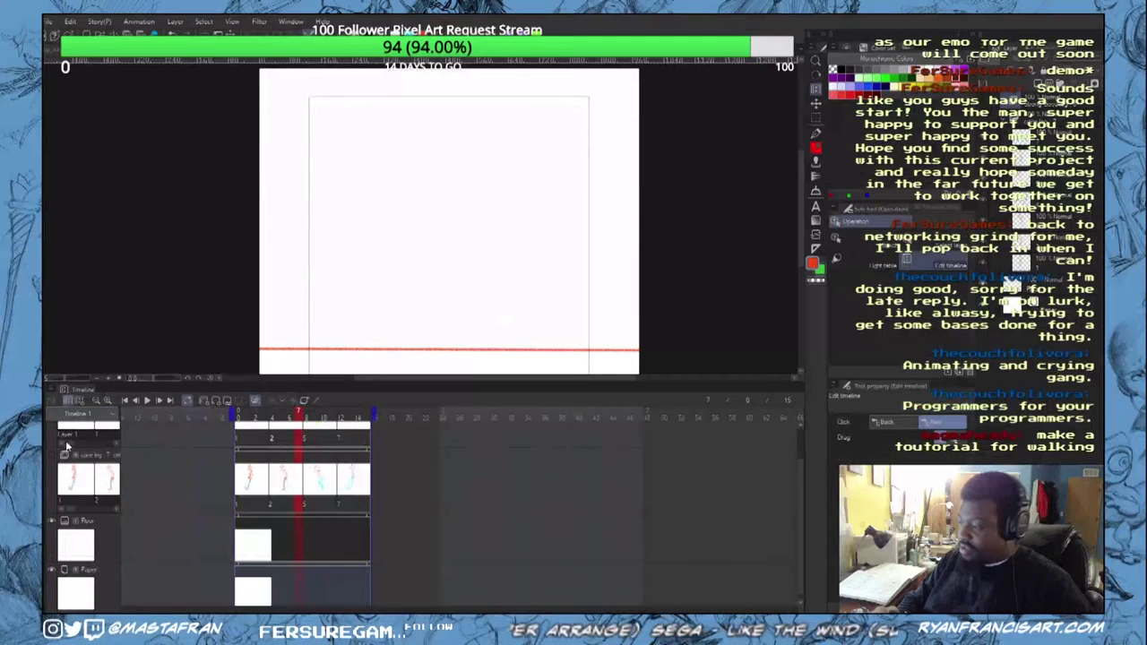
key(ctrl+z)
click(81, 400)
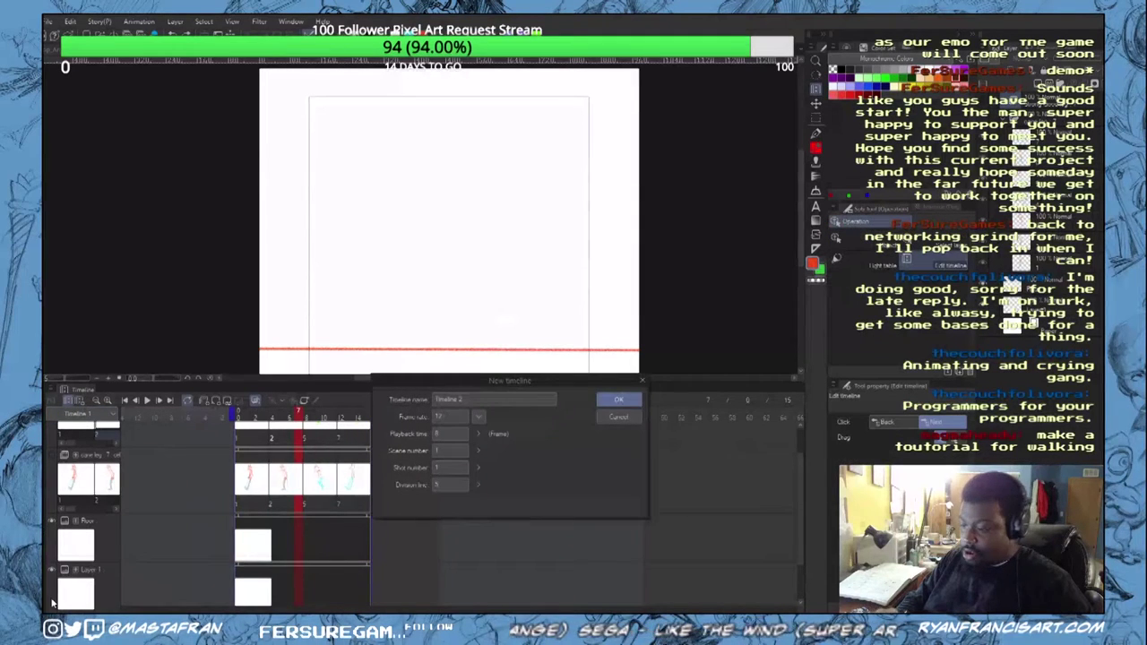
click(638, 400)
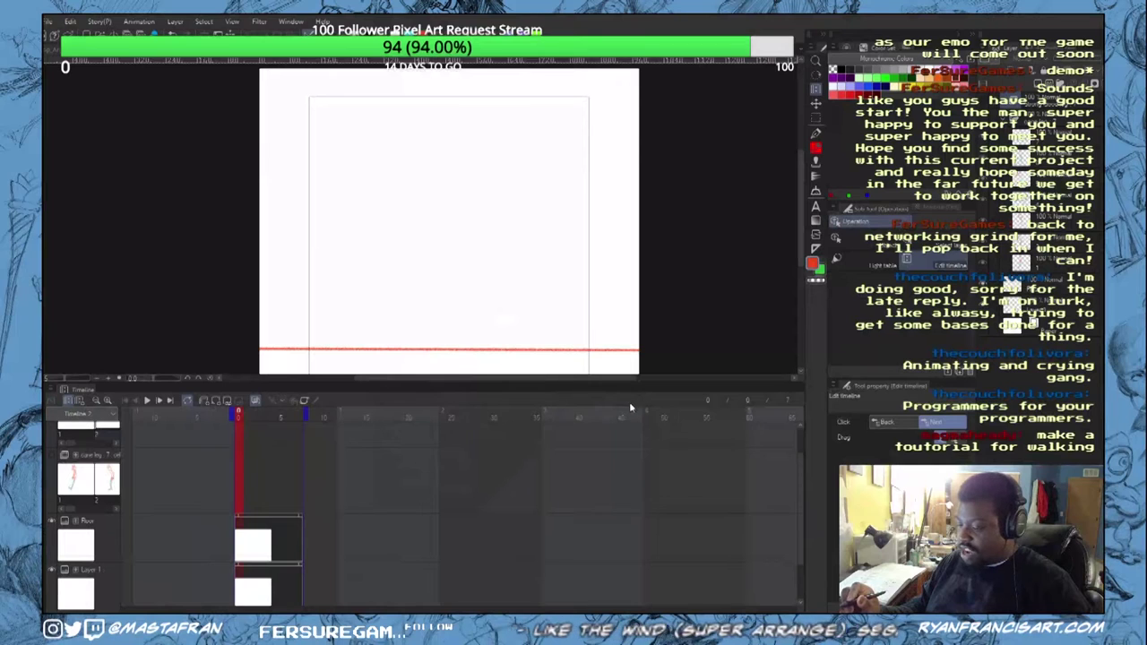
key(ctrl+z)
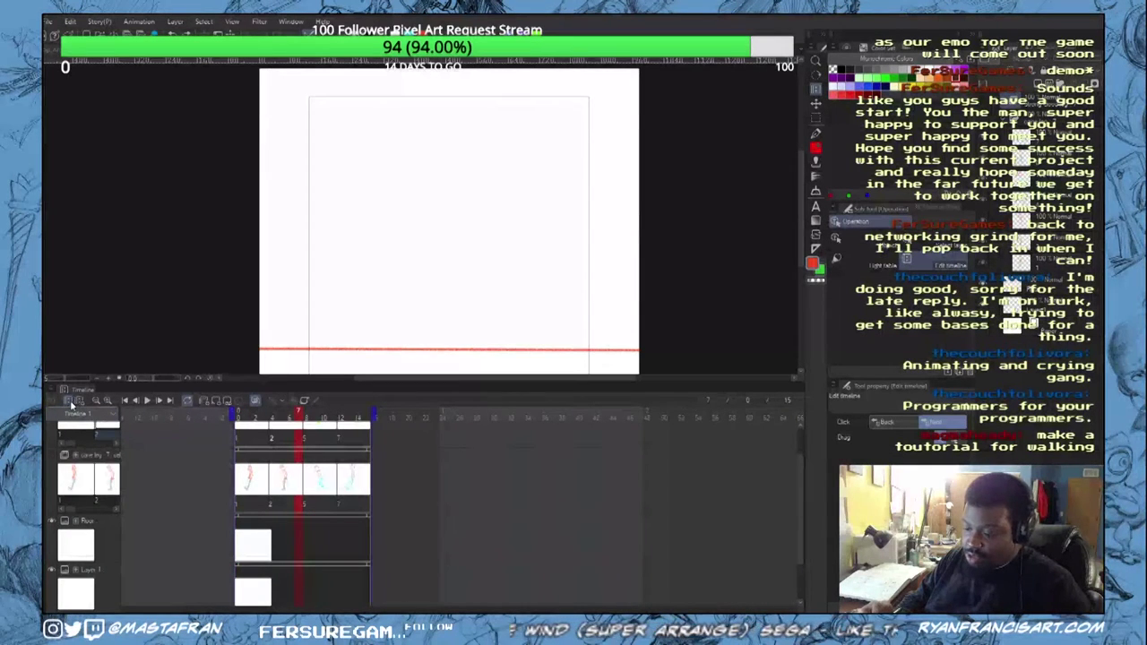
key(p)
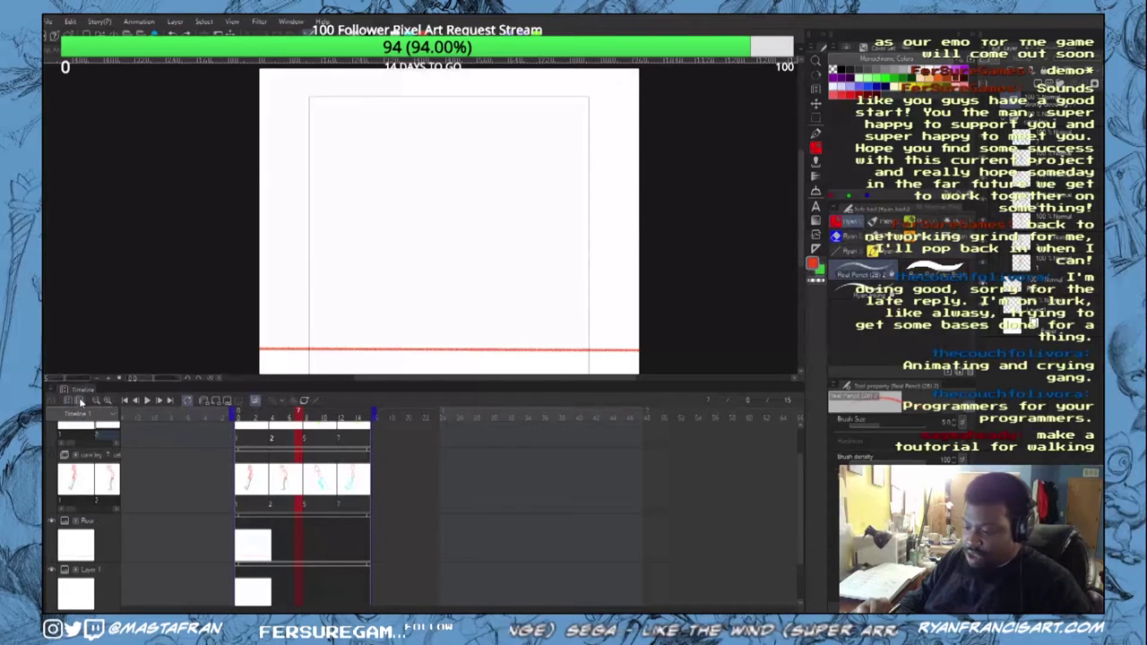
key(o)
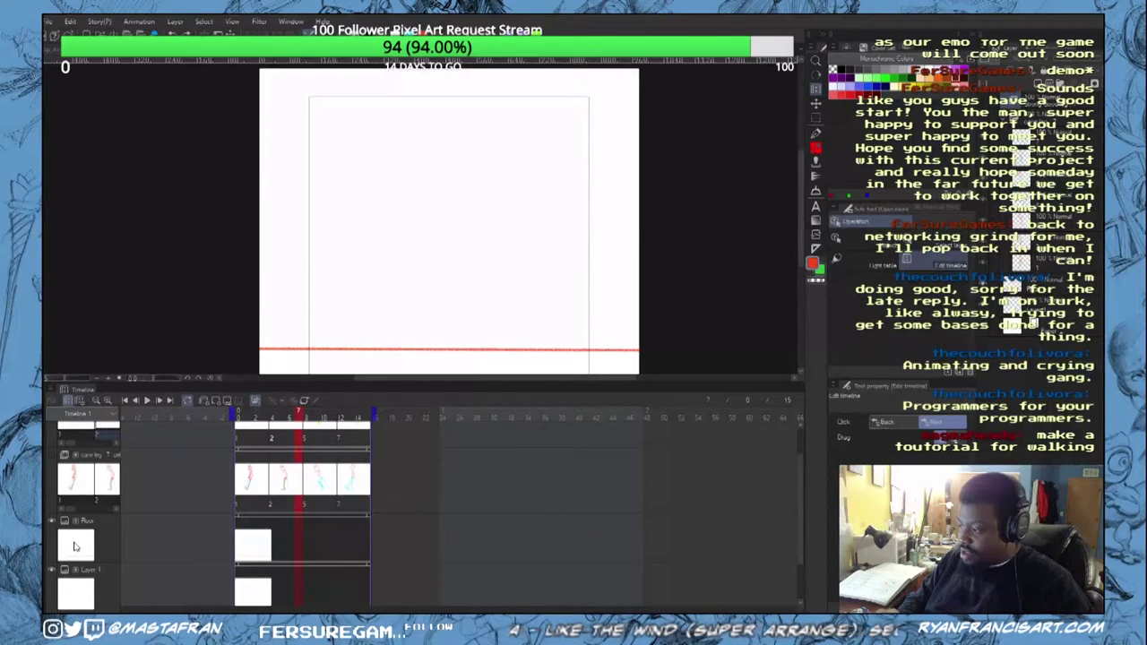
Step: Create a new animation folder above the strong leg folder and add a raster layer inside it
drag(160, 469, 164, 604)
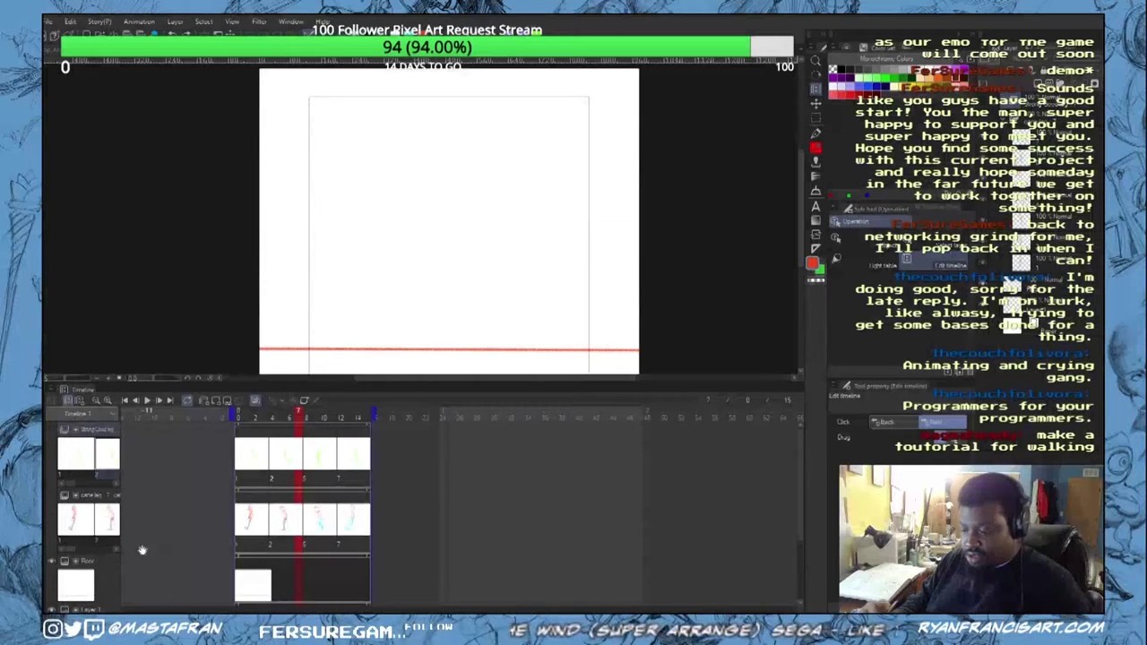
click(247, 448)
click(238, 442)
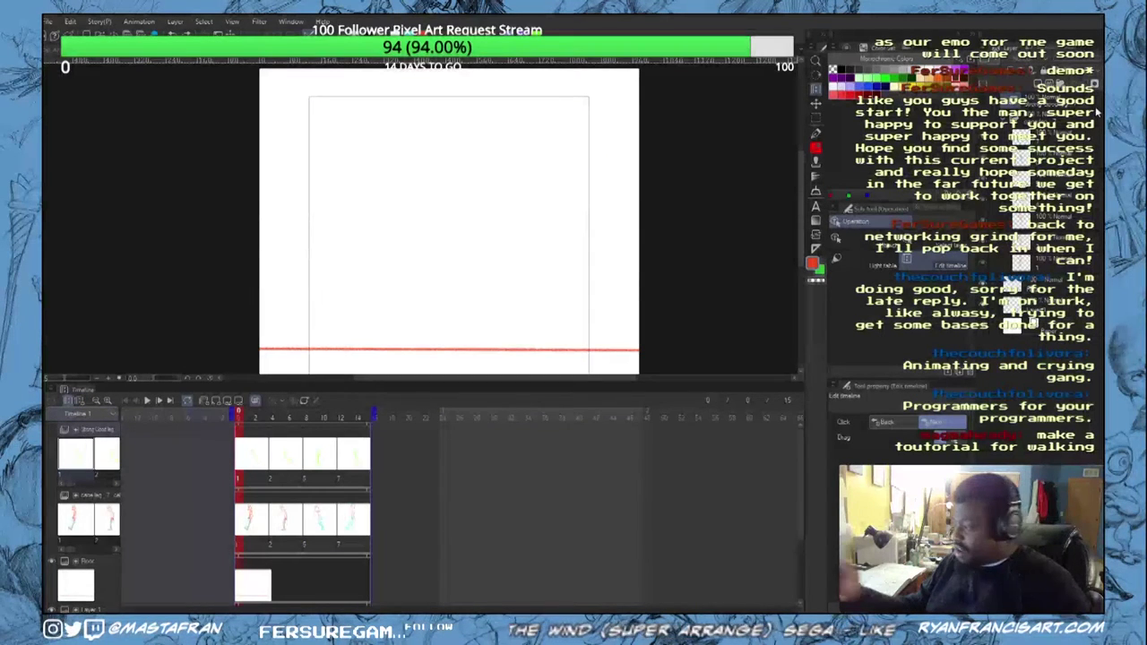
right_click(1067, 104)
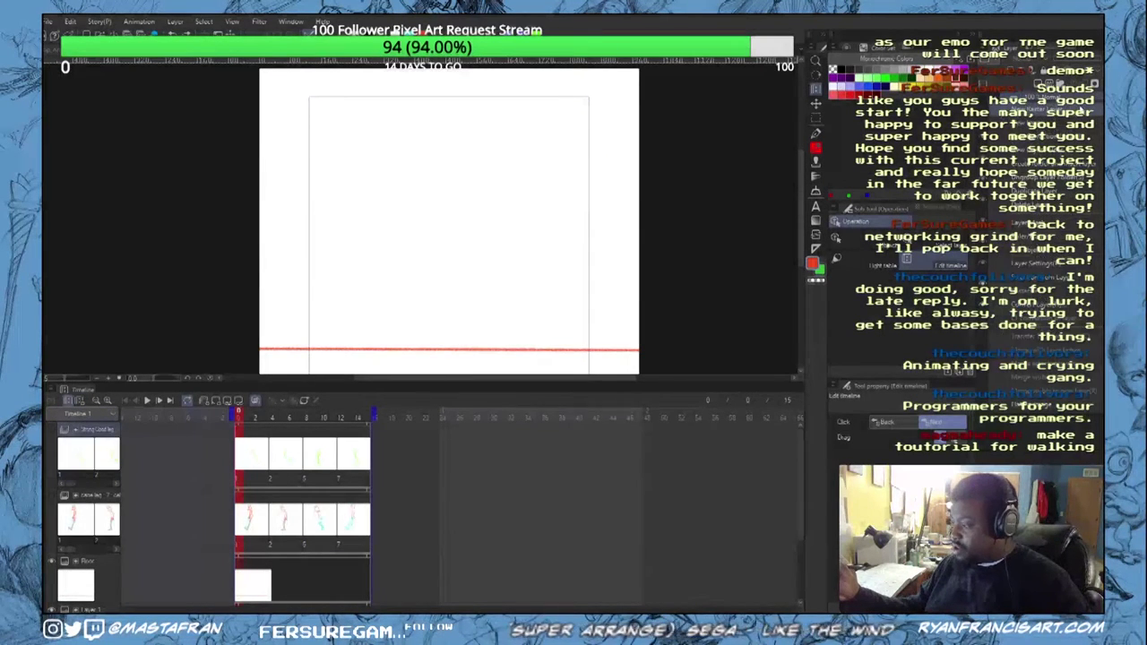
mouse_move(1086, 137)
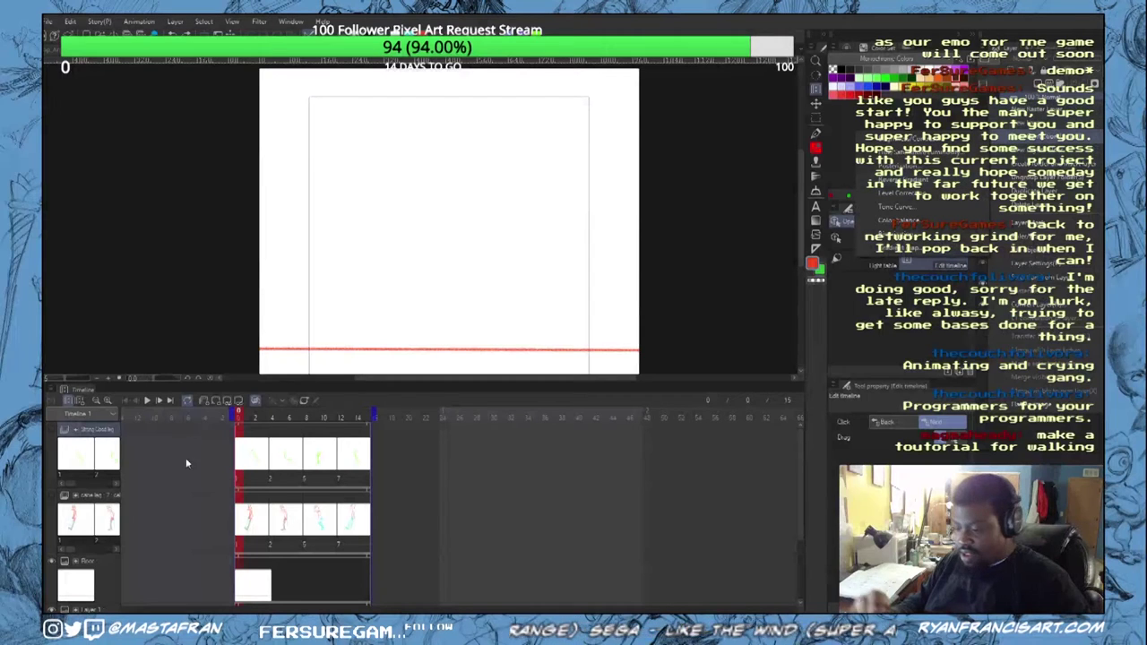
click(203, 402)
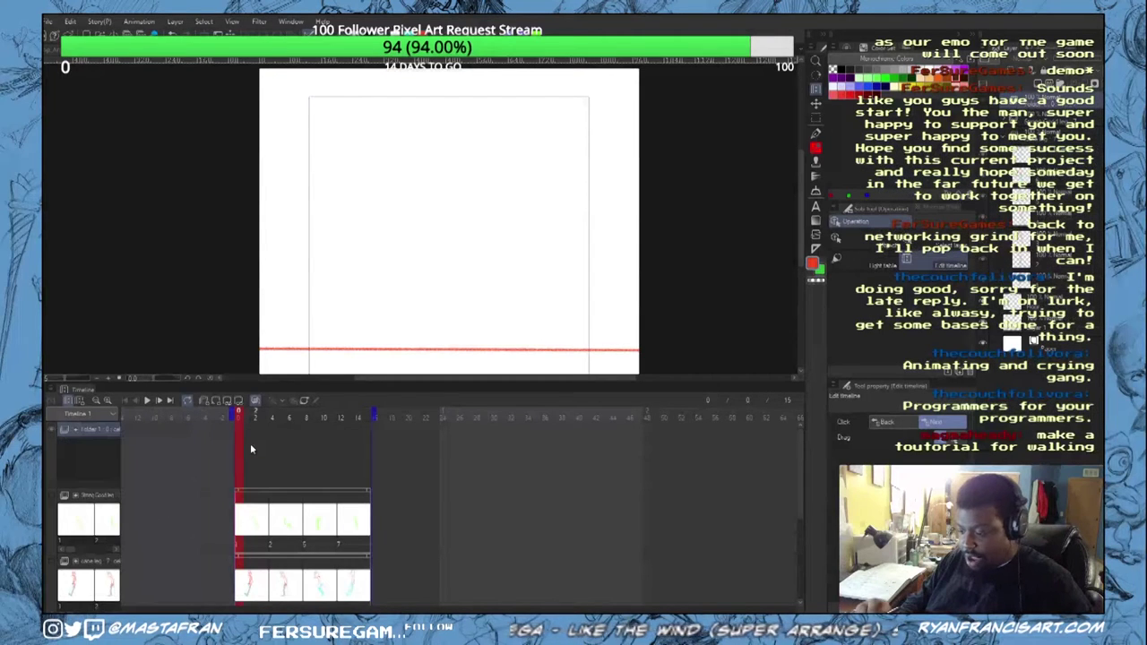
click(1039, 84)
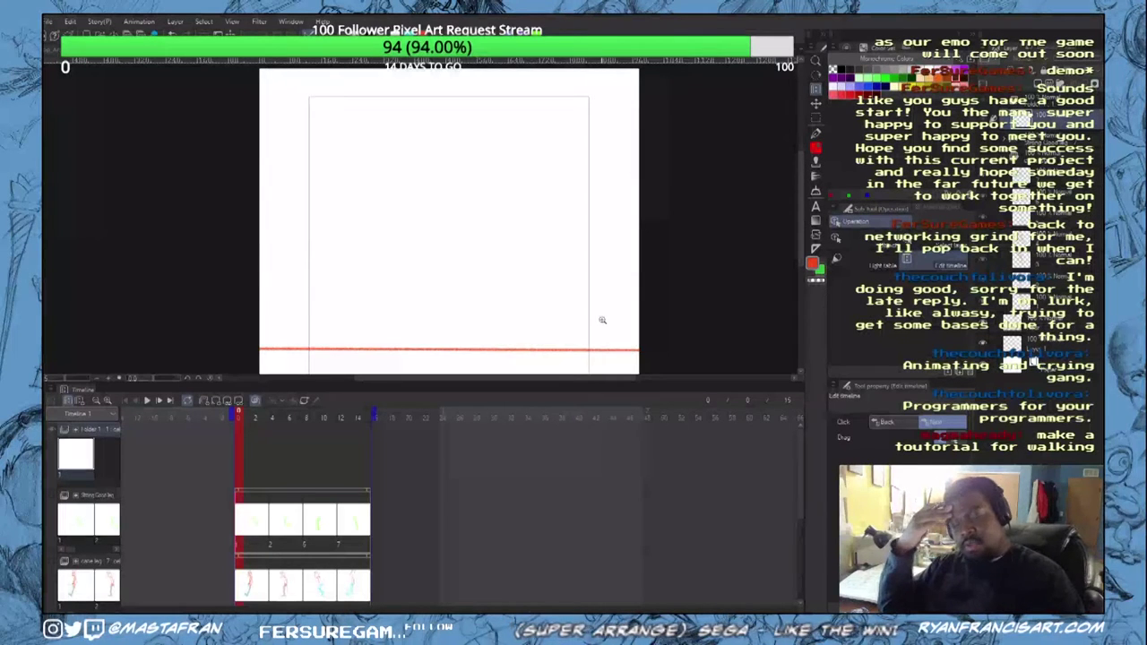
Step: Assign cel 1 to the start of the new animation folder's track, undoing the extra repeated cels
key(b)
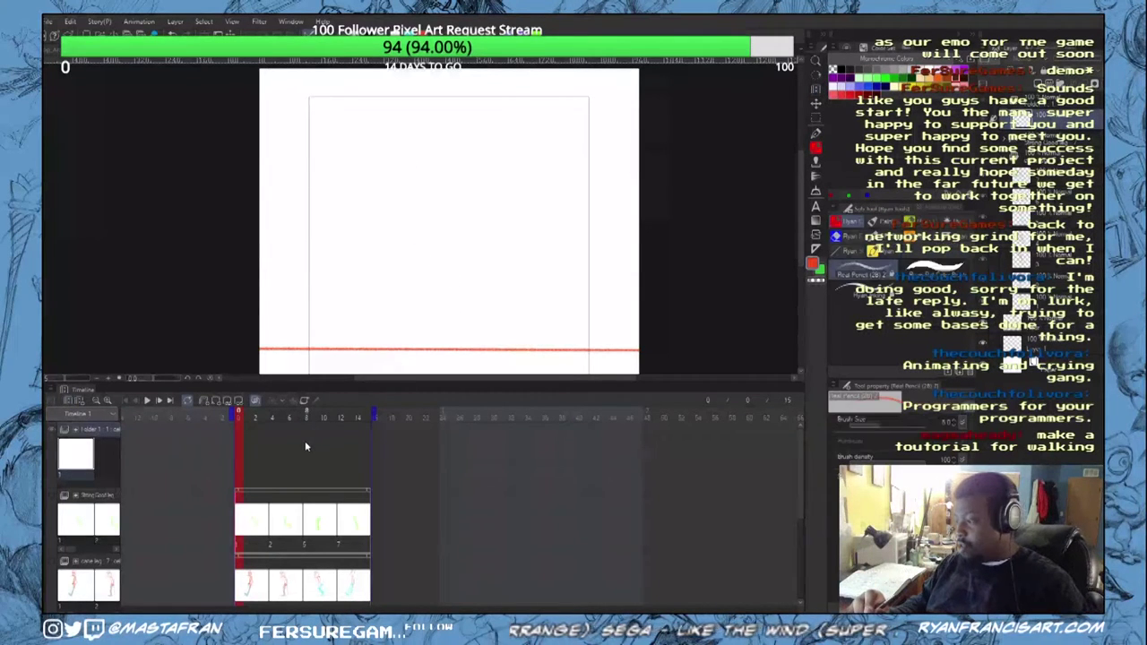
key(p)
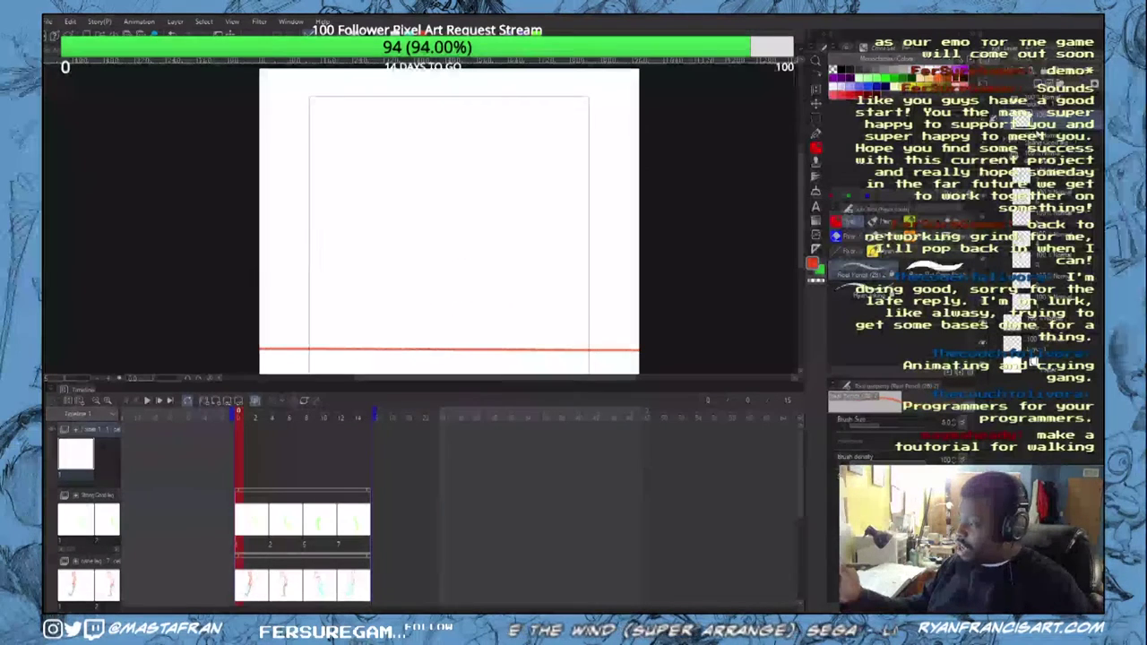
right_click(254, 459)
click(346, 156)
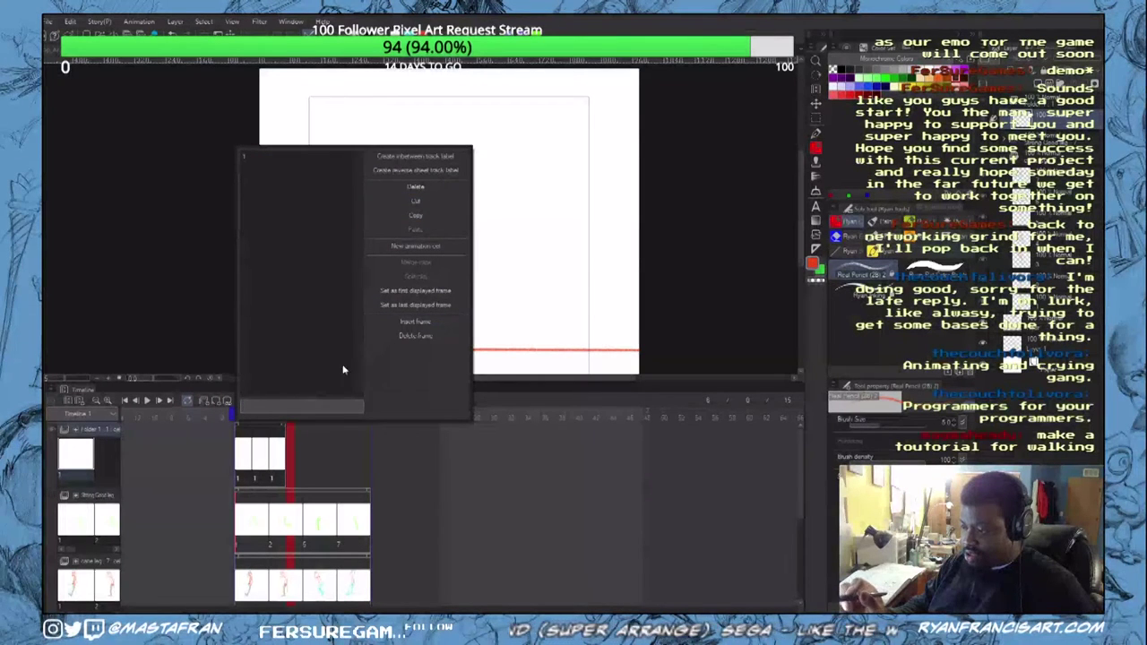
click(357, 490)
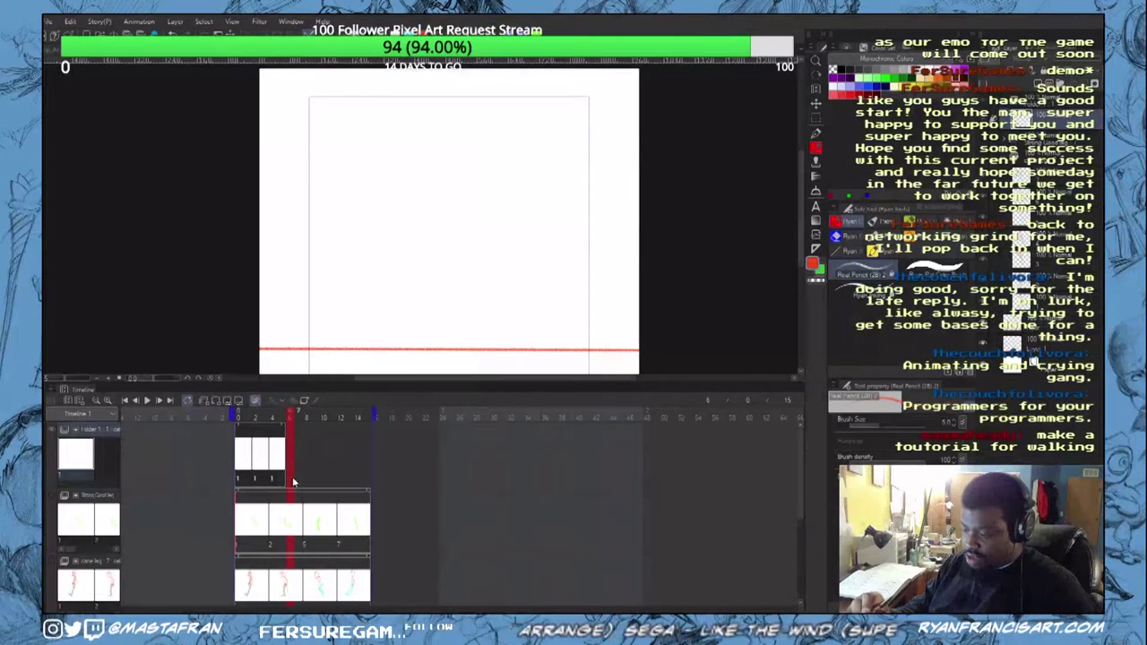
key(ctrl+z)
key(ctrl+z)
drag(252, 427, 377, 442)
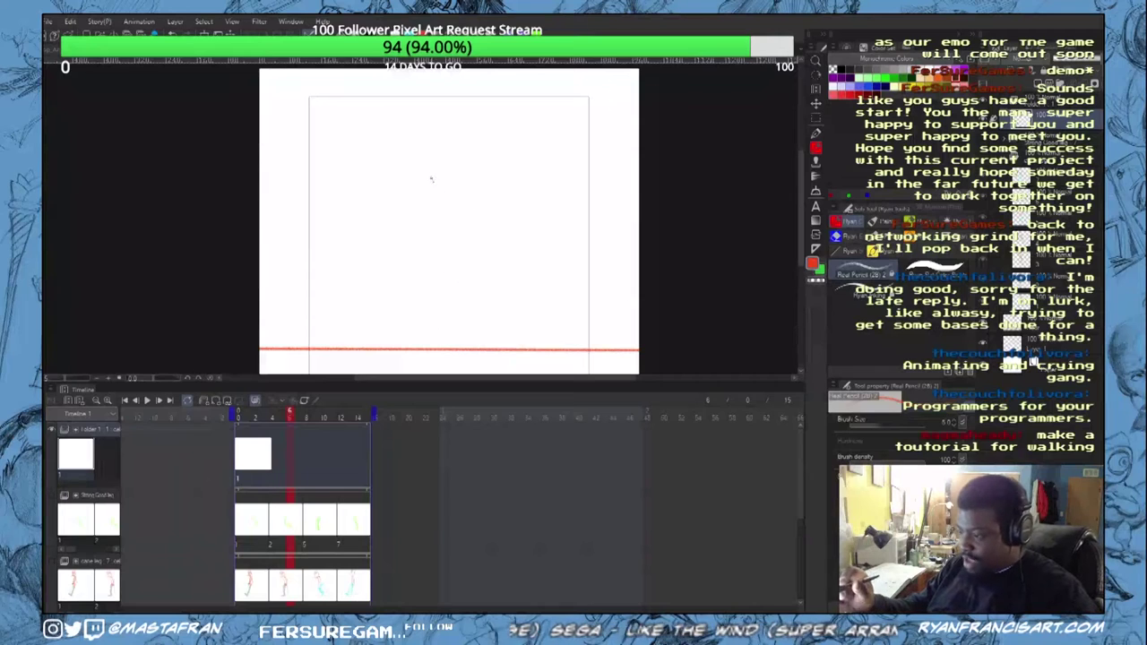
Step: Sketch a striding stick figure on cel 1 with a red head, torso and trailing leg and a cyan leading leg
mouse_move(430, 214)
mouse_down()
mouse_move(445, 274)
mouse_move(397, 338)
mouse_move(407, 349)
mouse_up()
drag(442, 272, 401, 328)
mouse_move(452, 219)
mouse_down()
mouse_move(470, 197)
mouse_move(456, 220)
mouse_up()
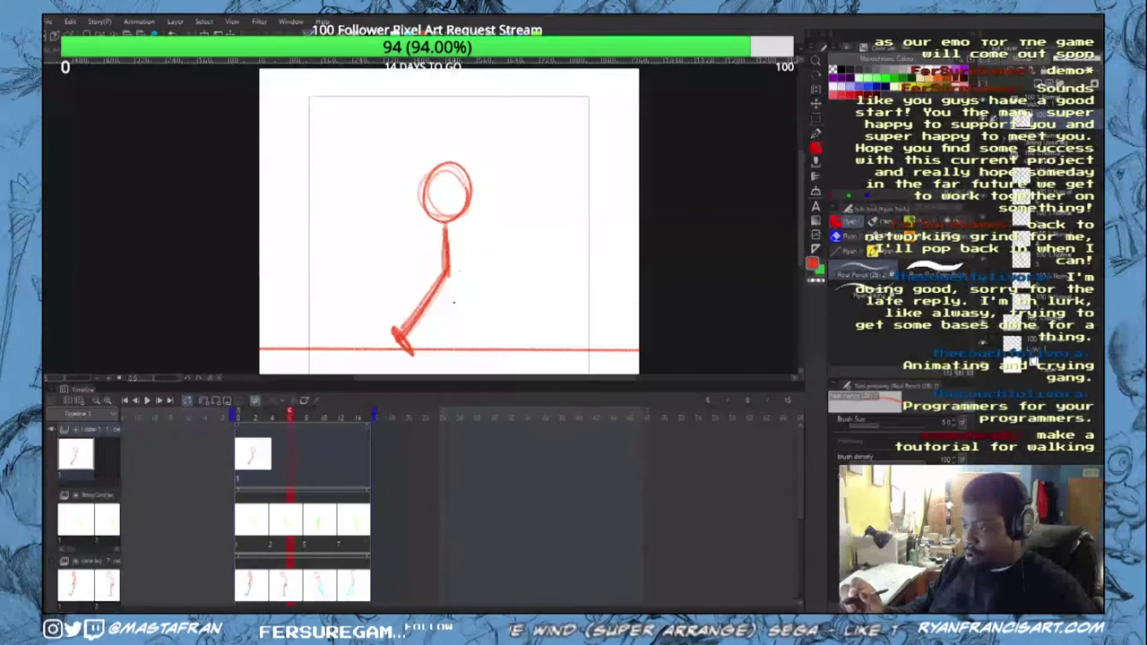
drag(430, 293, 400, 330)
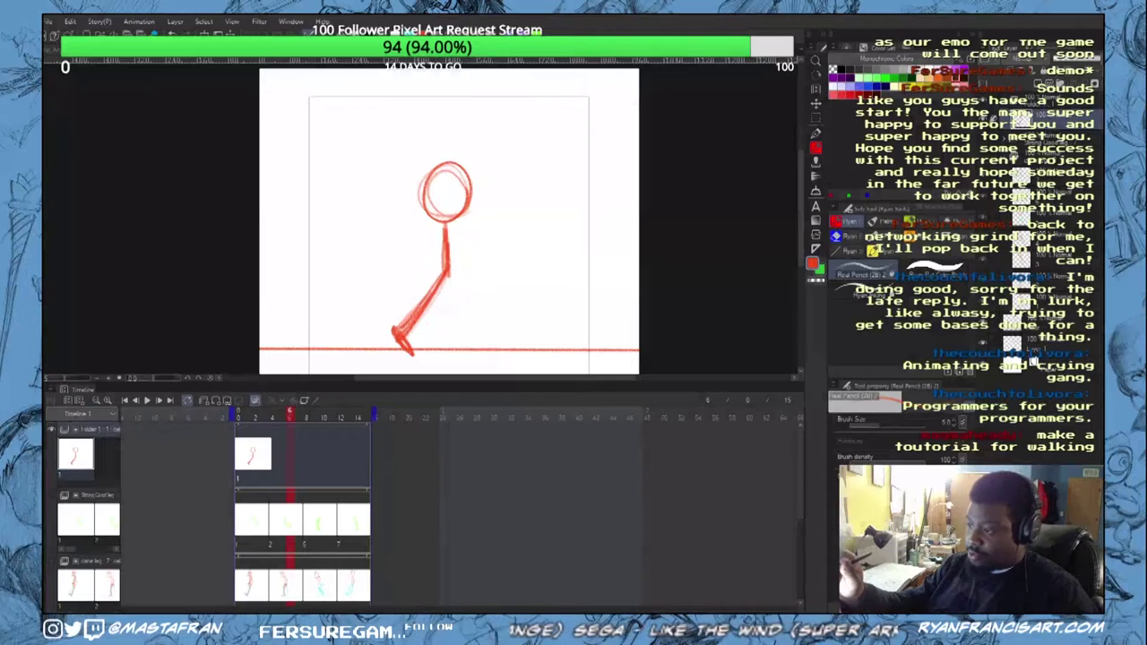
mouse_move(448, 280)
mouse_down()
mouse_move(483, 340)
mouse_move(475, 322)
mouse_move(508, 315)
mouse_move(482, 345)
mouse_up()
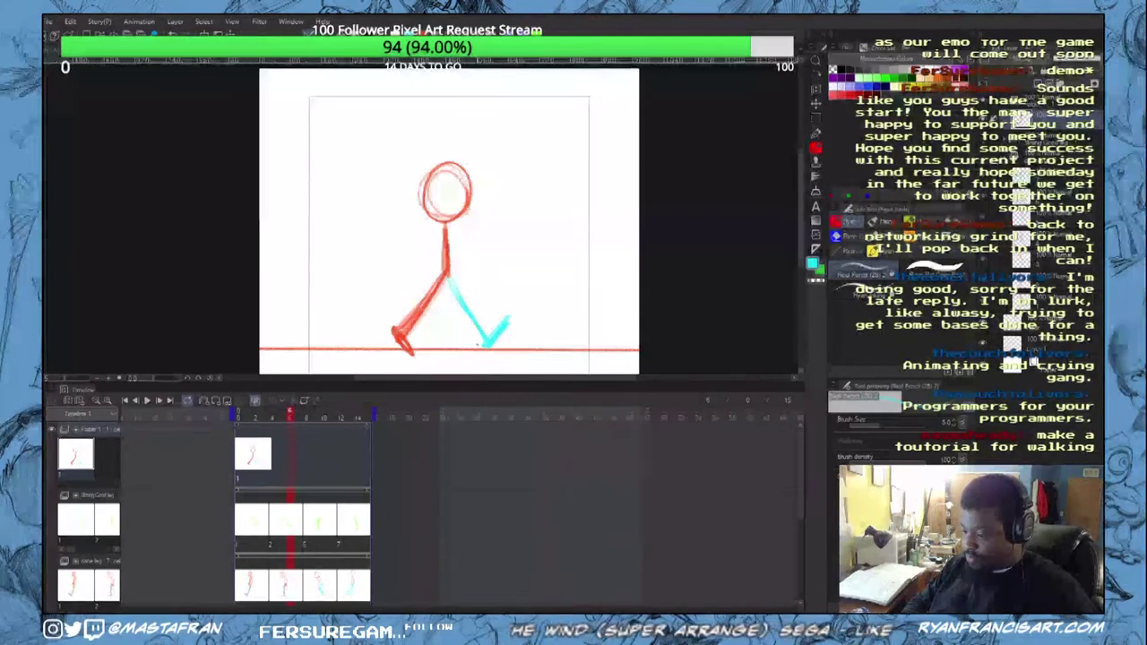
Step: Add a new animation cel at frame 9 of the new folder's track
click(313, 463)
right_click(312, 463)
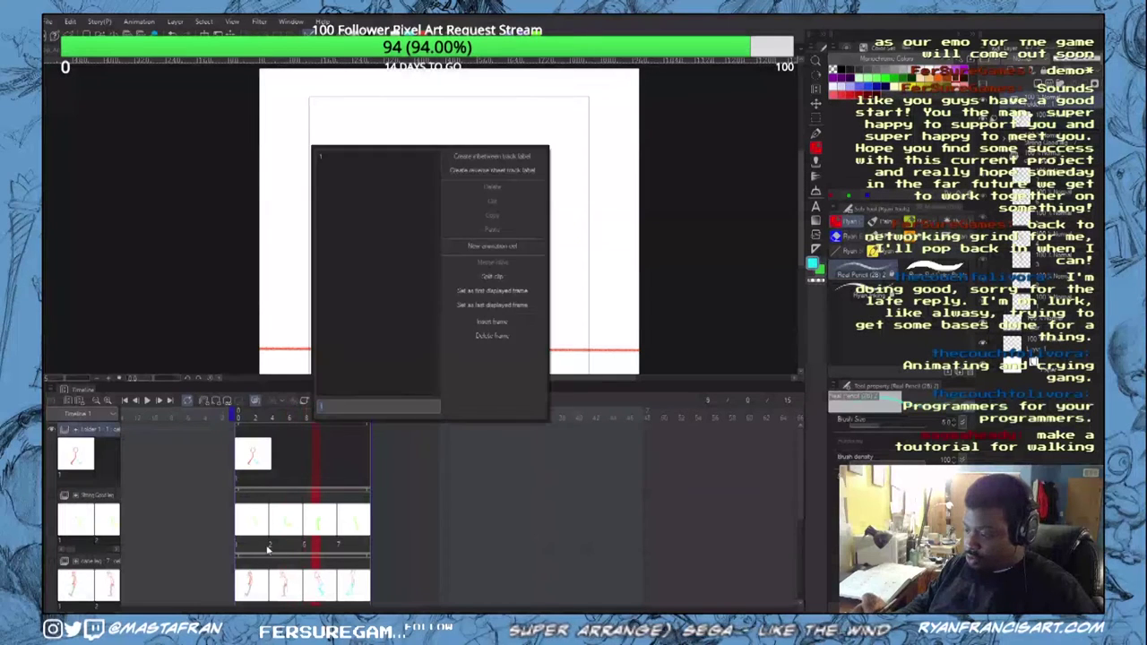
click(493, 246)
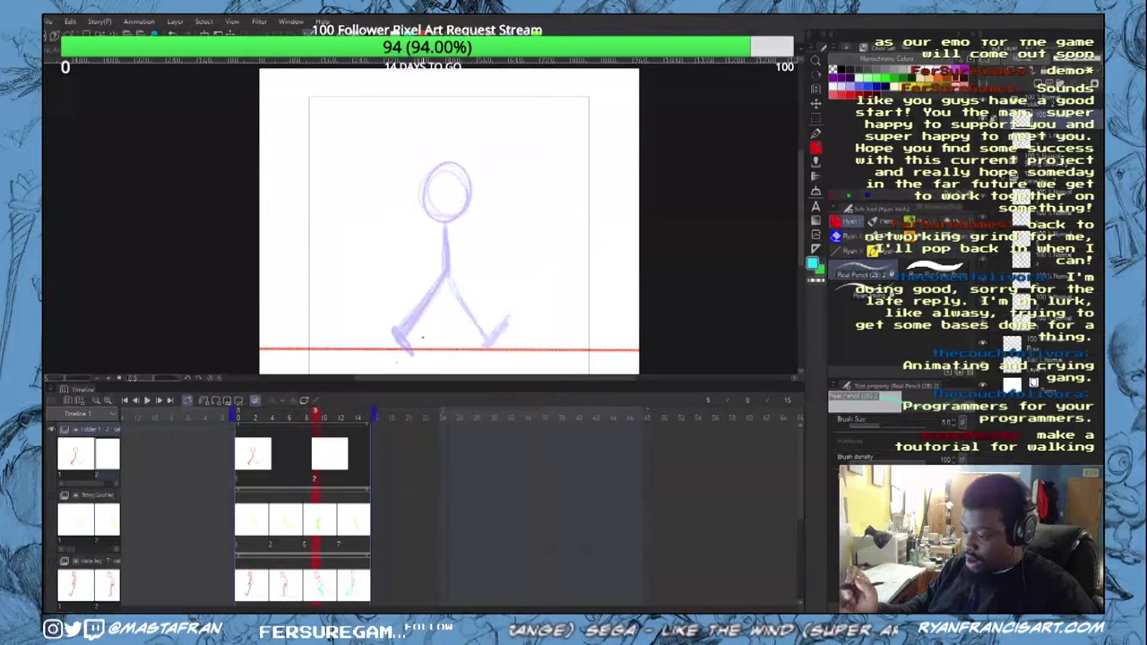
Step: Sketch the head, torso and leading leg in red on the second cel, following the onion skin of the first pose
key(x)
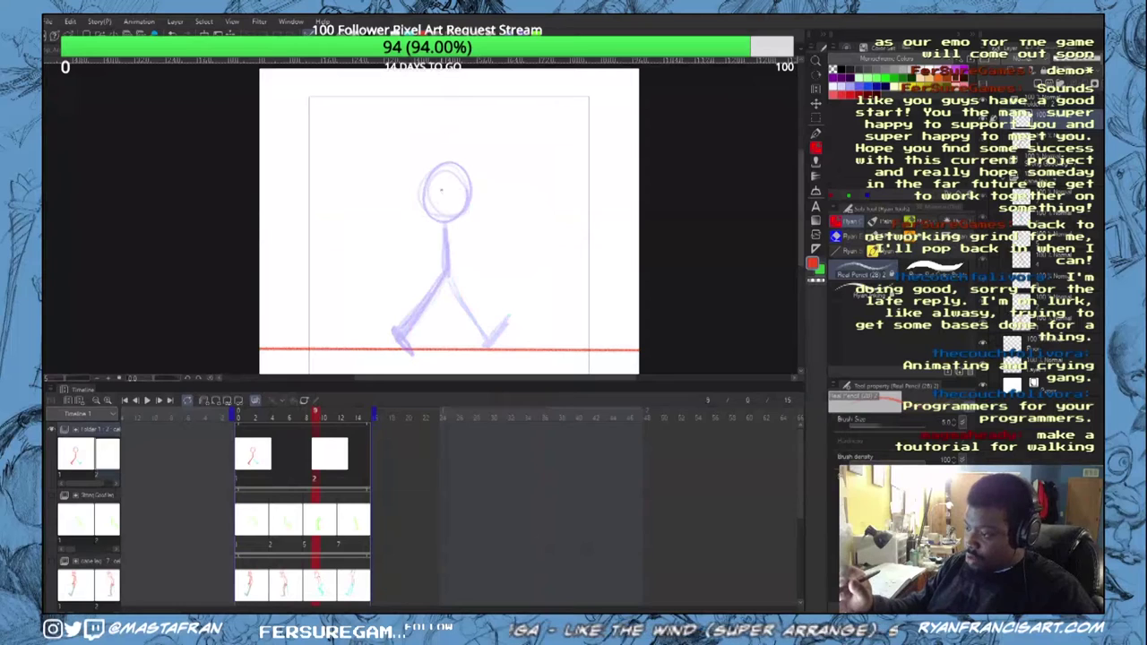
mouse_move(444, 169)
mouse_down()
mouse_move(449, 216)
mouse_move(422, 184)
mouse_move(471, 190)
mouse_up()
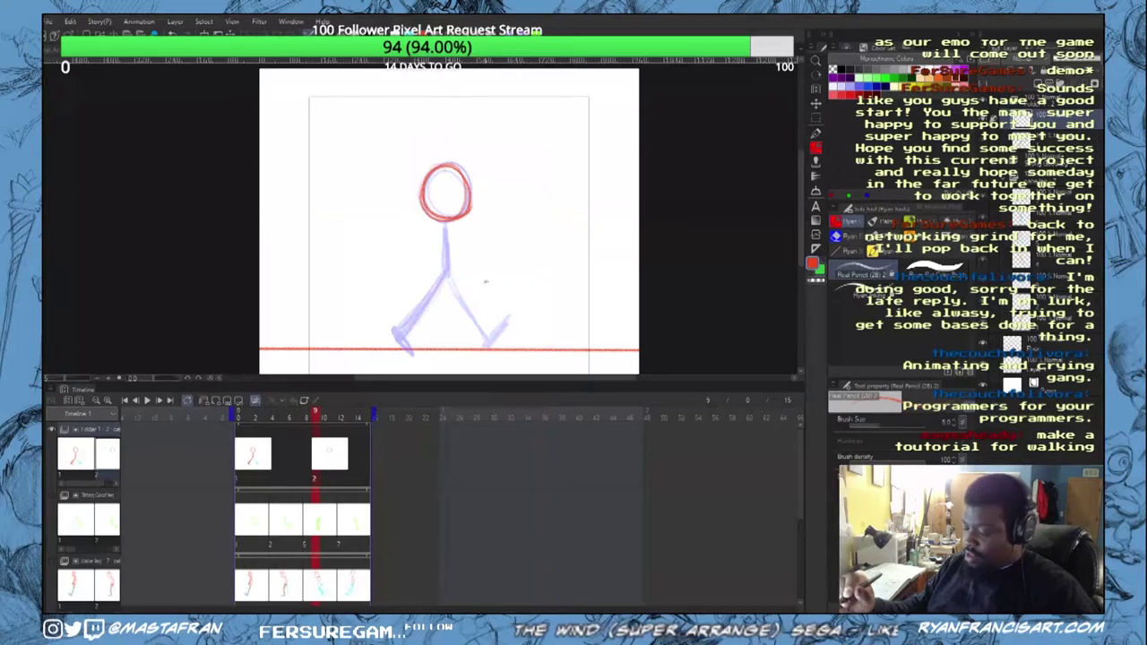
click(296, 481)
click(319, 466)
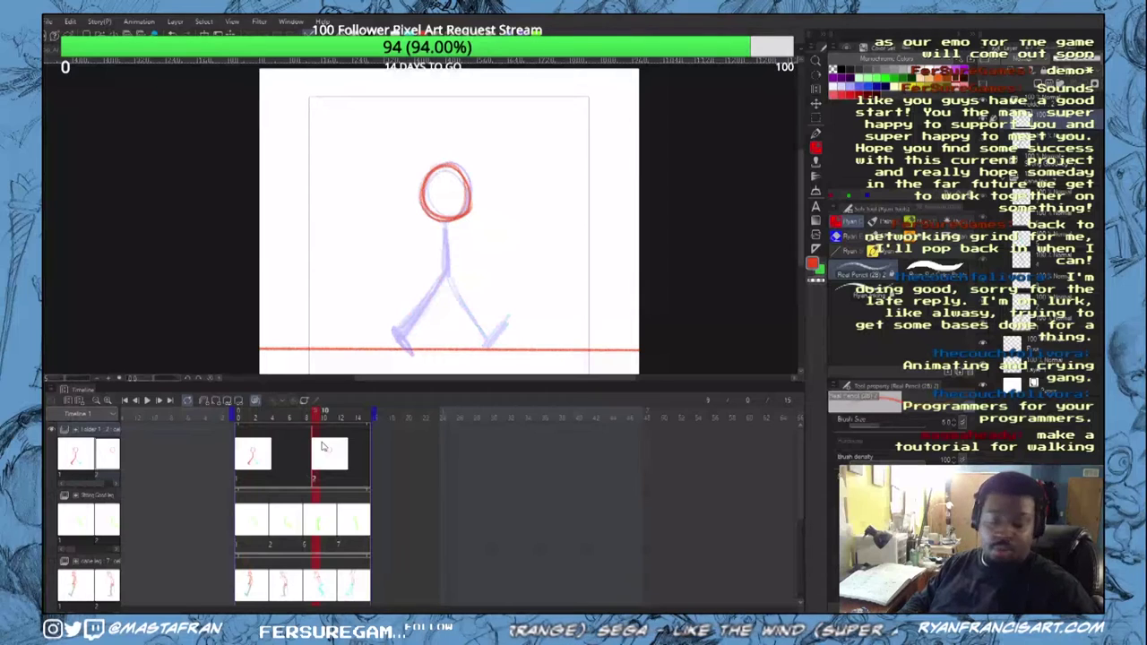
mouse_move(445, 223)
mouse_down()
mouse_move(445, 268)
mouse_move(487, 345)
mouse_up()
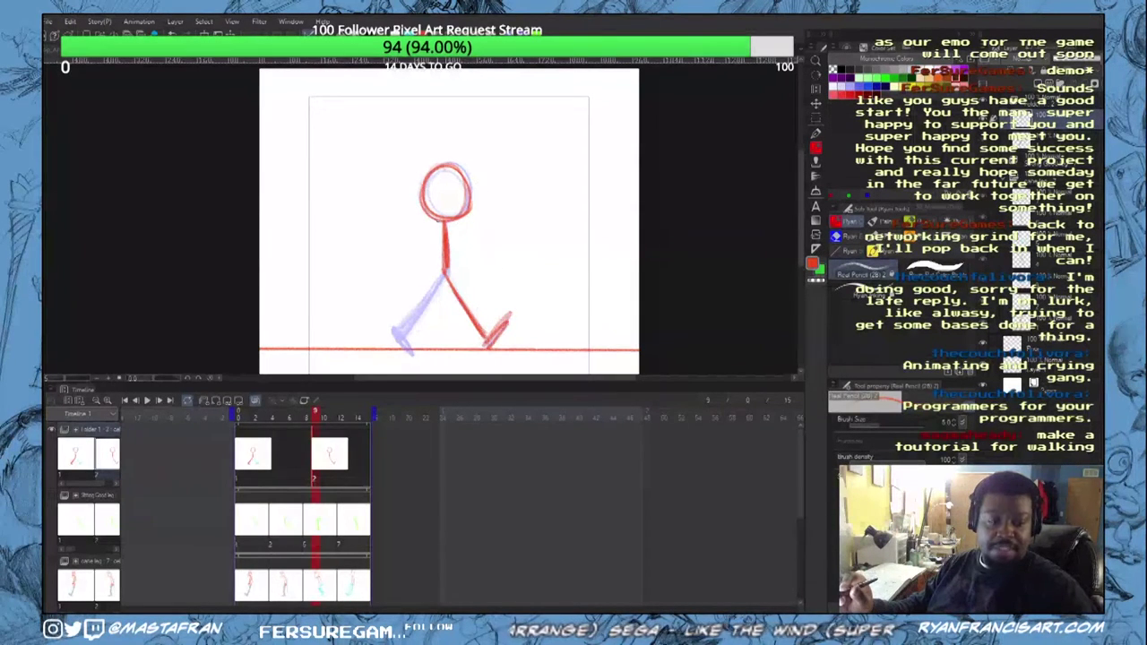
Step: Draw the second pose's trailing leg in cyan and compare the two poses on the timeline
click(881, 87)
drag(441, 277, 403, 323)
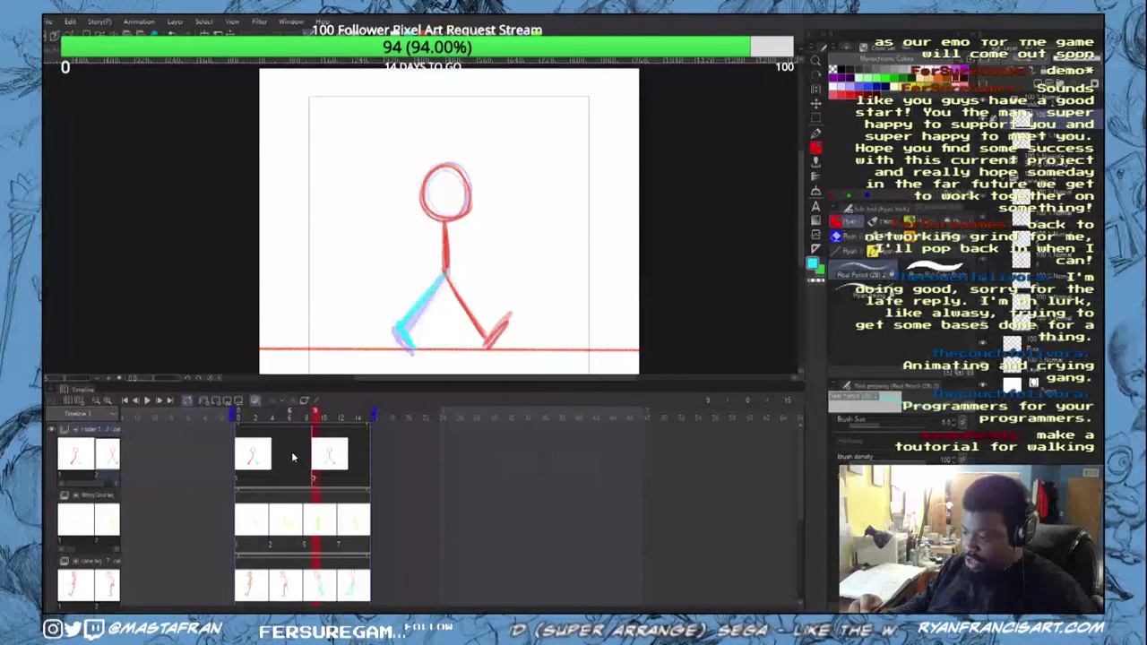
click(237, 435)
click(341, 436)
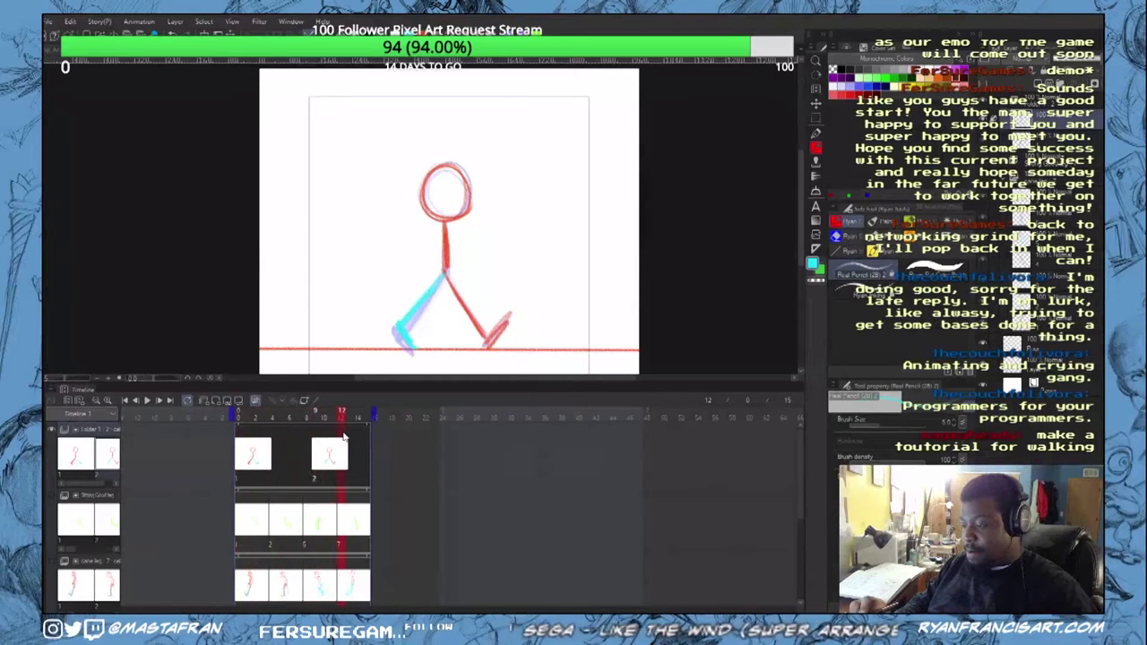
click(316, 434)
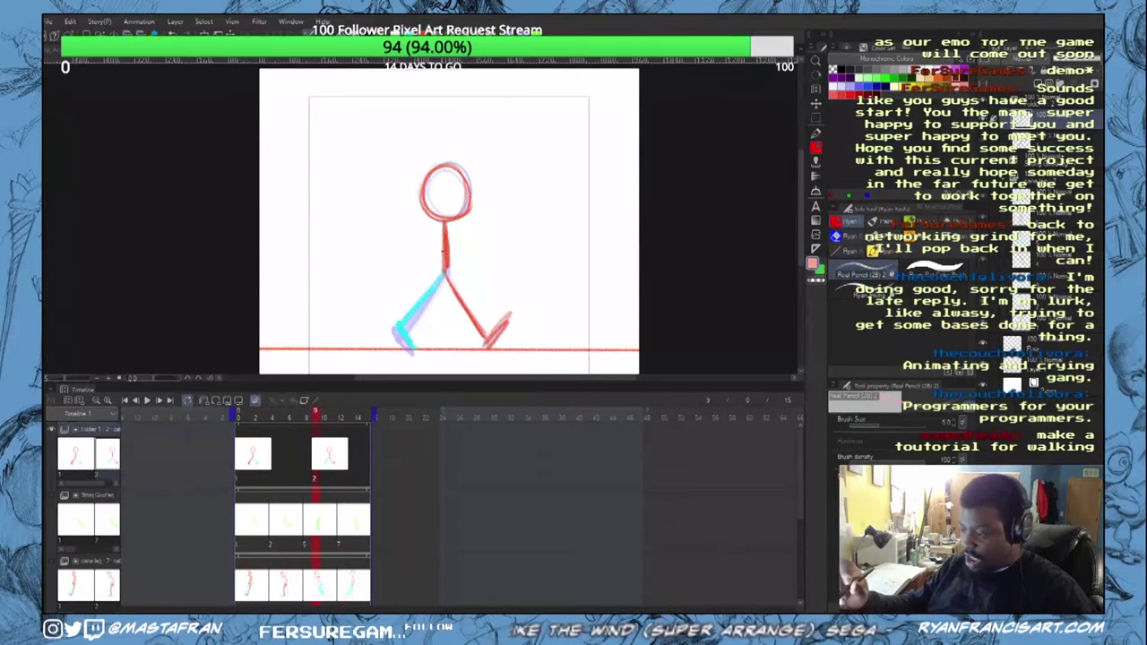
Step: Reinforce the second pose's leading leg in red and compare the first two poses on the timeline
alt+click(446, 260)
drag(446, 272, 462, 297)
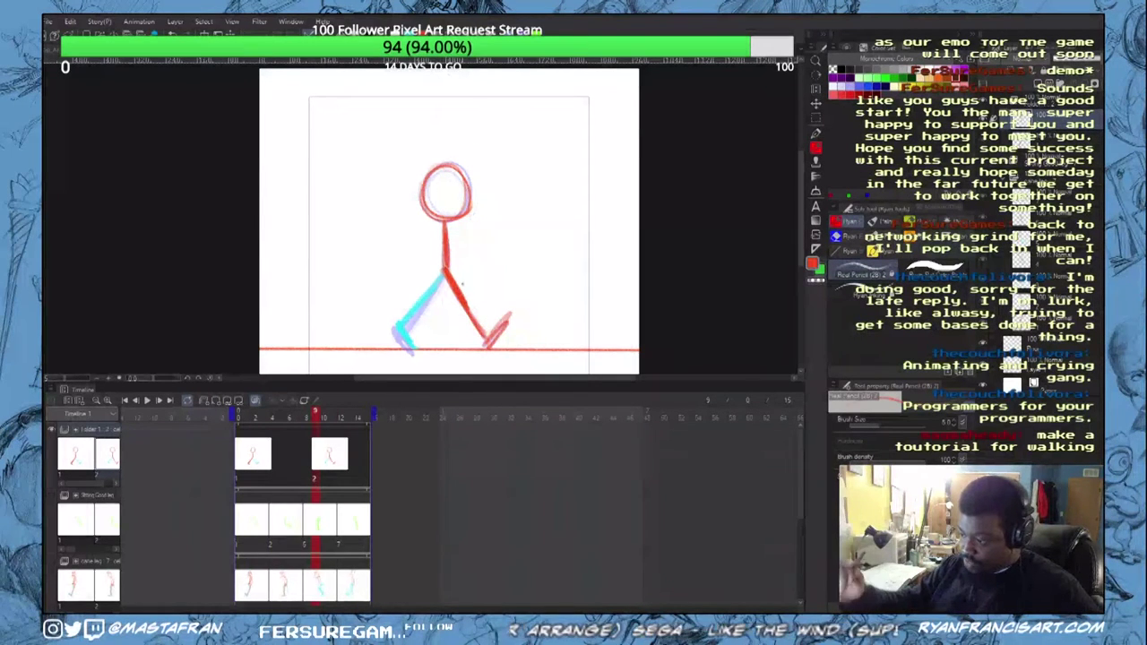
click(237, 431)
drag(243, 432, 297, 448)
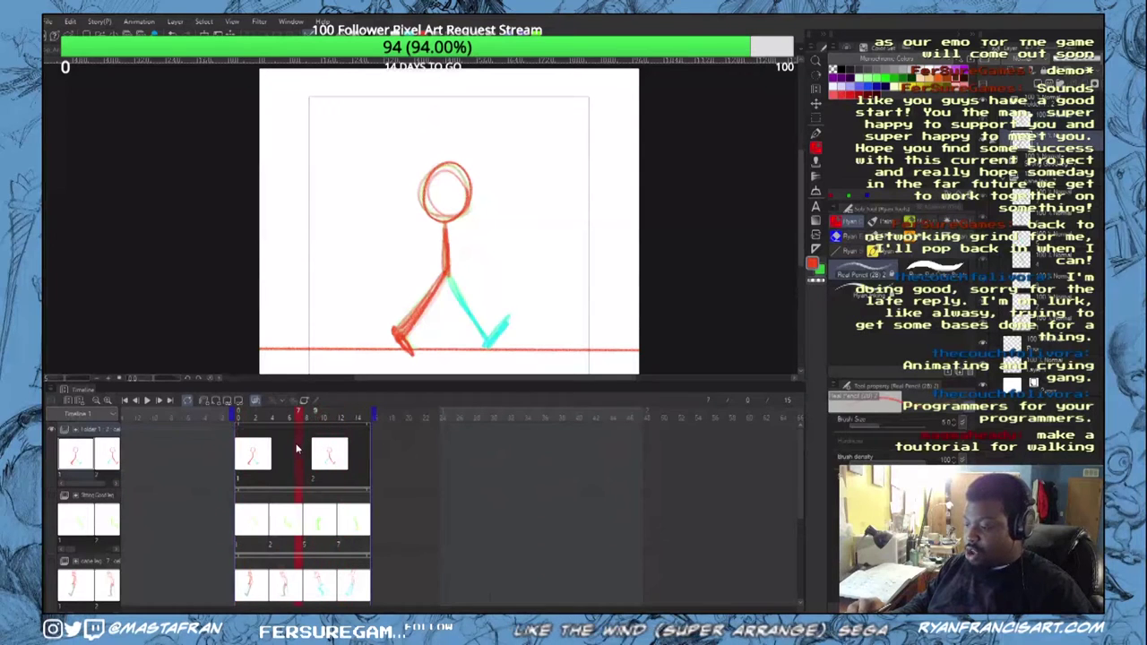
Step: Add a new animation cel at frame 6 and sketch the upright passing pose in red with a raised head, torso and straight leg
right_click(293, 459)
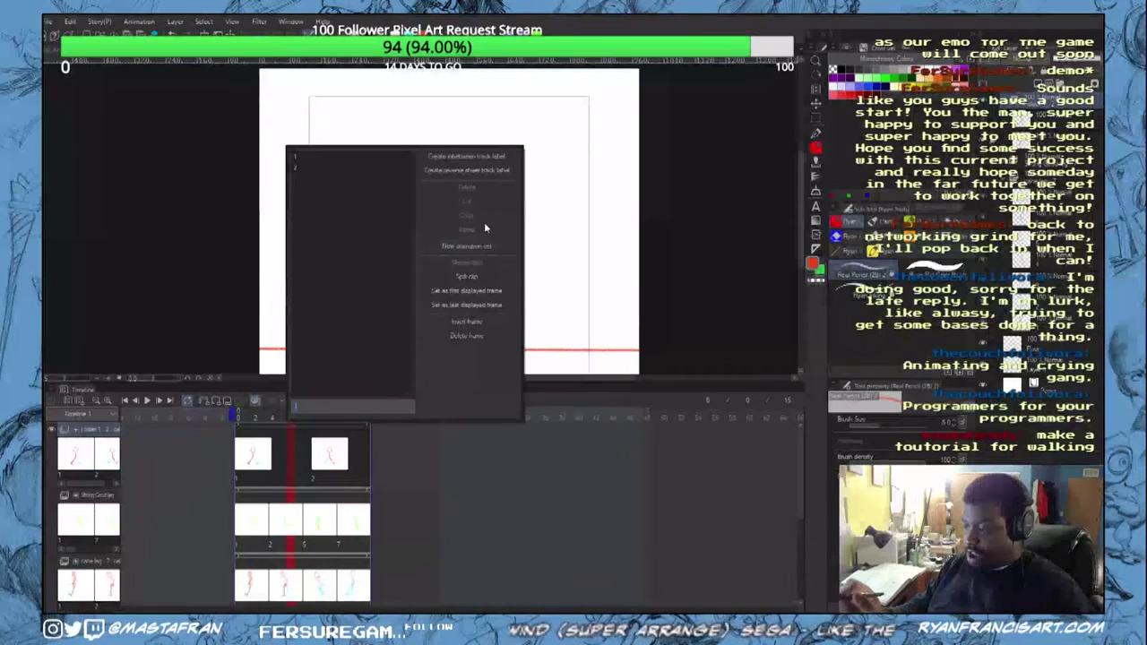
click(484, 245)
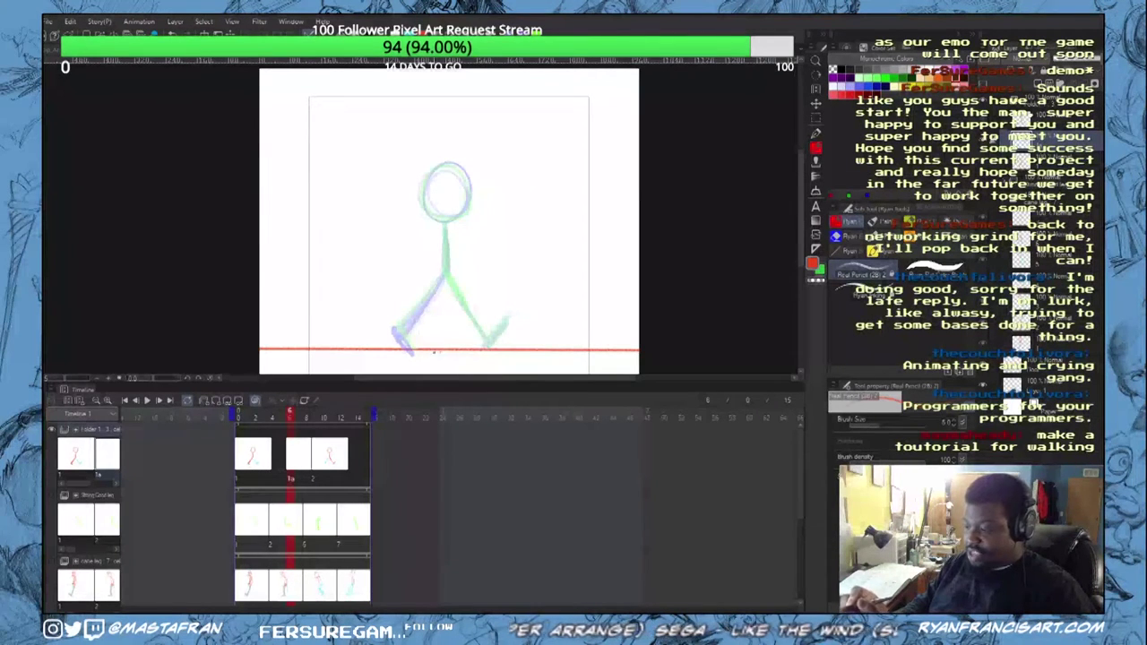
mouse_move(430, 348)
mouse_down()
mouse_move(467, 350)
mouse_move(432, 347)
mouse_move(446, 270)
mouse_up()
mouse_move(445, 225)
mouse_down()
mouse_move(439, 348)
mouse_move(441, 209)
mouse_move(431, 200)
mouse_move(466, 193)
mouse_move(448, 272)
mouse_up()
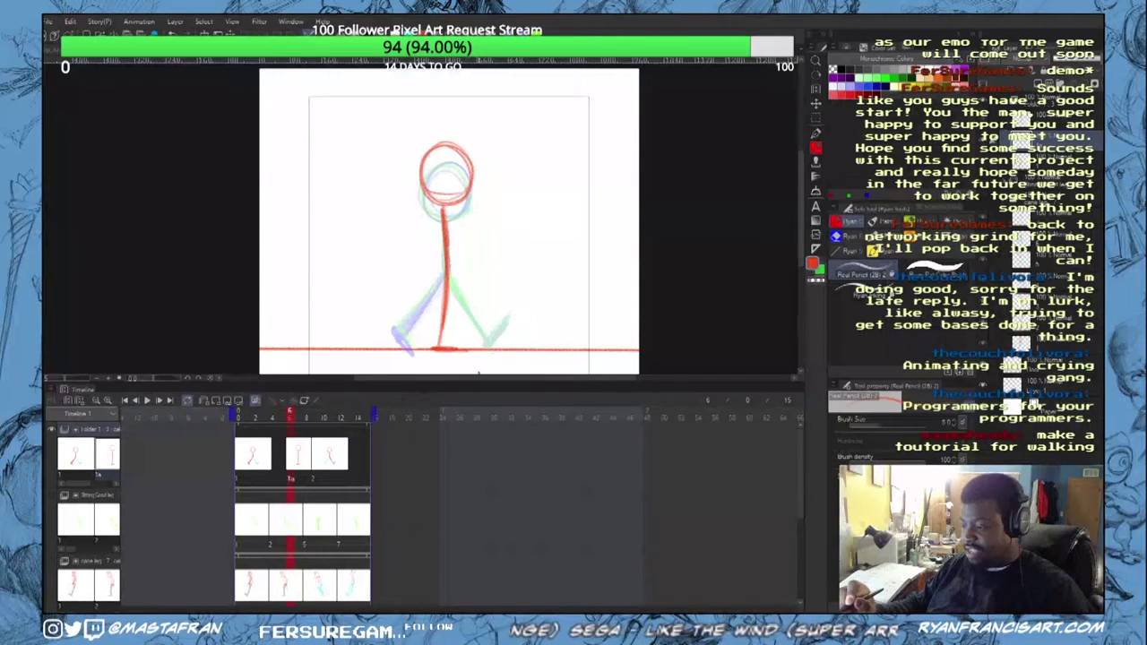
Step: Play back the animation and step through its frames to check the motion between the striding and passing poses
click(240, 419)
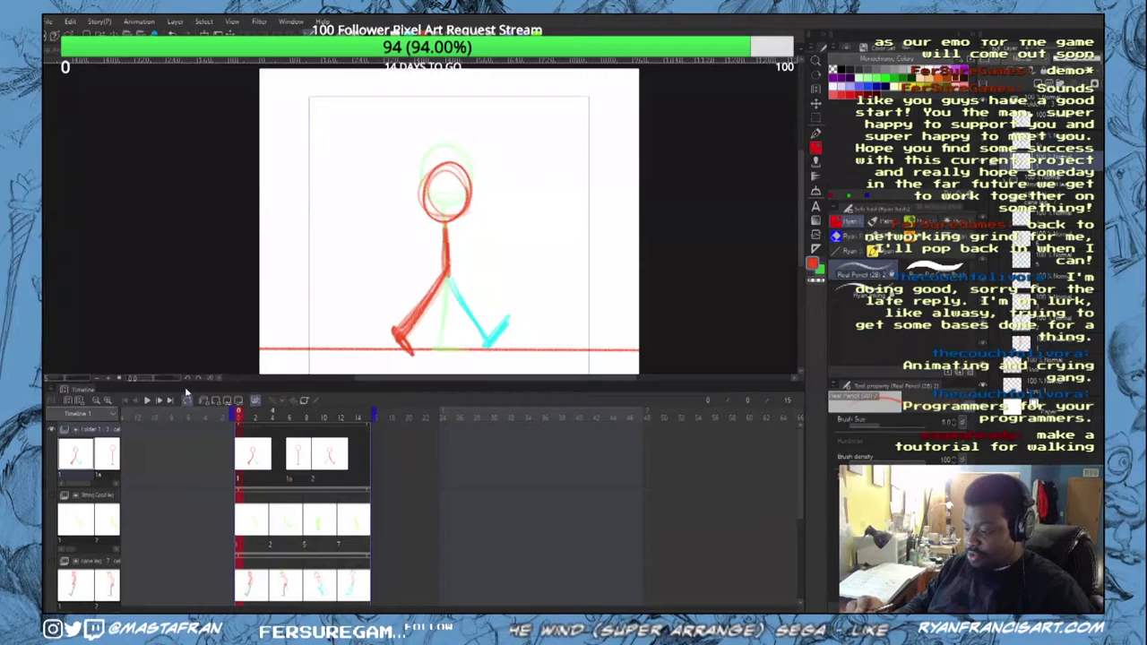
click(148, 403)
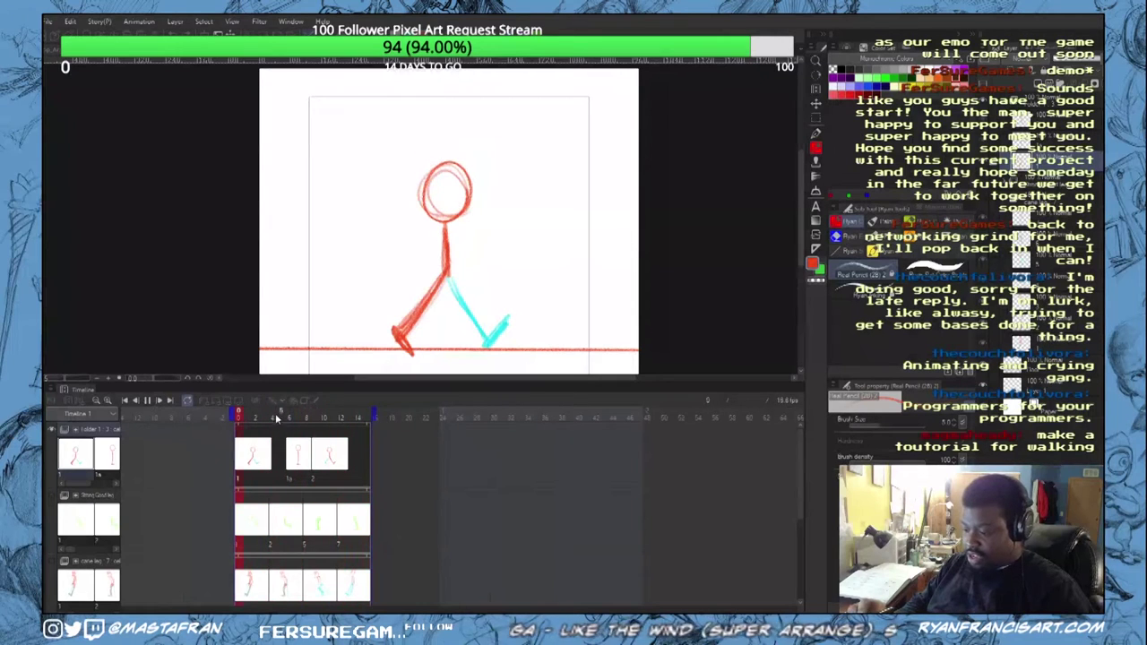
click(235, 416)
key(period)
key(period)
key(period)
key(period)
key(period)
key(period)
key(period)
key(period)
key(period)
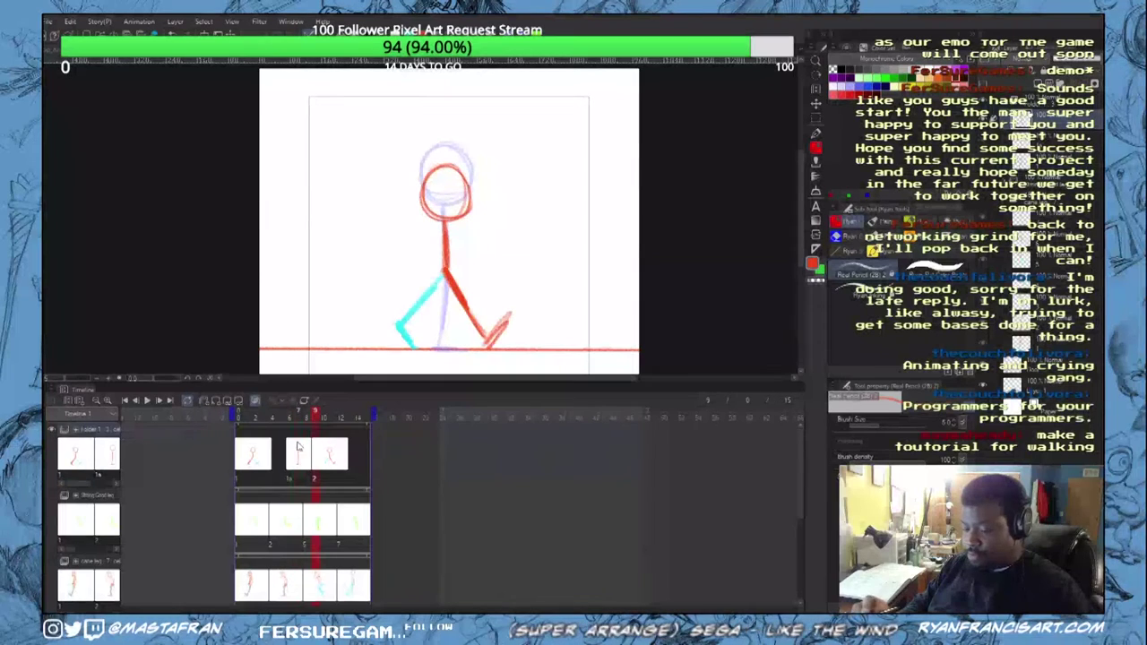
key(period)
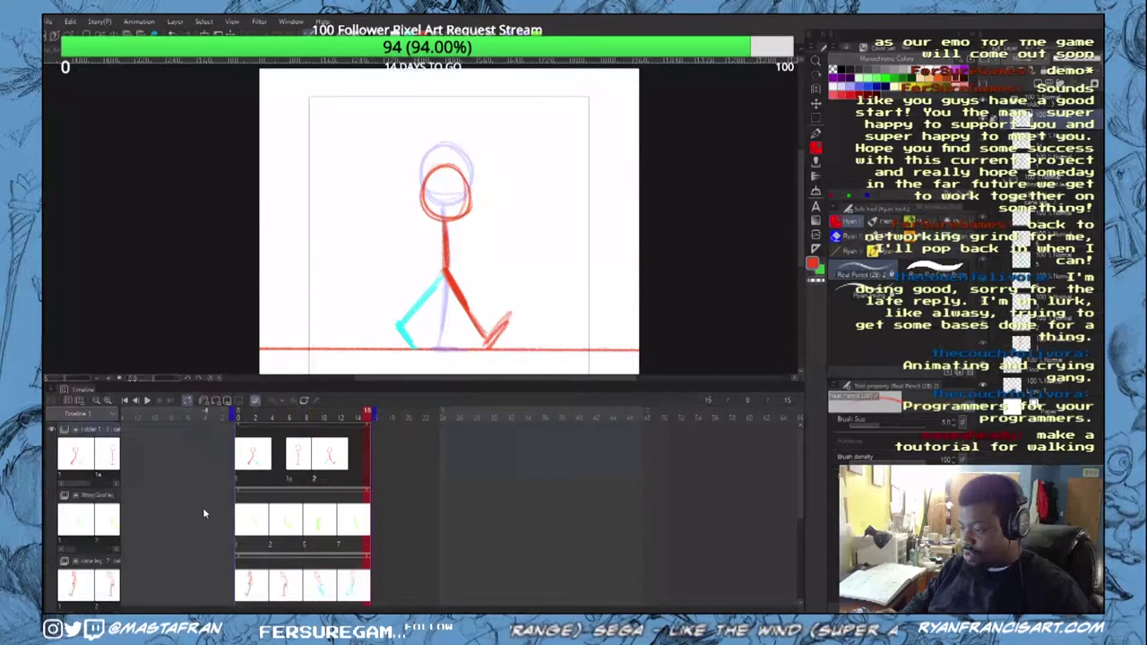
click(239, 416)
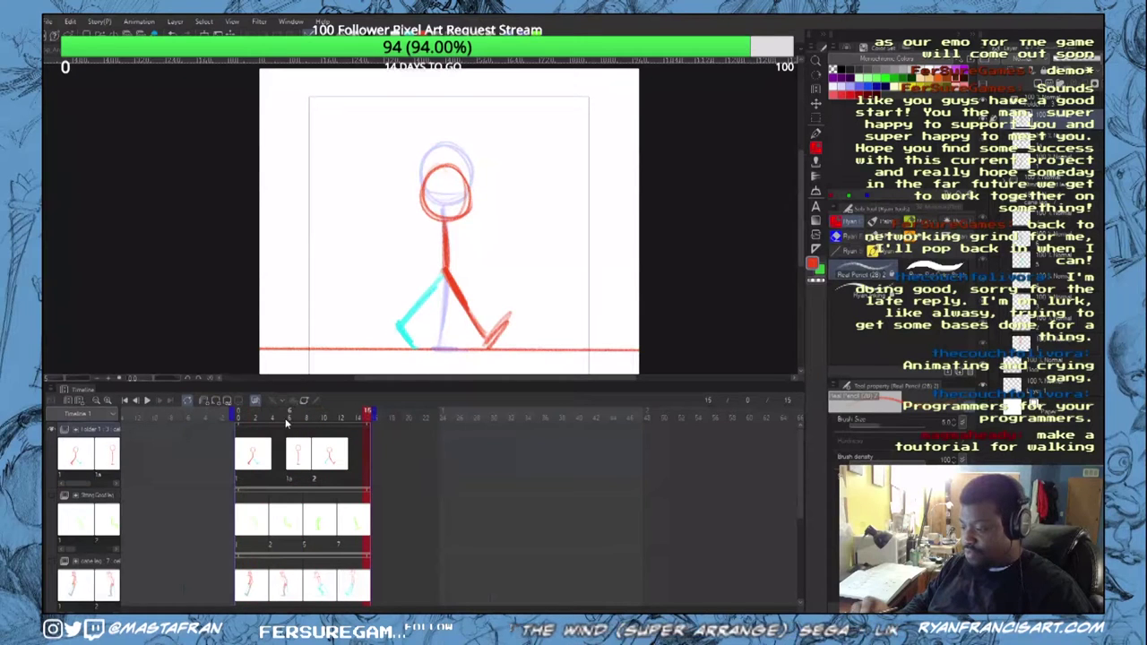
click(231, 421)
Step: Turn off the onion skin and replace the passing pose's red leg with a straight cyan leg and foot
click(256, 401)
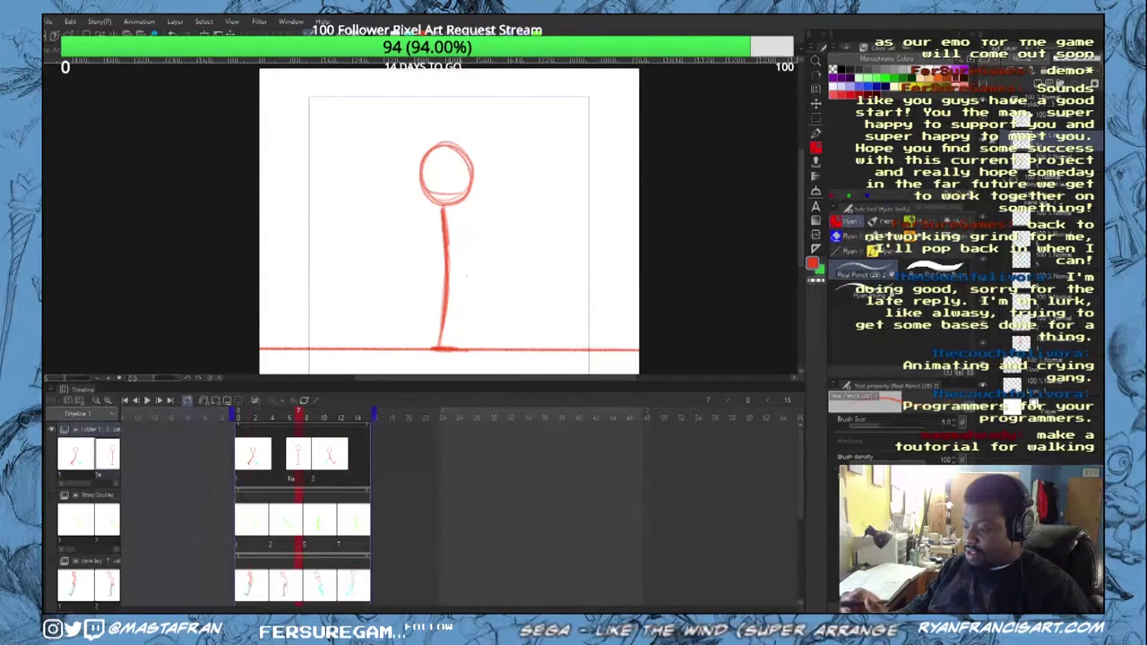
mouse_move(455, 301)
mouse_down()
mouse_move(433, 340)
mouse_move(460, 350)
mouse_up()
drag(463, 281, 471, 282)
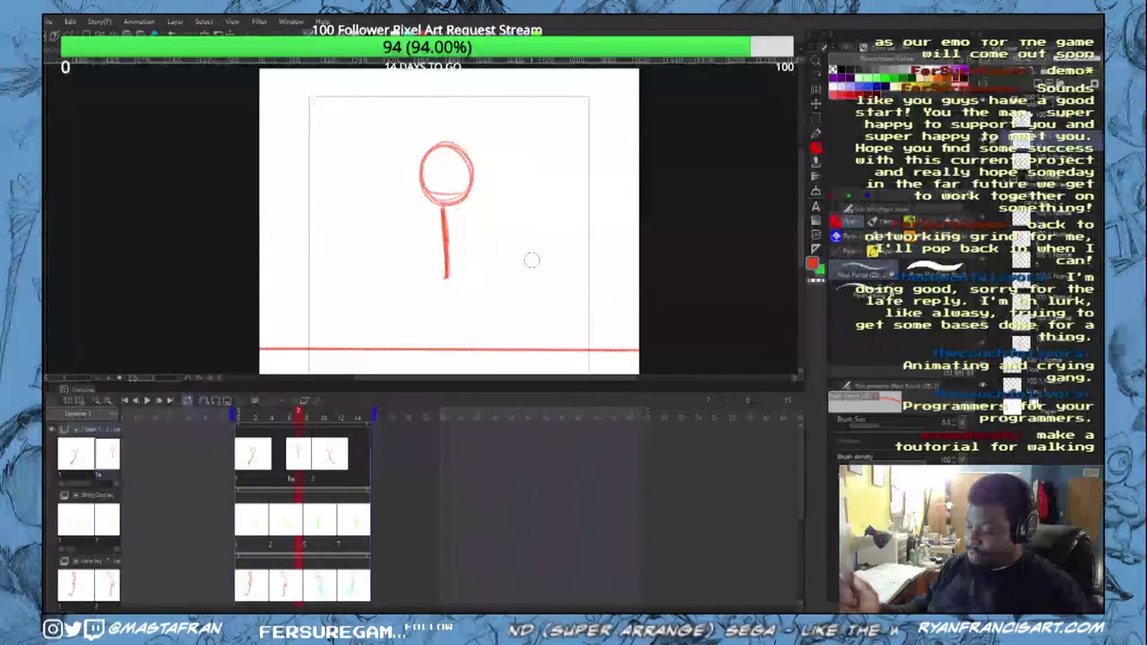
click(840, 87)
mouse_move(447, 279)
mouse_down()
mouse_move(446, 347)
mouse_move(472, 346)
mouse_move(443, 347)
mouse_up()
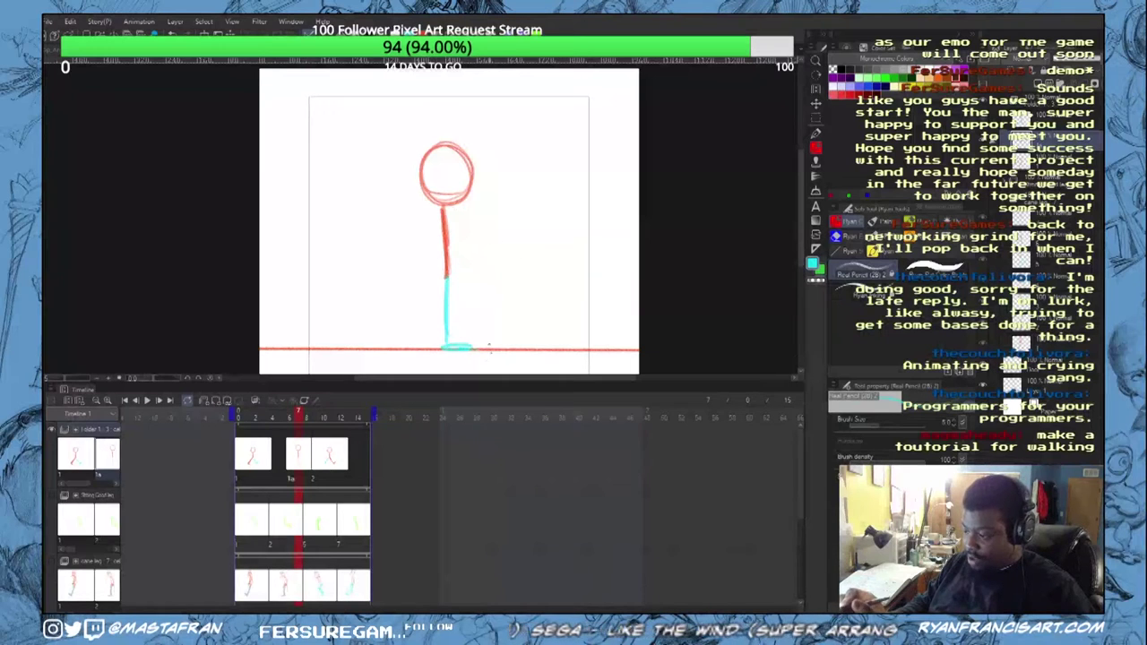
Step: Scrub the timeline between the first stride, the passing pose and the second stride to compare the leg positions
drag(294, 420, 256, 417)
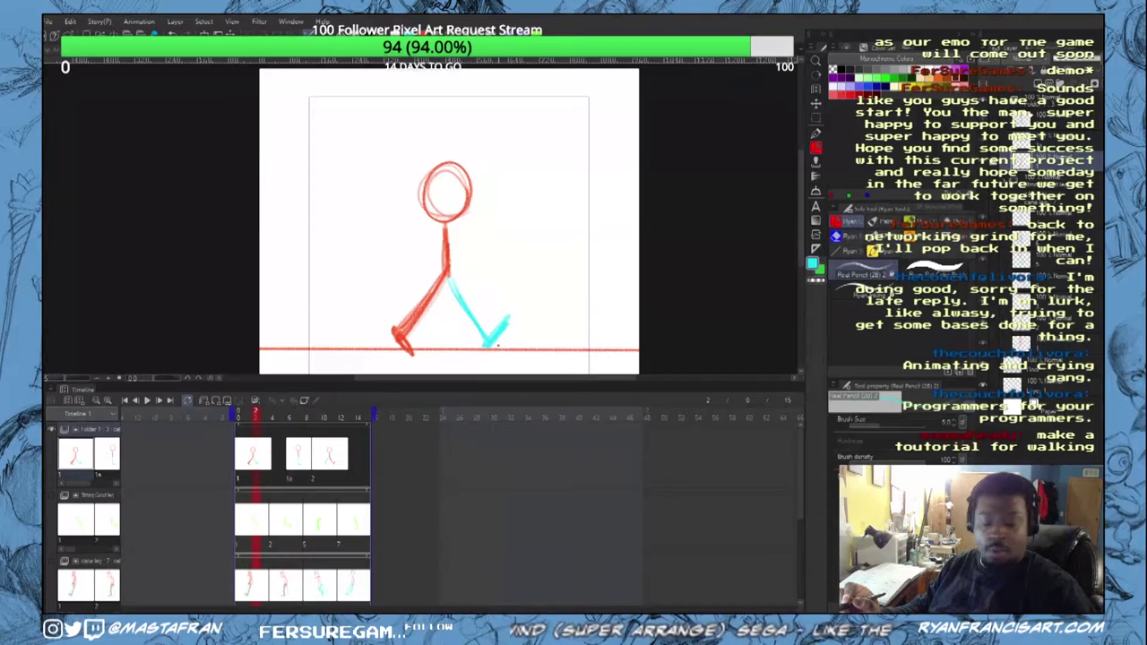
click(302, 467)
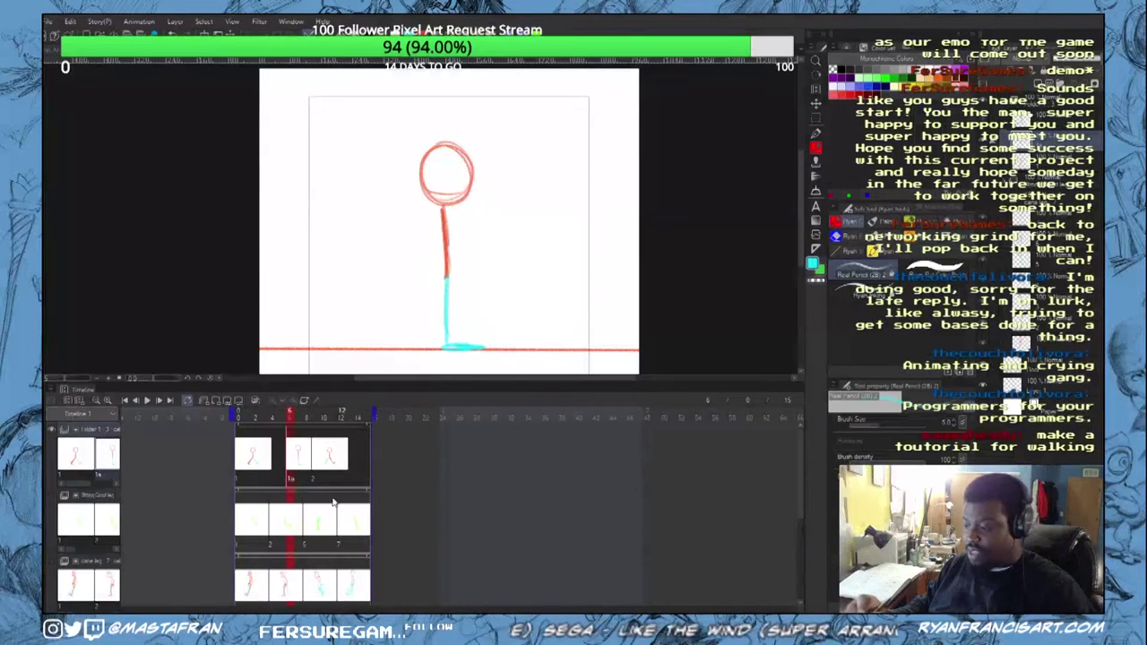
drag(290, 419, 240, 434)
click(274, 434)
click(296, 434)
drag(306, 434, 223, 491)
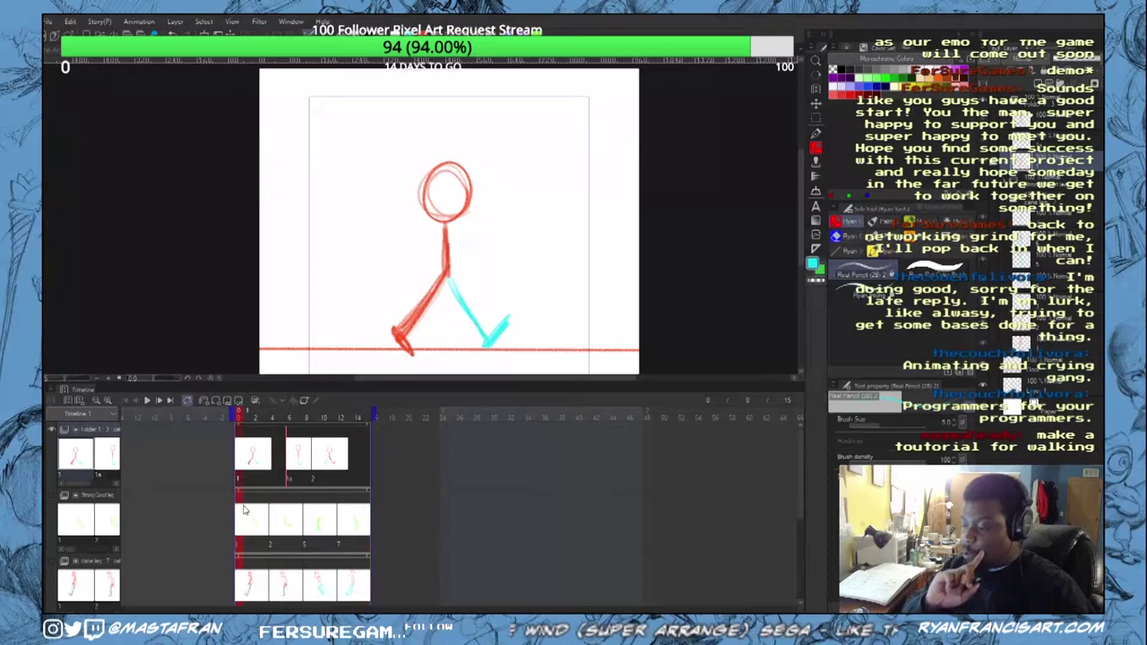
click(352, 461)
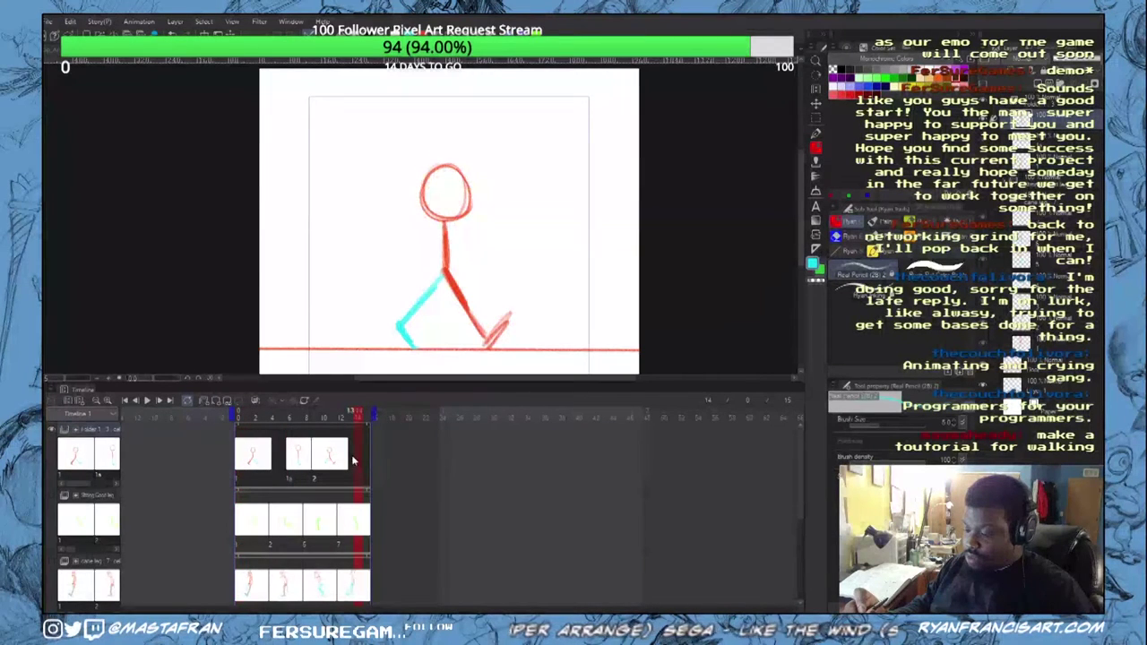
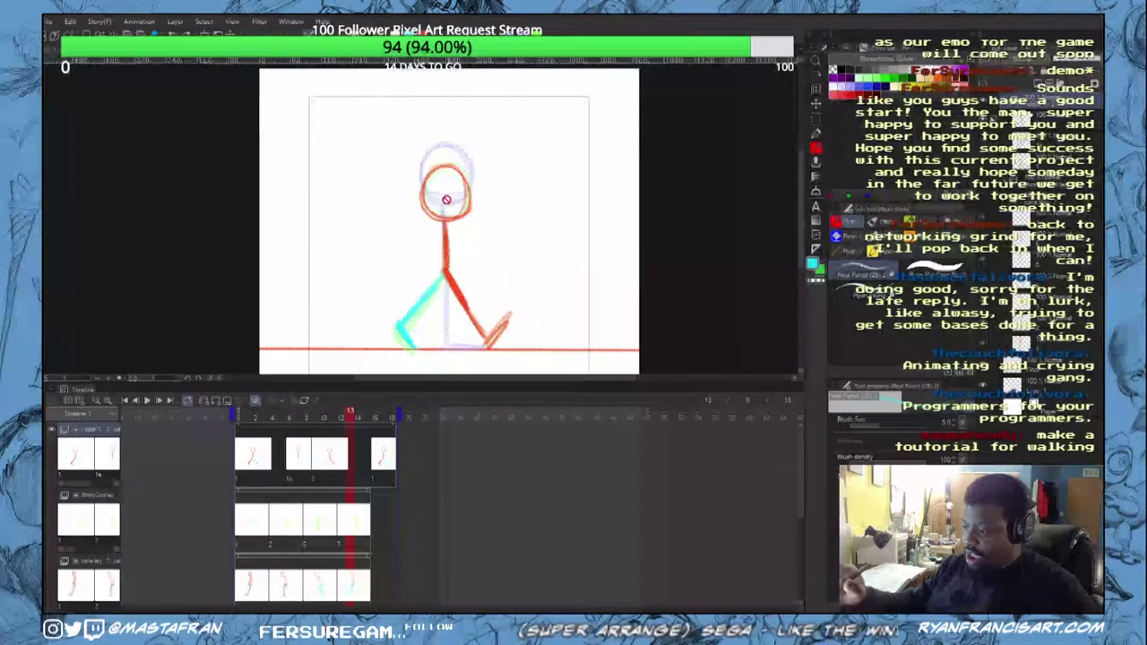
Step: Switch the drawing colour to red
click(951, 79)
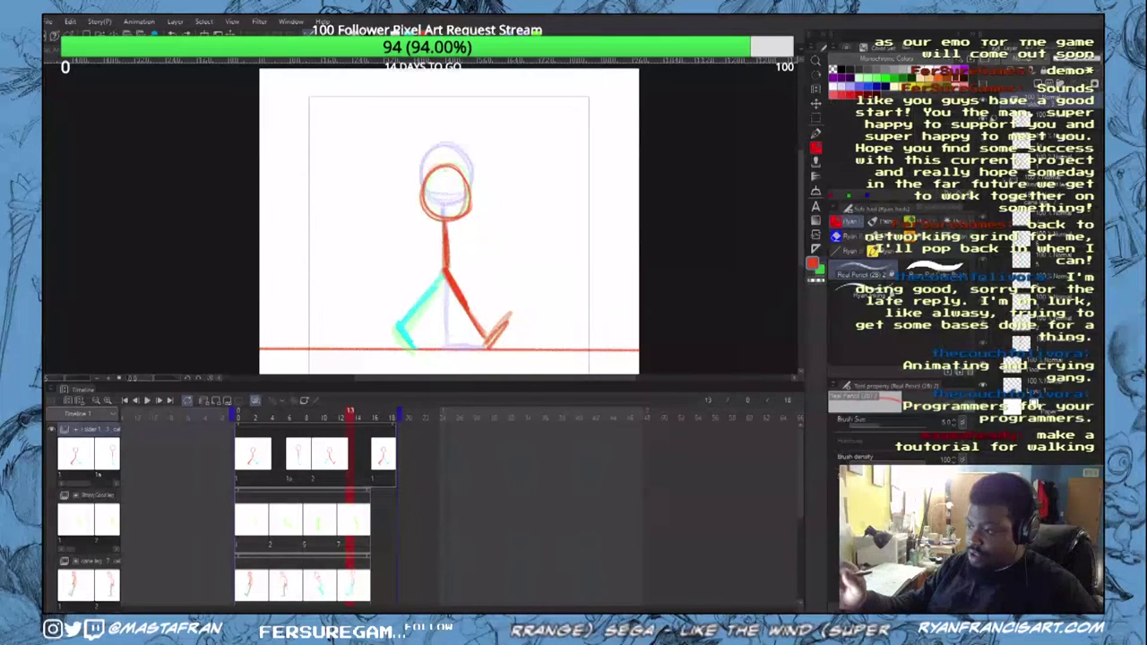
Step: Try to add a new animation cel at frame 13 and paste a copy of passing-pose cel 1a there
right_click(354, 461)
click(528, 247)
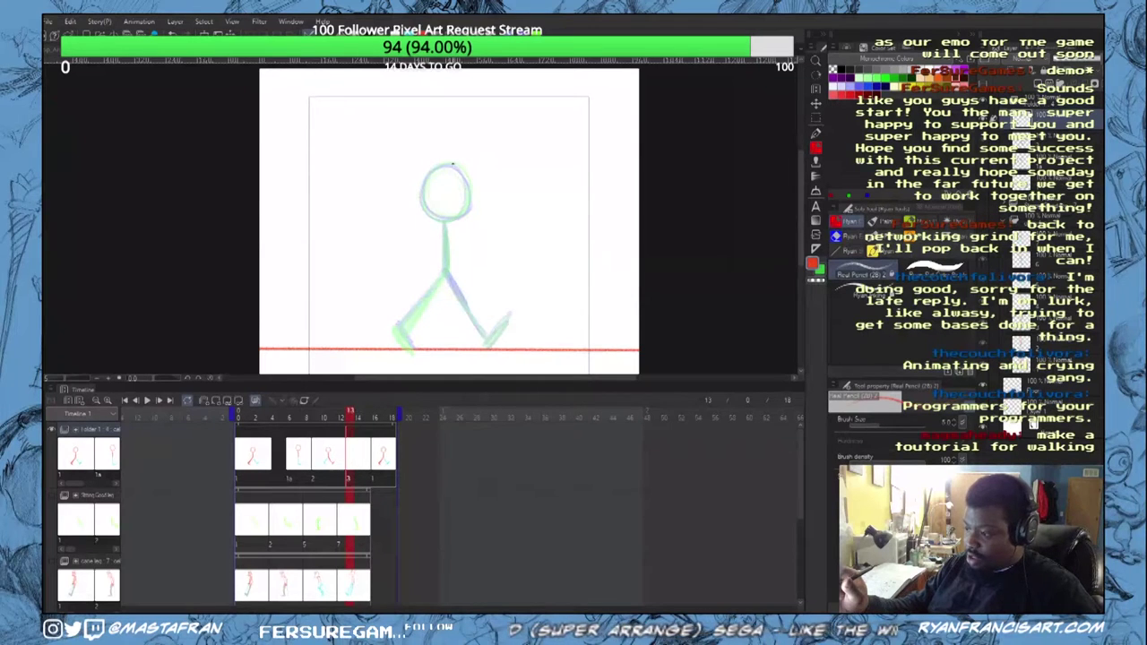
click(300, 458)
click(289, 462)
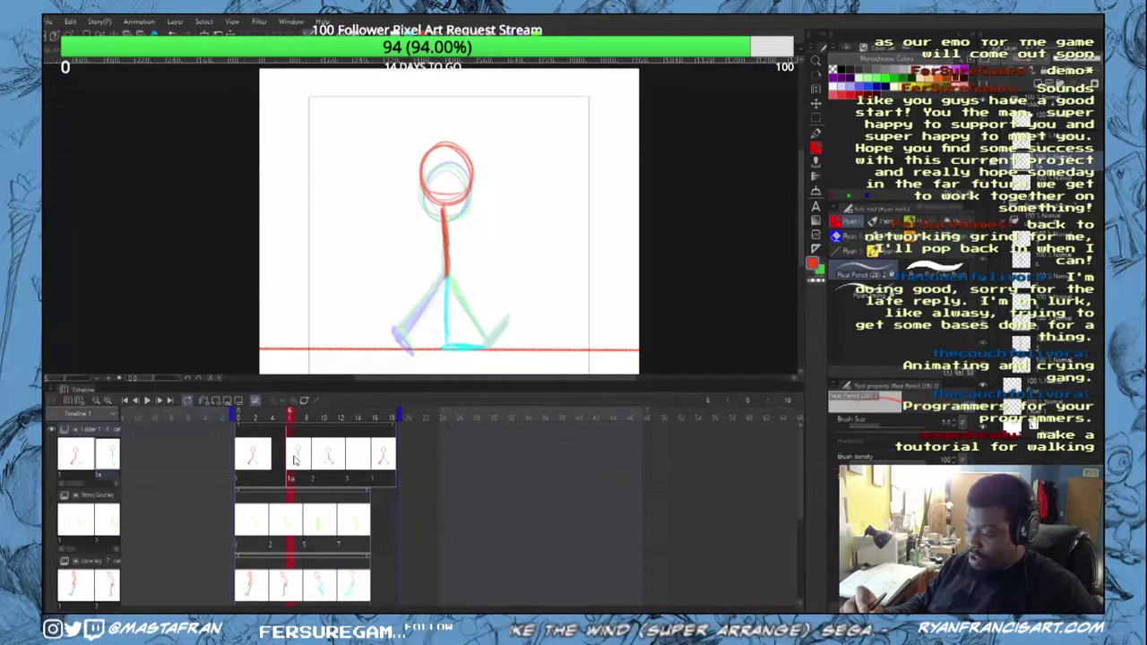
right_click(294, 461)
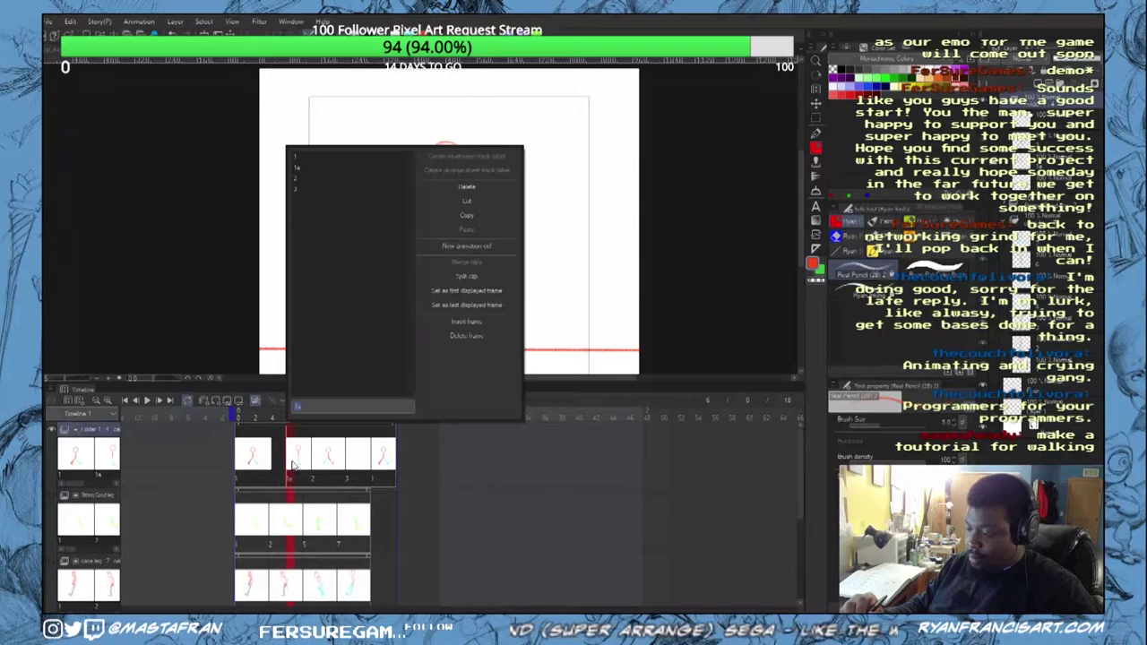
click(466, 216)
click(357, 461)
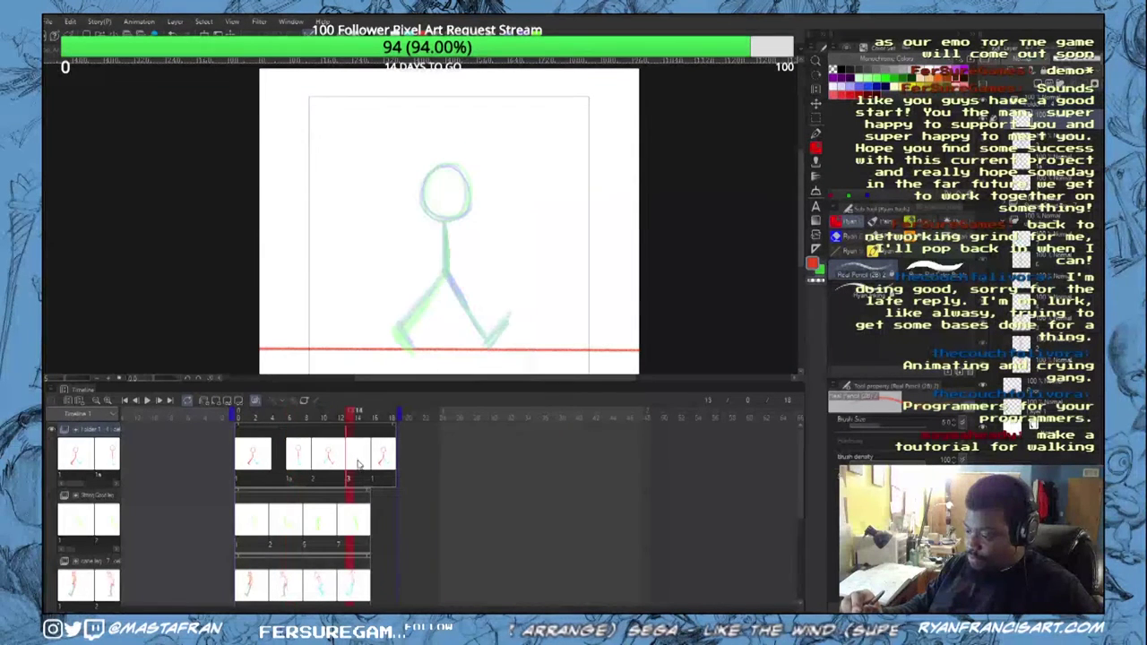
key(ctrl+v)
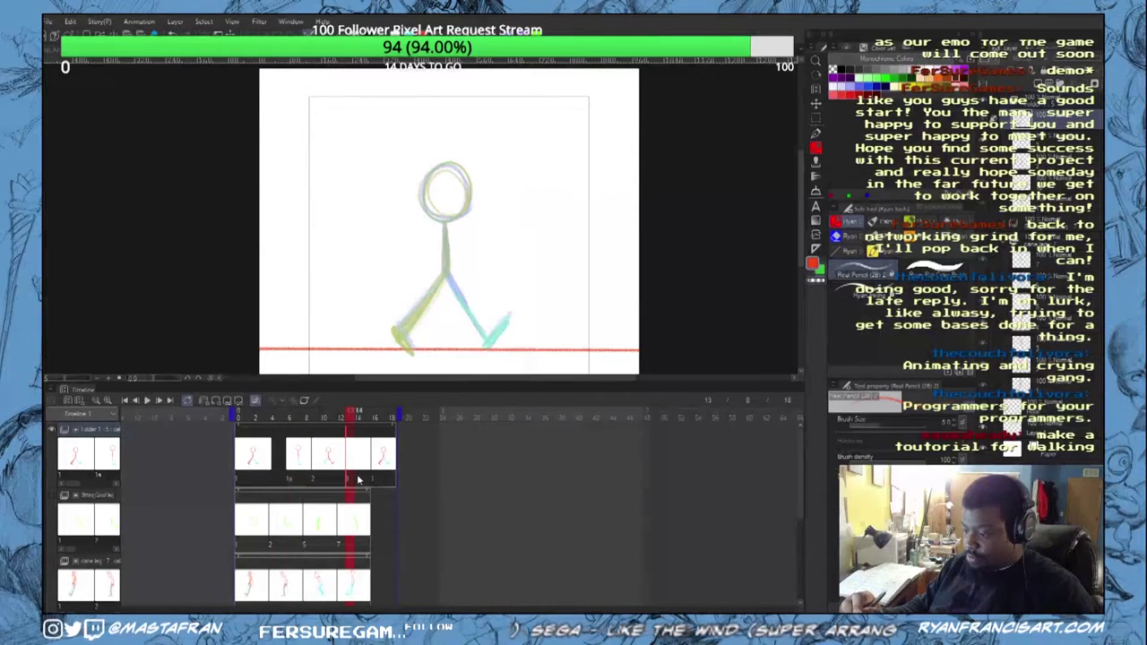
click(353, 466)
key(ctrl+z)
key(ctrl+z)
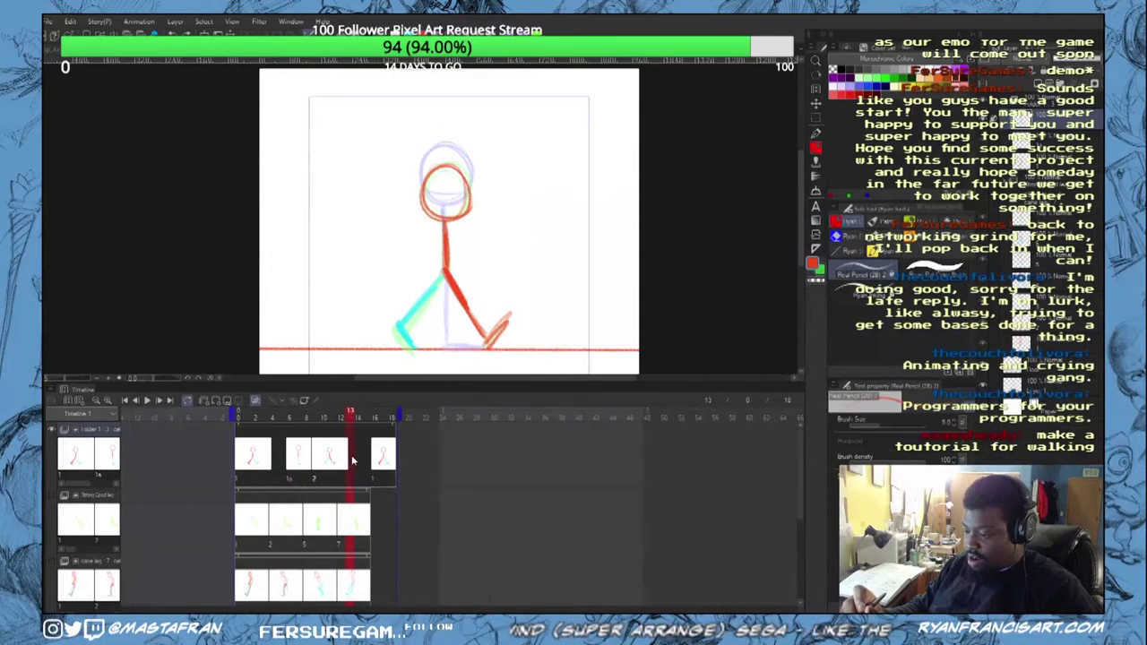
Step: Duplicate passing-pose cel 1a and assign the copy, cel 1b, to frame 13 of the folder's track
right_click(353, 462)
click(352, 464)
click(377, 456)
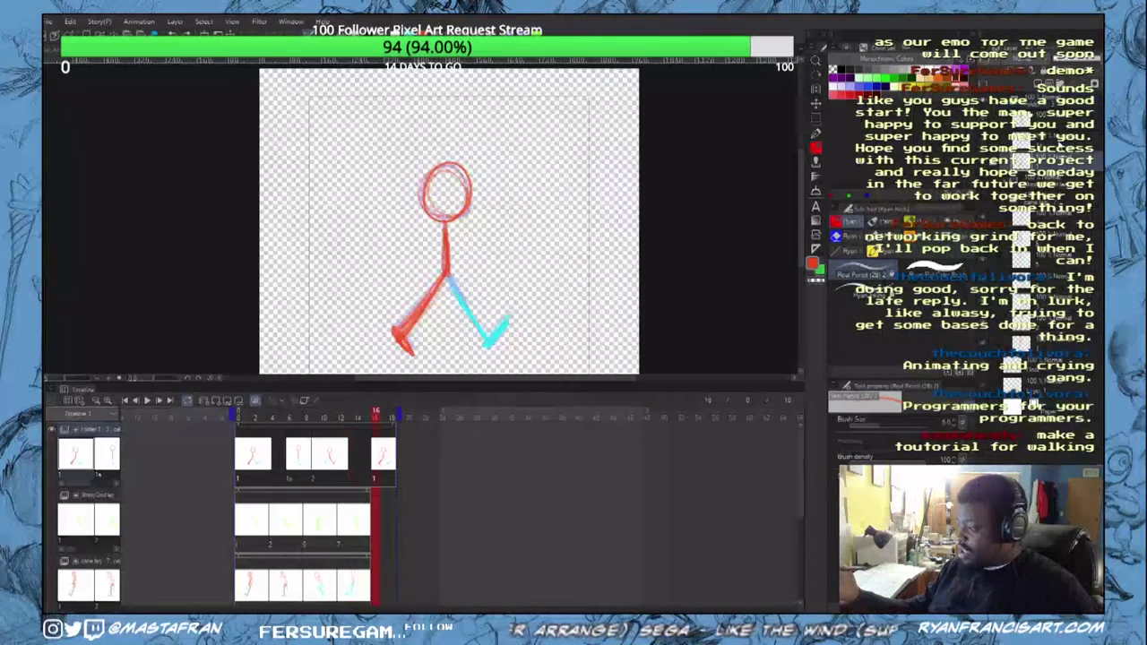
click(291, 457)
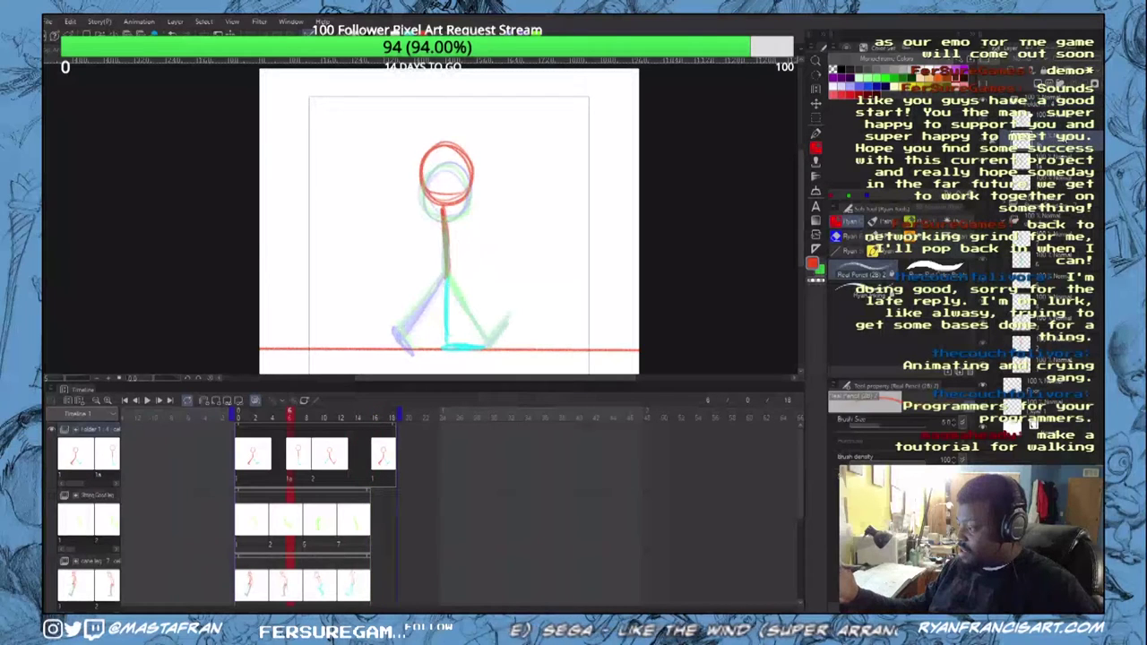
right_click(351, 458)
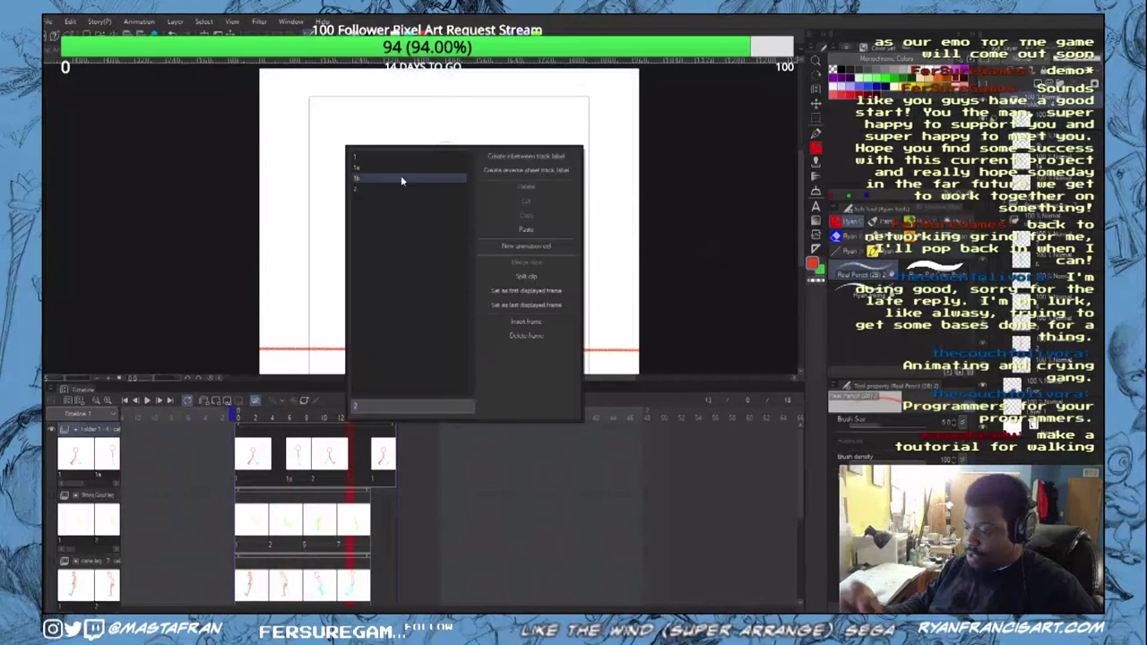
click(395, 179)
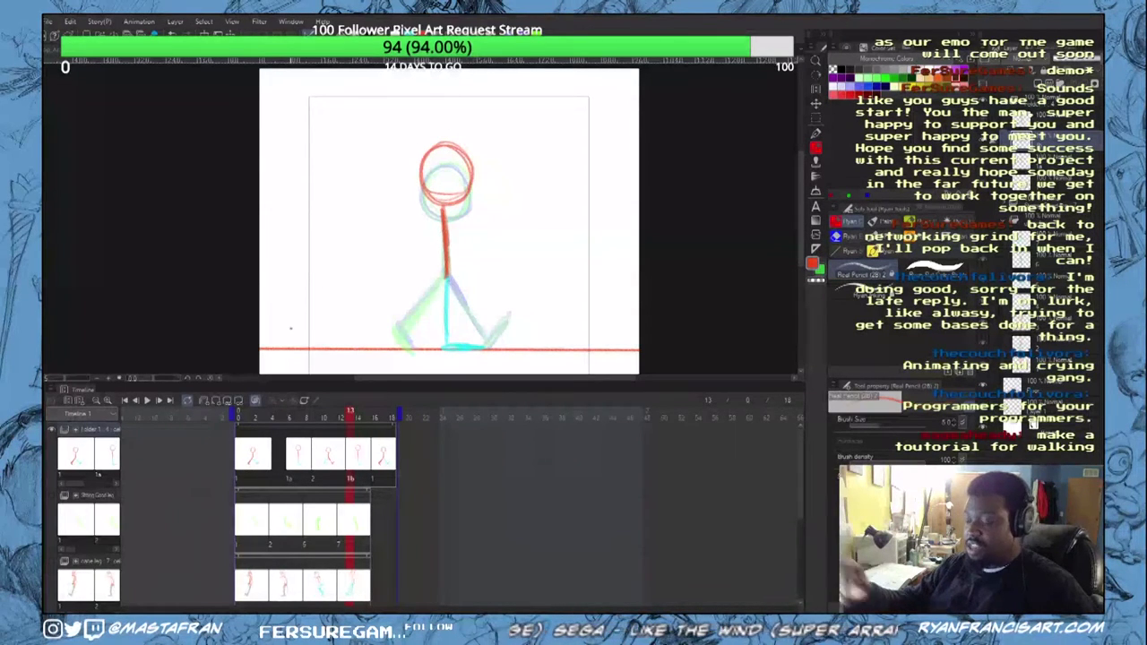
Step: Redraw the leg and foot of the frame 13 pose in red over the cyan and scrub the timeline to review the poses
drag(445, 270, 443, 347)
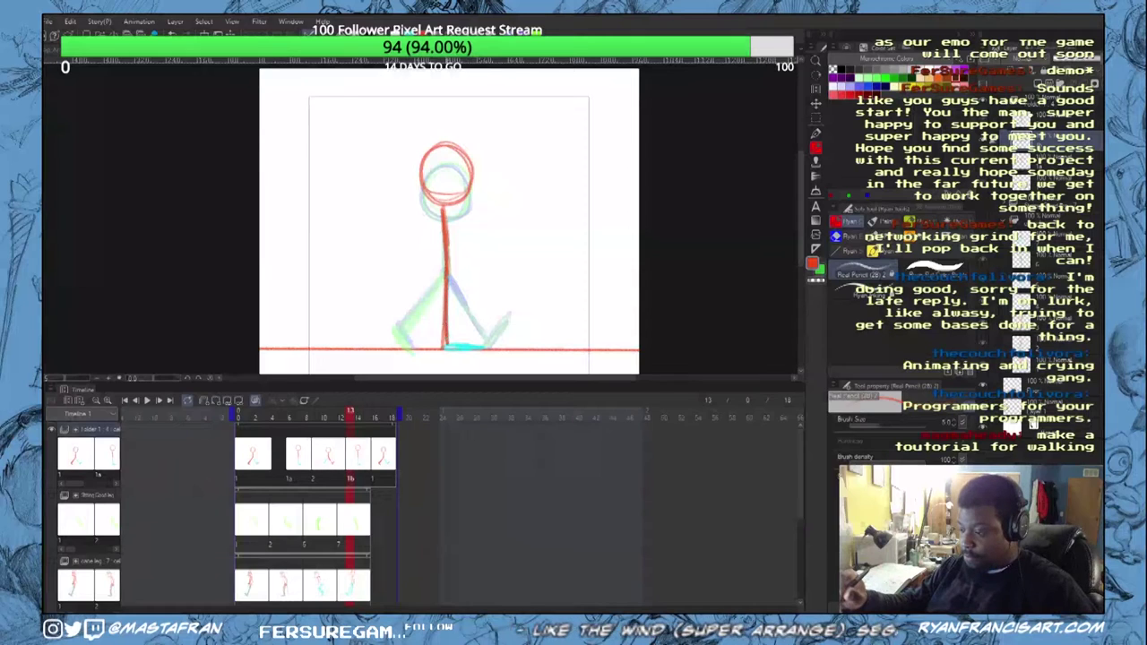
mouse_move(447, 299)
mouse_down()
mouse_move(445, 348)
mouse_move(483, 347)
mouse_up()
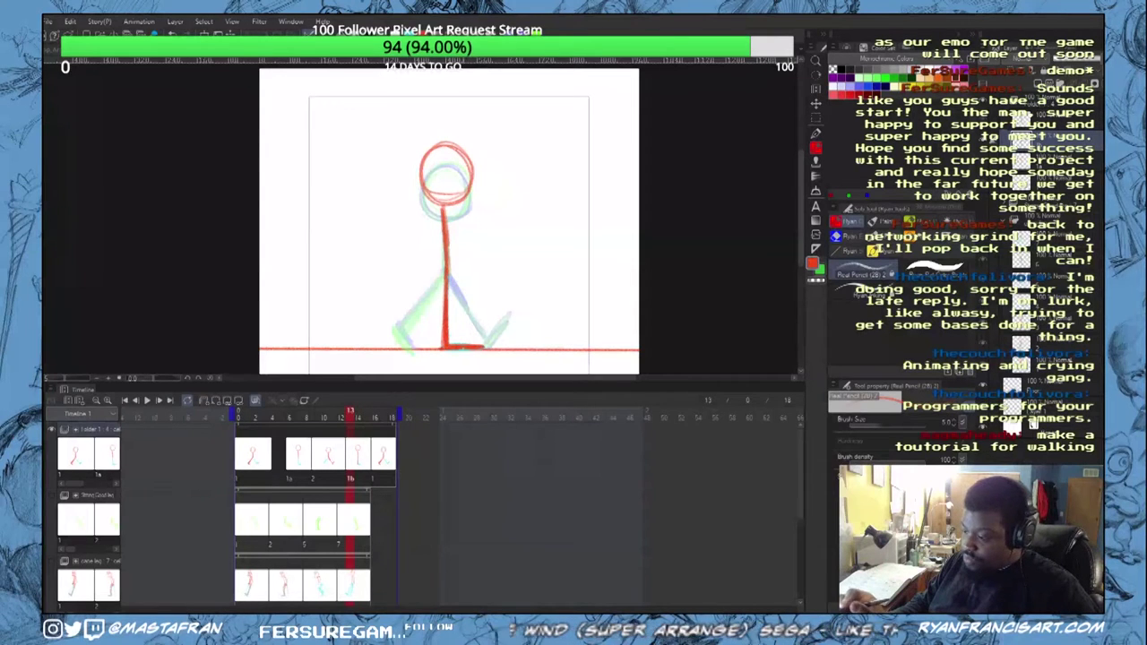
click(386, 447)
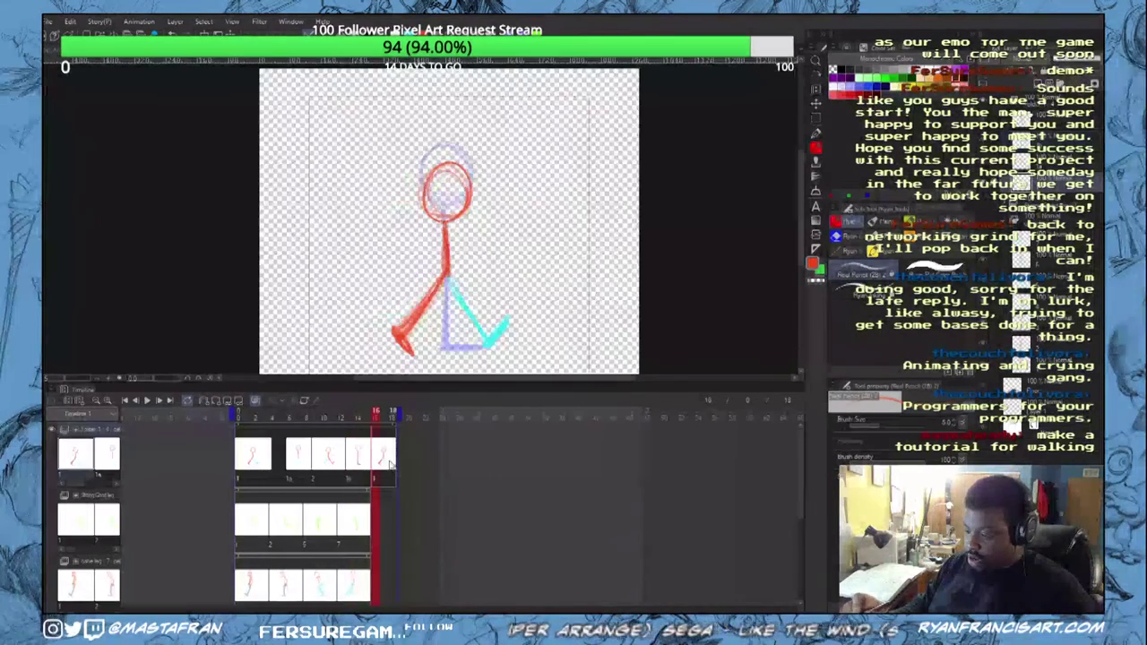
click(374, 436)
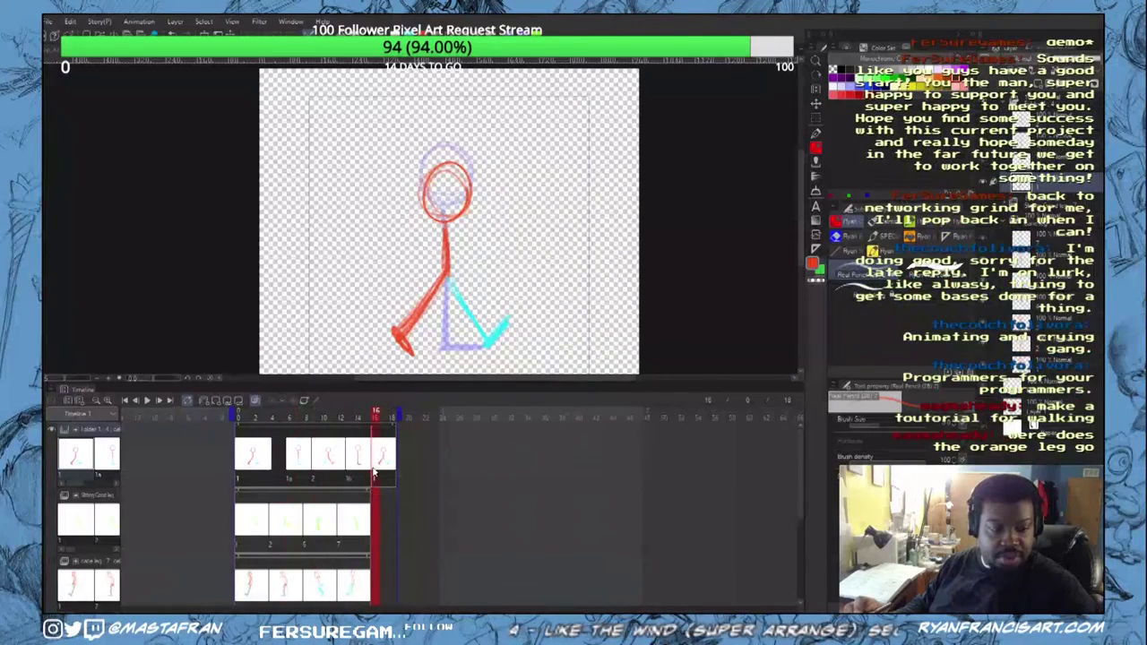
click(386, 466)
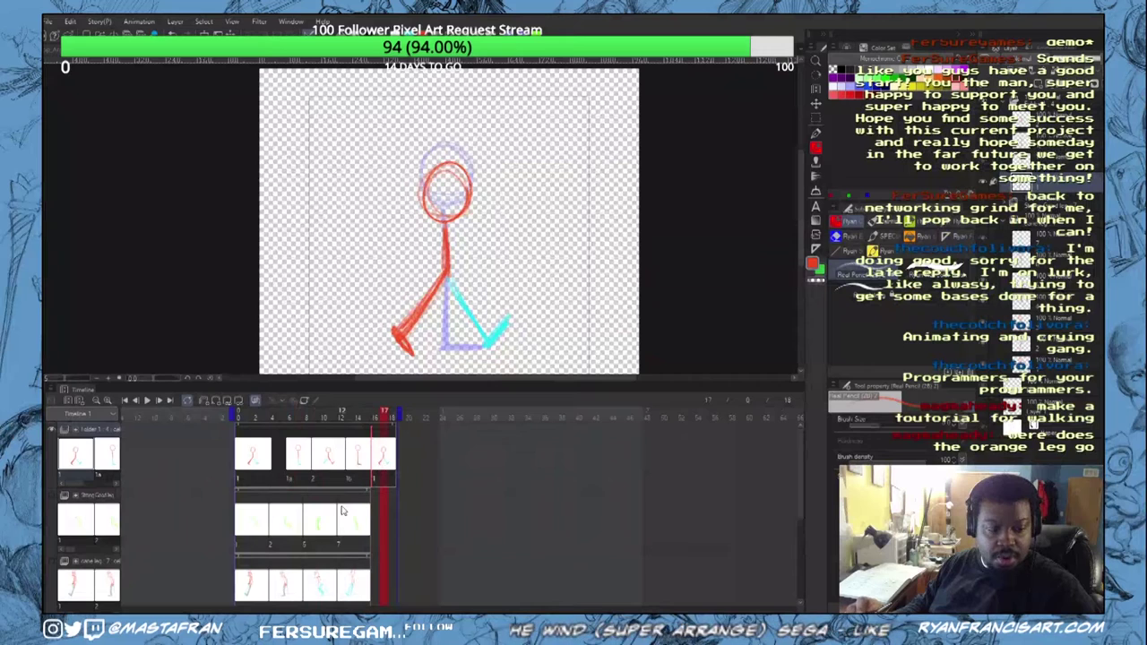
drag(366, 416, 262, 431)
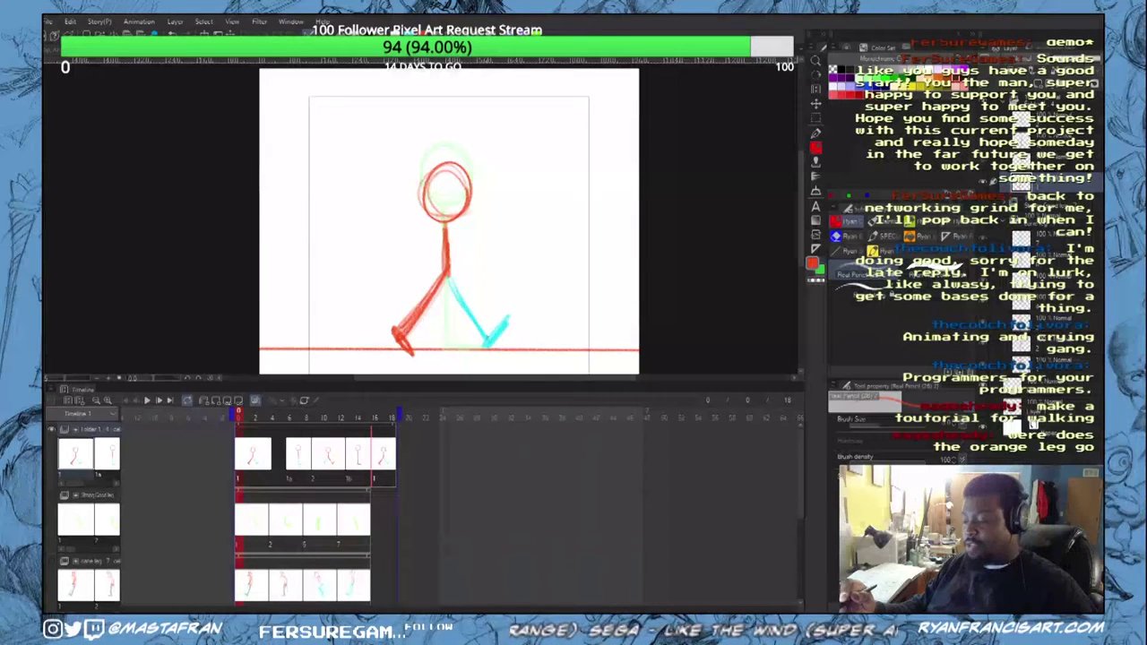
Step: Draw a raised, bent leg in red, with hip and knee joints marked, on passing-pose cel 1a at frame 6
click(292, 482)
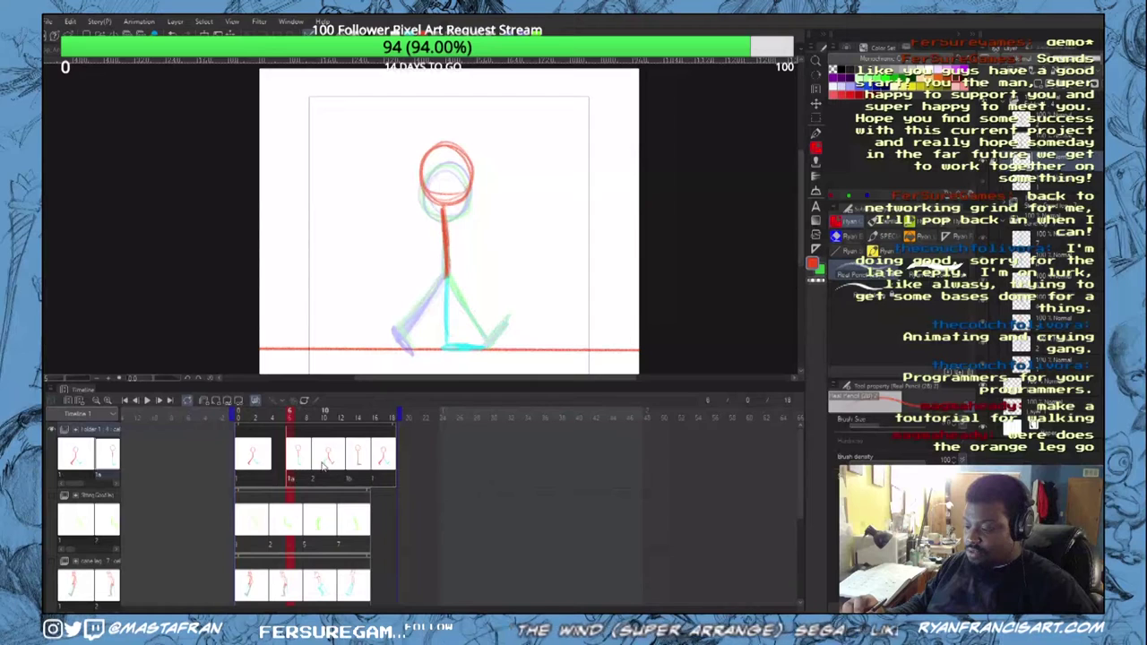
click(324, 472)
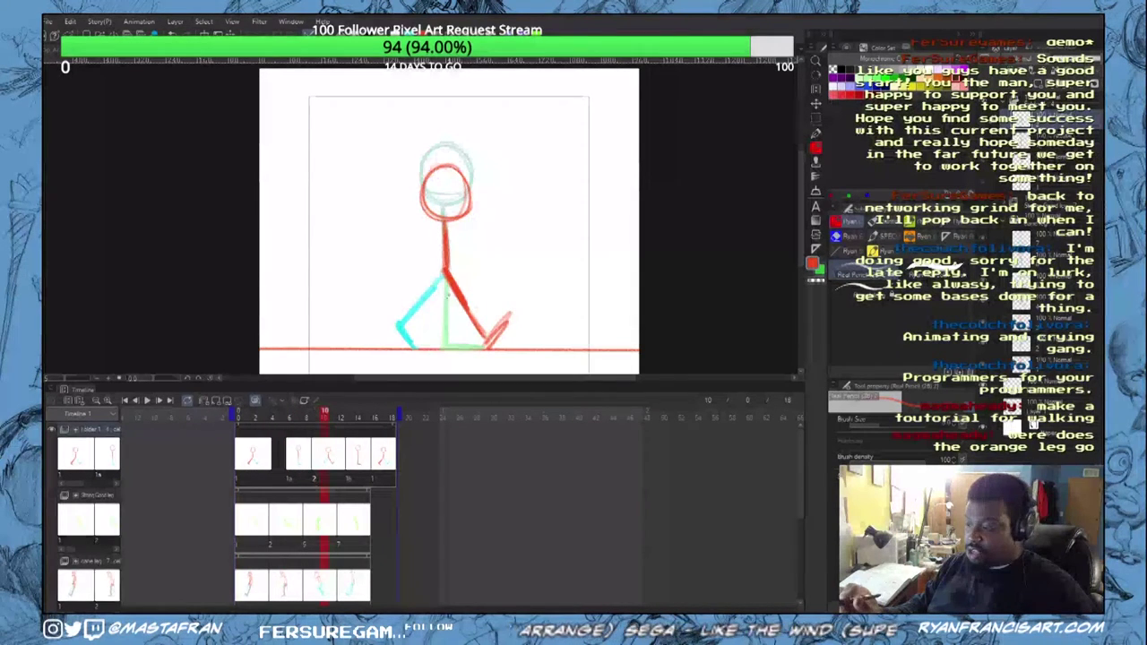
click(298, 462)
click(292, 466)
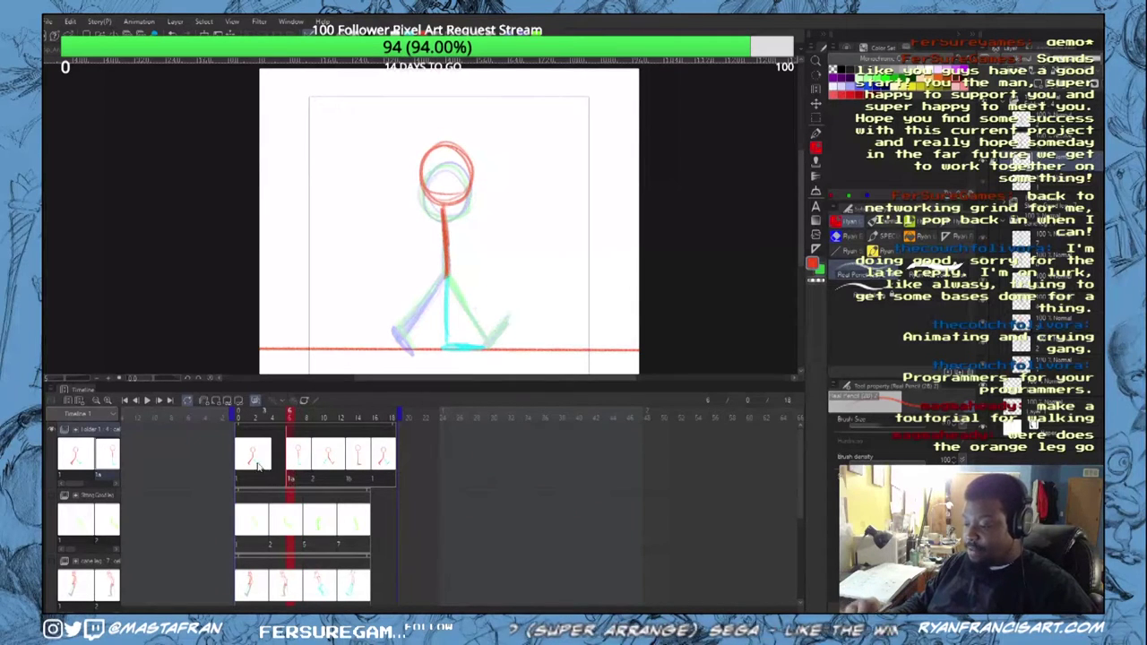
click(324, 461)
drag(324, 461, 287, 488)
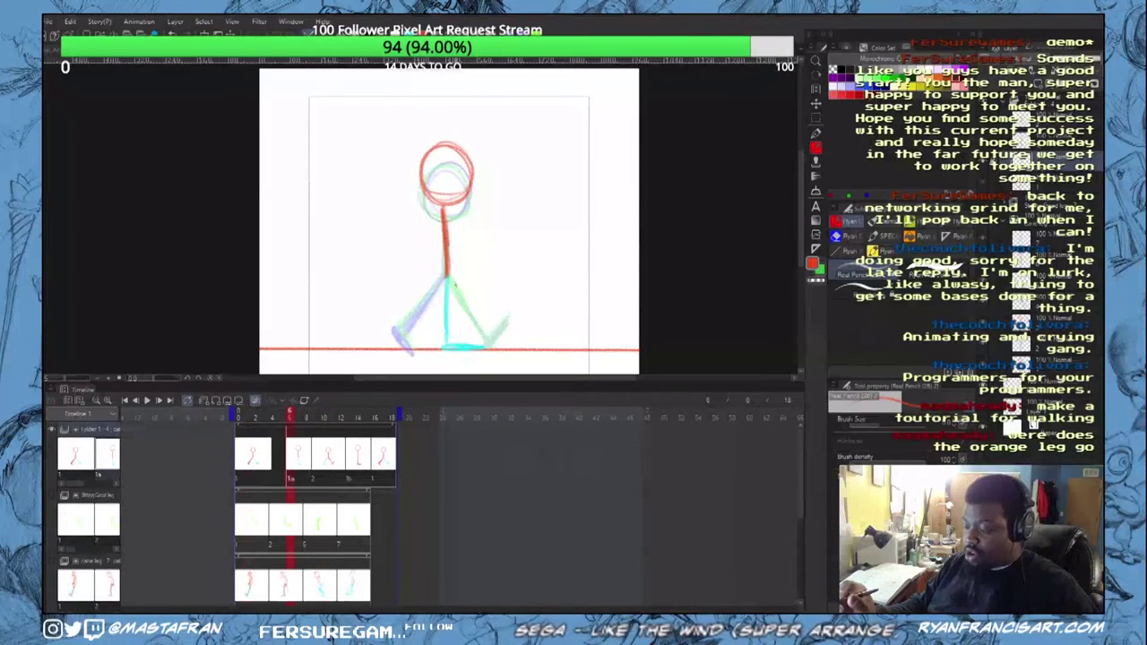
mouse_move(448, 279)
mouse_down()
mouse_move(468, 311)
mouse_move(426, 316)
mouse_move(424, 340)
mouse_up()
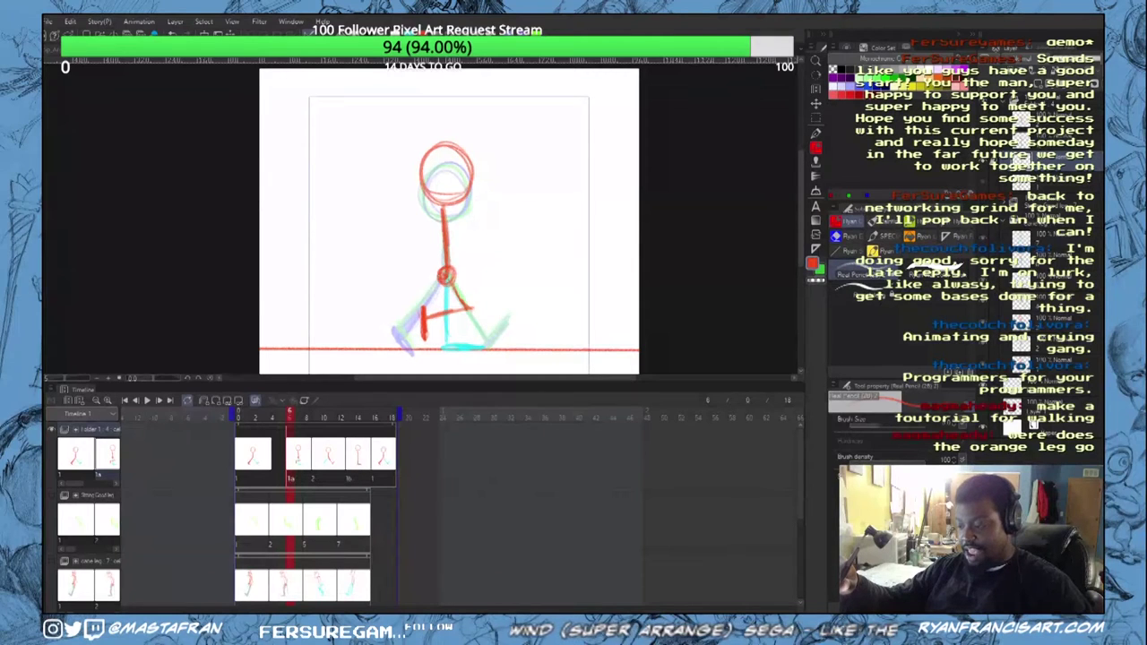
mouse_move(451, 276)
mouse_down()
mouse_move(472, 312)
mouse_move(424, 306)
mouse_move(451, 310)
mouse_up()
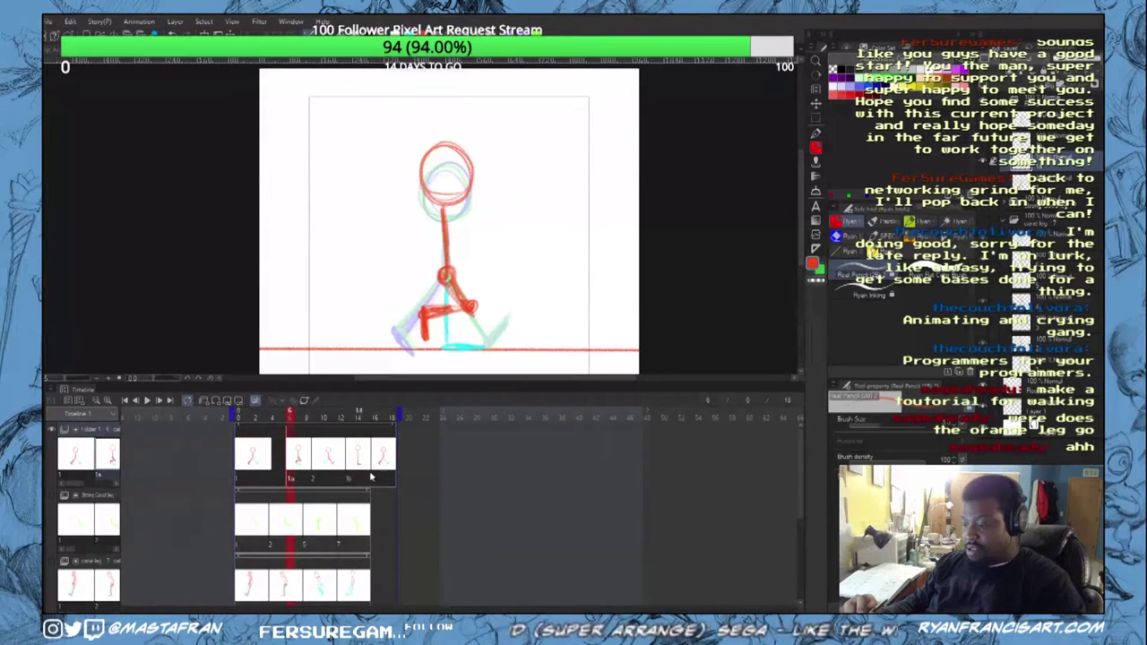
Step: Play back the walk animation to check the motion with the redrawn passing pose
key(space)
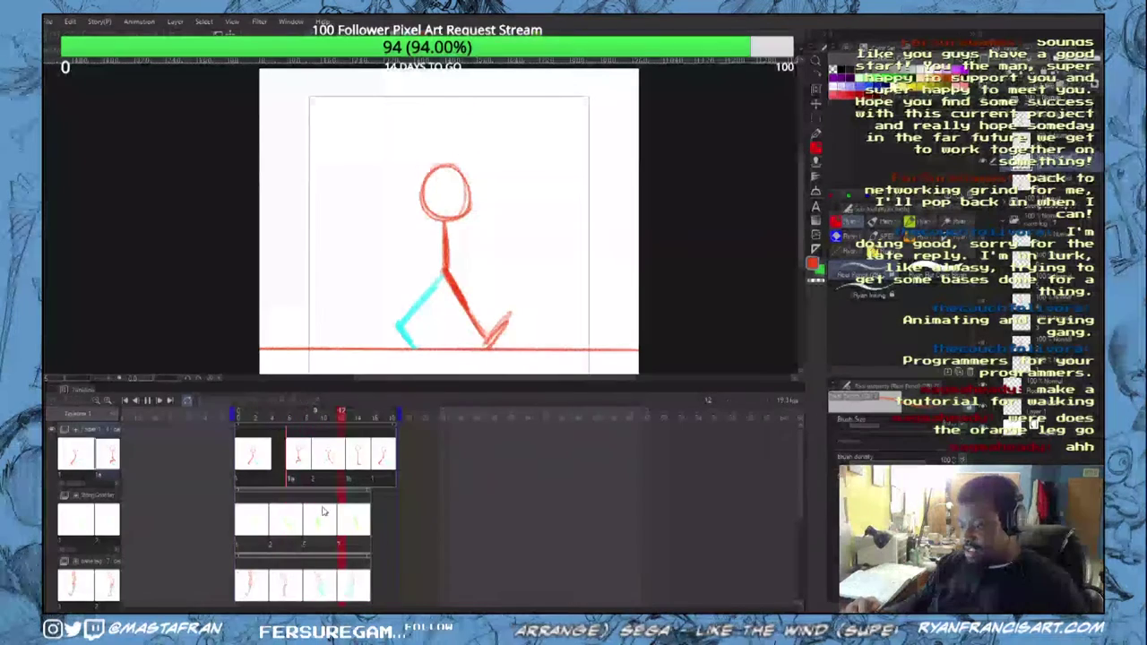
click(149, 401)
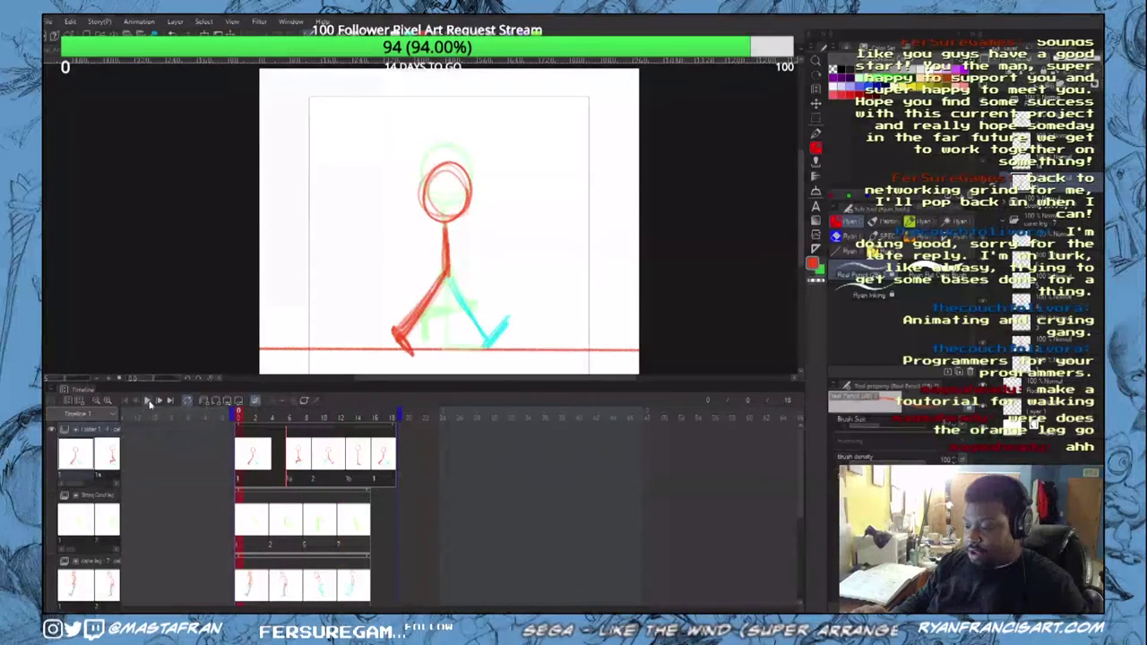
click(149, 402)
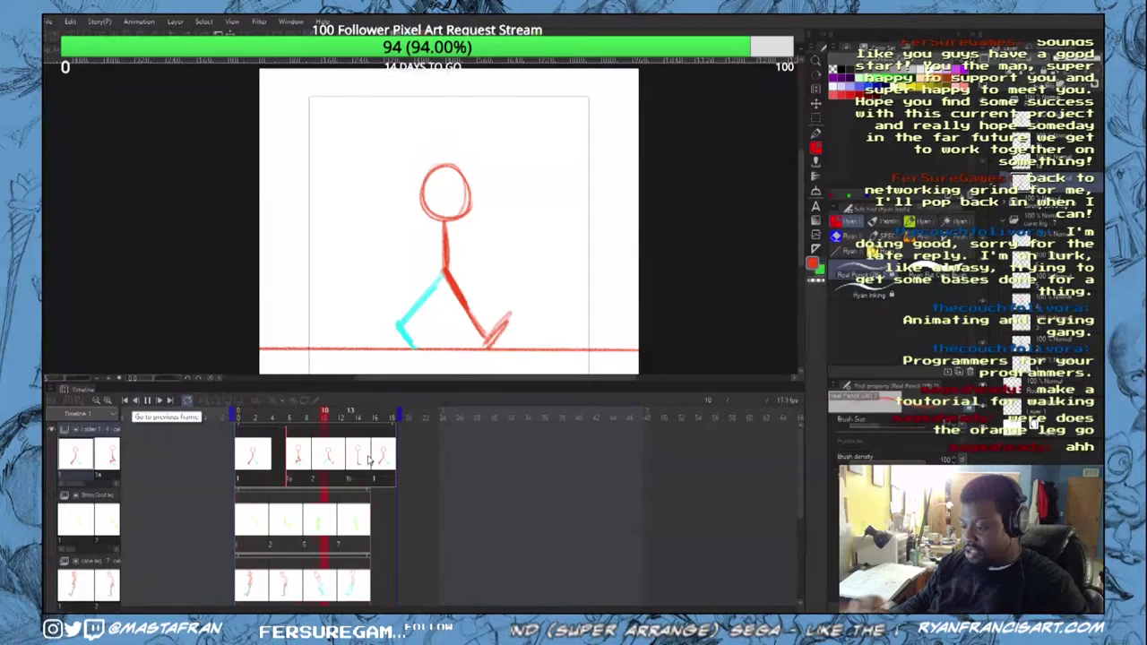
Step: Draw the raised, bent far leg and foot in cyan on passing-pose cel 1b at frame 14
click(300, 461)
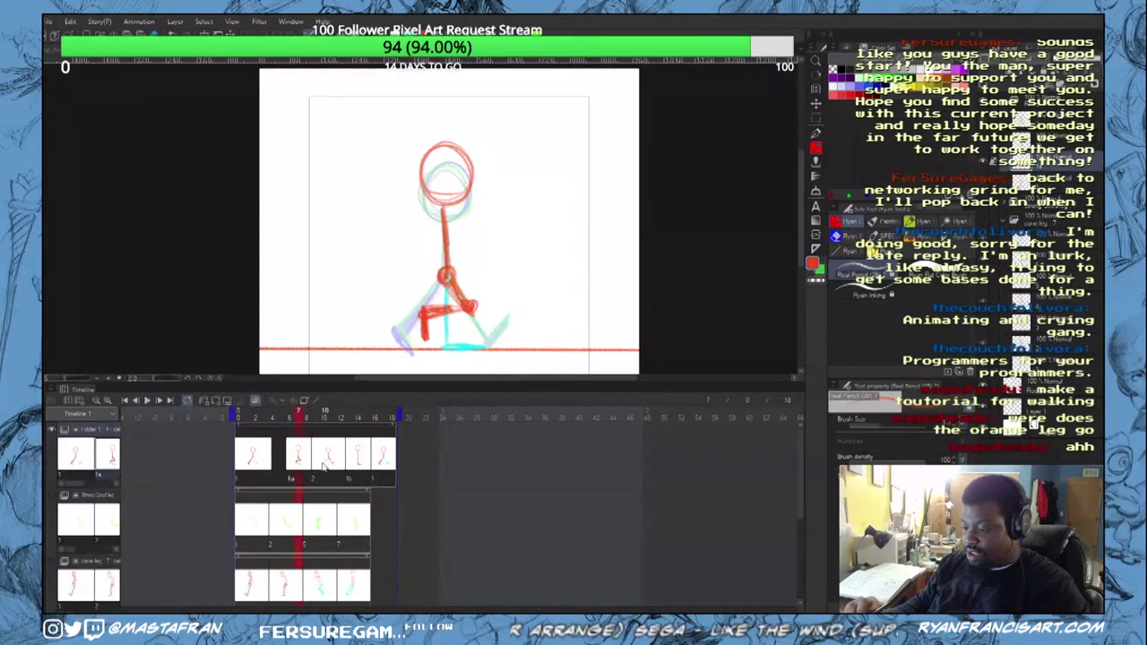
click(323, 467)
click(360, 464)
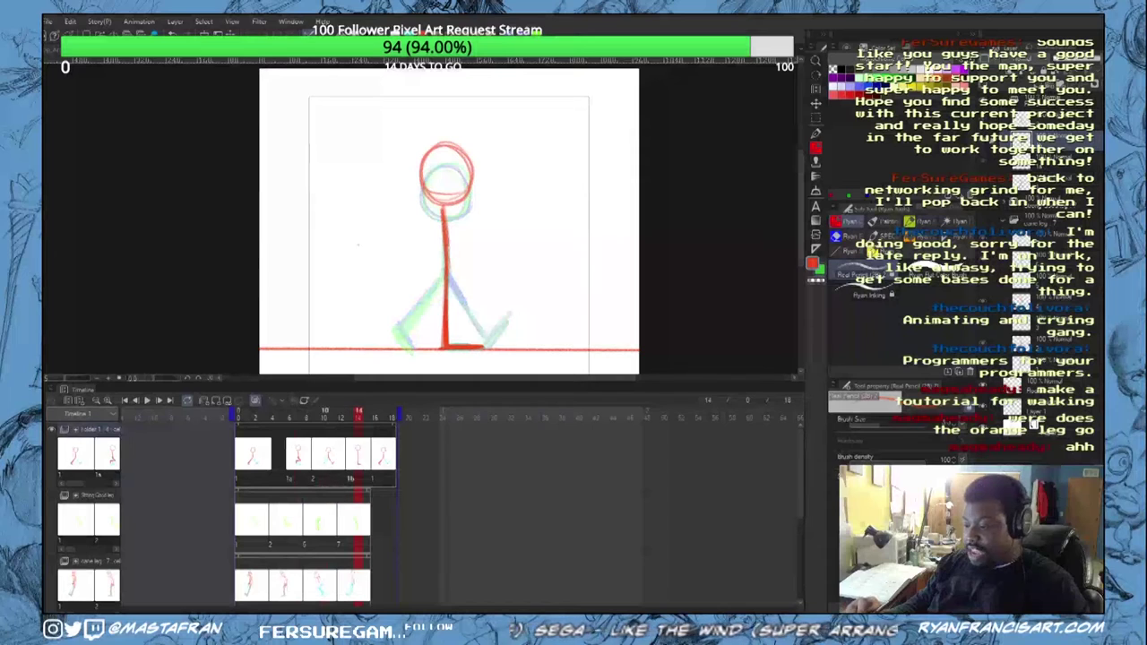
click(923, 70)
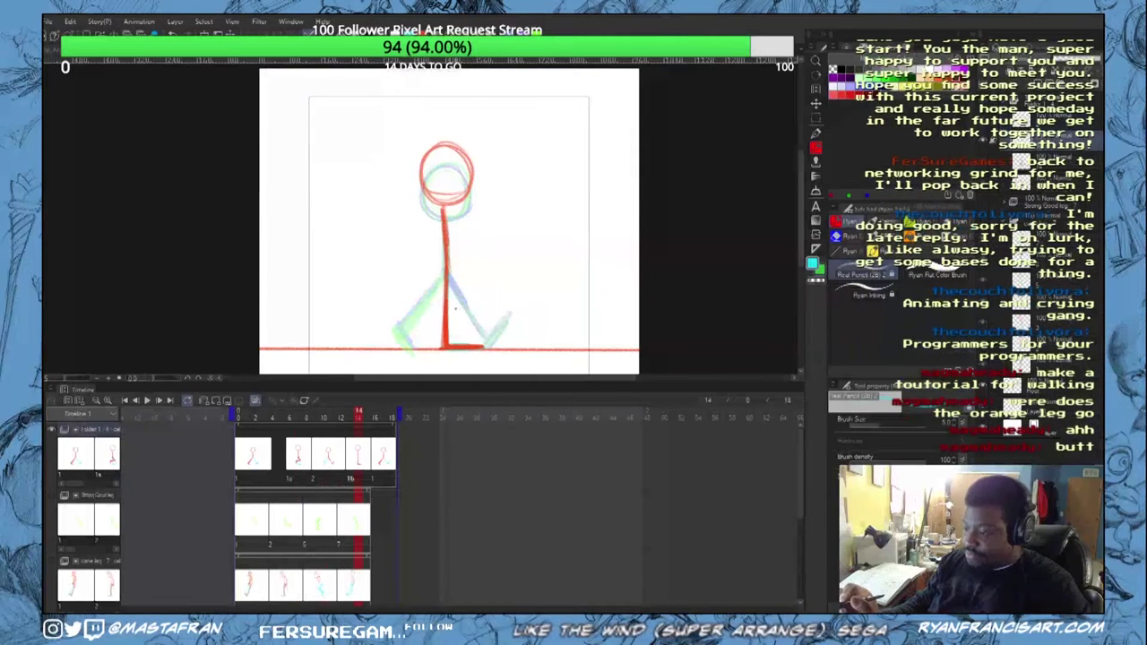
drag(450, 272, 467, 304)
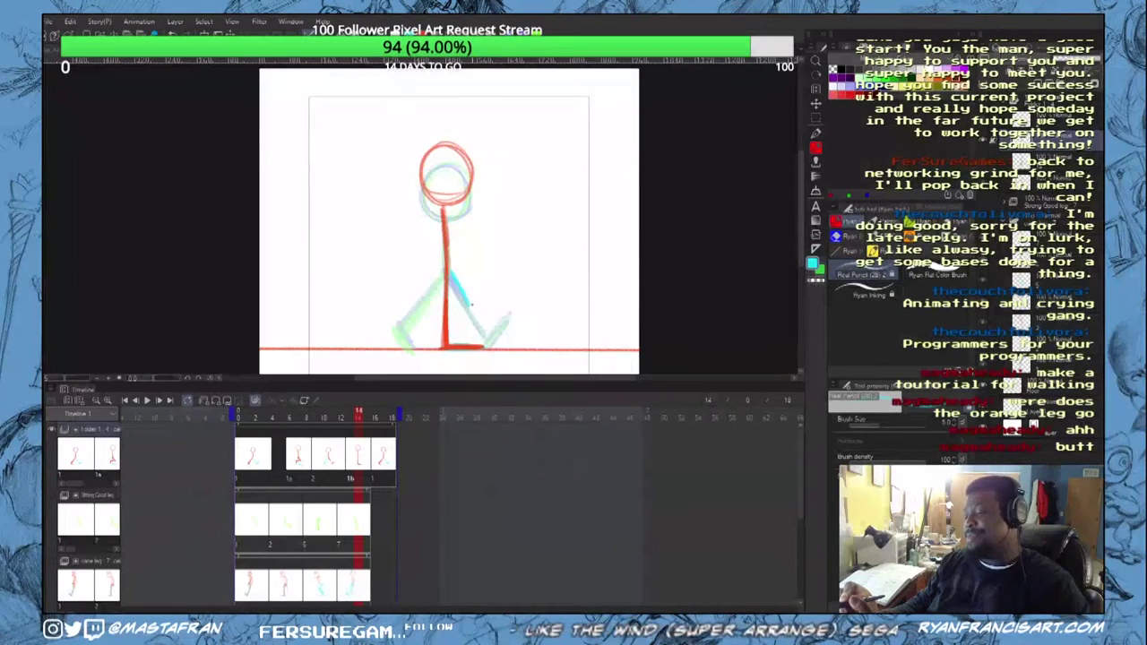
mouse_move(423, 314)
mouse_down()
mouse_move(461, 305)
mouse_move(415, 339)
mouse_up()
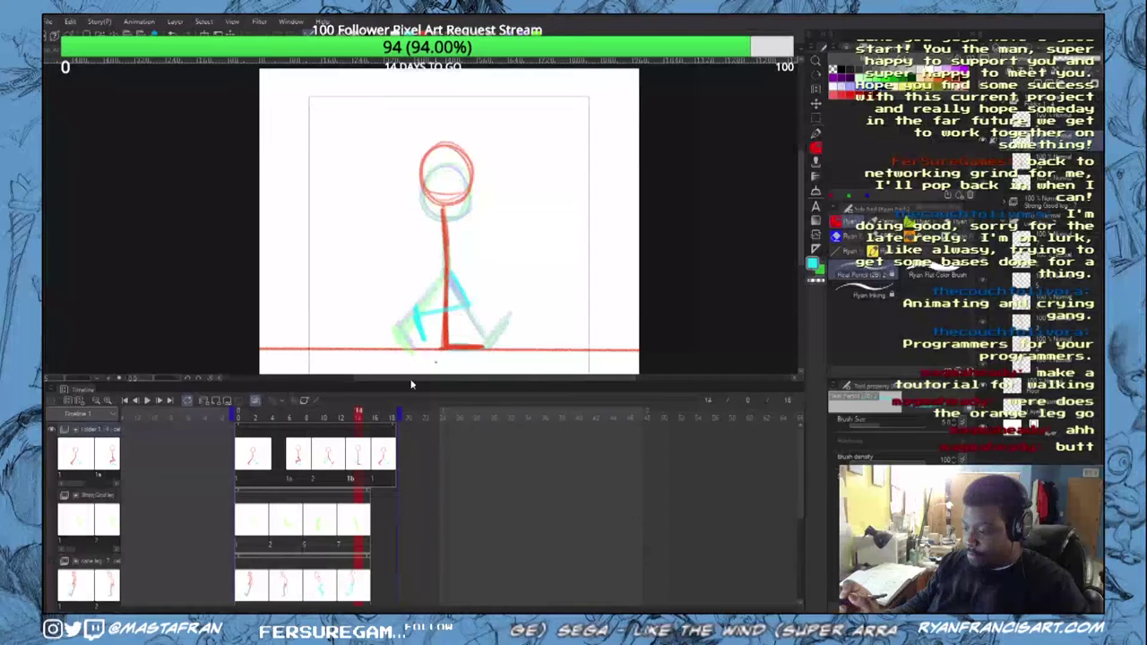
Step: Shorten the playback range to end at frame 15 and play the walk loop
mouse_move(363, 426)
mouse_down()
mouse_move(285, 450)
mouse_move(390, 462)
mouse_move(376, 463)
mouse_up()
drag(399, 414, 373, 414)
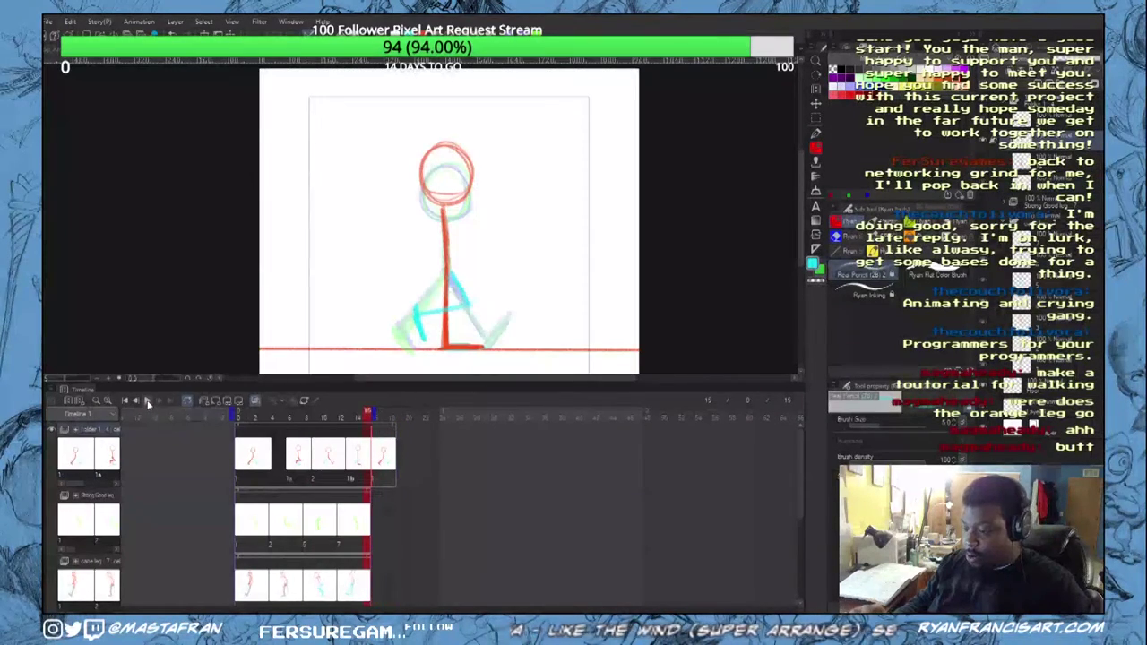
click(132, 402)
key(space)
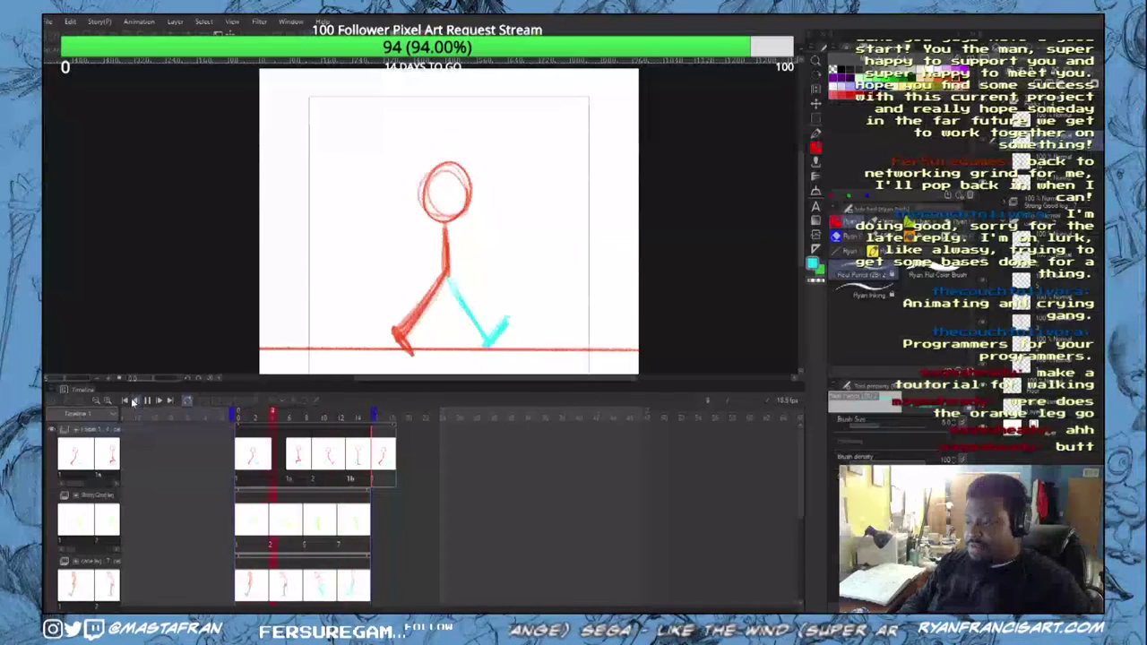
key(space)
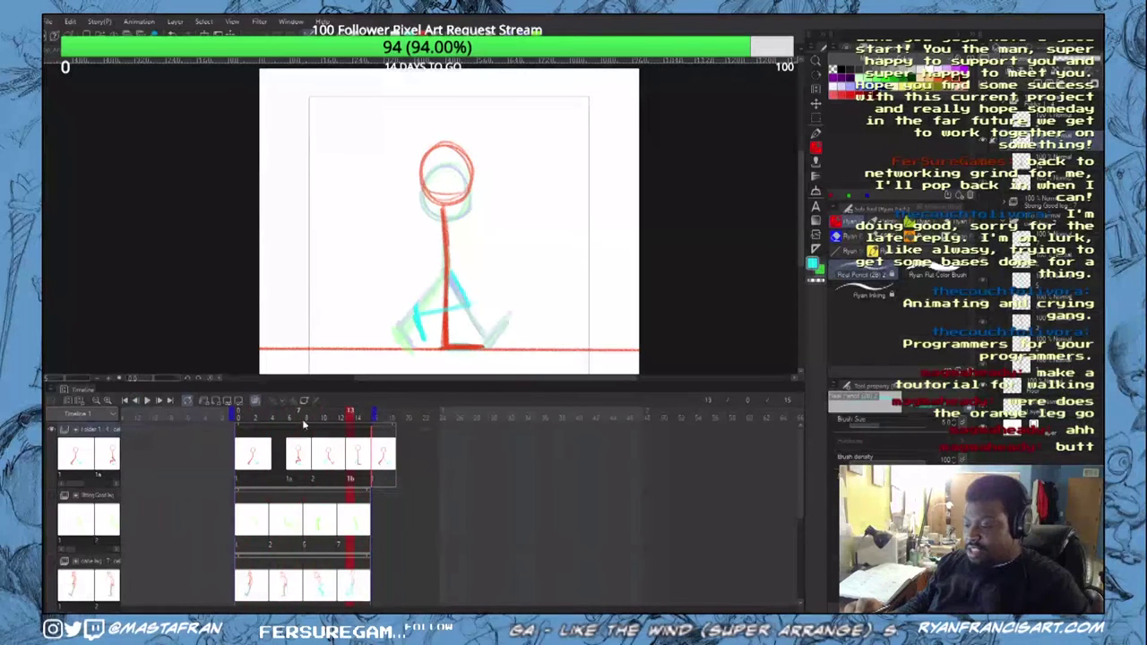
Step: Replay the loop and compare the passing pose at frame 6 with the poses at frame 10 and the loop's end
click(301, 422)
click(283, 426)
click(291, 424)
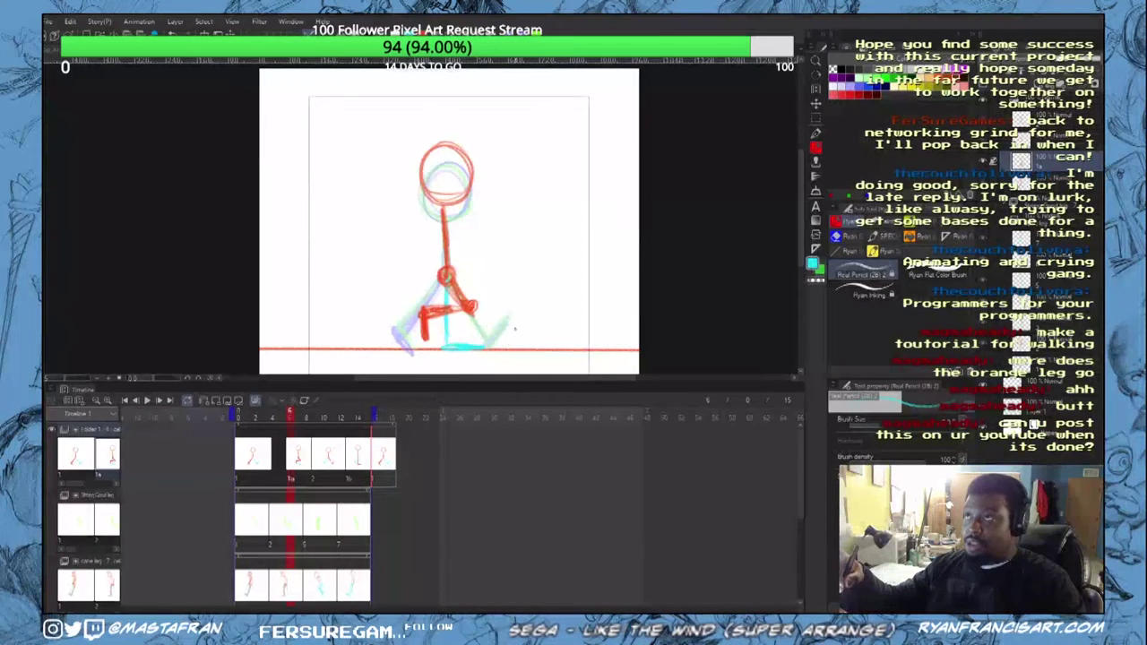
key(space)
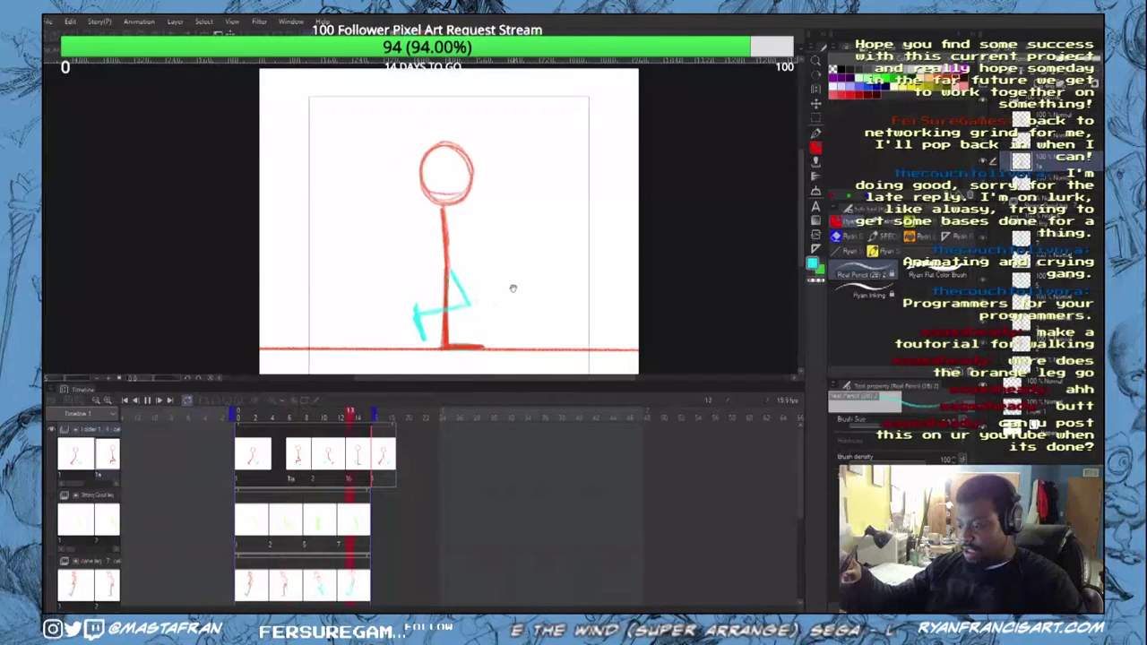
key(space)
click(290, 416)
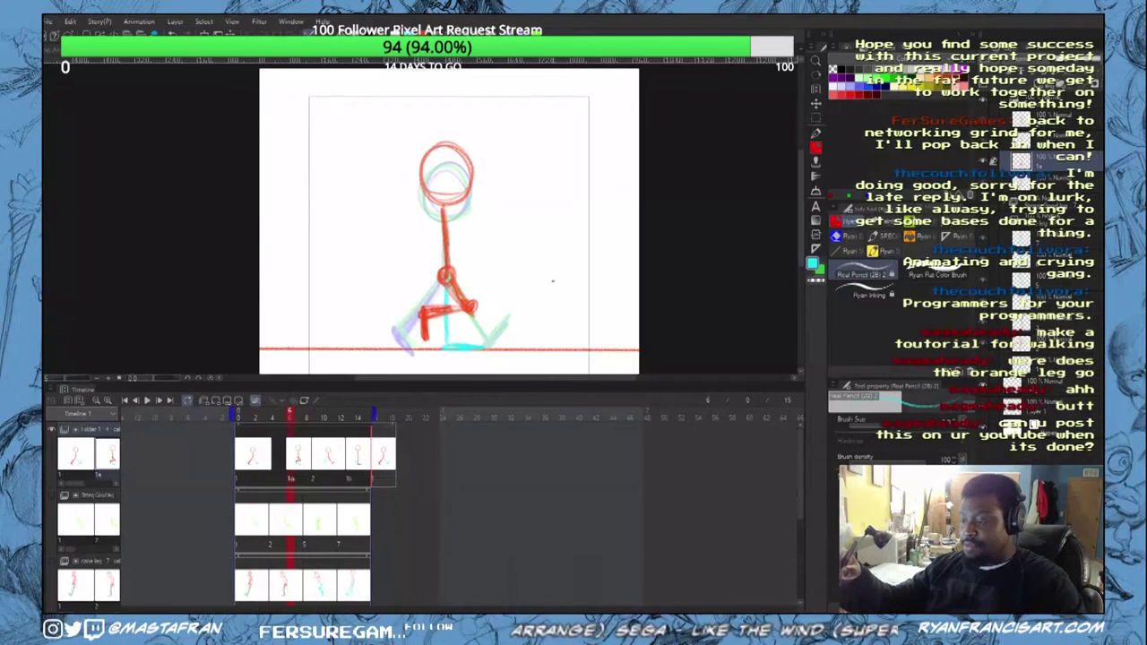
click(324, 429)
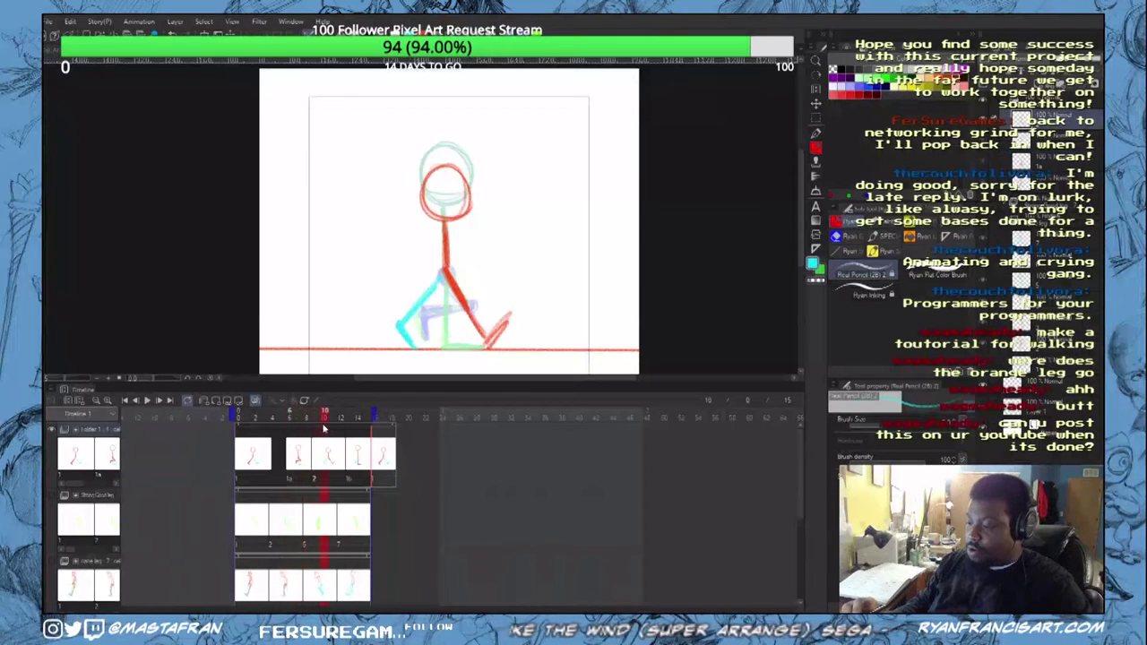
drag(324, 429, 368, 436)
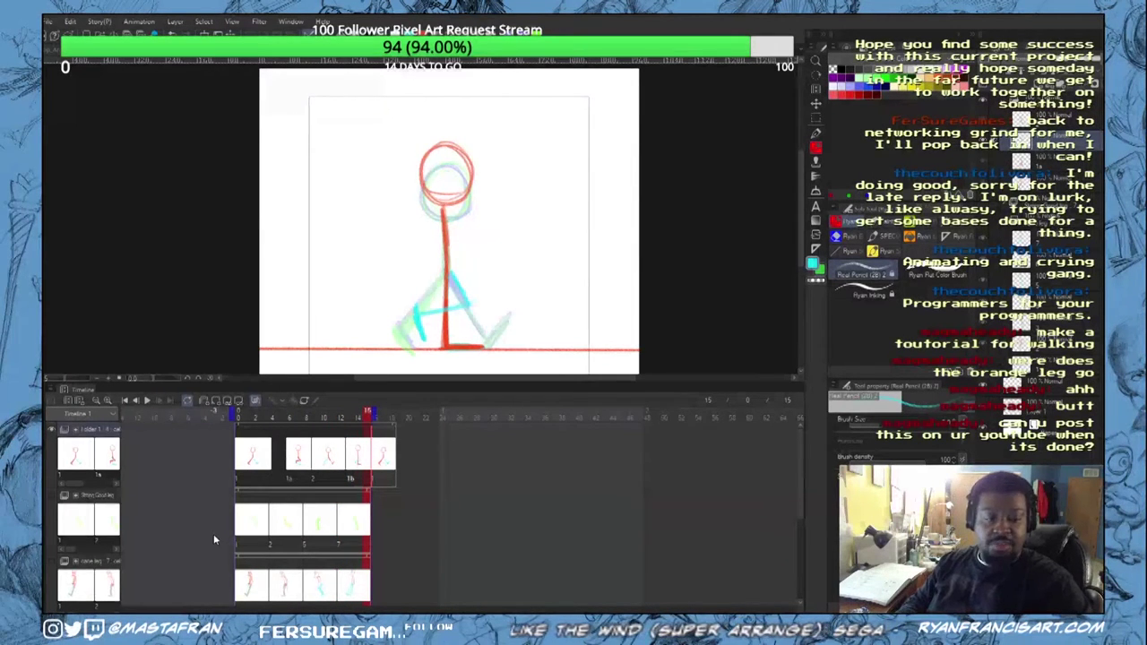
Step: Add a new animation cel at frame 3, between the first striding pose and passing pose 1a
click(273, 417)
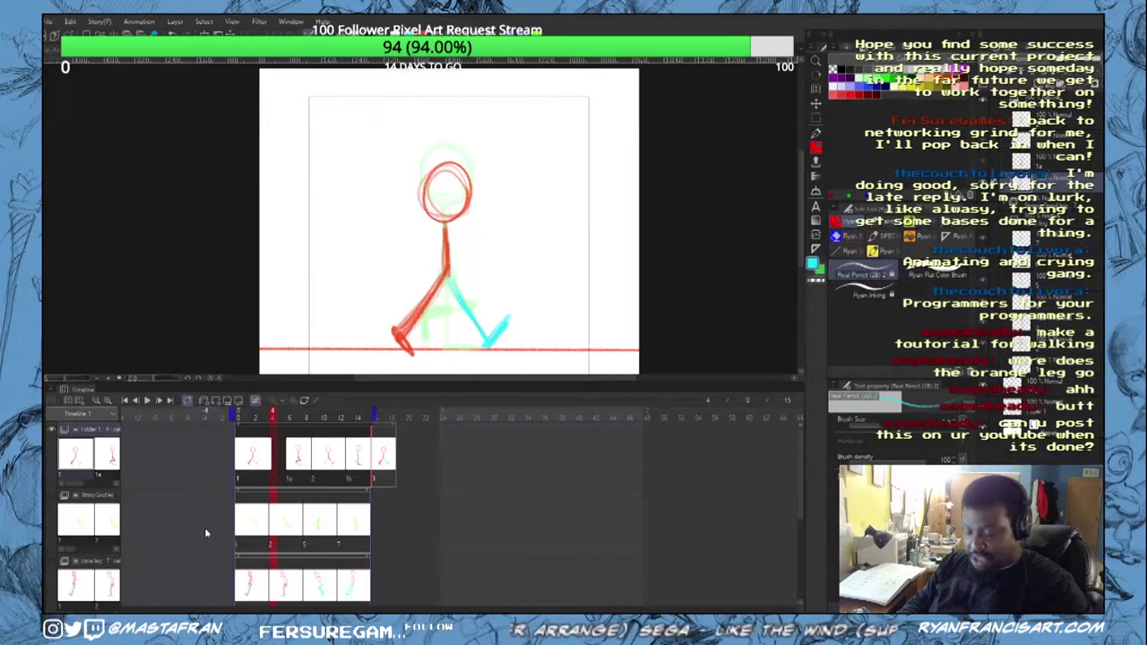
click(235, 429)
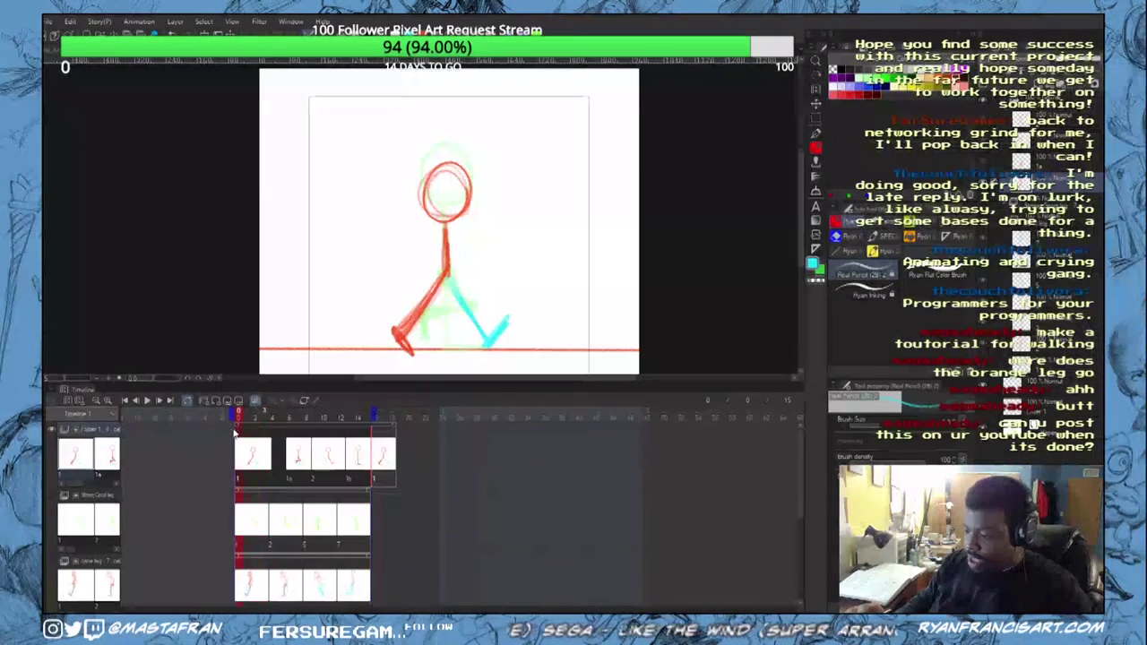
drag(235, 431, 276, 446)
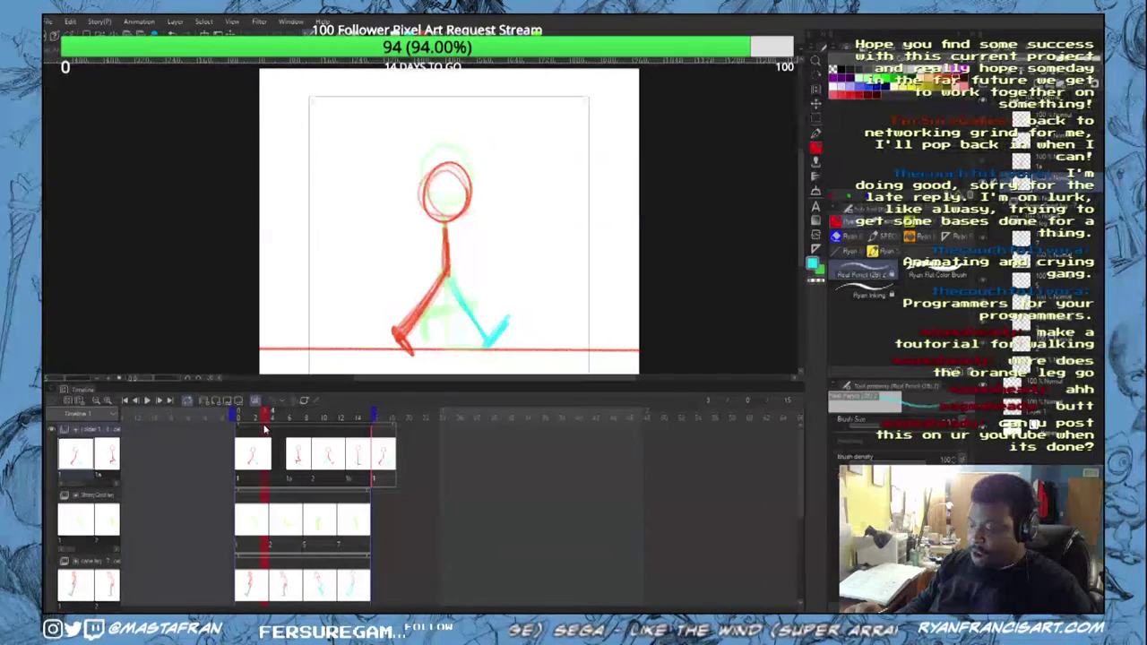
drag(265, 430, 299, 429)
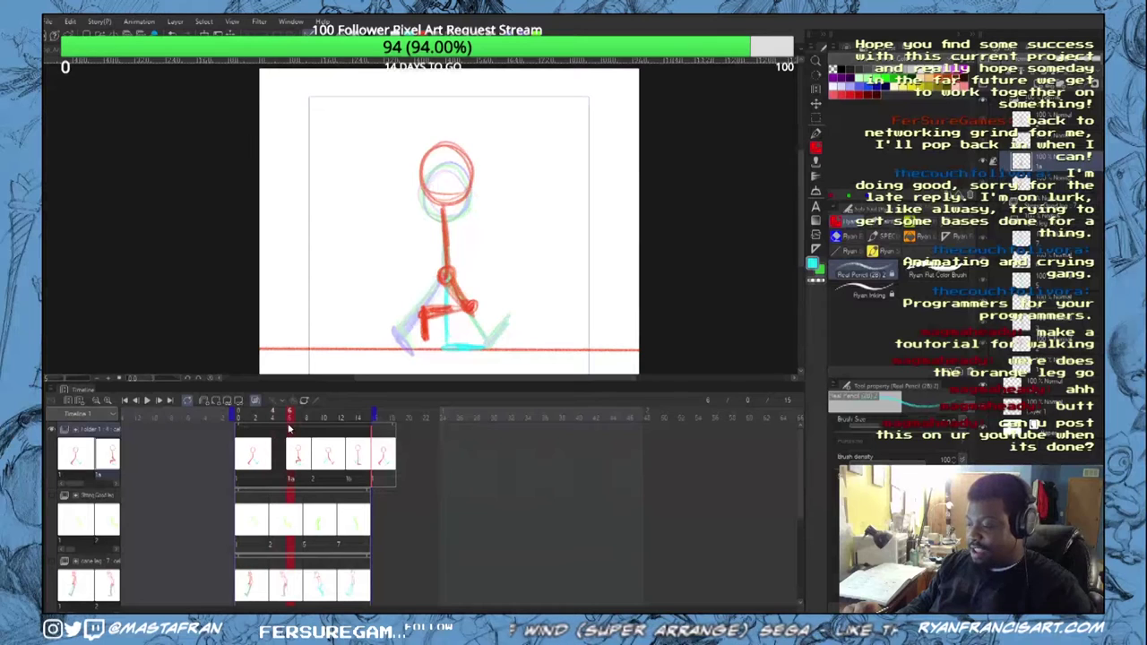
mouse_move(289, 430)
mouse_down()
mouse_move(267, 431)
mouse_move(292, 431)
mouse_up()
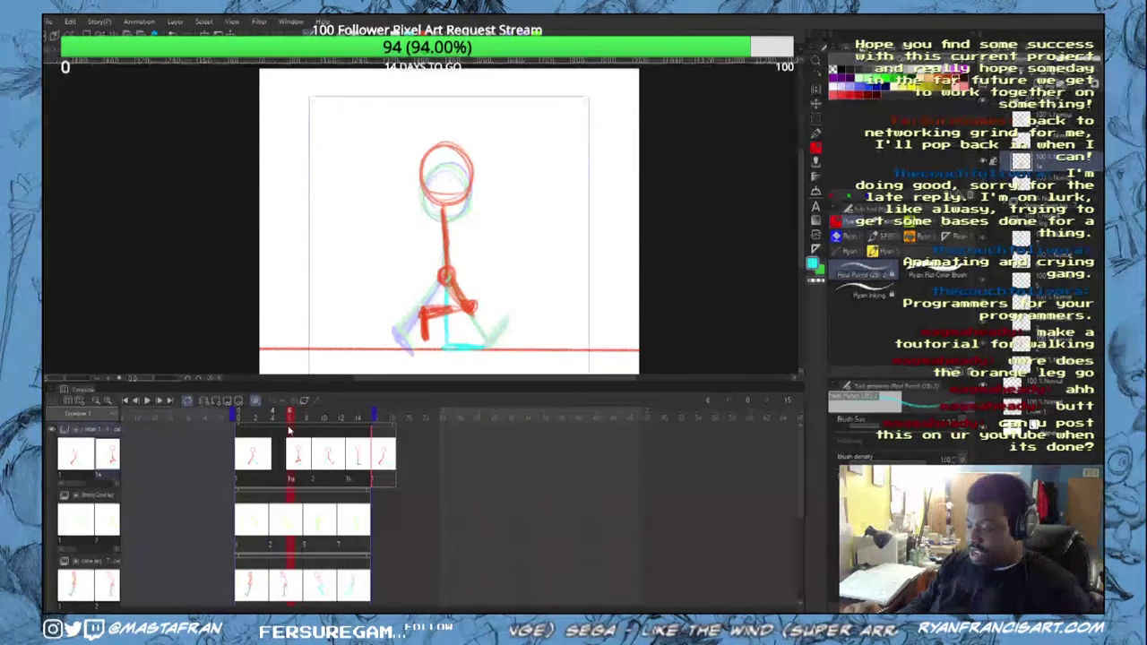
drag(292, 431, 266, 463)
right_click(267, 464)
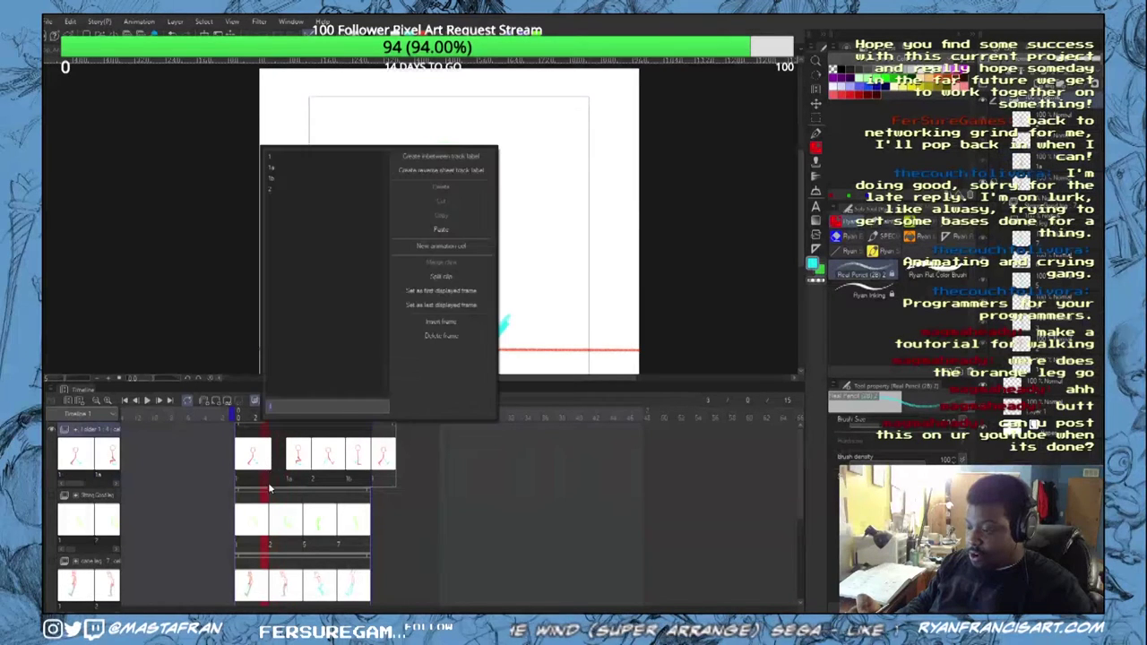
click(457, 247)
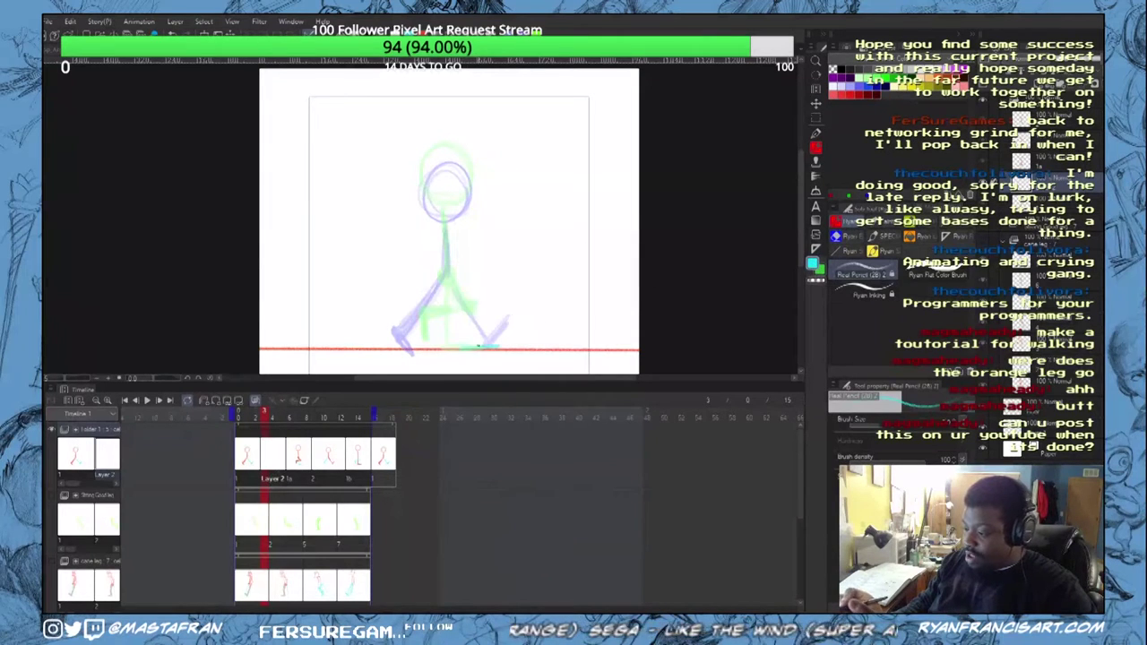
Step: Draw the front leg in cyan on the frame 3 cel, with a bent knee and the foot flat on the ground
drag(478, 346, 496, 346)
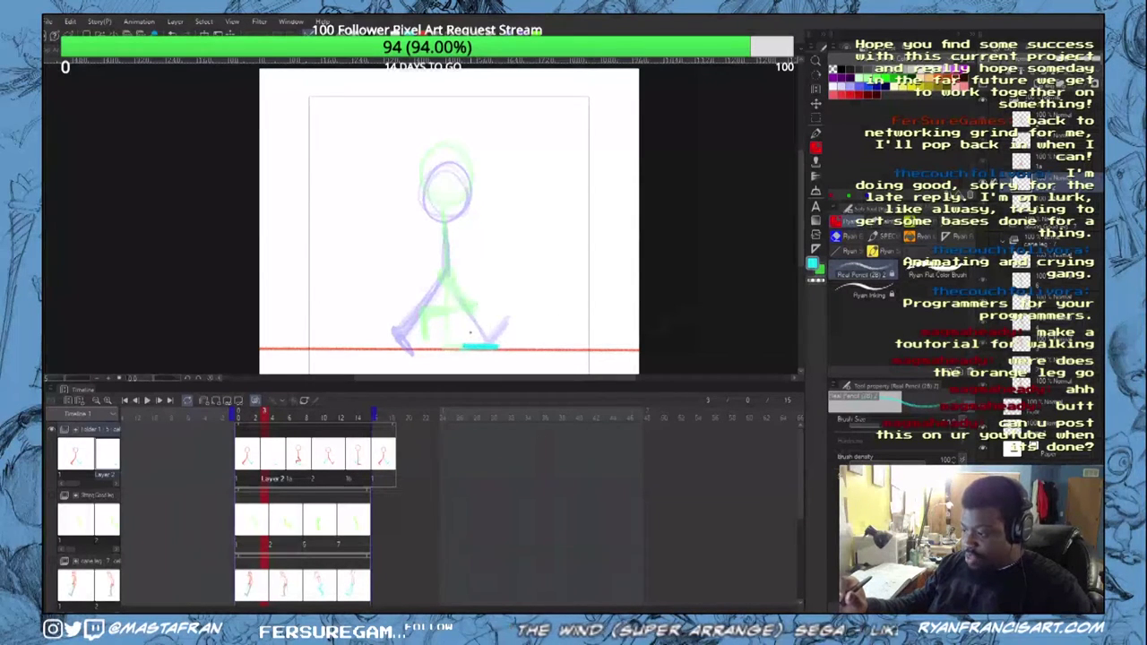
drag(481, 297, 464, 342)
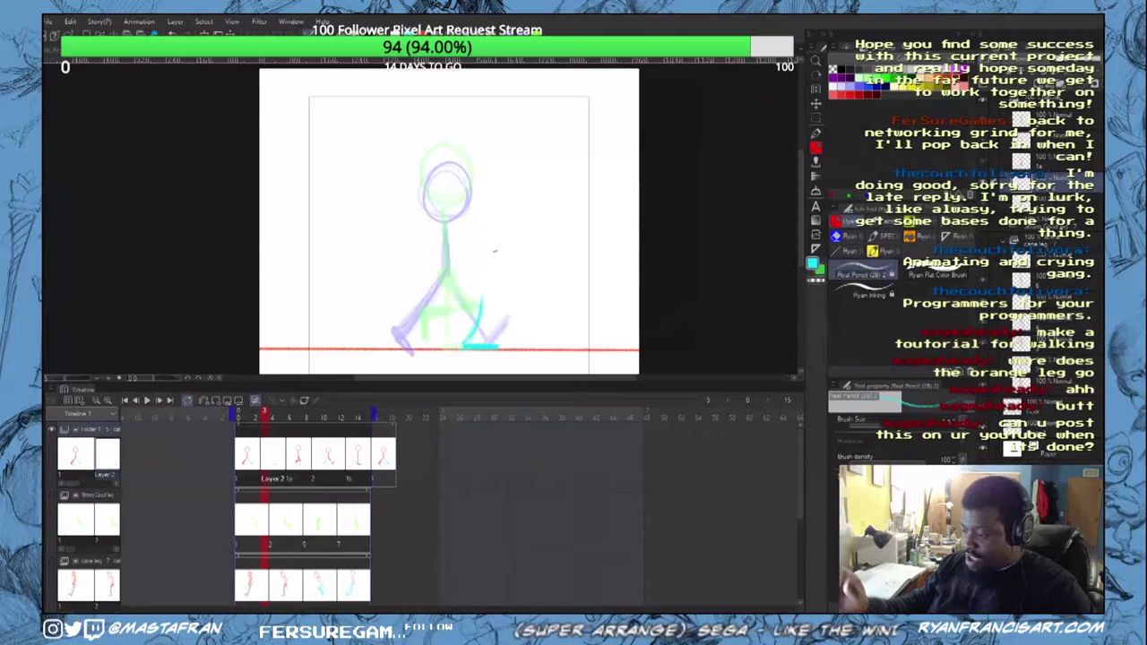
drag(453, 278, 478, 299)
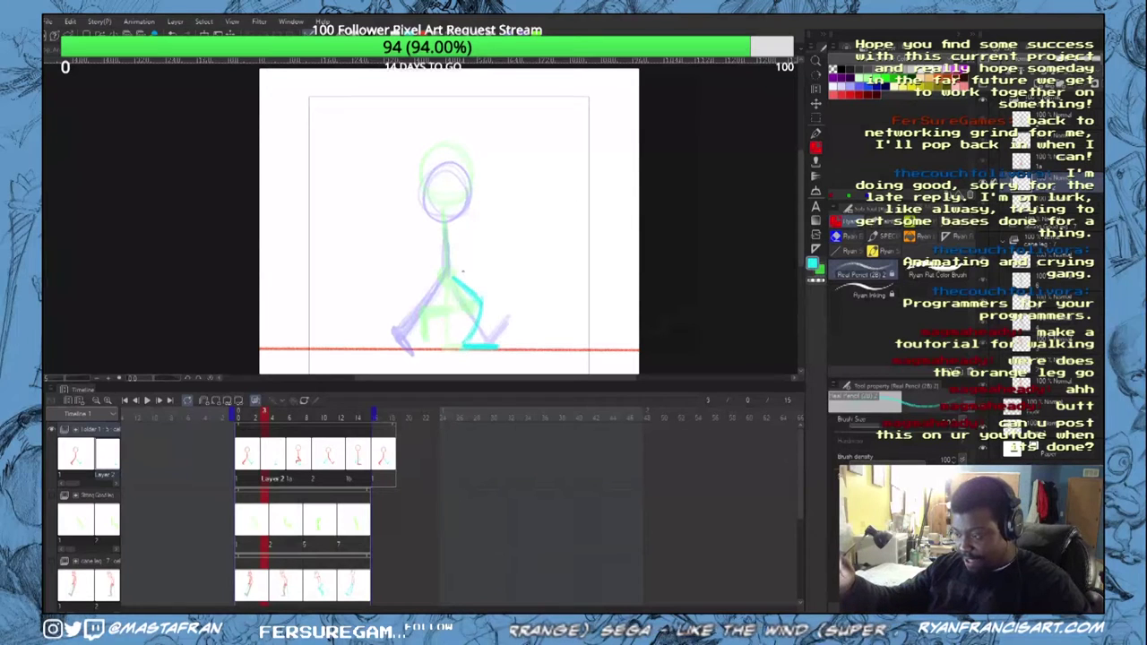
Step: Sample red from the ground line and draw the frame 3 pose's torso, slightly lowered head and bent trailing leg
alt+click(512, 348)
mouse_move(446, 227)
mouse_down()
mouse_move(449, 287)
mouse_move(439, 252)
mouse_up()
mouse_move(445, 166)
mouse_down()
mouse_move(468, 193)
mouse_move(457, 174)
mouse_move(465, 217)
mouse_move(447, 166)
mouse_move(423, 202)
mouse_move(465, 202)
mouse_move(456, 221)
mouse_move(457, 181)
mouse_up()
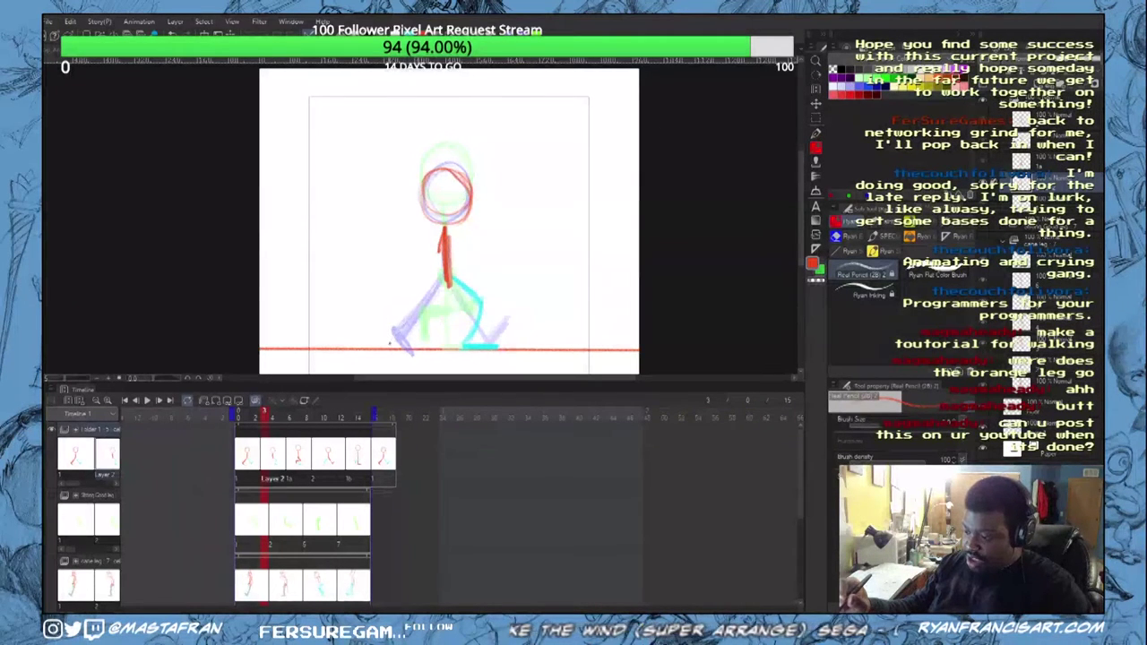
mouse_move(385, 345)
mouse_down()
mouse_move(385, 317)
mouse_move(387, 349)
mouse_up()
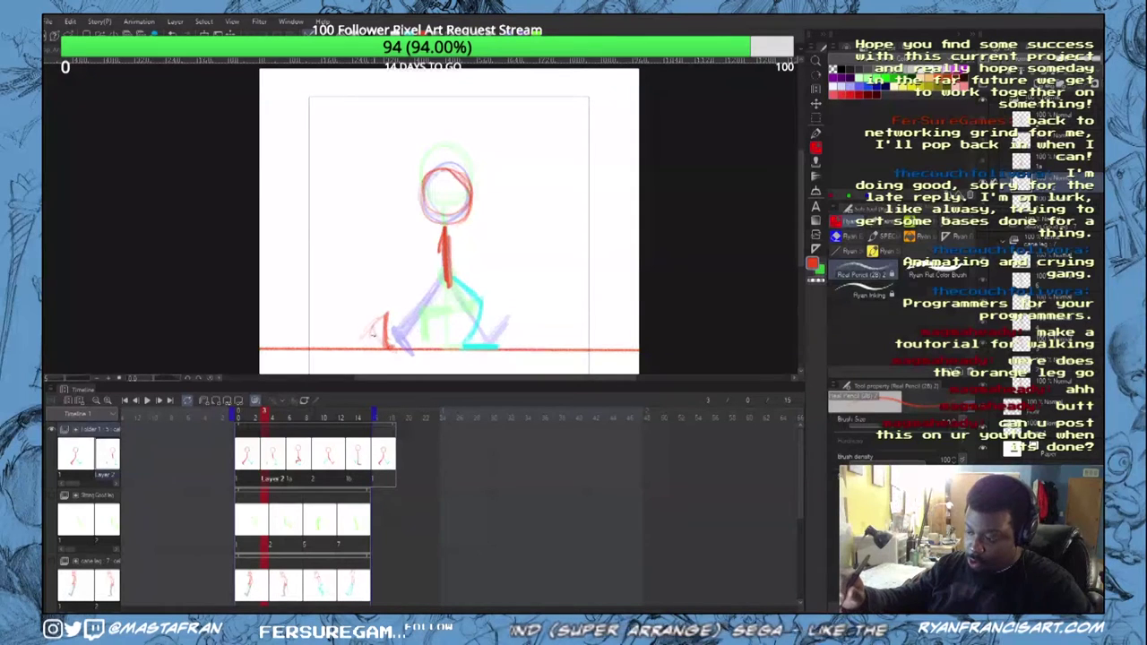
drag(443, 287, 388, 317)
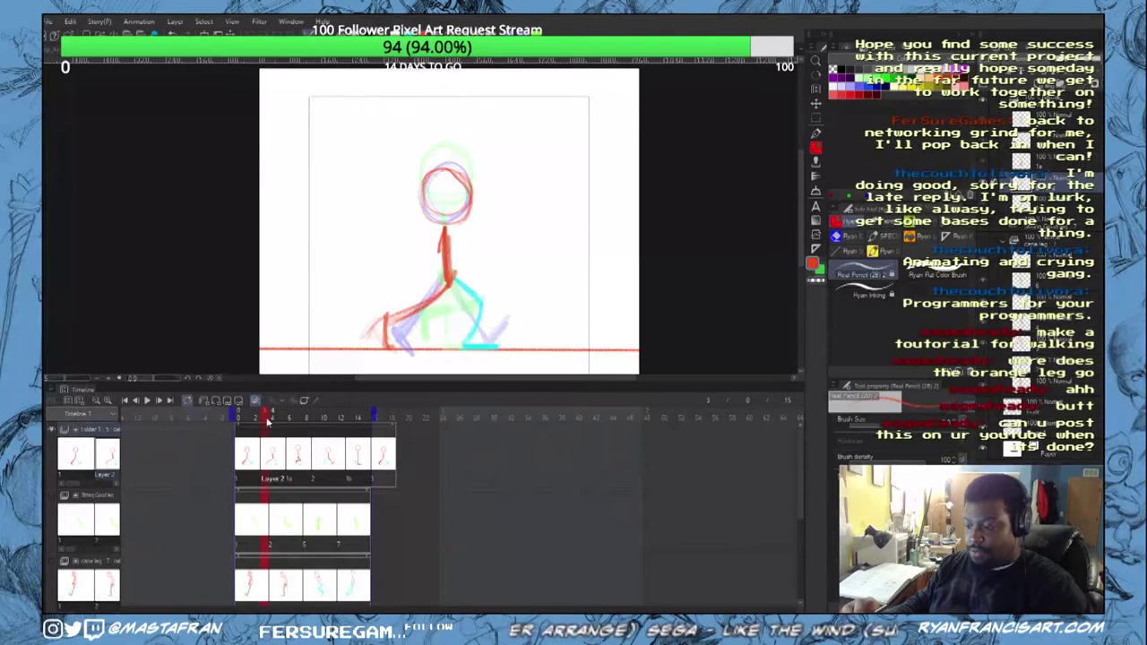
Step: Step through the frames from the first striding pose to passing pose 1b to review the new frame 3 pose in motion
drag(264, 428, 233, 457)
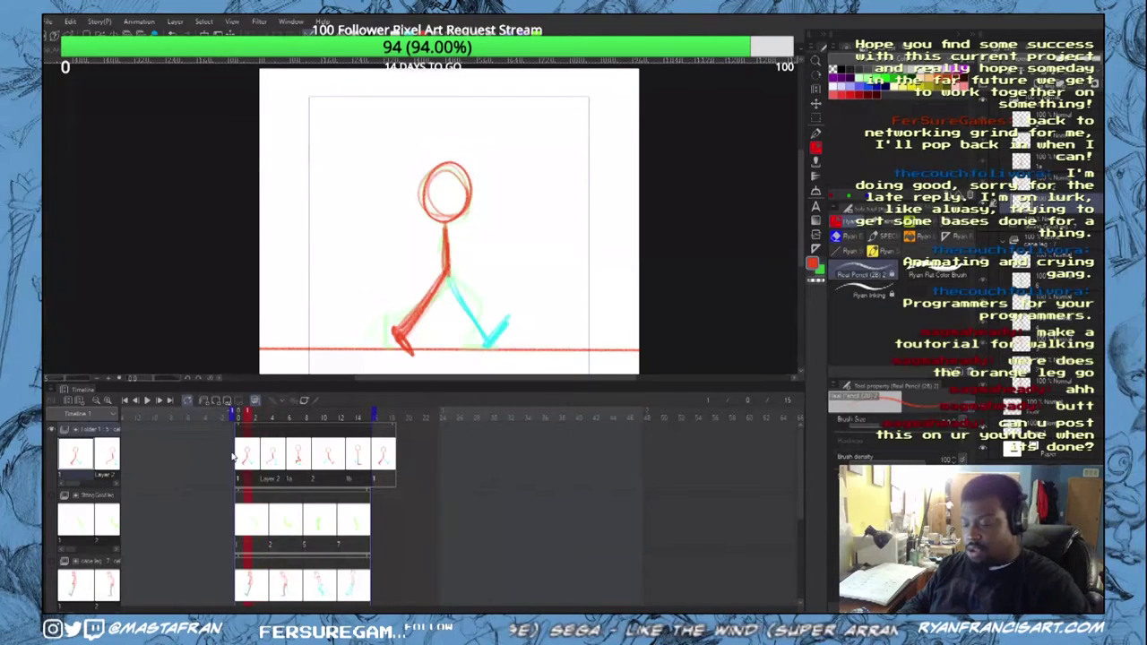
key(Left)
key(Right)
key(Right)
key(Right)
key(Right)
key(Right)
key(Right)
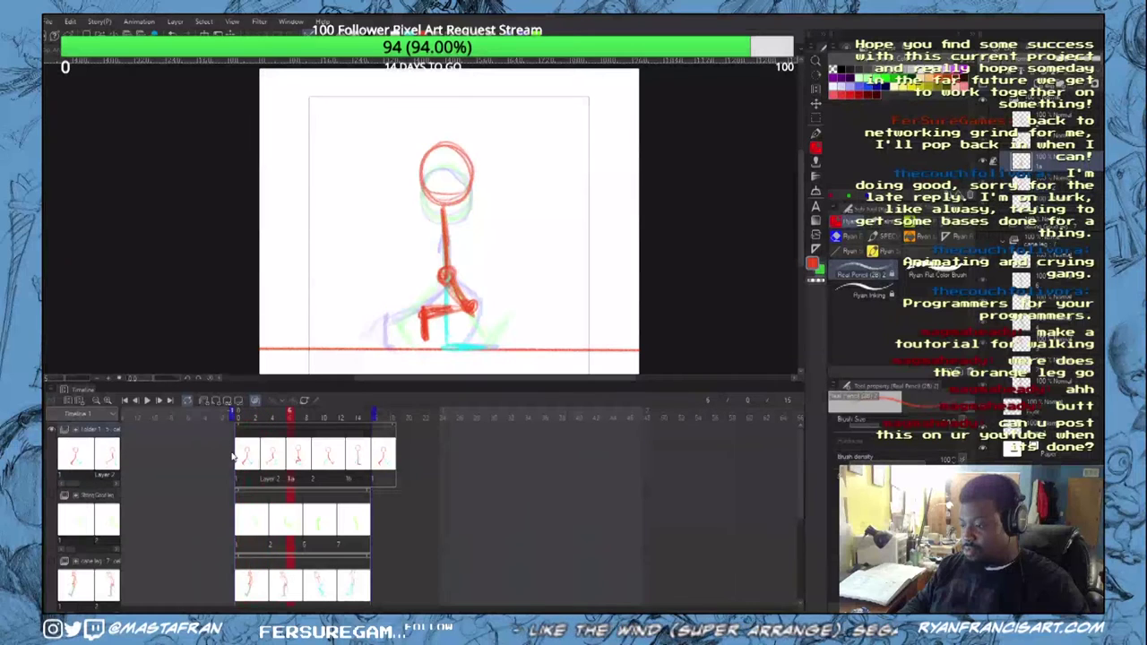
key(period)
key(period)
key(period)
key(period)
key(period)
key(period)
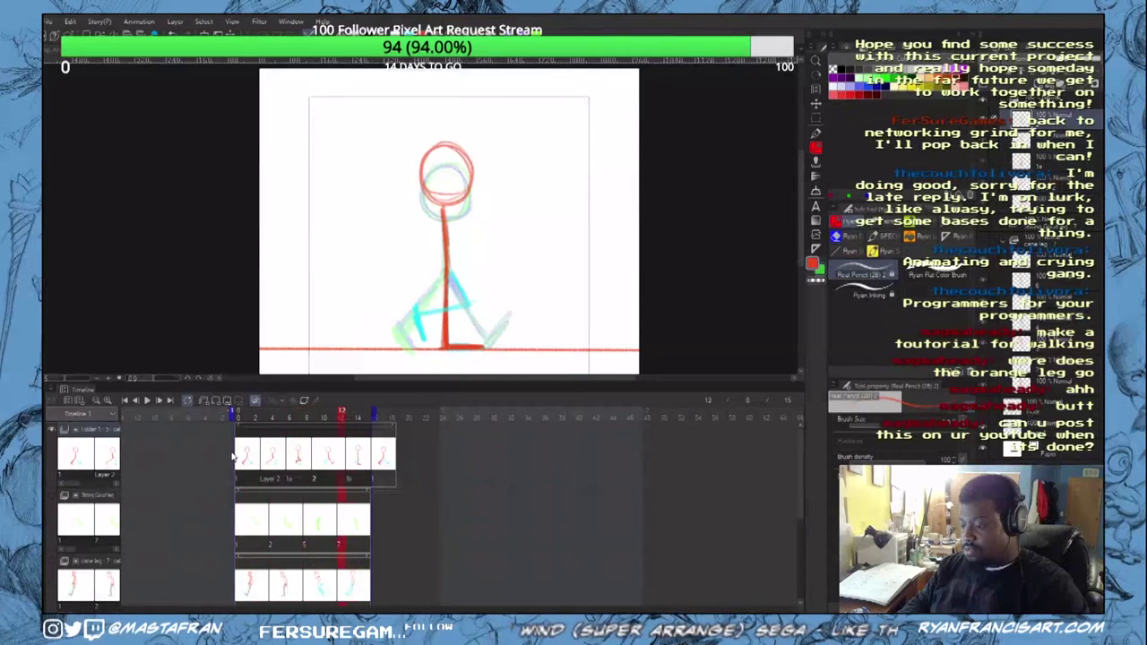
Step: Return to the first striding pose and step back and forth through the cycle, comparing passing pose 1a, stride pose 2 and passing pose 1b
key(Left)
key(Left)
key(Left)
key(Left)
key(Left)
key(Left)
key(Left)
key(Left)
key(Left)
key(Left)
key(Left)
key(Left)
key(Right)
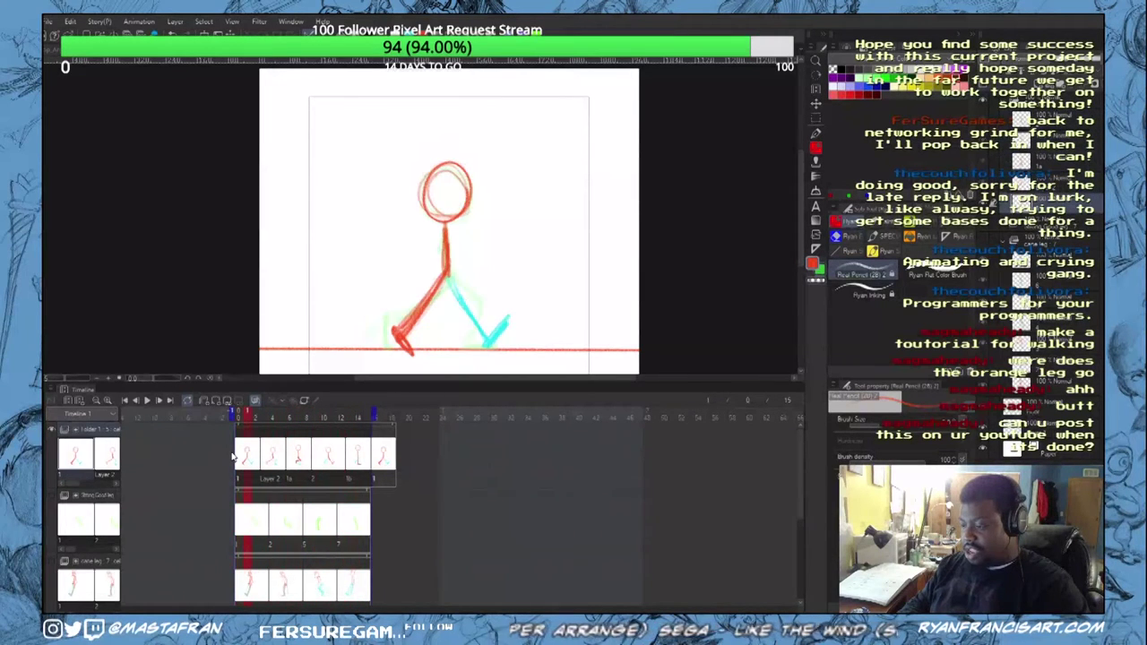
key(period)
key(period)
key(period)
key(period)
key(period)
key(period)
key(period)
key(period)
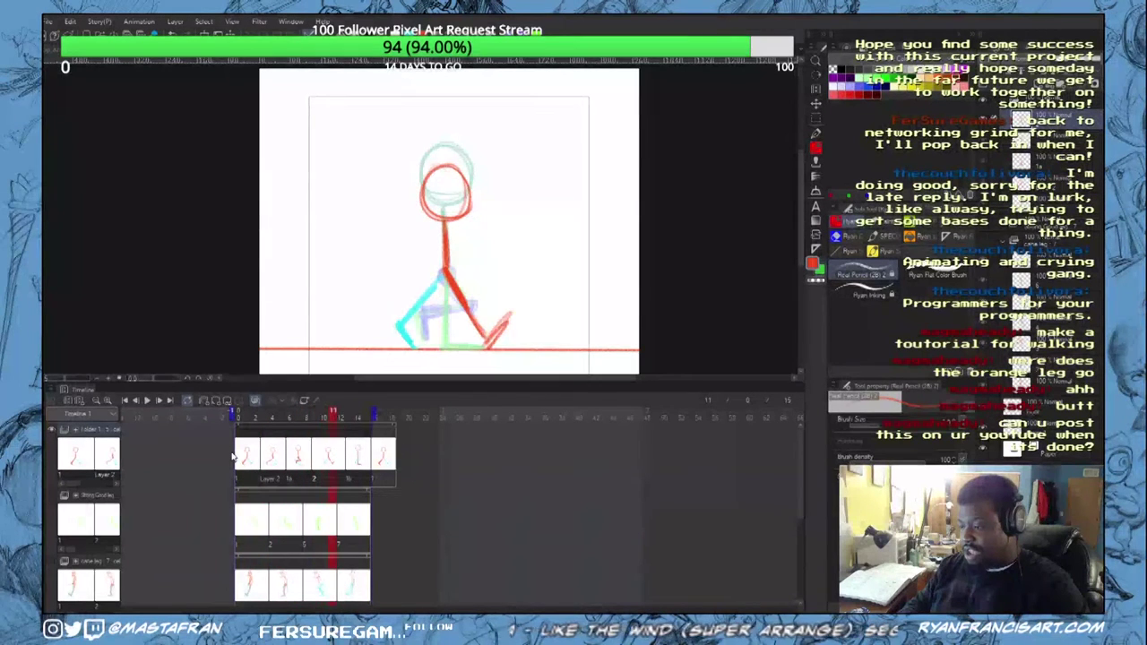
key(period)
key(period)
key(comma)
key(comma)
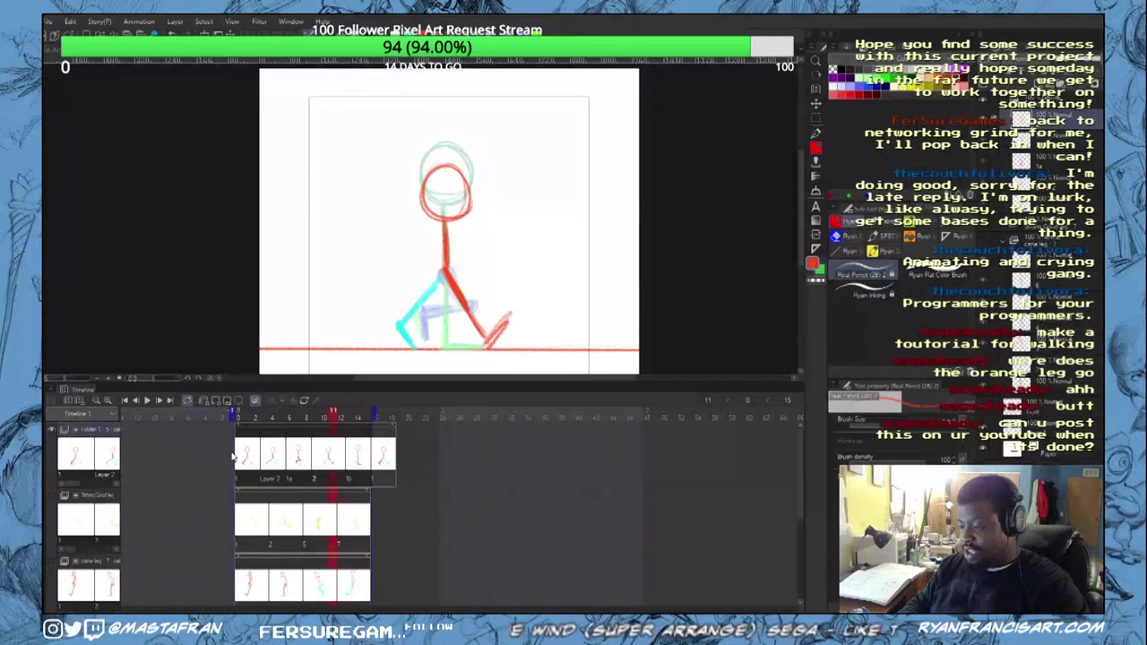
key(comma)
key(comma)
key(period)
key(period)
key(period)
key(period)
key(period)
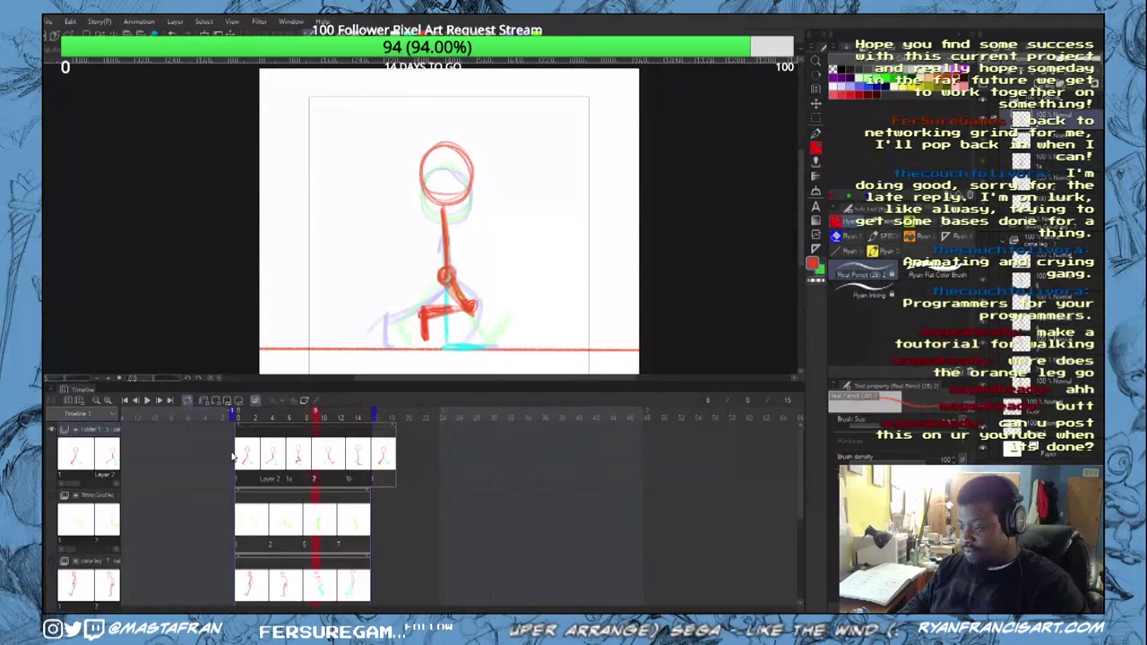
key(comma)
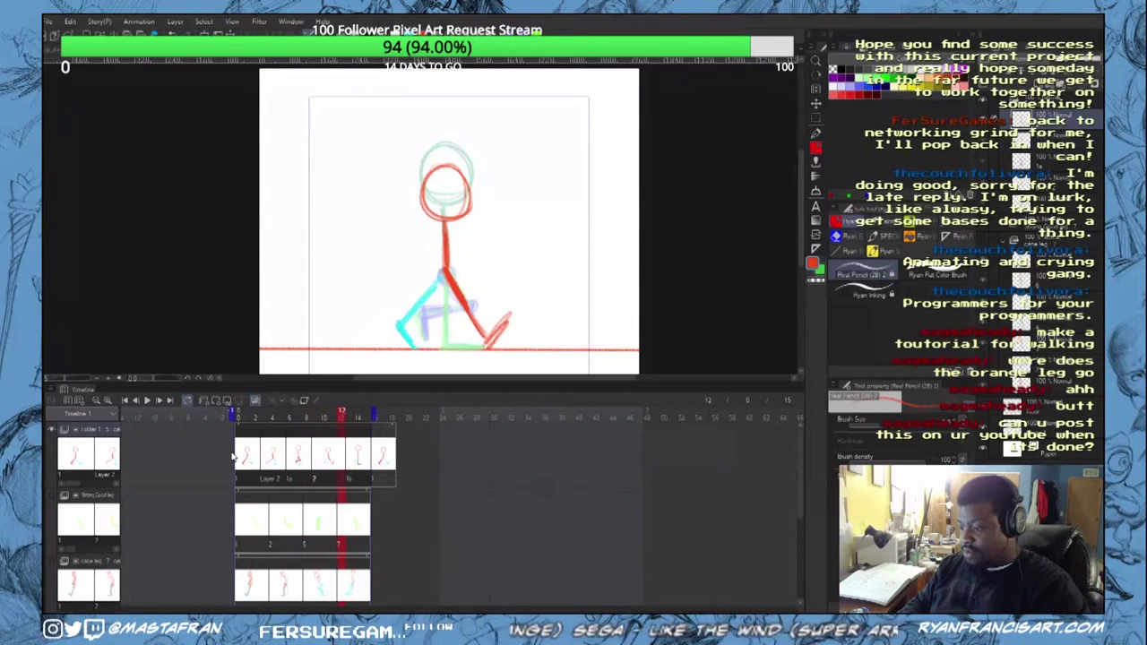
Step: Add a new animation cel at frame 11, between stride pose 2 and passing pose 1b
drag(340, 417, 275, 451)
click(330, 453)
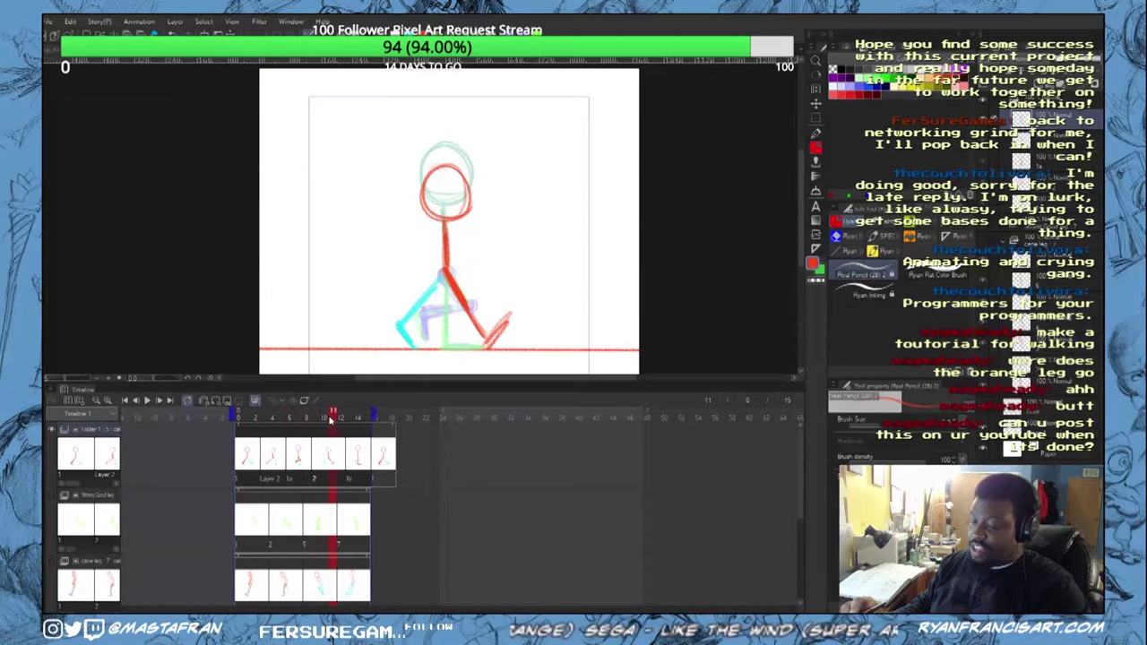
mouse_move(332, 421)
mouse_down()
mouse_move(384, 425)
mouse_move(338, 448)
mouse_move(344, 403)
mouse_up()
click(339, 448)
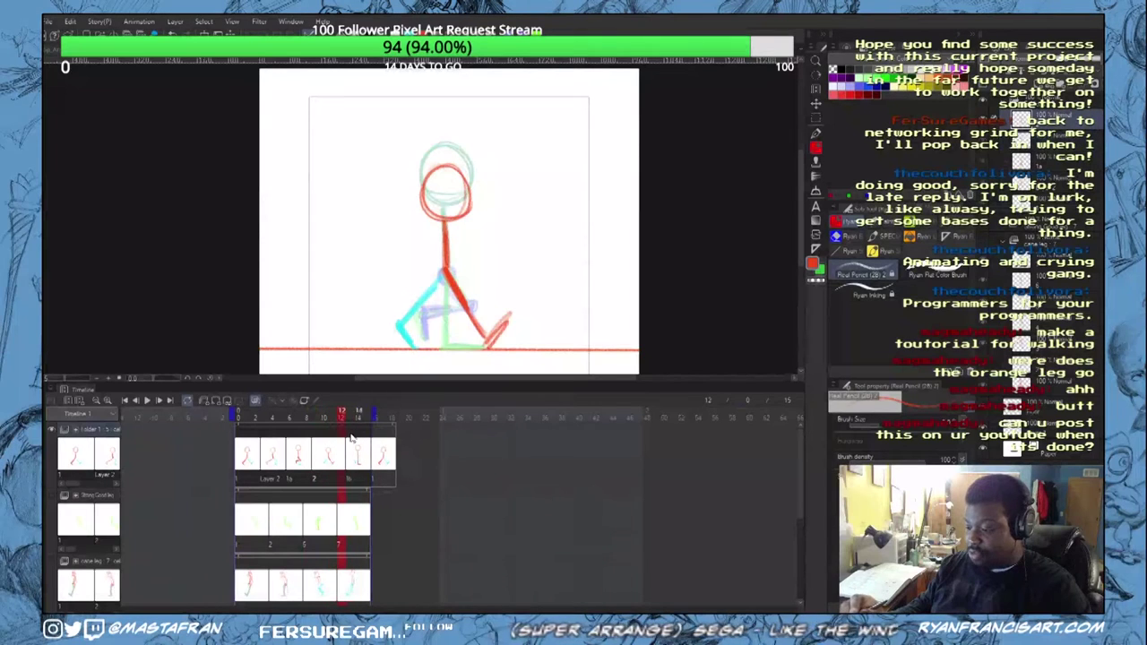
right_click(337, 466)
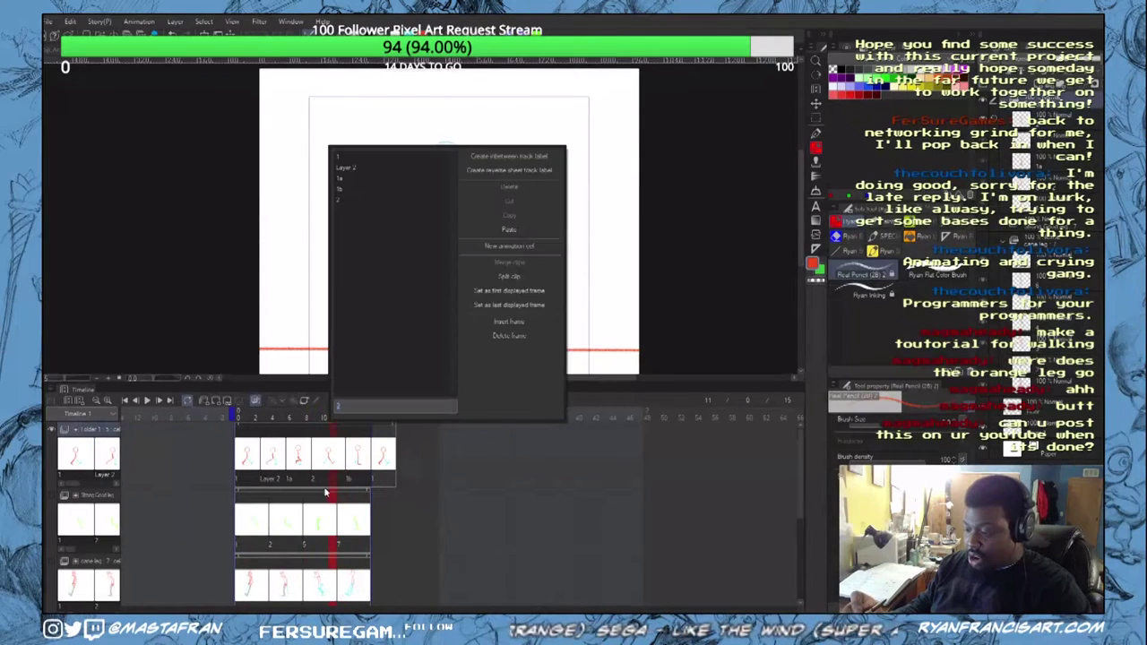
click(528, 248)
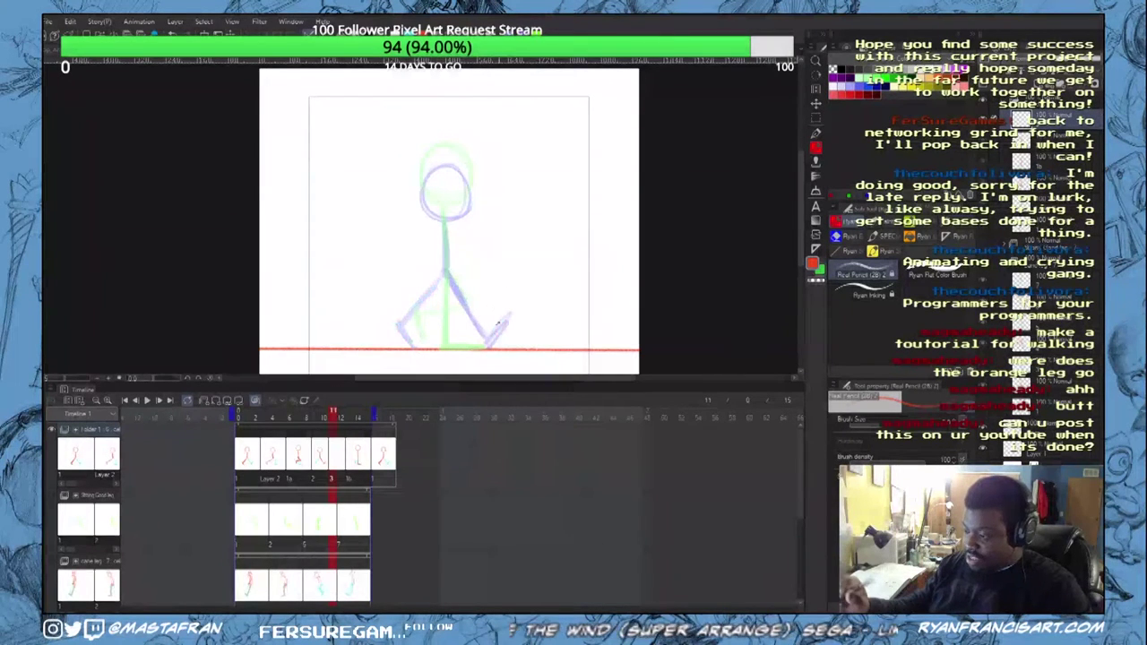
Step: Draw the frame 11 pose's bent front leg with a flat foot, the torso and a slightly lowered head in red
mouse_move(460, 346)
mouse_down()
mouse_move(498, 345)
mouse_move(481, 302)
mouse_move(459, 348)
mouse_up()
drag(446, 273, 483, 307)
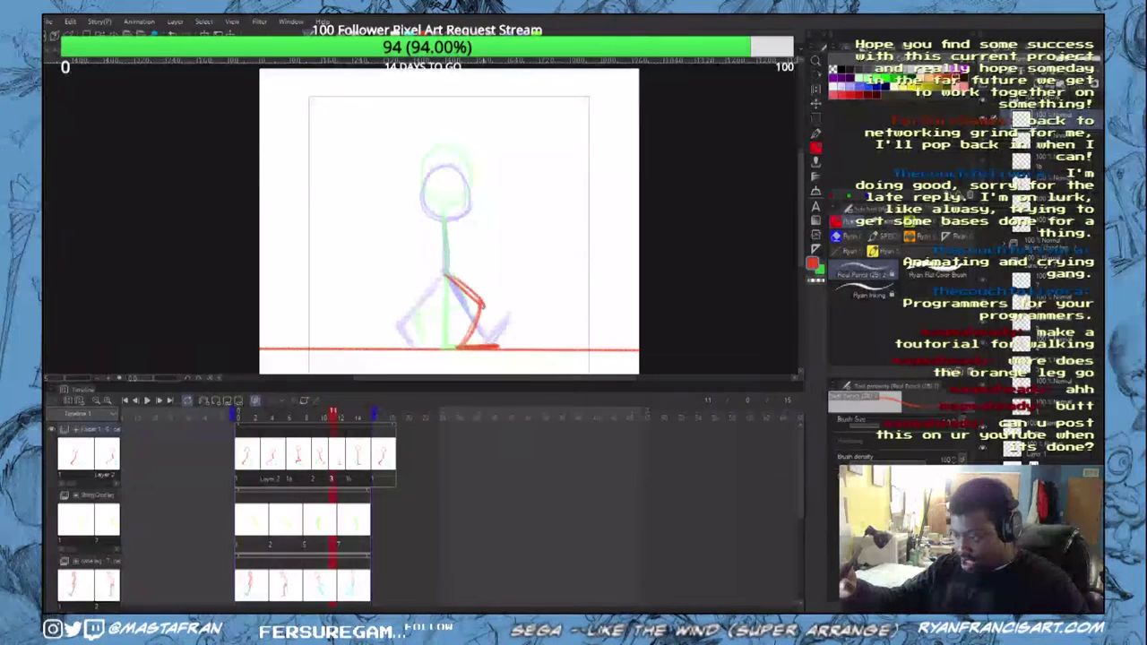
mouse_move(445, 273)
mouse_down()
mouse_move(444, 216)
mouse_move(467, 183)
mouse_move(442, 219)
mouse_up()
mouse_move(455, 176)
mouse_down()
mouse_move(456, 220)
mouse_move(468, 210)
mouse_move(447, 291)
mouse_move(482, 306)
mouse_up()
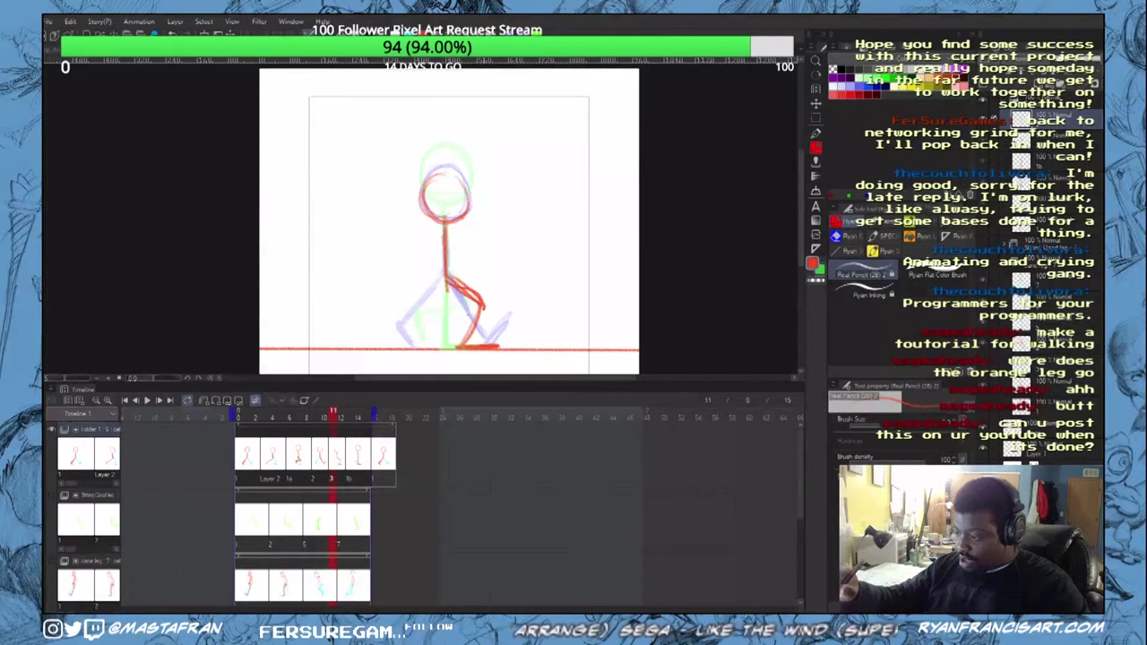
mouse_move(459, 219)
mouse_down()
mouse_move(446, 173)
mouse_move(462, 182)
mouse_move(466, 214)
mouse_up()
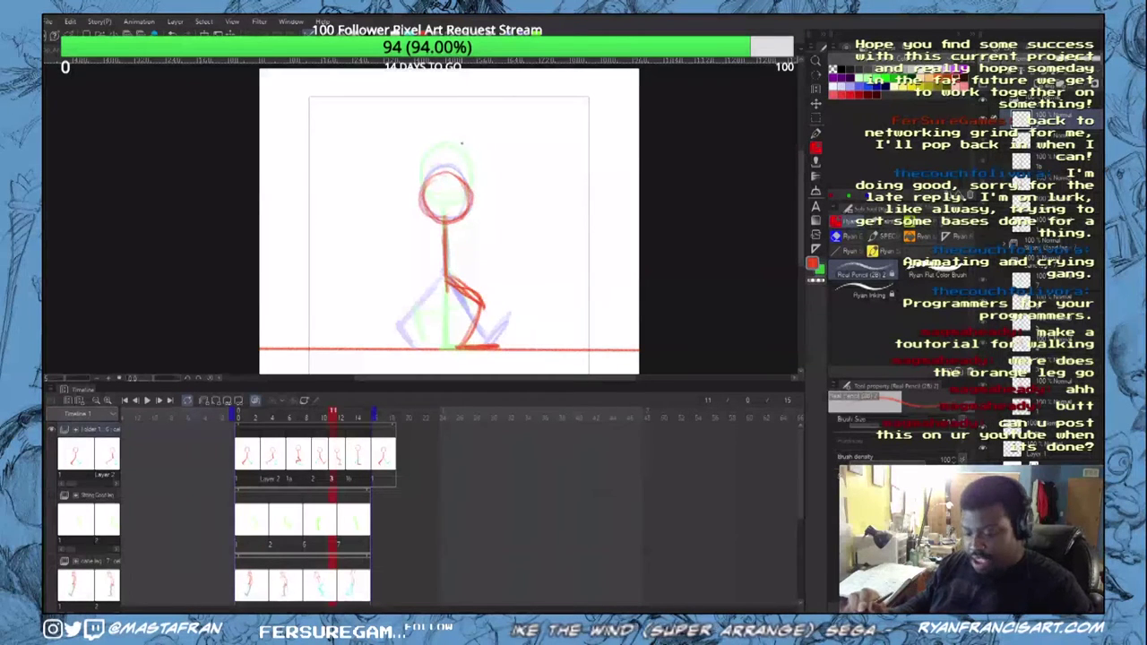
Step: Step past the frame 11 pose into passing pose 1b and play back the loop to check the motion
key(Left)
key(Right)
key(Right)
key(Right)
key(Right)
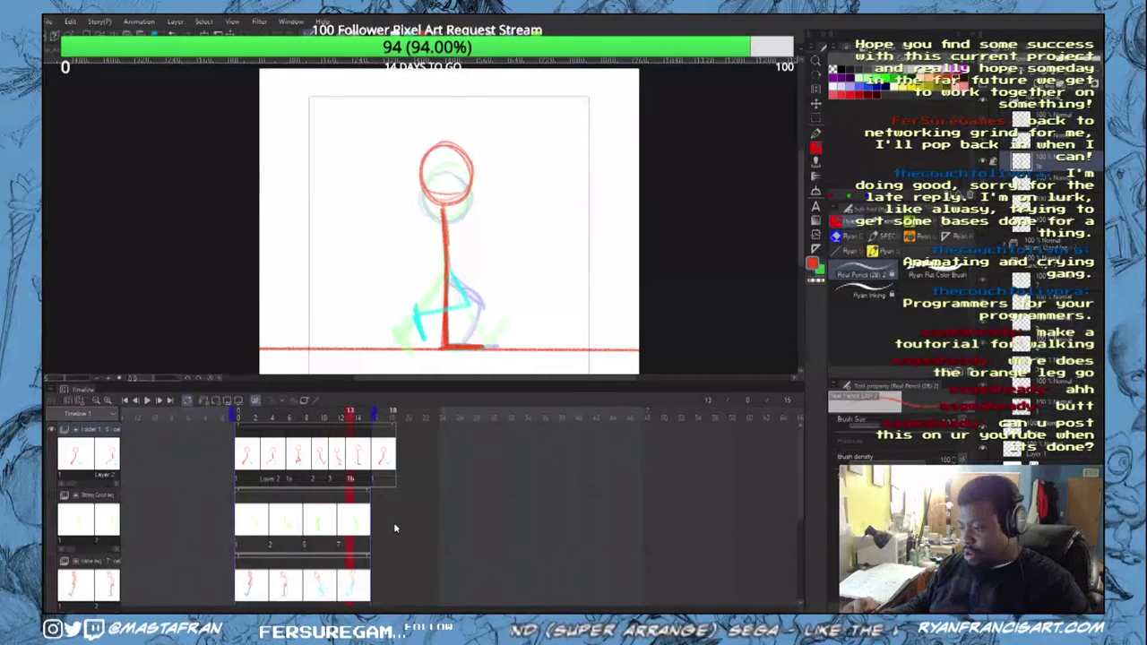
key(space)
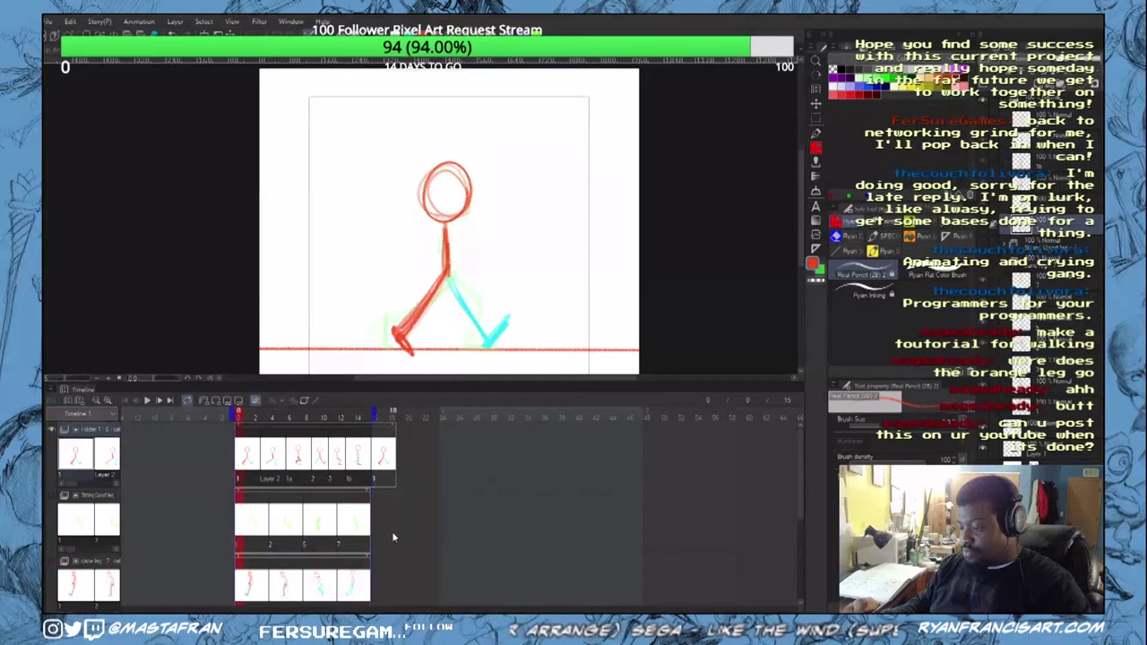
mouse_move(344, 419)
mouse_down()
mouse_move(222, 432)
mouse_move(264, 435)
mouse_move(245, 424)
mouse_move(271, 423)
mouse_move(240, 410)
mouse_move(349, 426)
mouse_up()
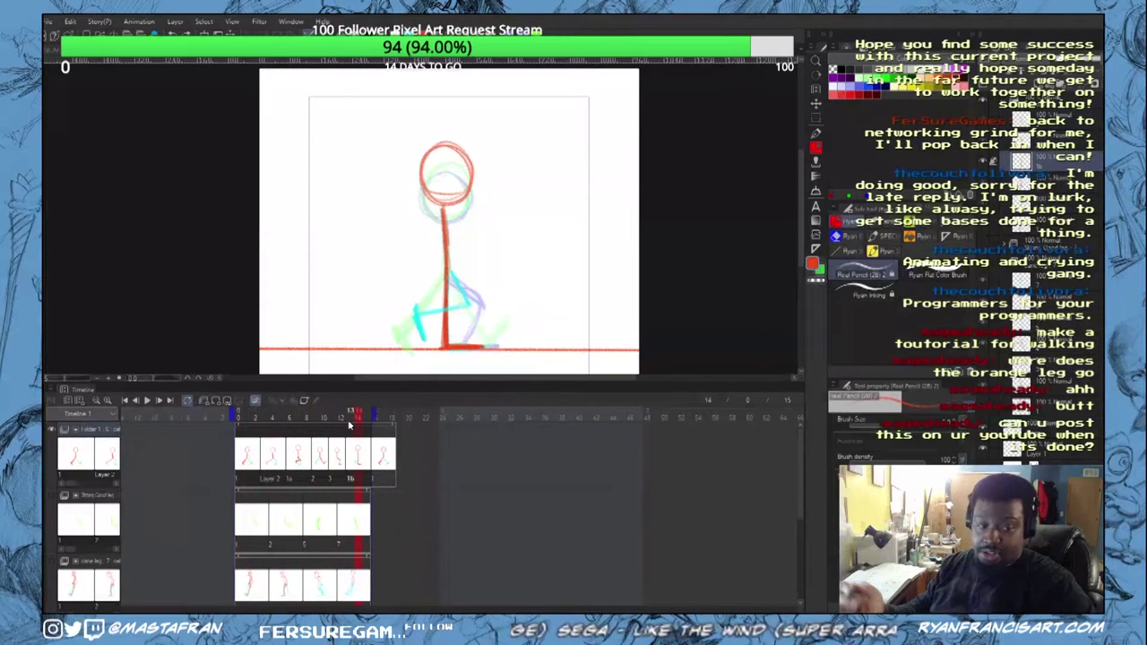
click(352, 439)
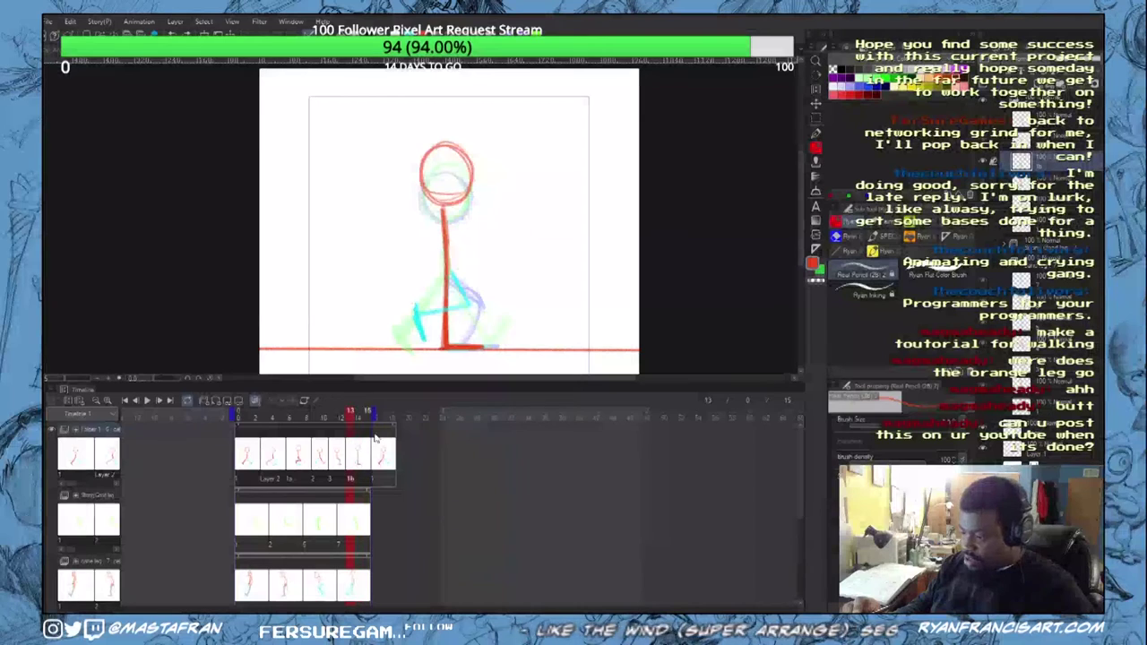
key(Left)
key(space)
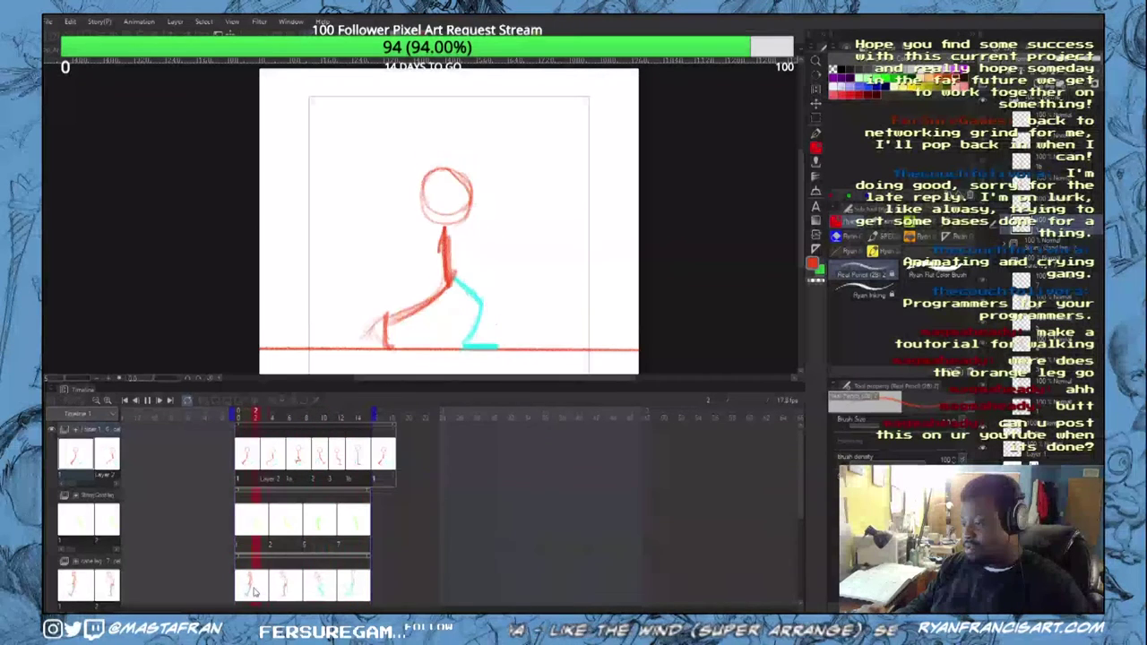
key(space)
Step: Draw the bent trailing leg in cyan on the frame 11 cel, with the foot upright on its toes
click(333, 417)
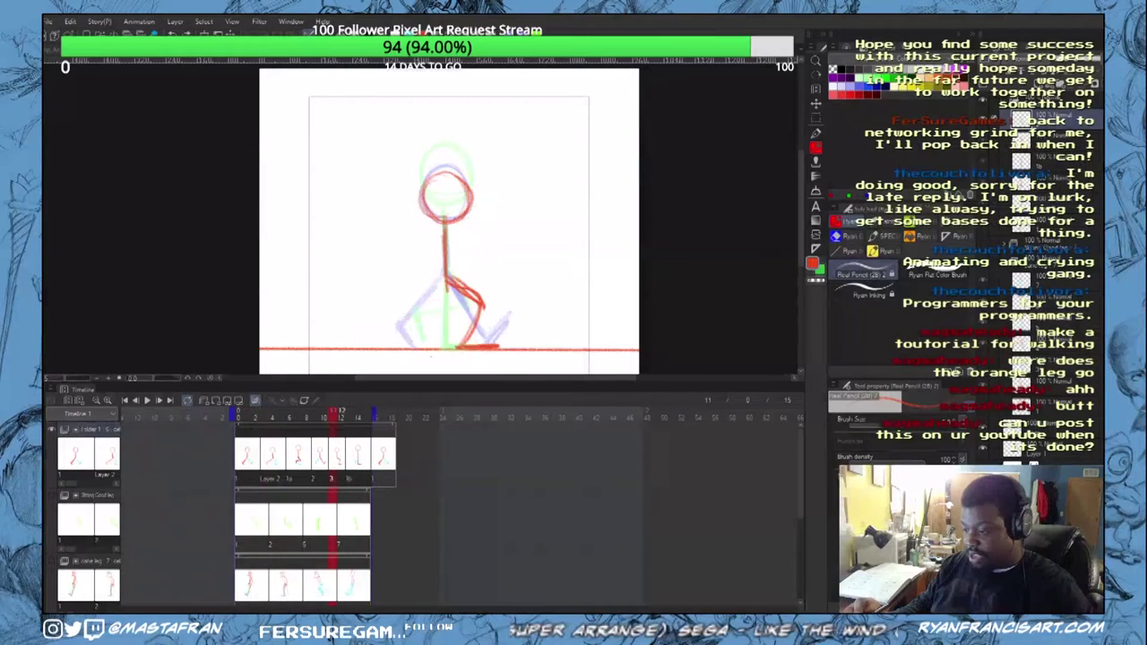
click(867, 87)
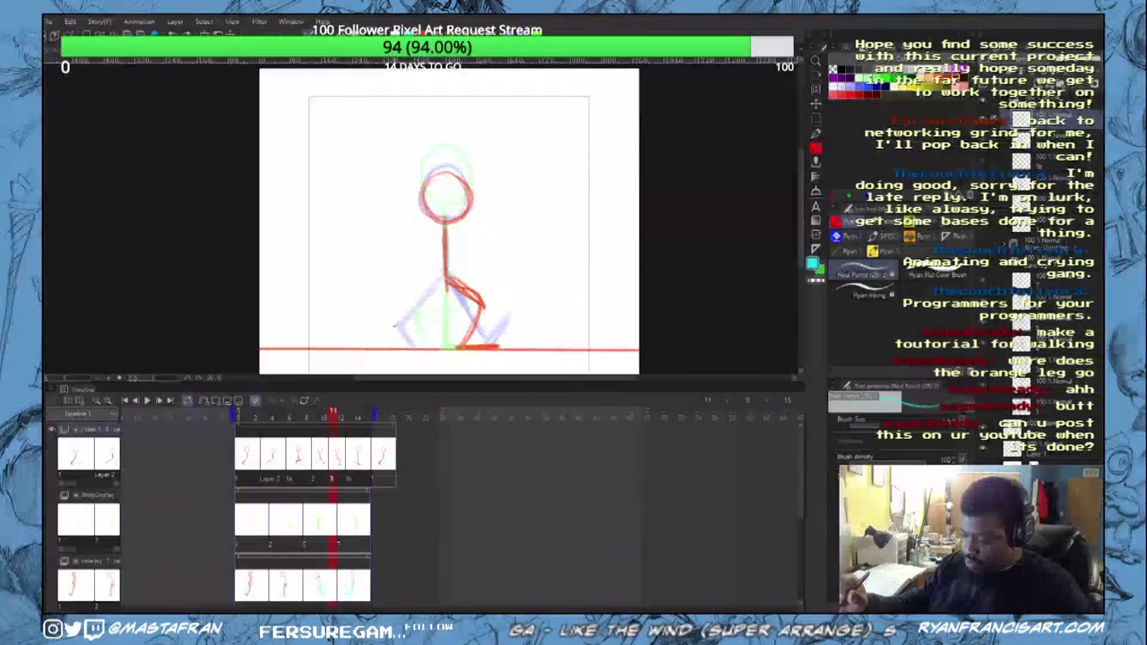
click(338, 461)
click(335, 462)
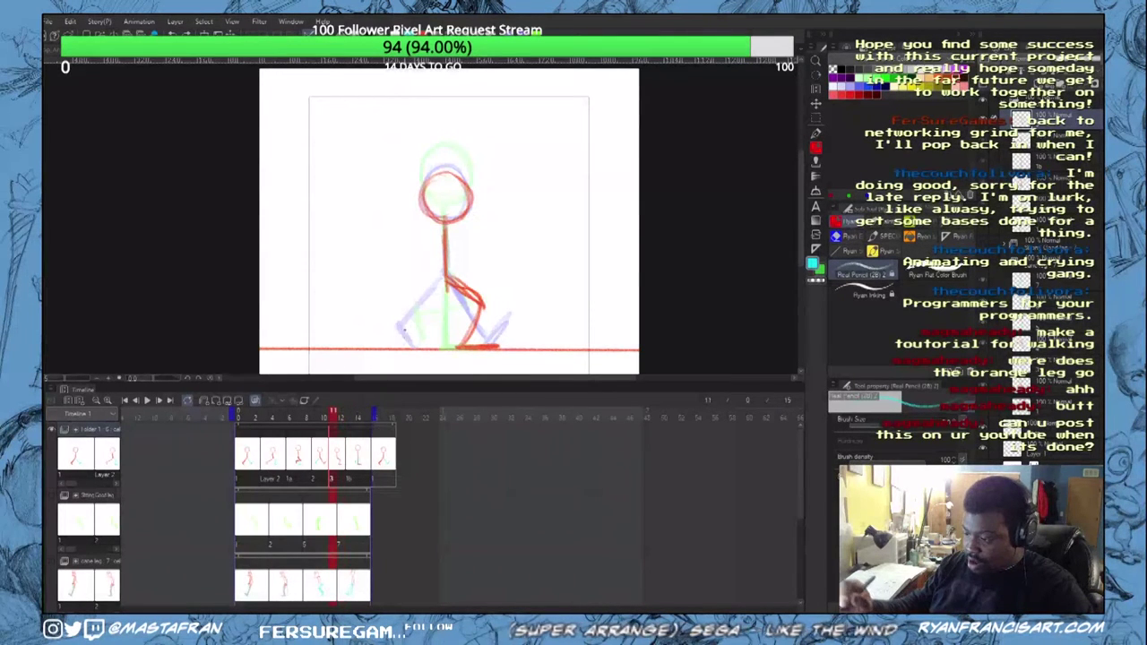
drag(392, 315, 395, 346)
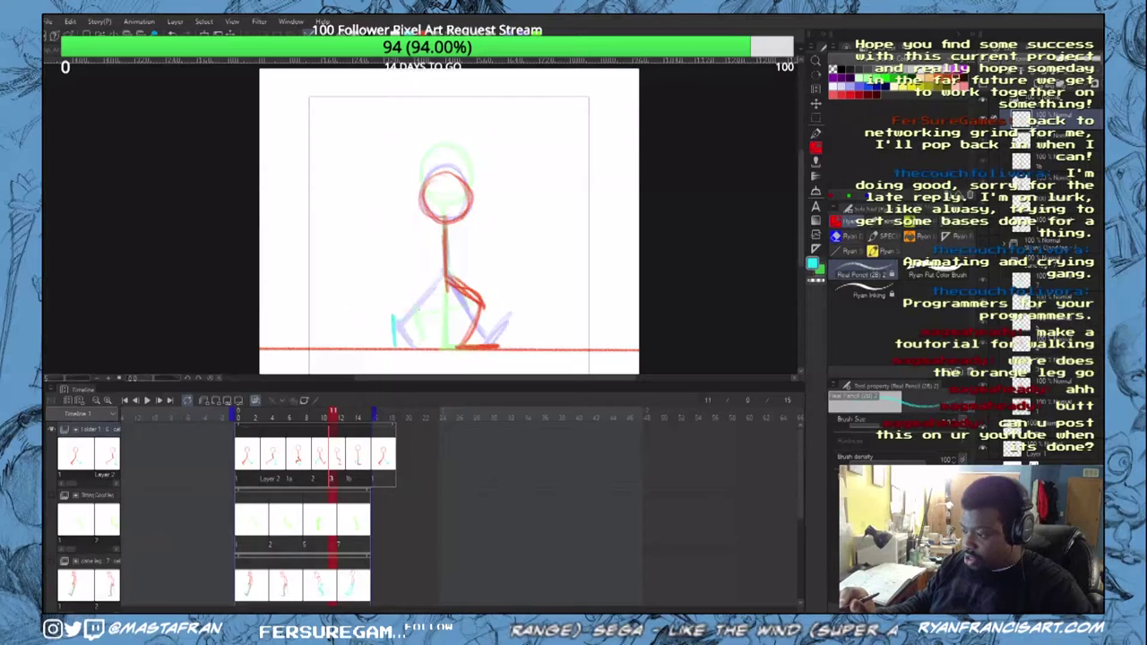
drag(444, 287, 391, 319)
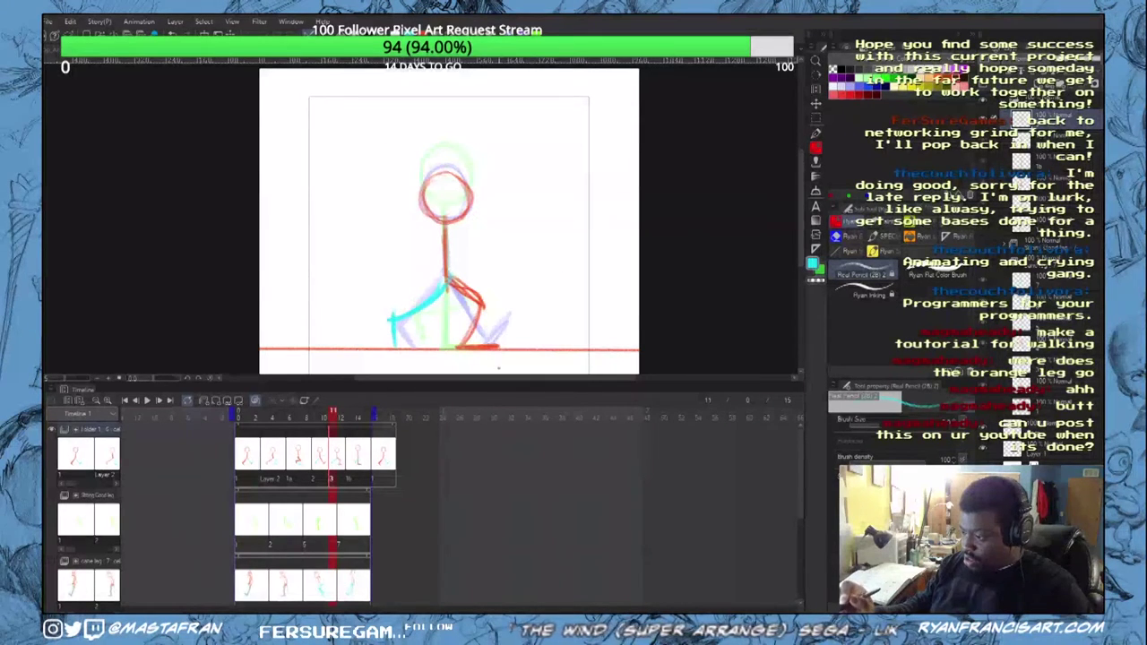
Step: Replay the loop and compare the cels from the first striding pose through passing pose 1a to stride pose 2
key(space)
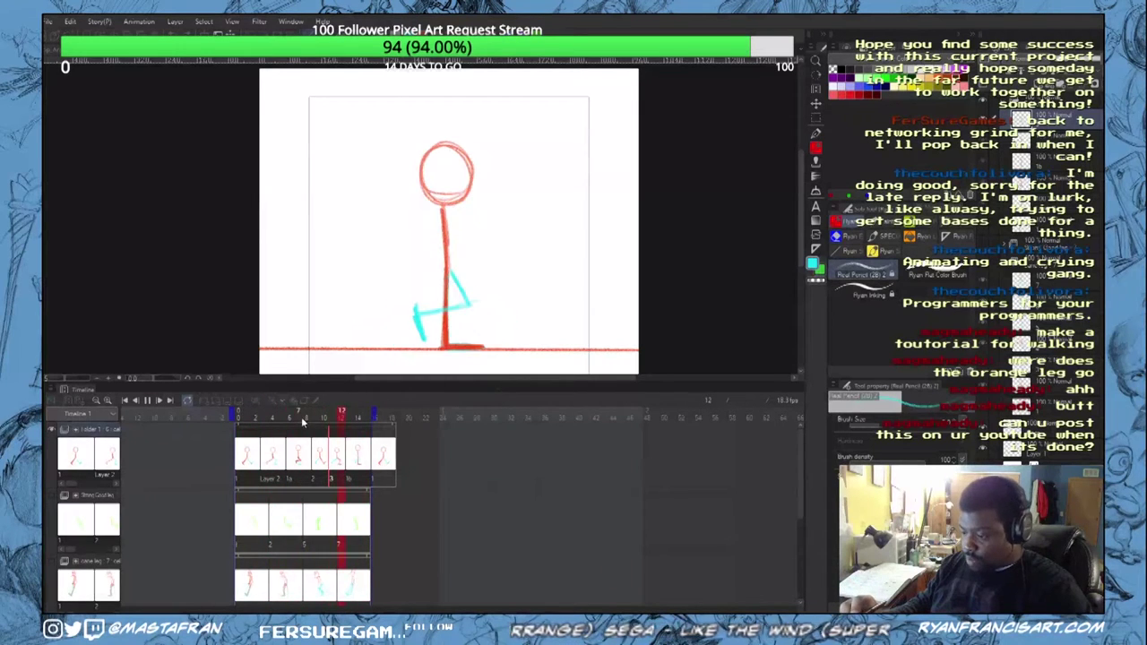
key(space)
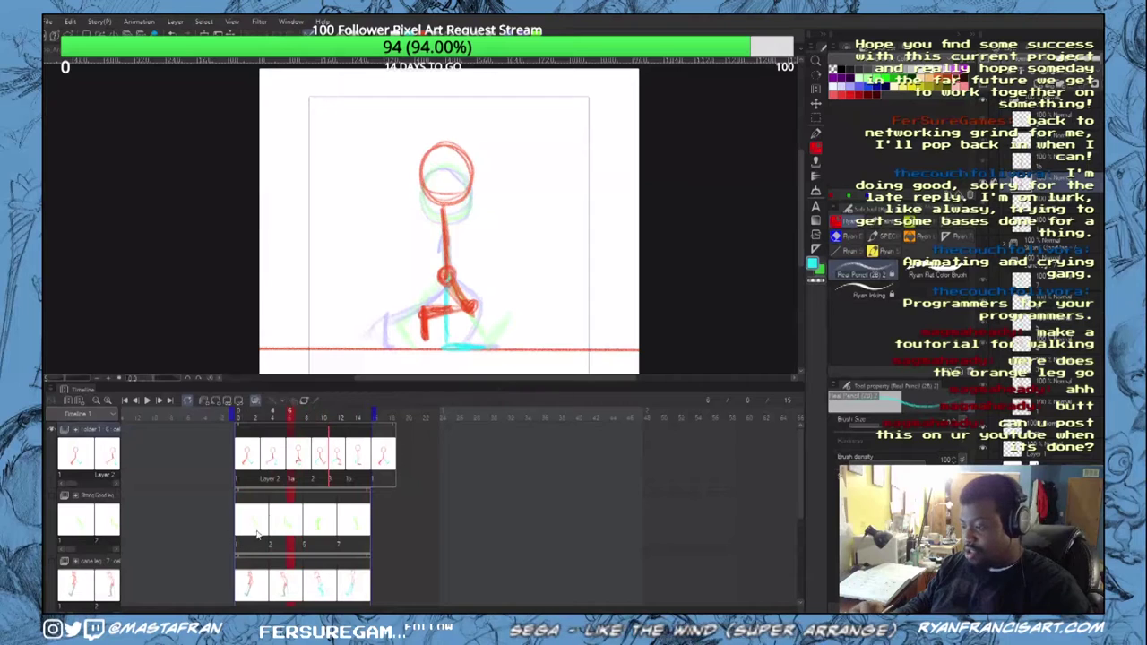
click(276, 466)
click(248, 470)
click(269, 467)
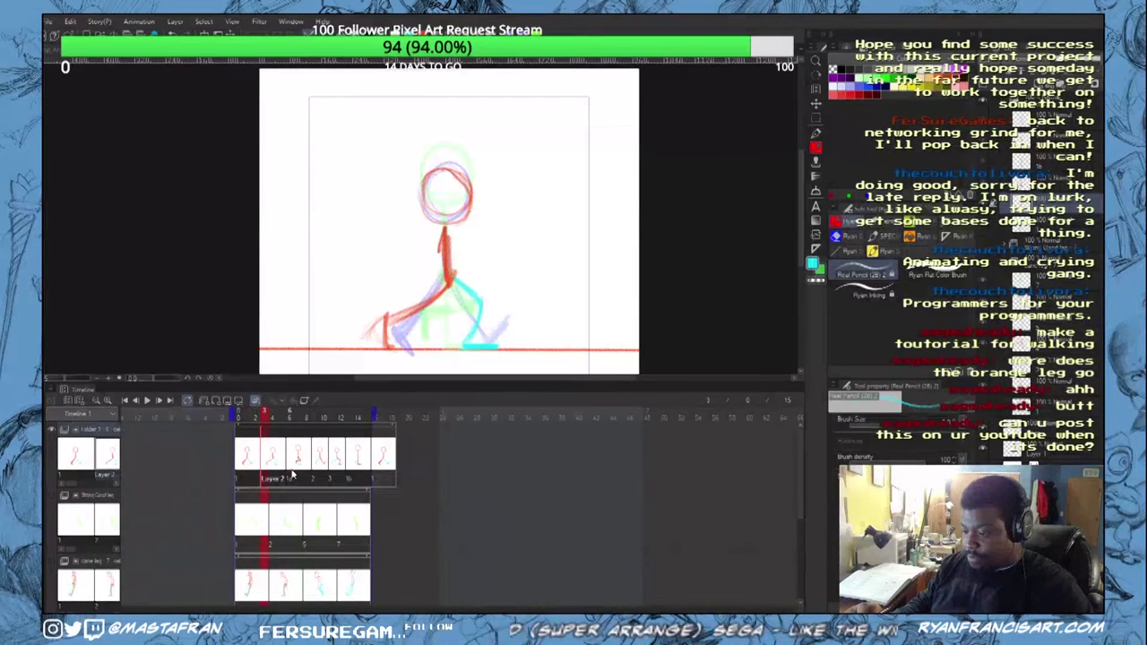
click(291, 475)
click(314, 477)
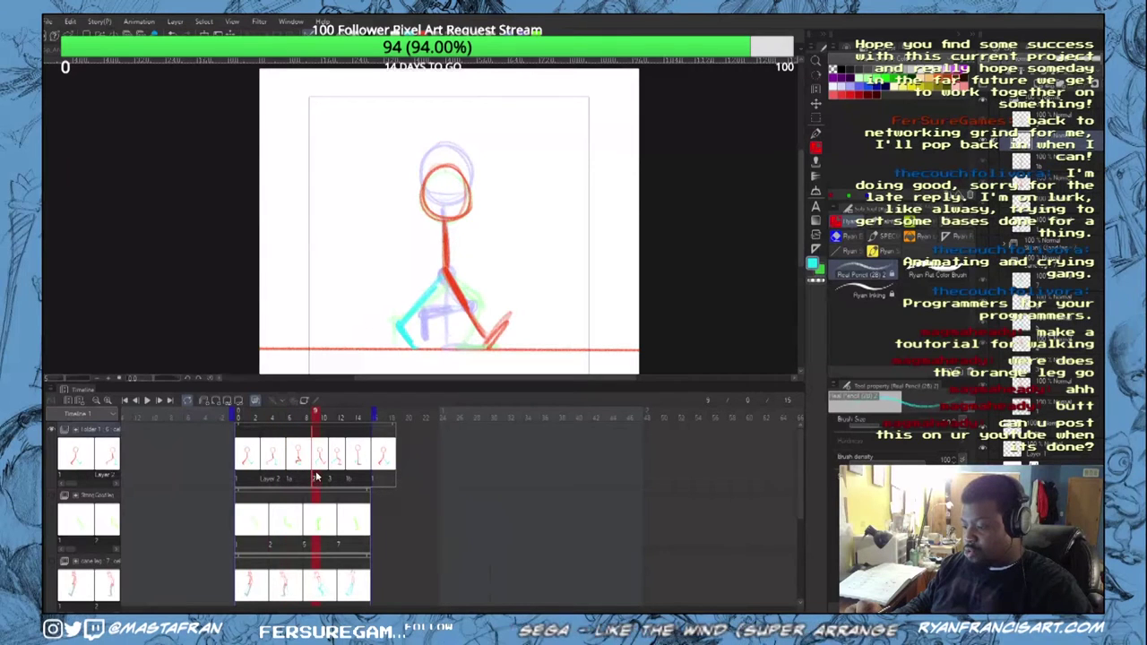
click(301, 470)
click(314, 473)
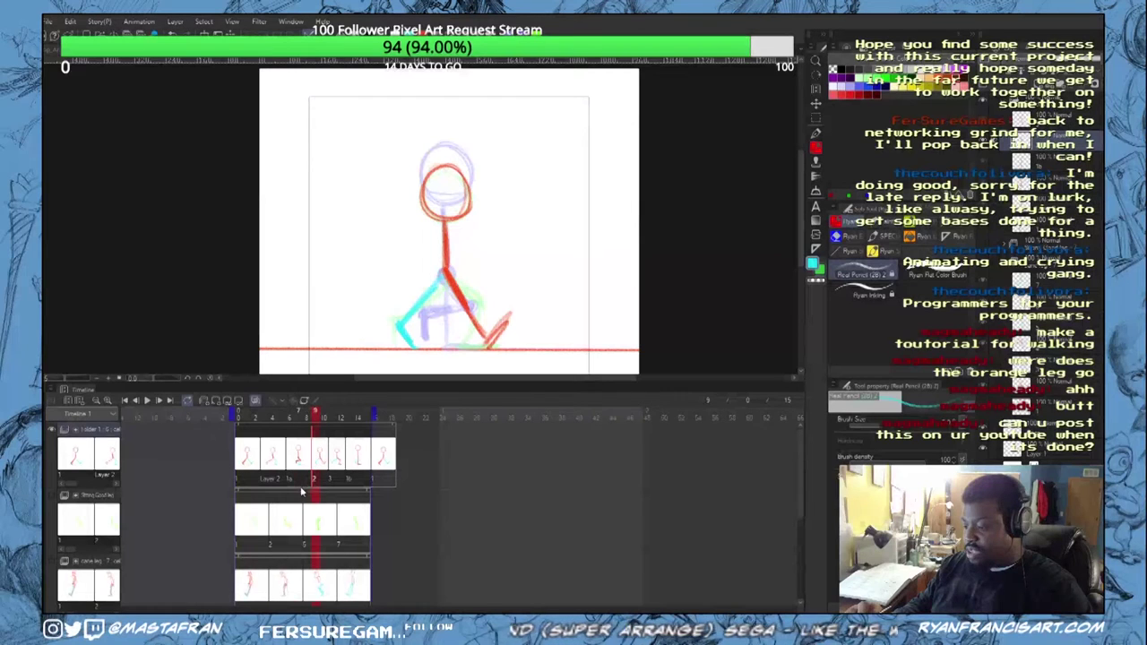
Step: Add a new animation cel at frame 8, between passing pose 1a and stride pose 2
click(308, 464)
right_click(308, 464)
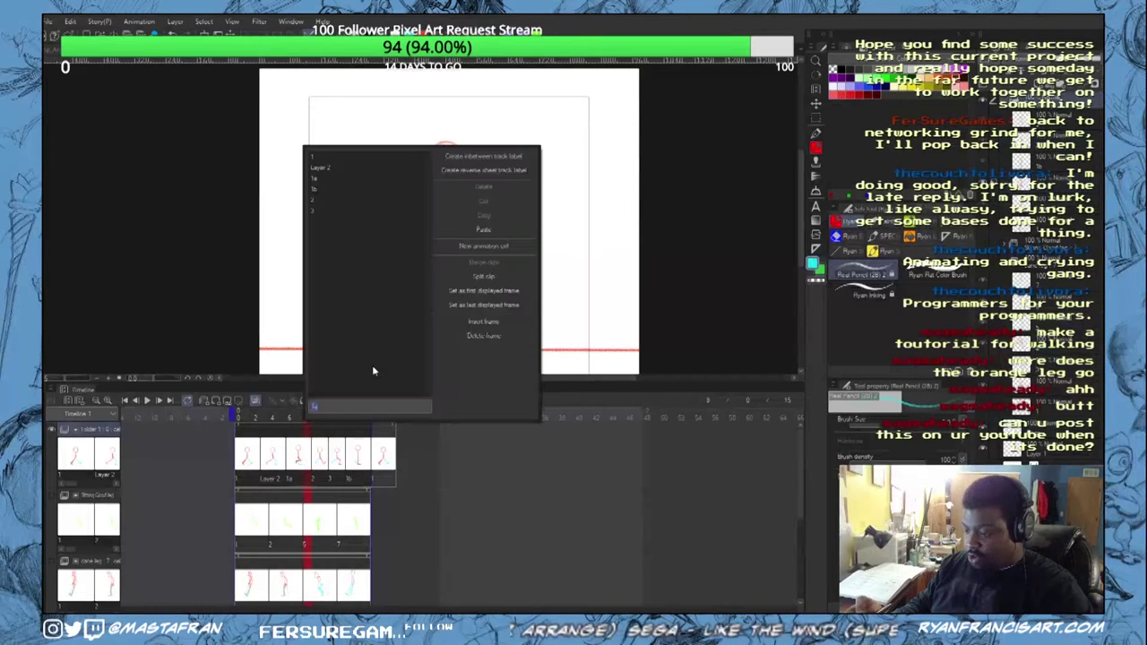
click(500, 245)
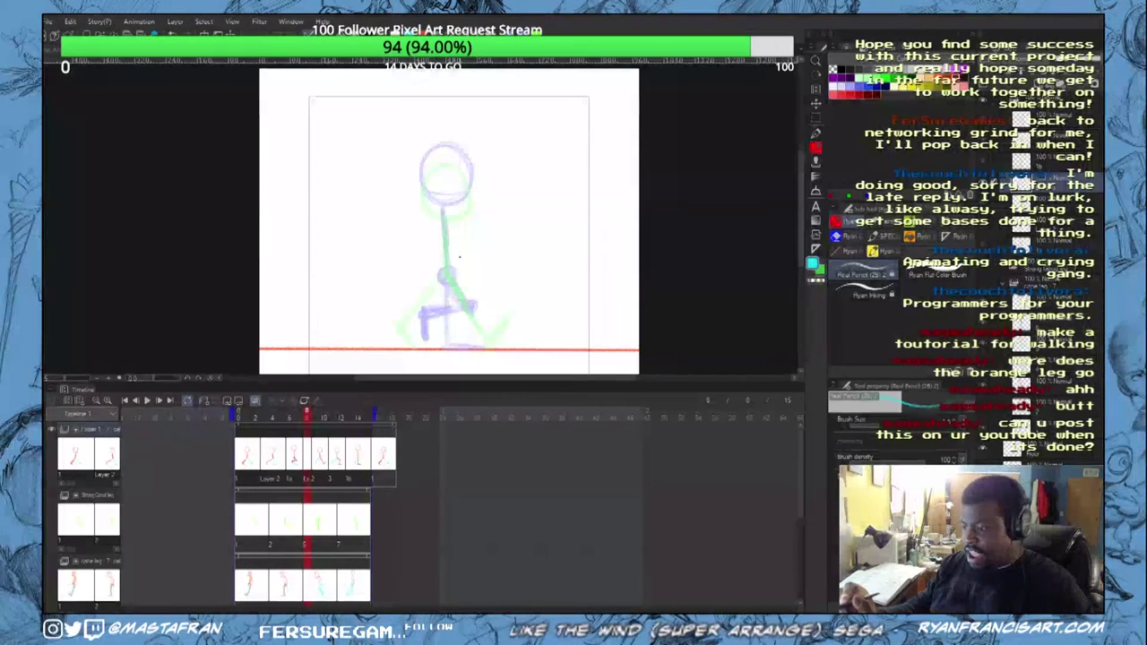
Step: Draw the head, spine and hip circle of the in-between pose in red on the frame 8 cel
drag(438, 168, 549, 171)
key(ctrl+z)
click(856, 94)
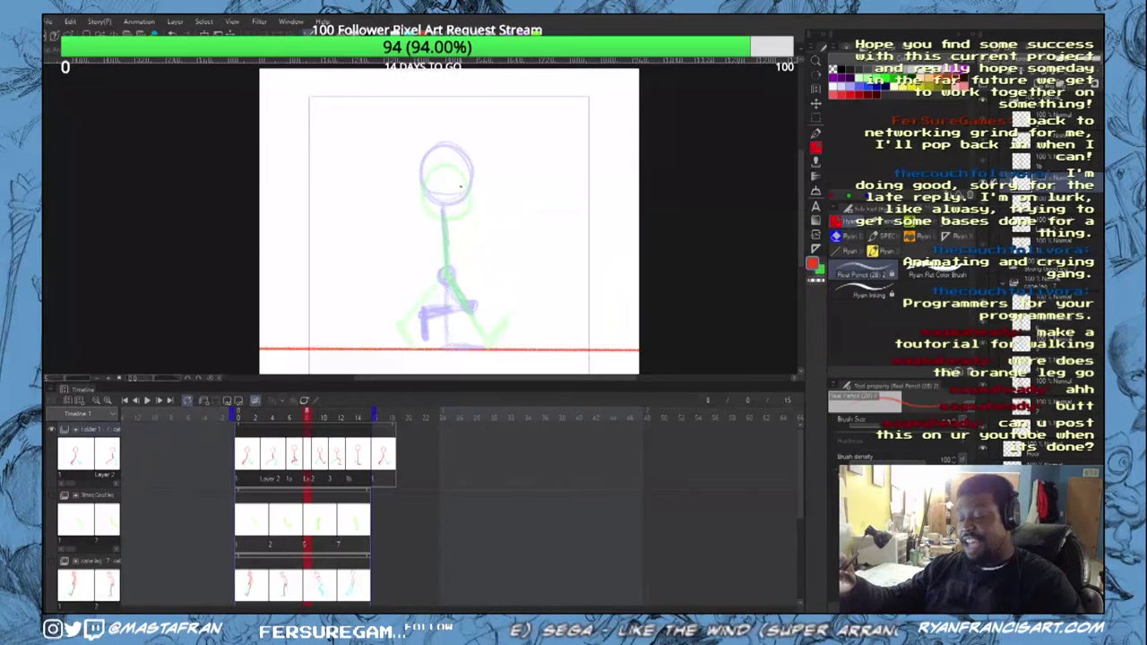
mouse_move(444, 145)
mouse_down()
mouse_move(426, 190)
mouse_move(467, 197)
mouse_move(431, 146)
mouse_move(452, 197)
mouse_move(447, 260)
mouse_up()
drag(444, 200, 447, 267)
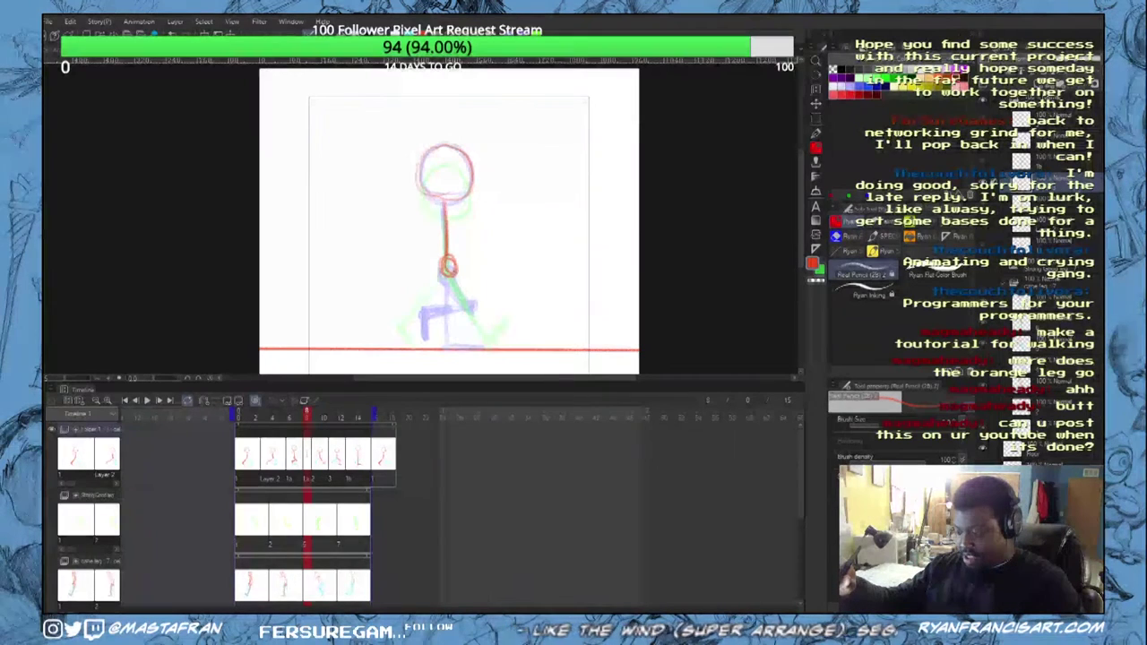
Step: Draw the leading leg in red on the frame 8 cel, swinging forward with a knee circle and a lifted, toes-up foot
mouse_move(451, 270)
mouse_down()
mouse_move(486, 291)
mouse_move(496, 283)
mouse_move(515, 325)
mouse_up()
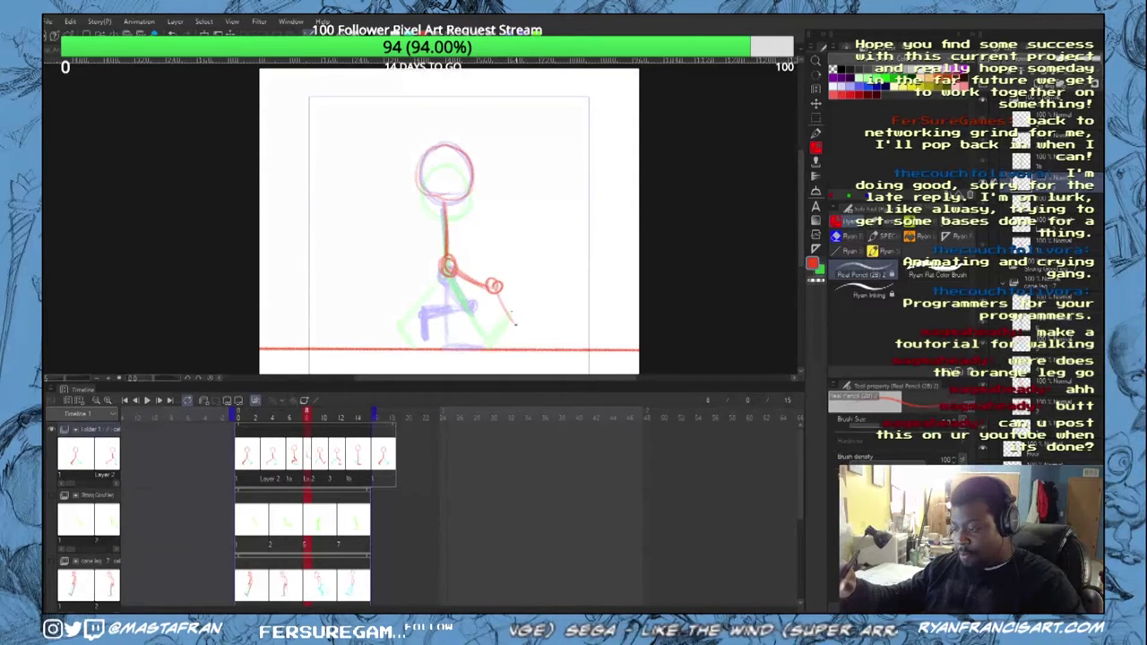
drag(469, 278, 489, 287)
mouse_move(498, 294)
mouse_down()
mouse_move(513, 325)
mouse_move(533, 305)
mouse_move(500, 330)
mouse_up()
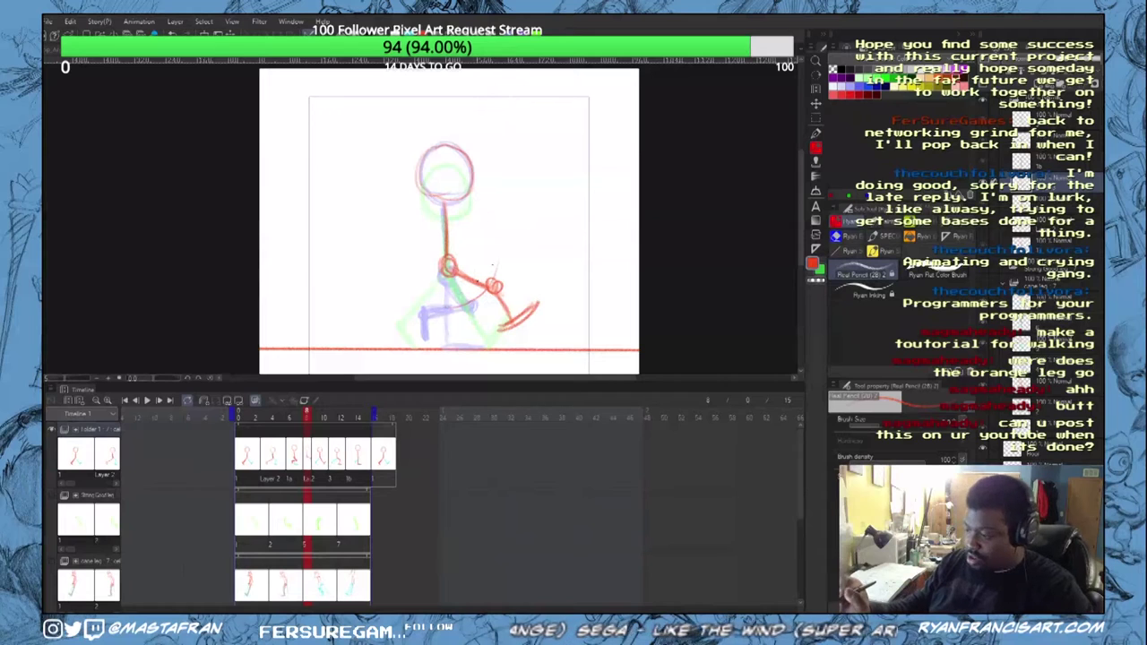
drag(491, 276, 484, 289)
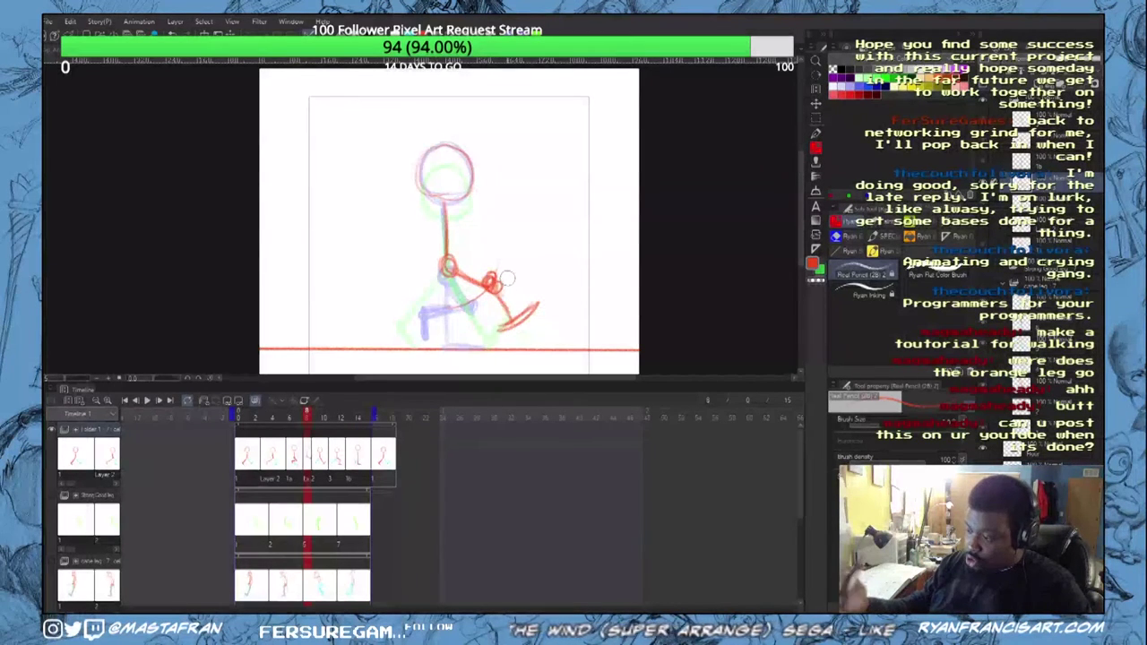
drag(494, 290, 507, 325)
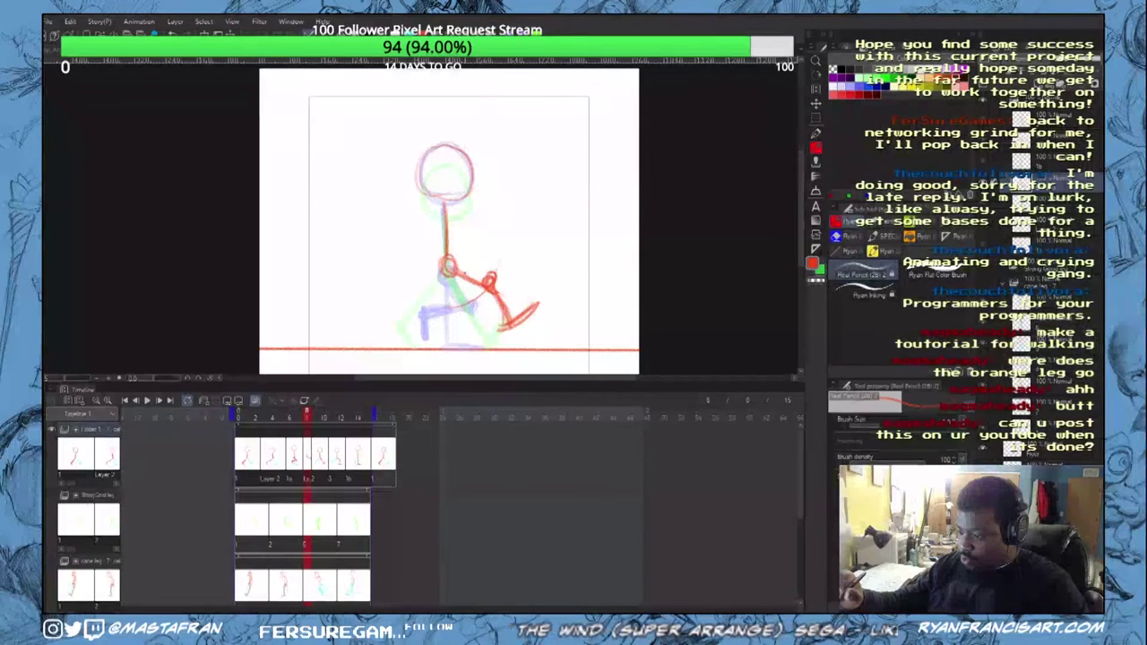
Step: Check the loop and passing pose 1a, and draw the trailing leg in cyan on the frame 8 cel, running back from the hip to the foot
click(870, 87)
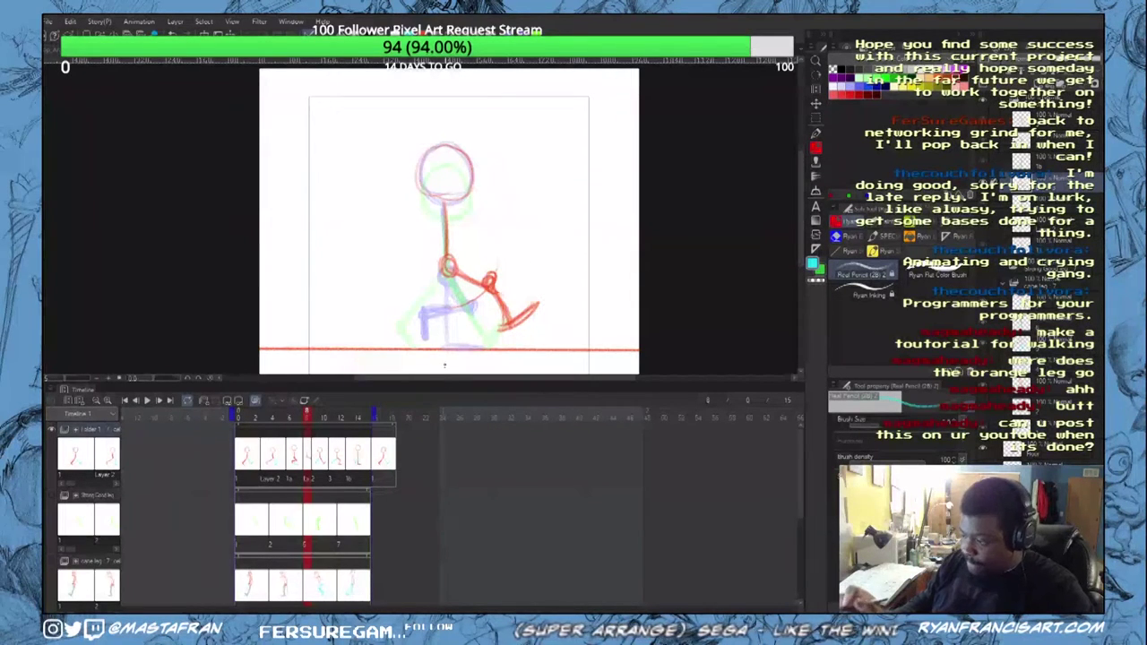
key(Left)
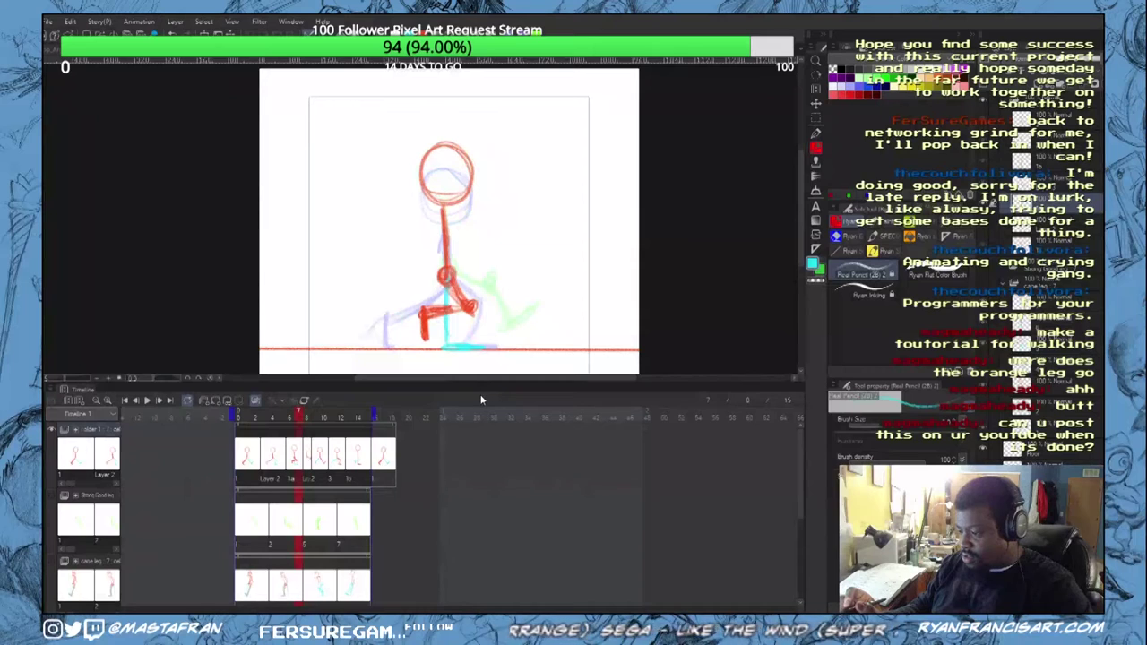
key(space)
key(space)
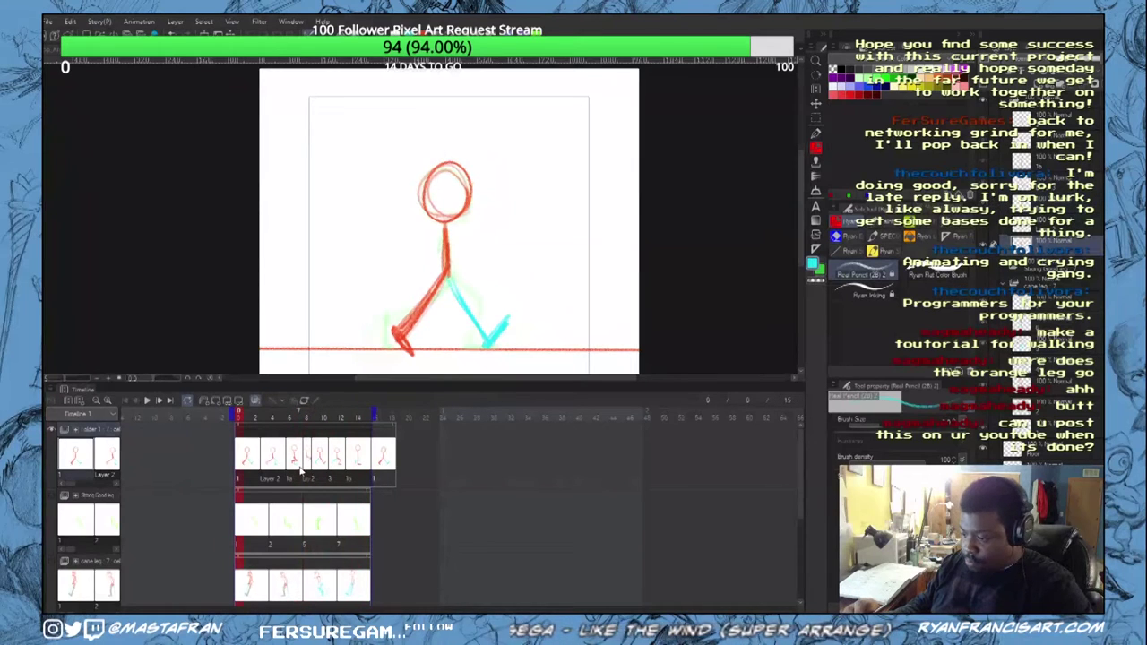
click(301, 472)
click(309, 472)
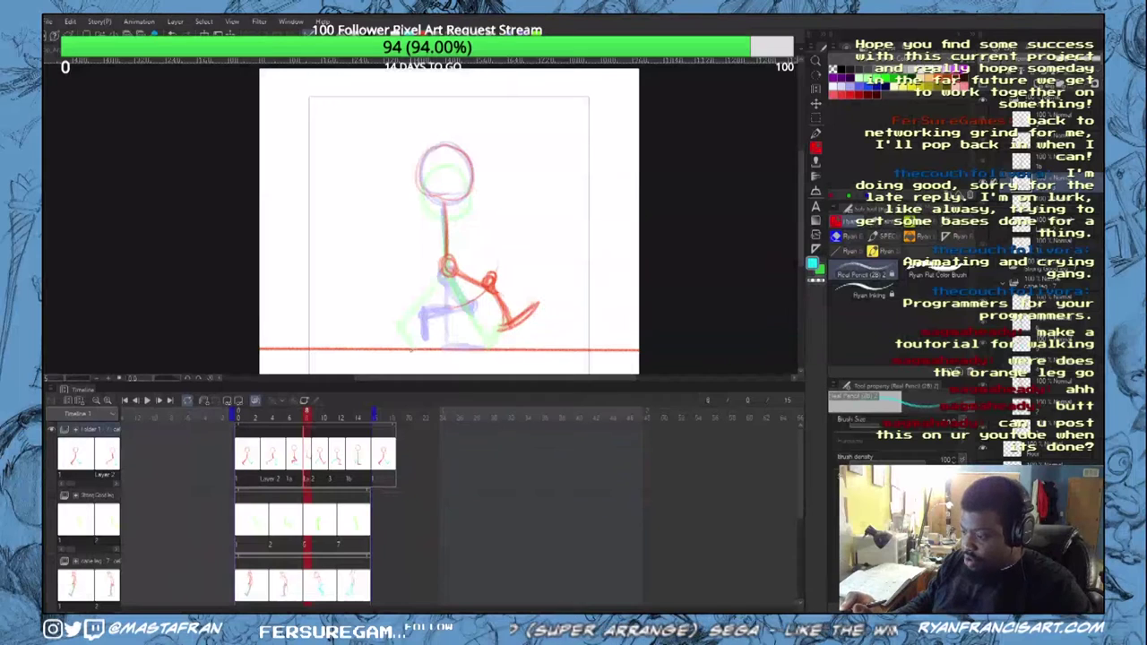
drag(400, 335, 457, 345)
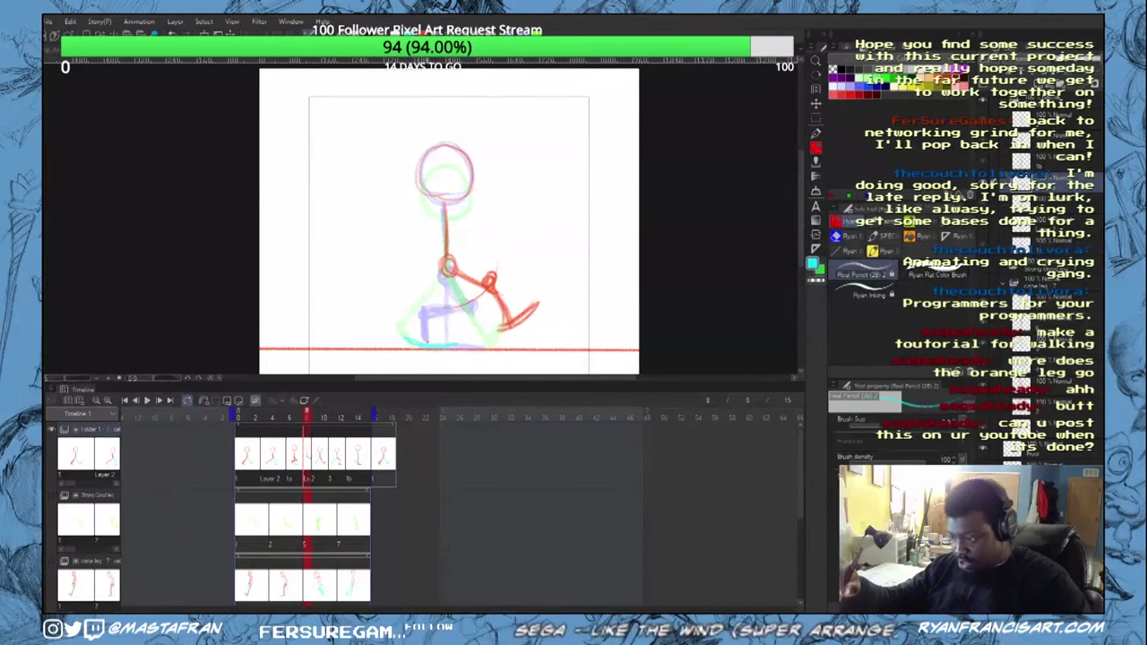
key(ctrl+z)
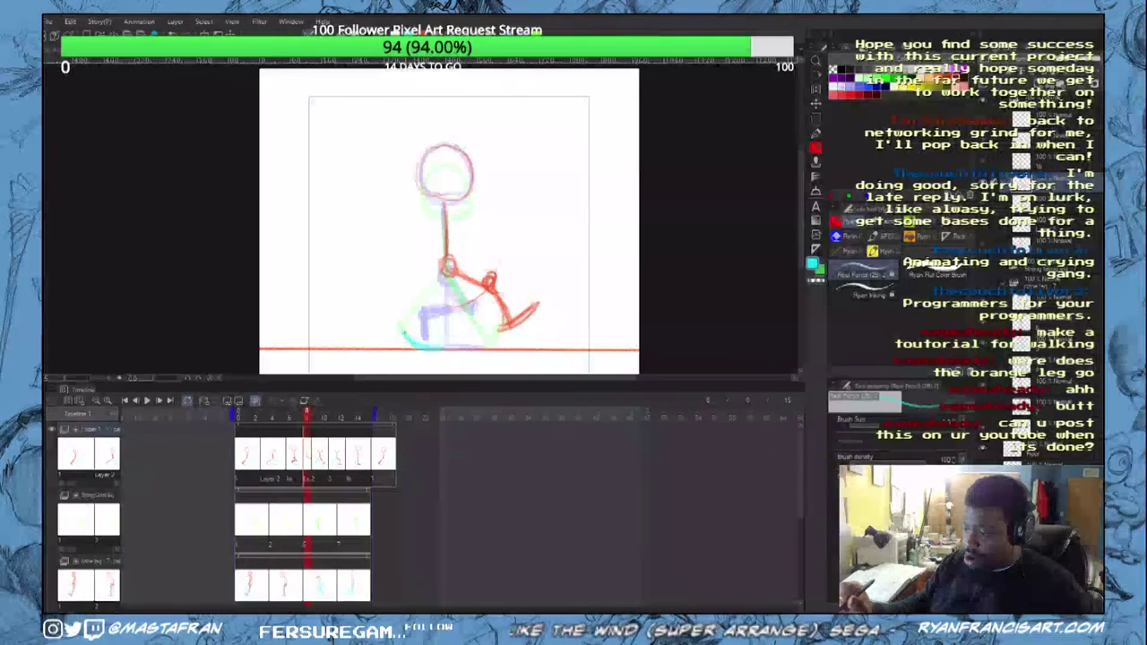
drag(443, 276, 426, 310)
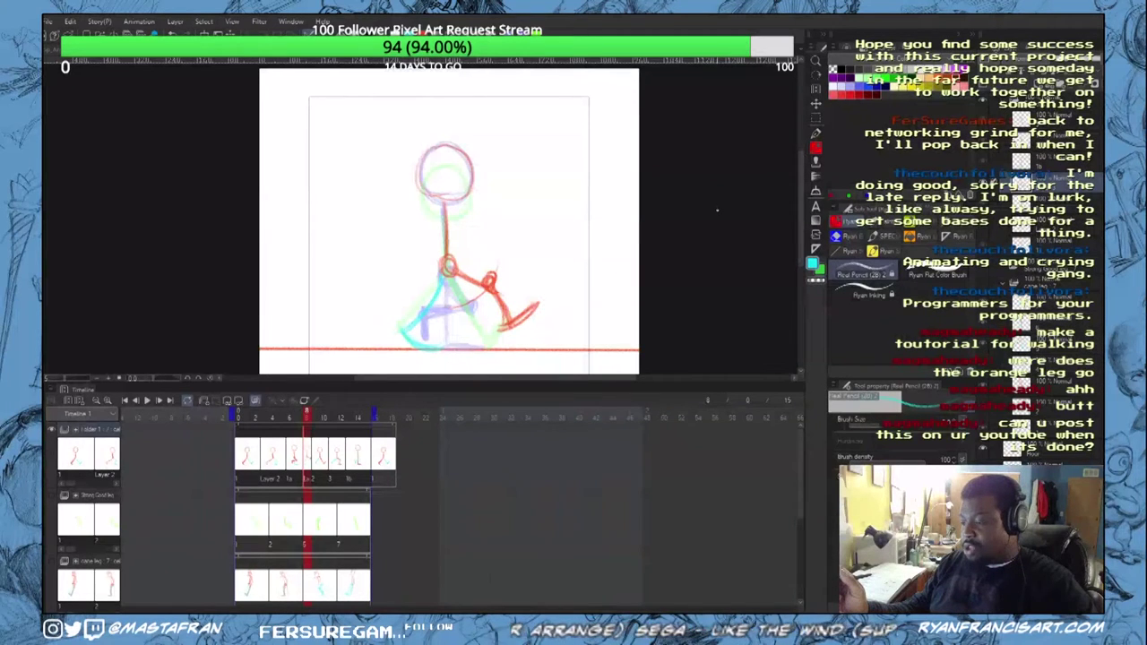
Step: Step back and forth through the cels from the first down pose to passing pose 1b to check the new in-between
key(Left)
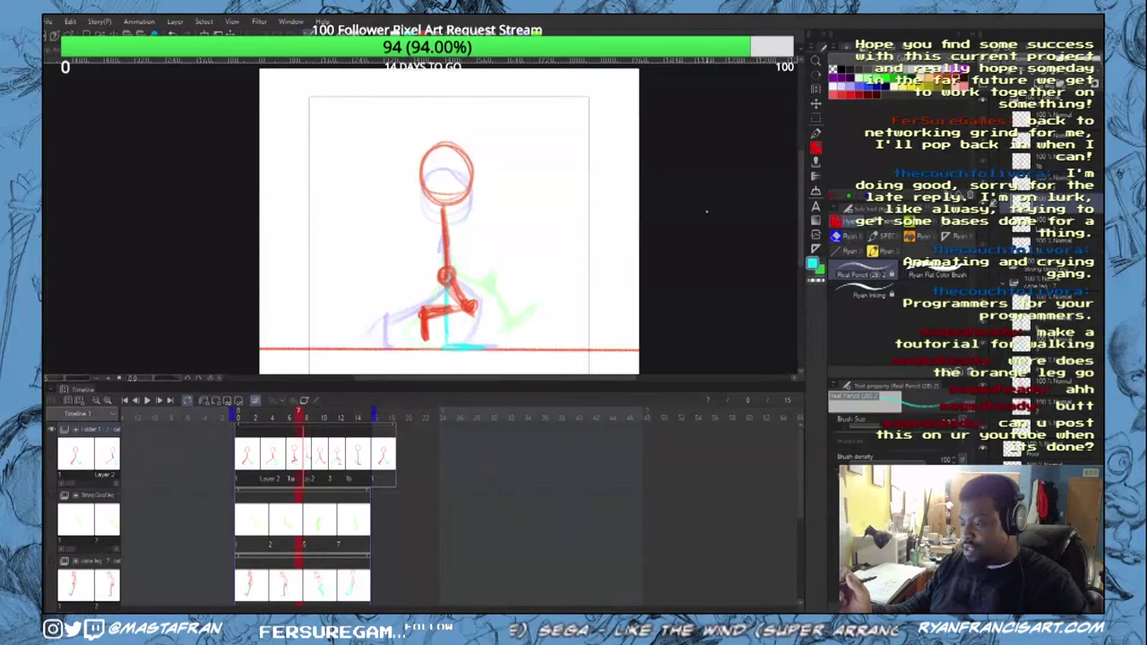
key(period)
key(period)
key(period)
key(comma)
key(comma)
key(comma)
key(comma)
key(comma)
key(comma)
key(comma)
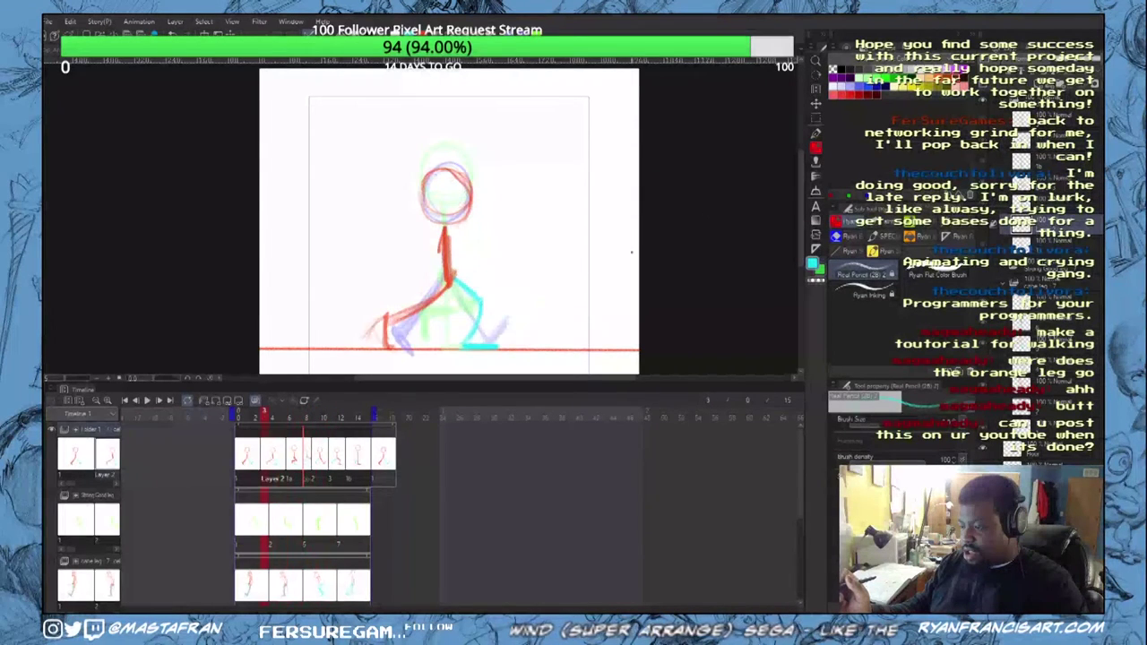
key(period)
key(period)
key(period)
key(period)
key(period)
key(period)
key(period)
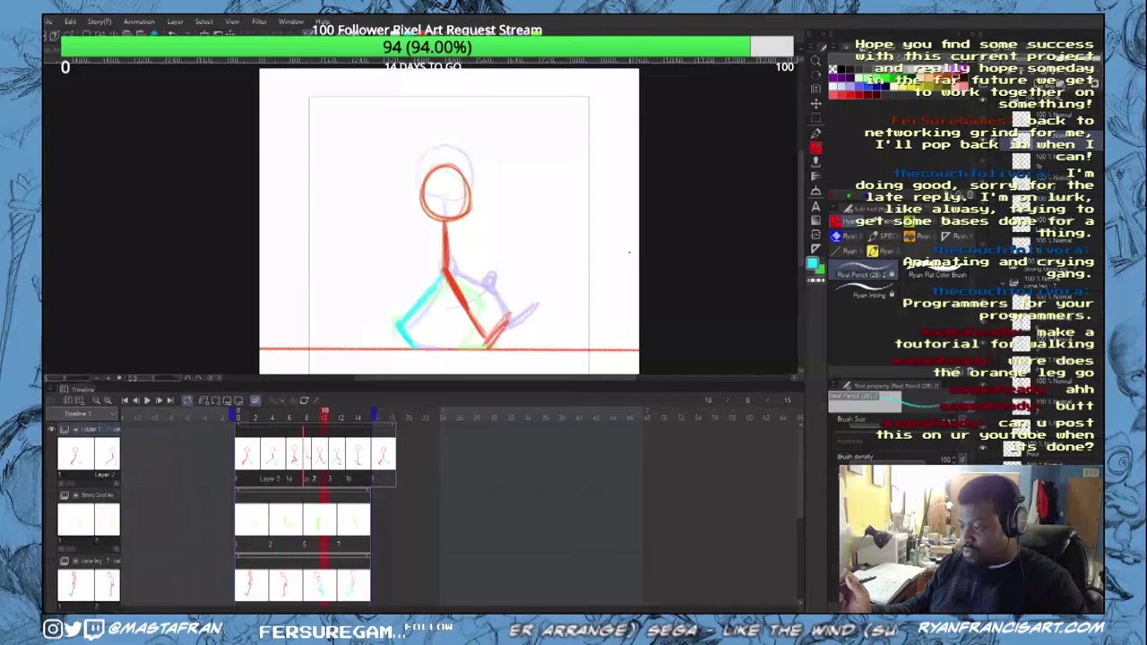
key(period)
key(period)
key(period)
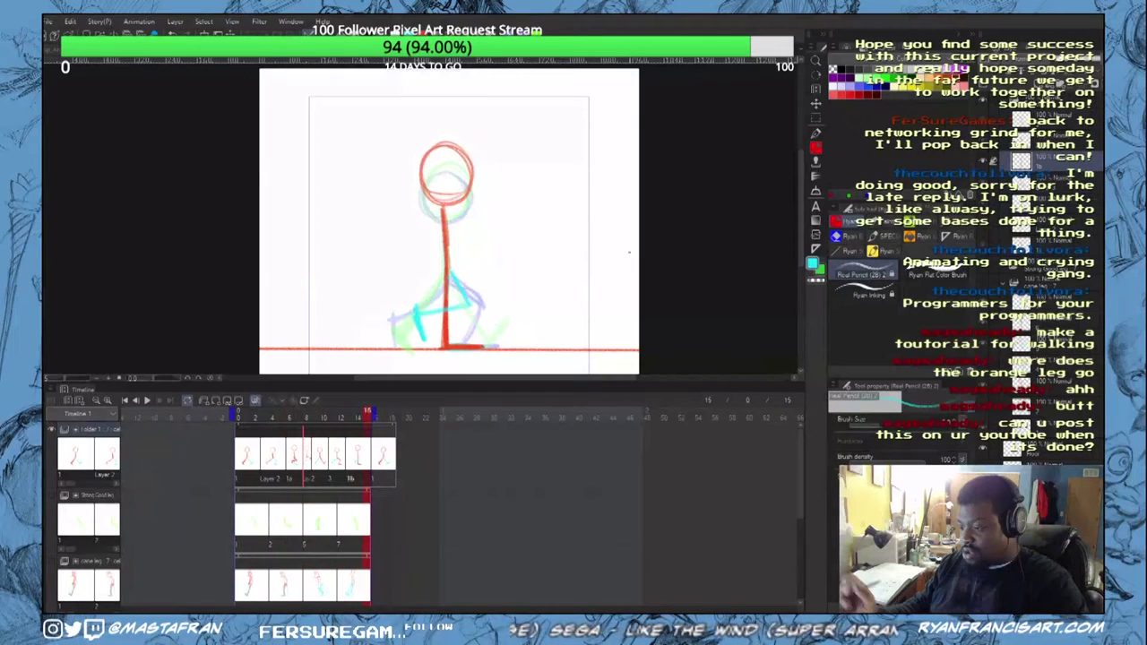
Step: Move the cels from Layer 2 through 1b earlier on the timeline so each successive pose starts two frames after the previous one
click(324, 477)
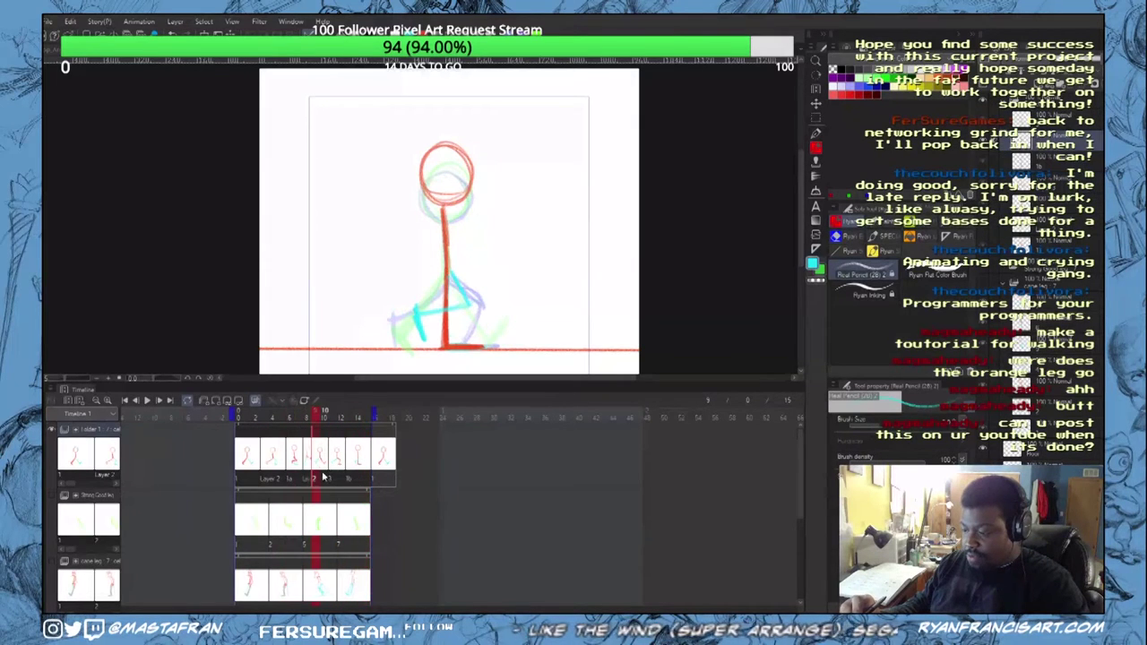
click(333, 469)
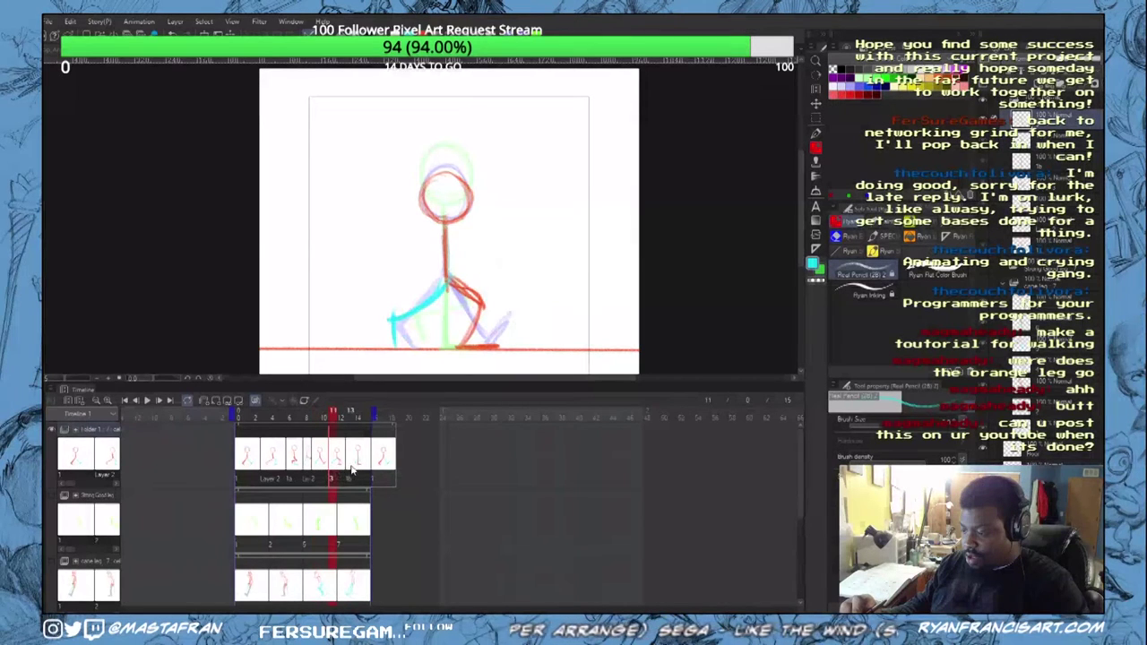
click(353, 472)
click(321, 468)
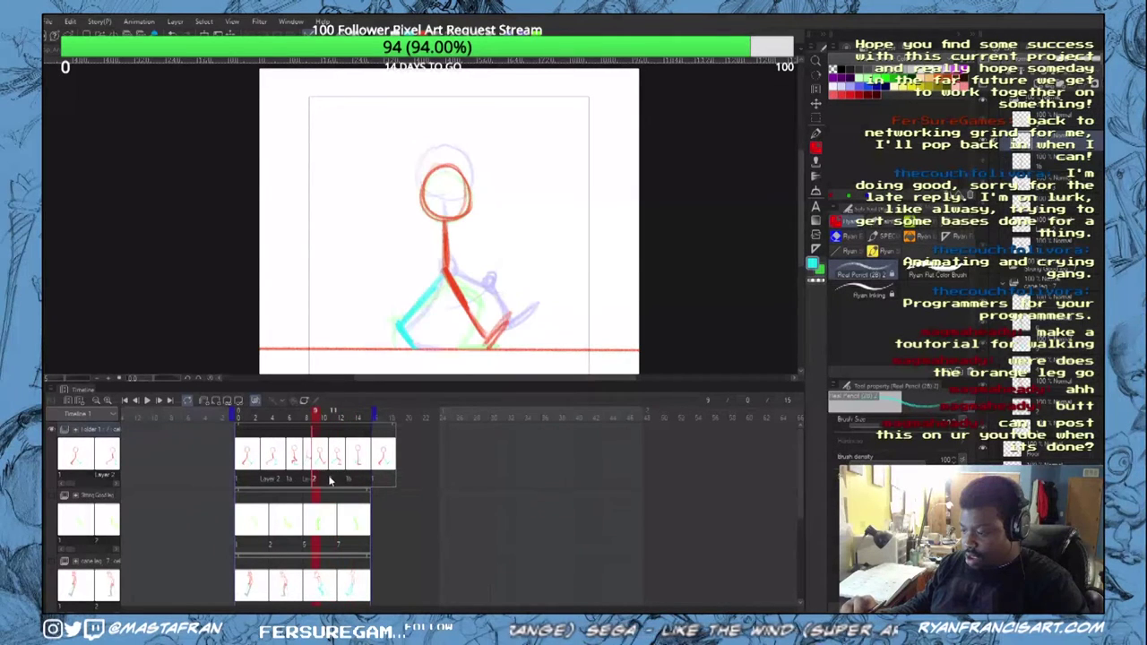
click(265, 472)
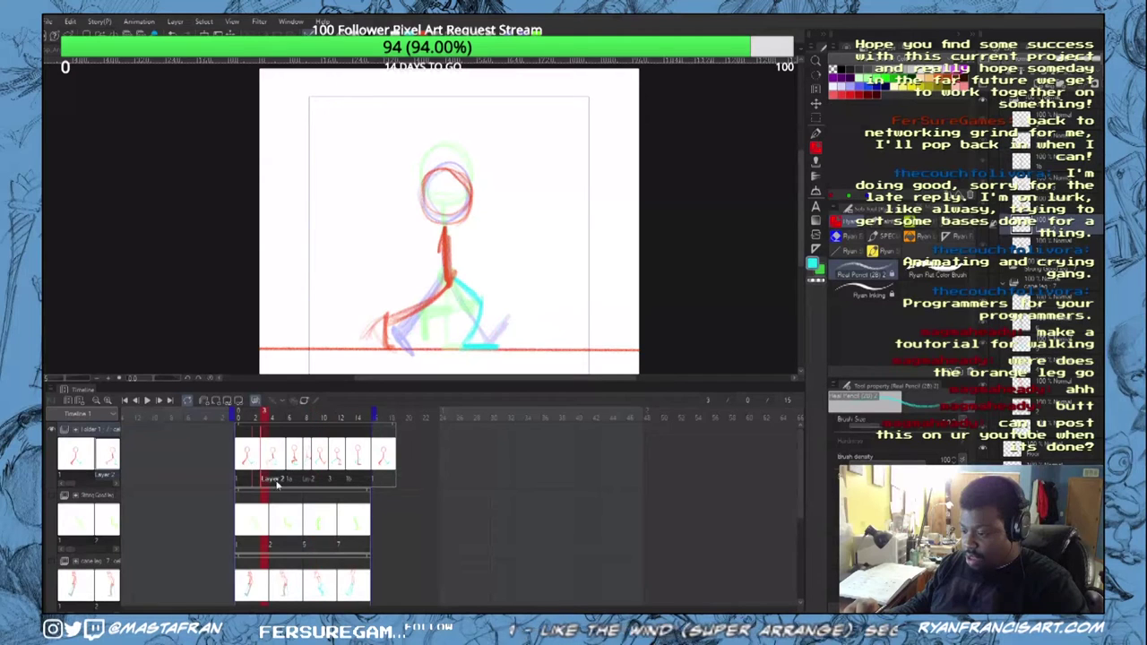
click(290, 470)
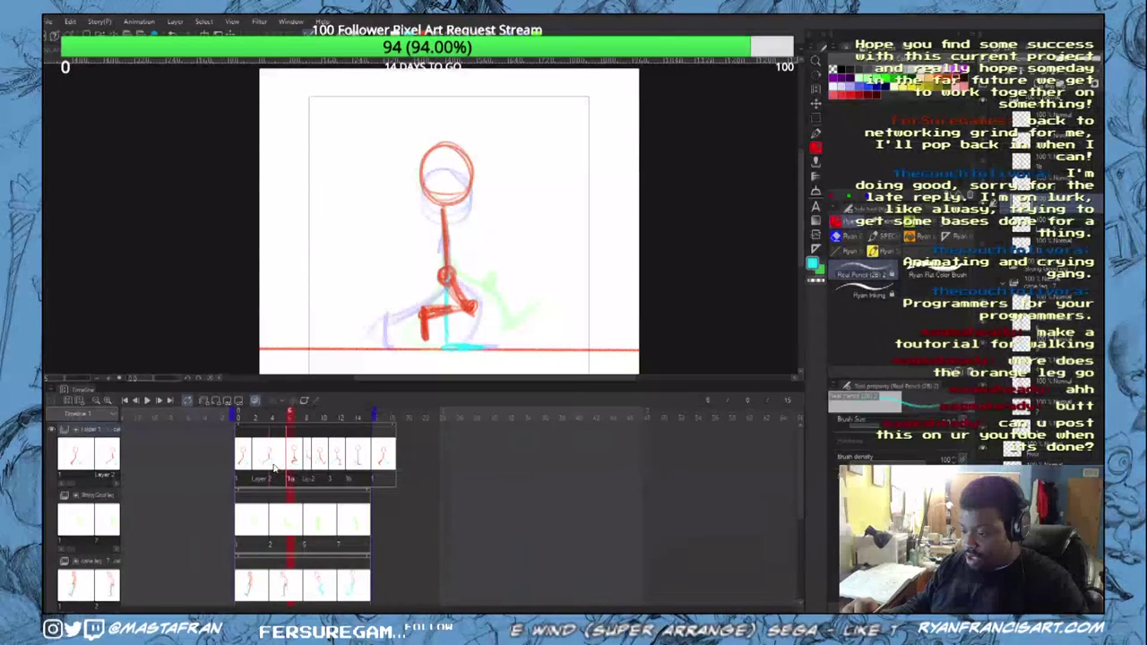
click(306, 470)
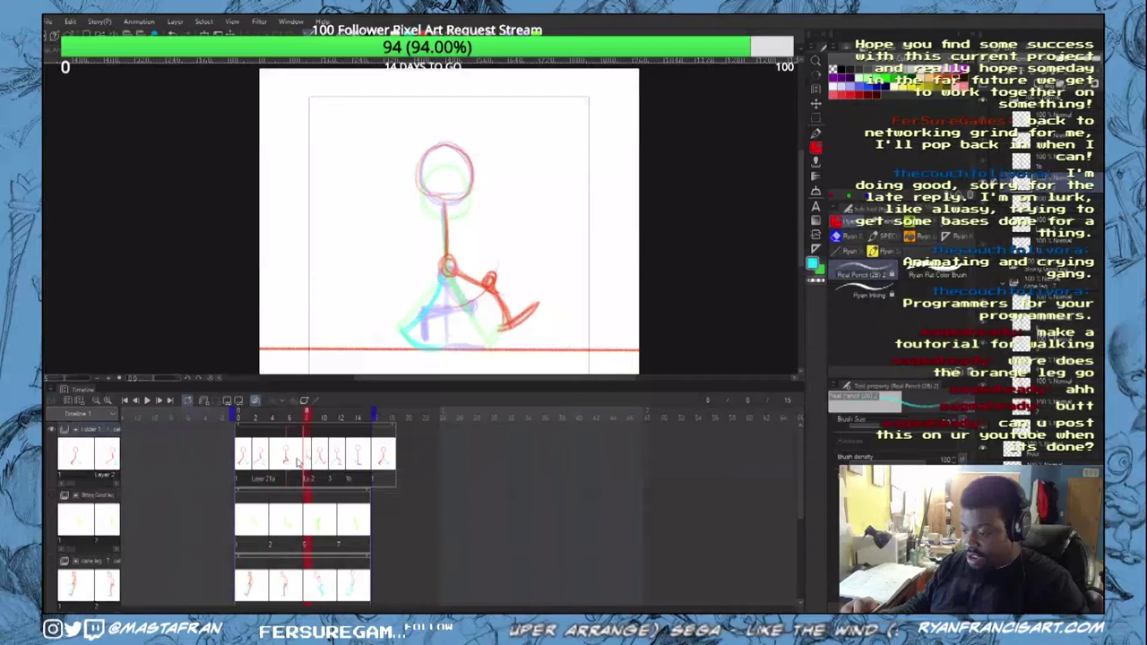
click(316, 470)
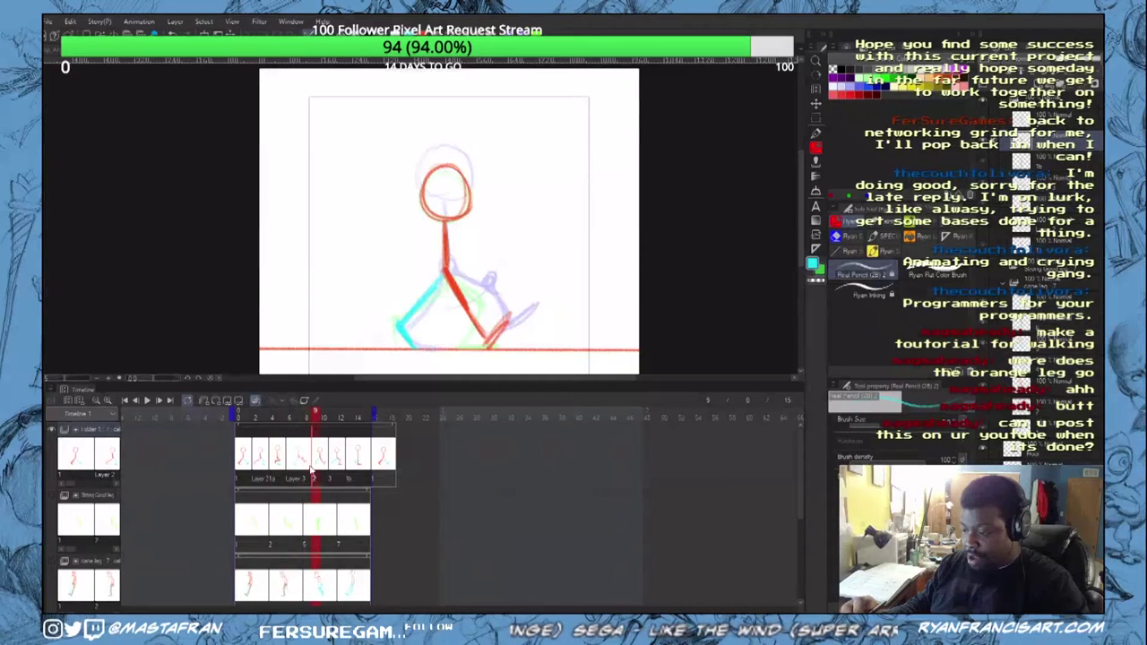
click(331, 469)
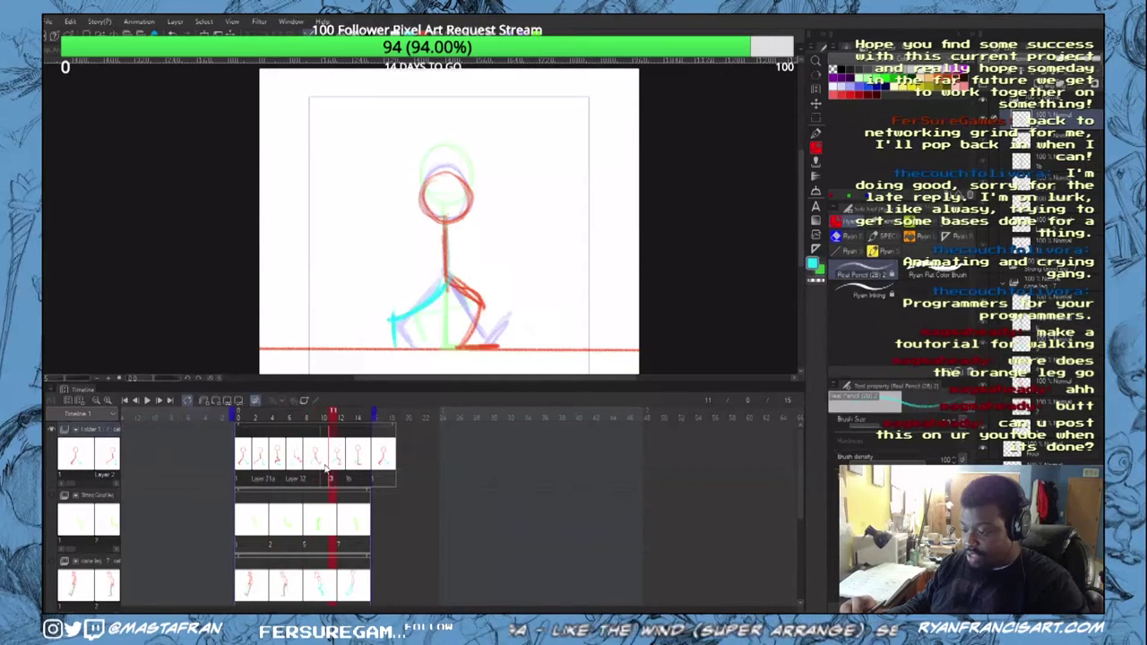
click(340, 470)
click(350, 470)
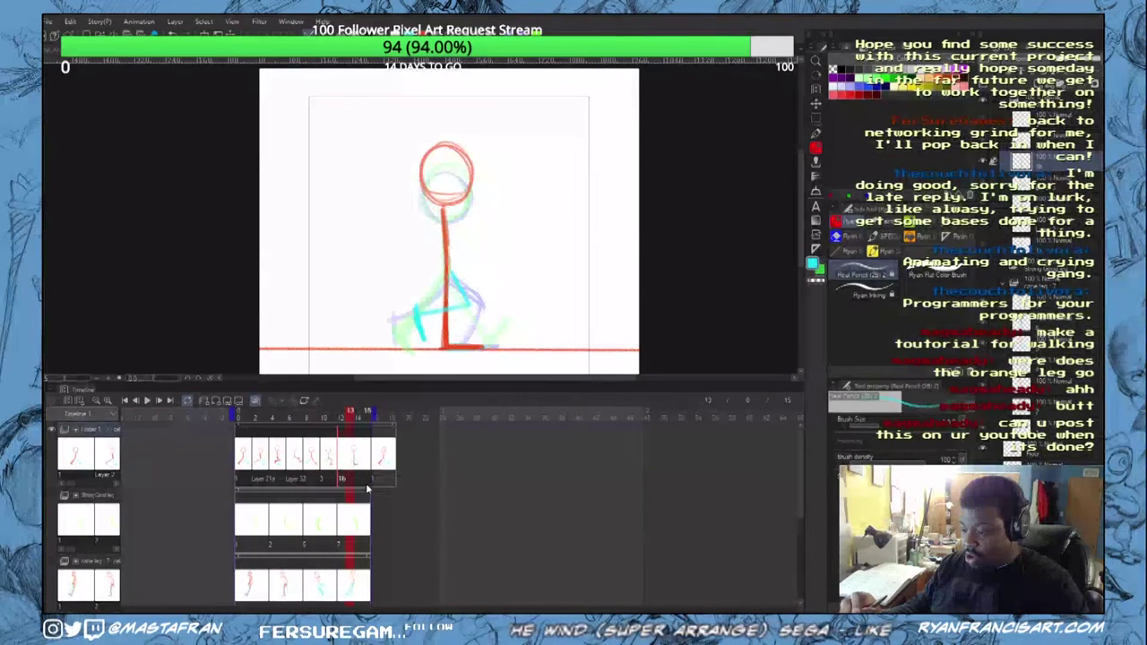
Step: Return to the first stride pose and step through the retimed cels up to passing pose 1b at the loop's end
click(374, 432)
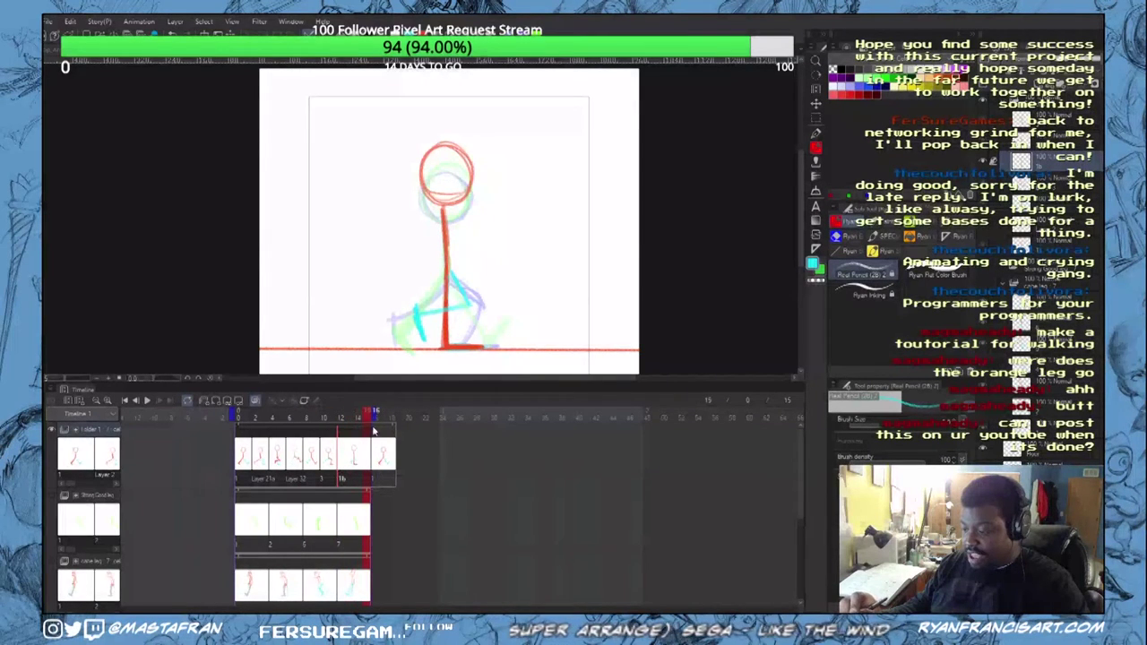
click(332, 432)
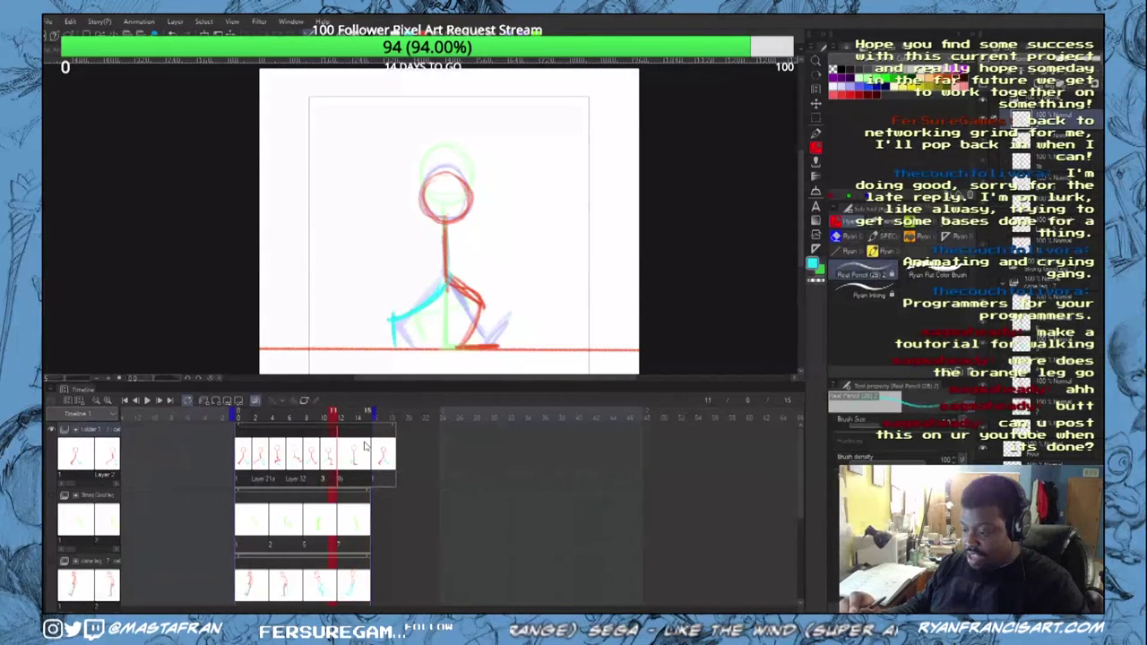
click(245, 421)
key(comma)
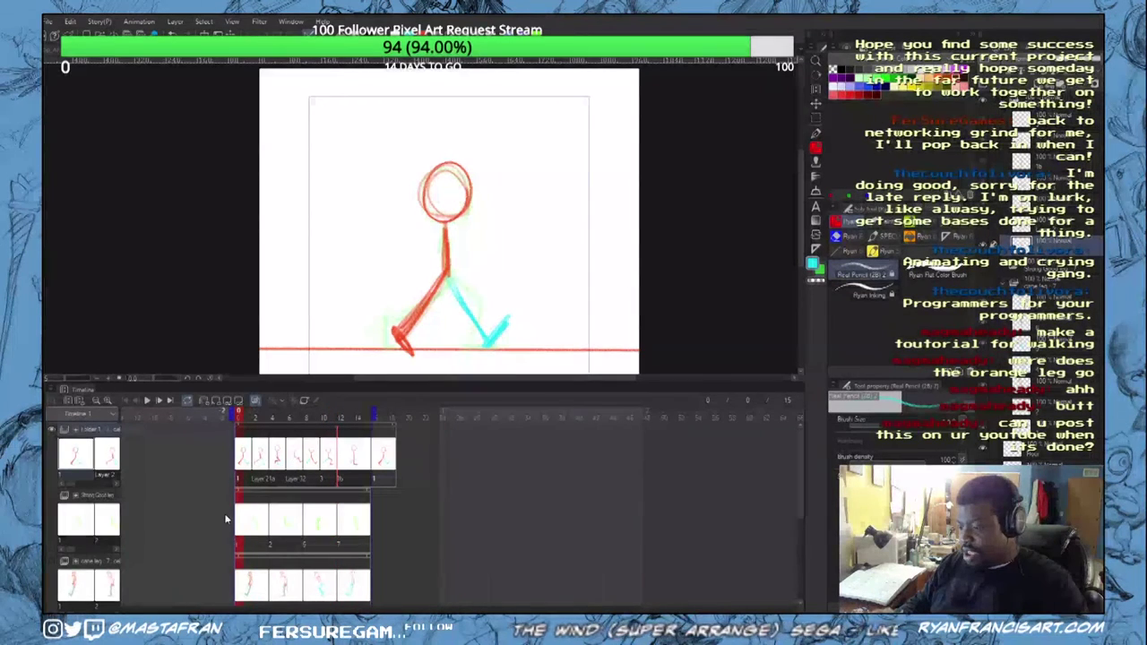
key(period)
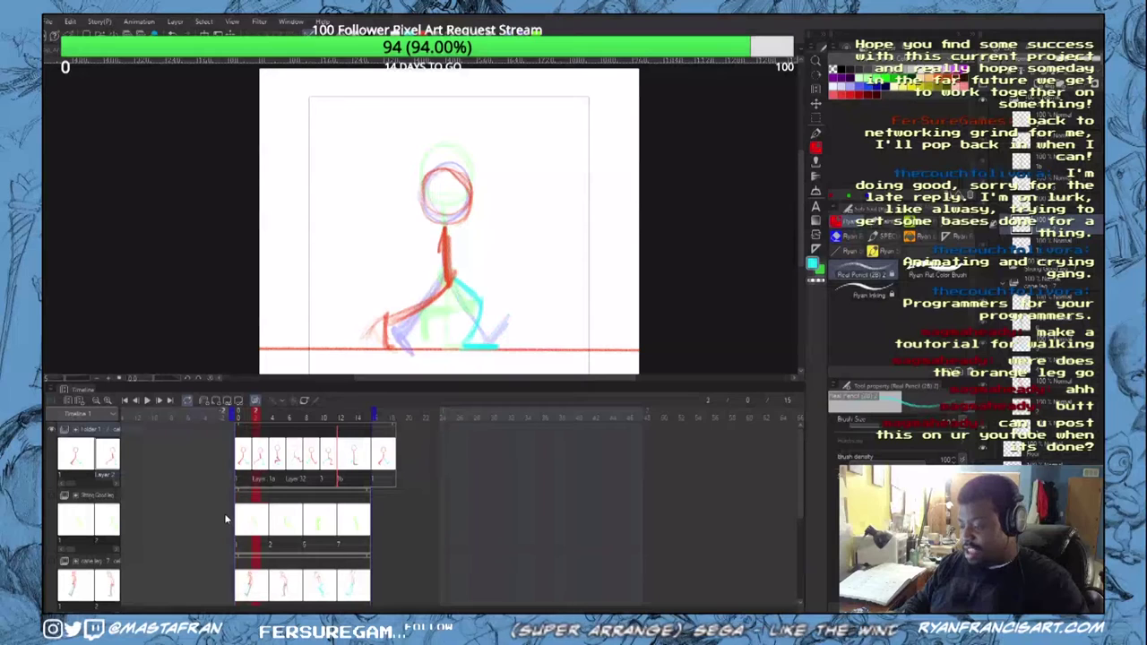
key(Right)
key(Right)
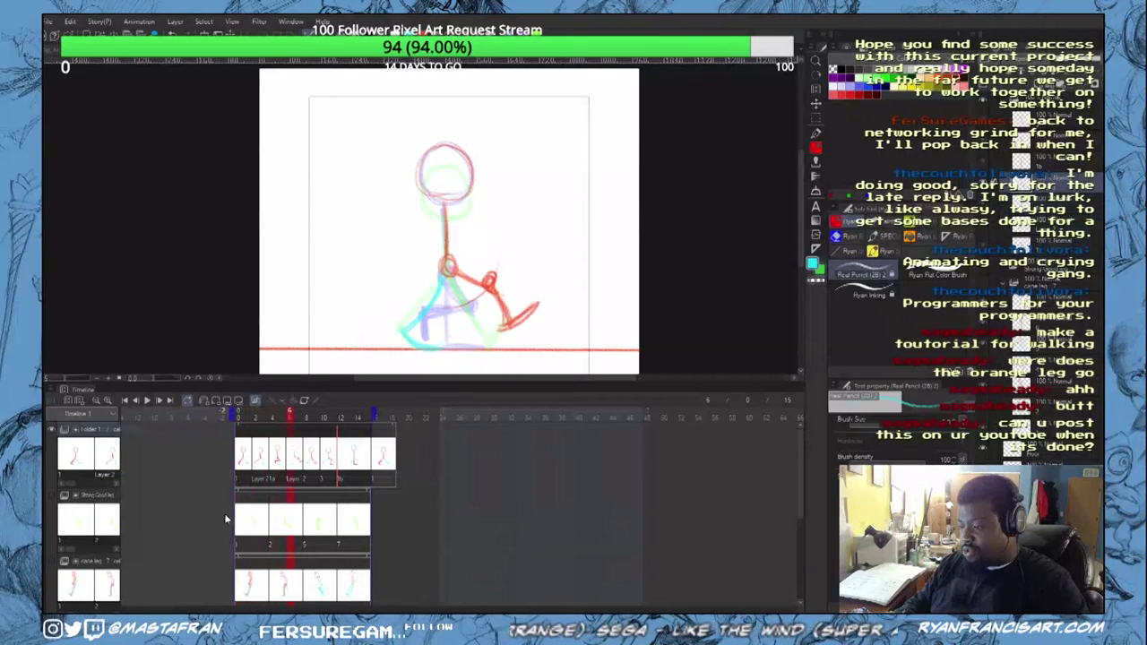
key(Right)
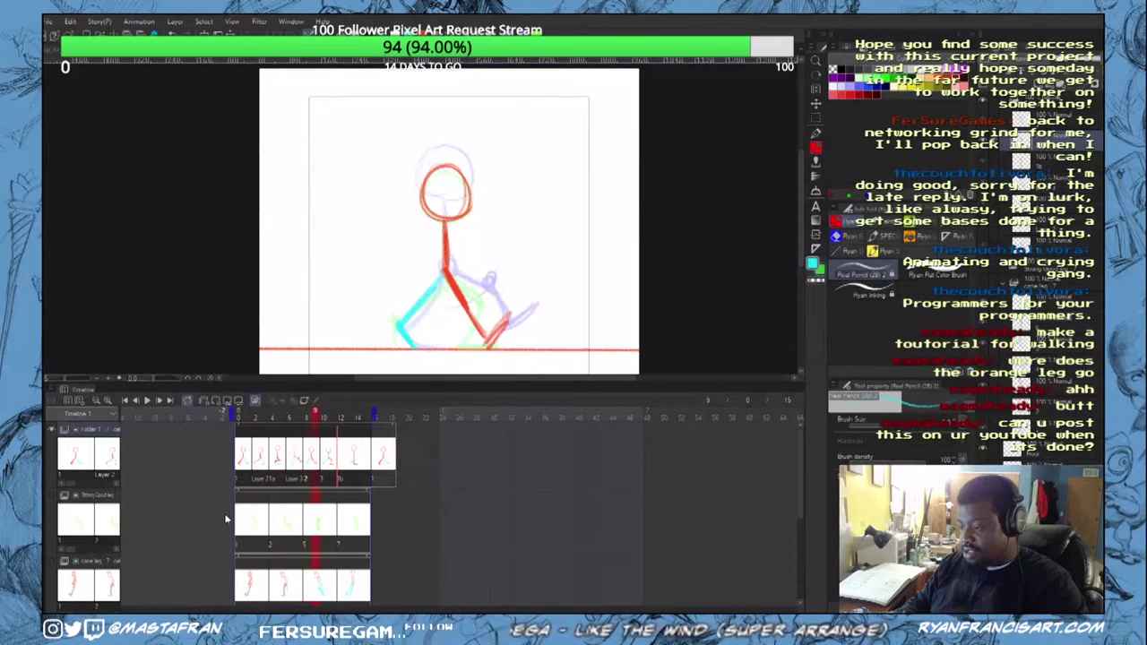
key(Right)
key(Right)
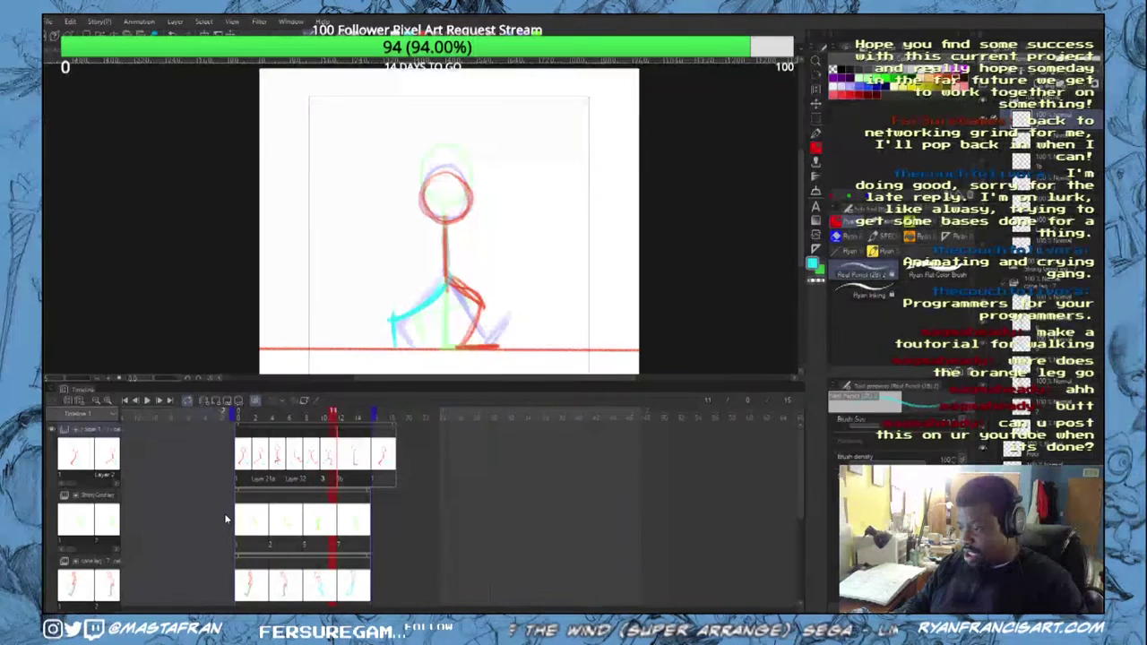
key(Right)
key(Right)
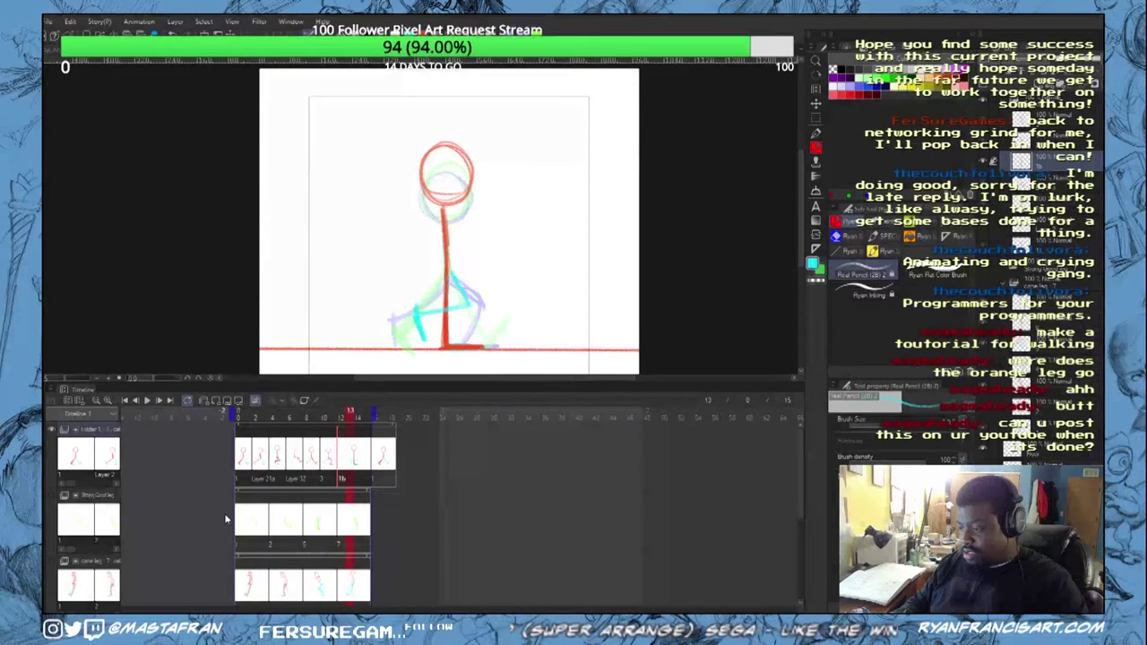
key(Right)
key(Right)
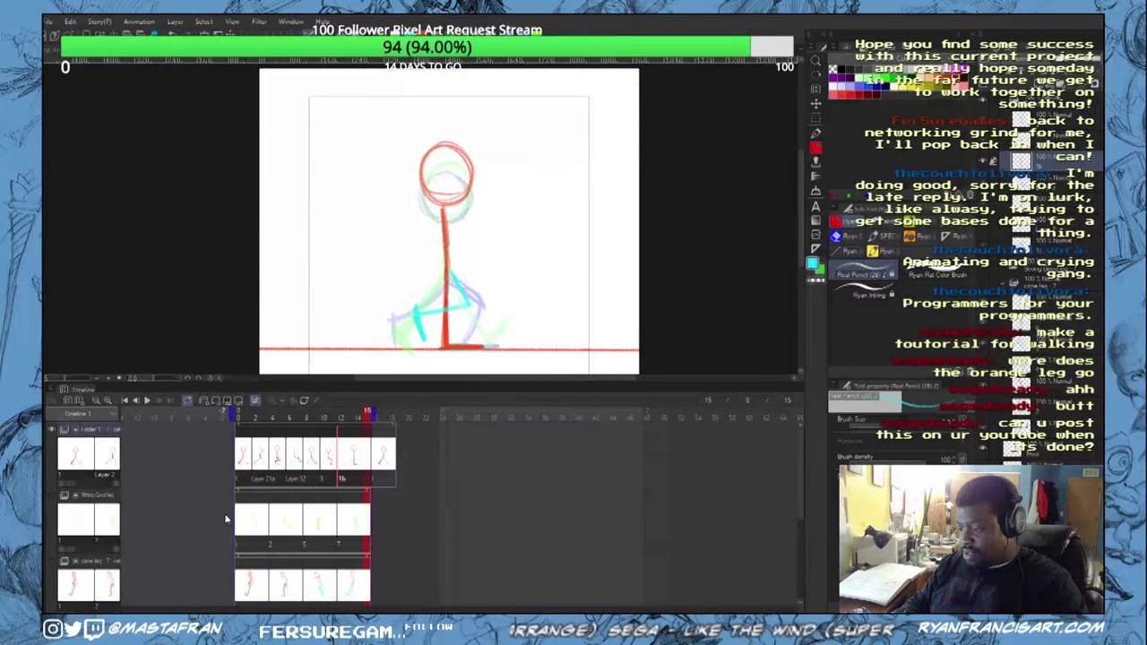
Step: Extend the playback range to 18 and add a new animation cel at frame 14, after passing pose 1b
click(361, 439)
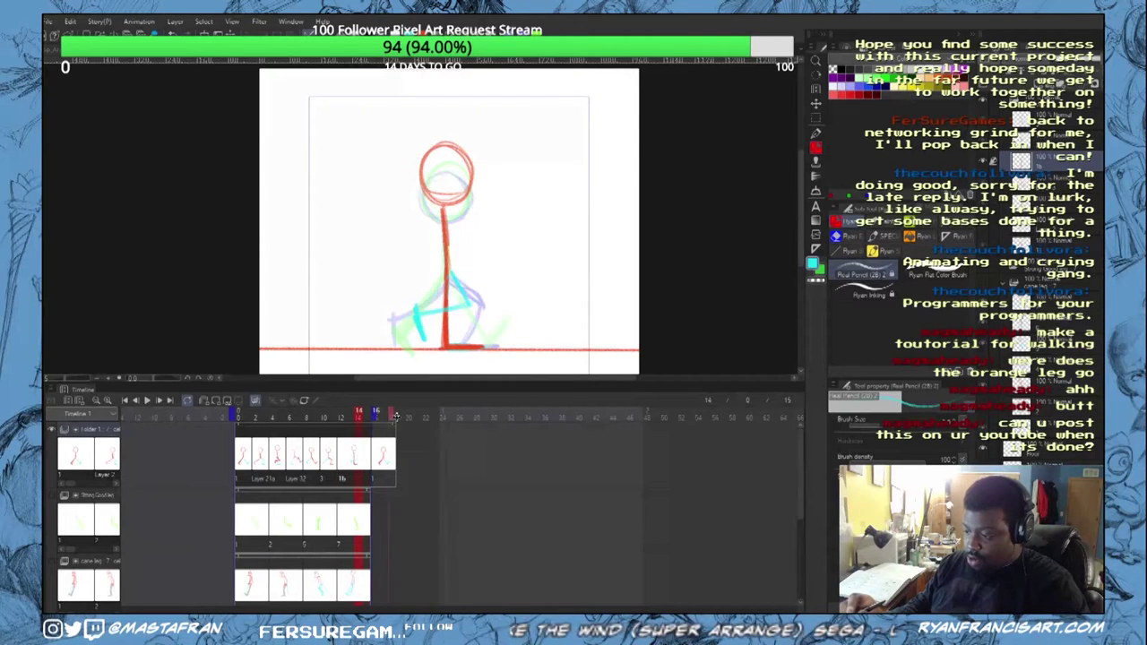
mouse_move(409, 412)
mouse_down()
mouse_move(368, 419)
mouse_move(399, 412)
mouse_up()
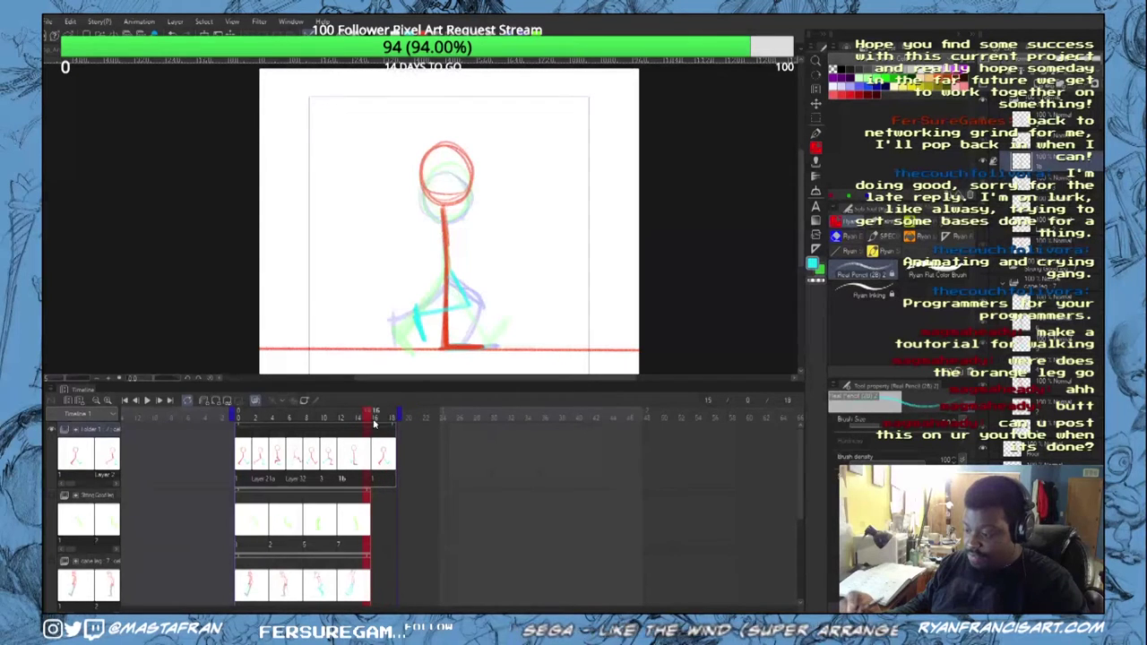
right_click(360, 455)
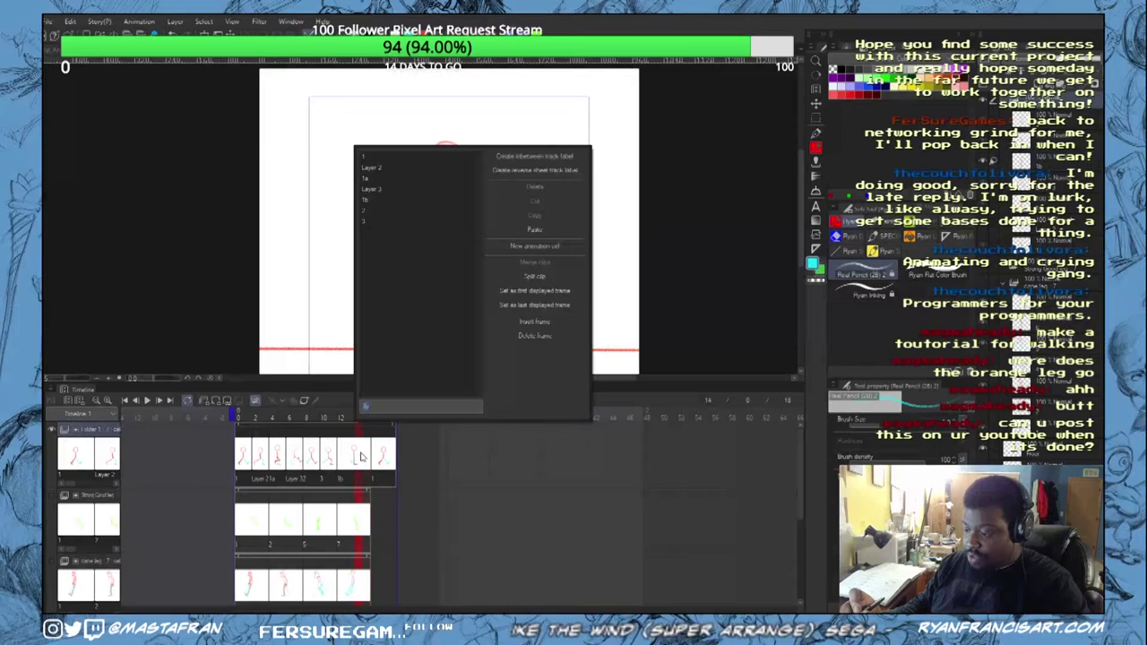
click(544, 244)
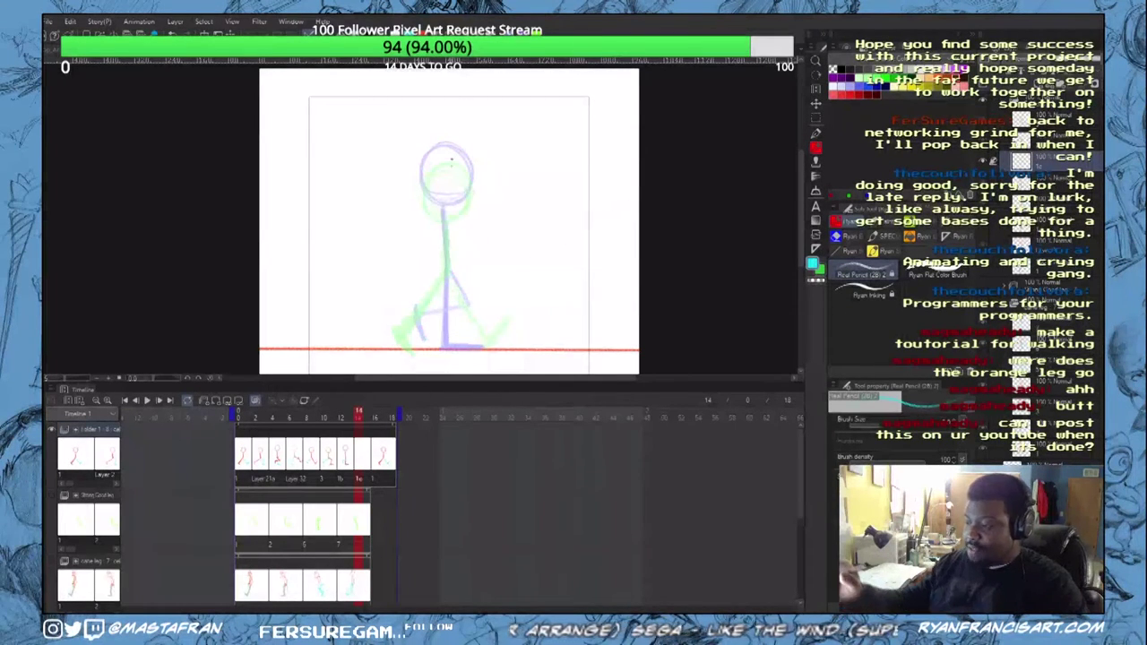
Step: Draw the head circle and the torso line down to the hip in red on the frame 14 cel
click(856, 94)
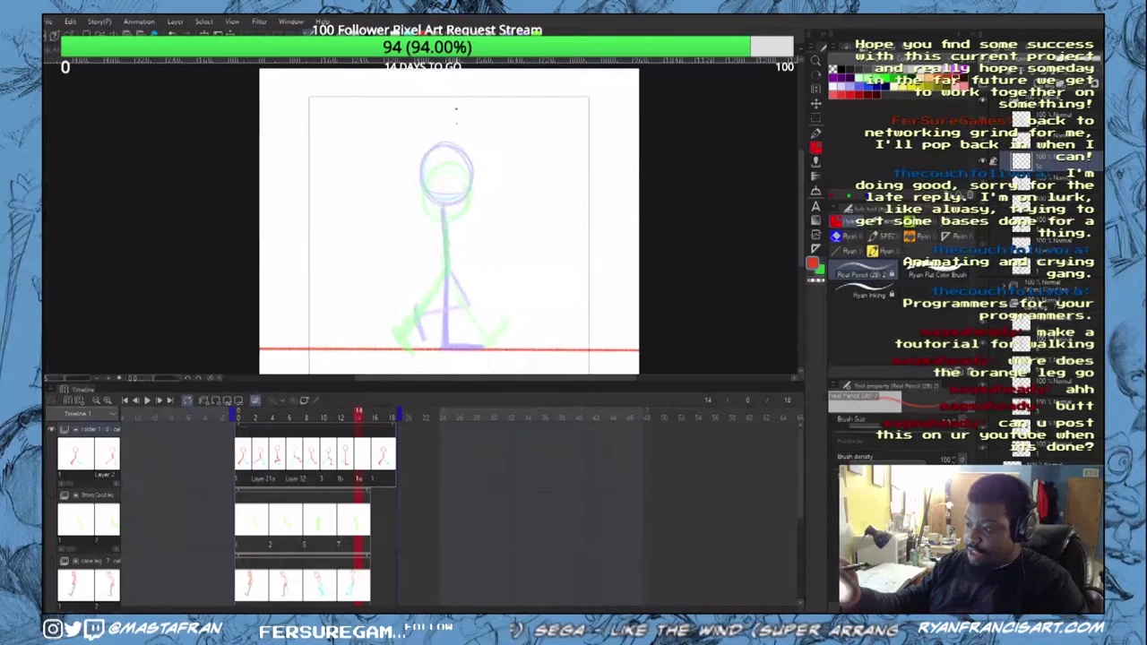
drag(440, 144, 441, 197)
drag(463, 154, 460, 195)
mouse_move(449, 144)
mouse_down()
mouse_move(420, 168)
mouse_move(466, 194)
mouse_move(472, 186)
mouse_up()
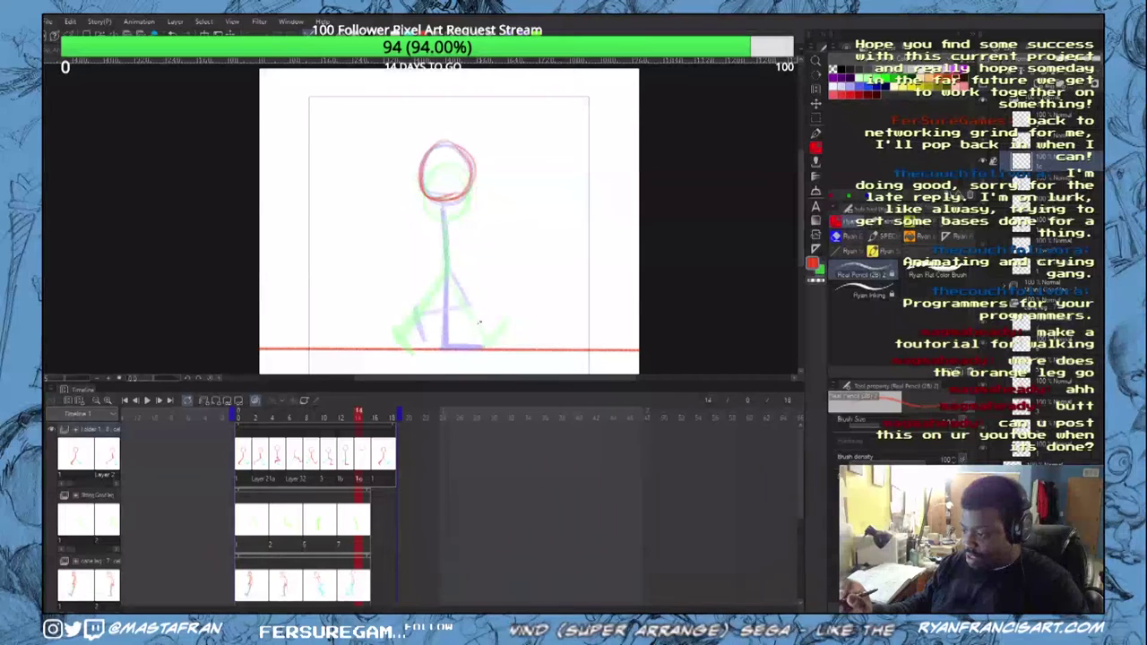
drag(446, 203, 445, 266)
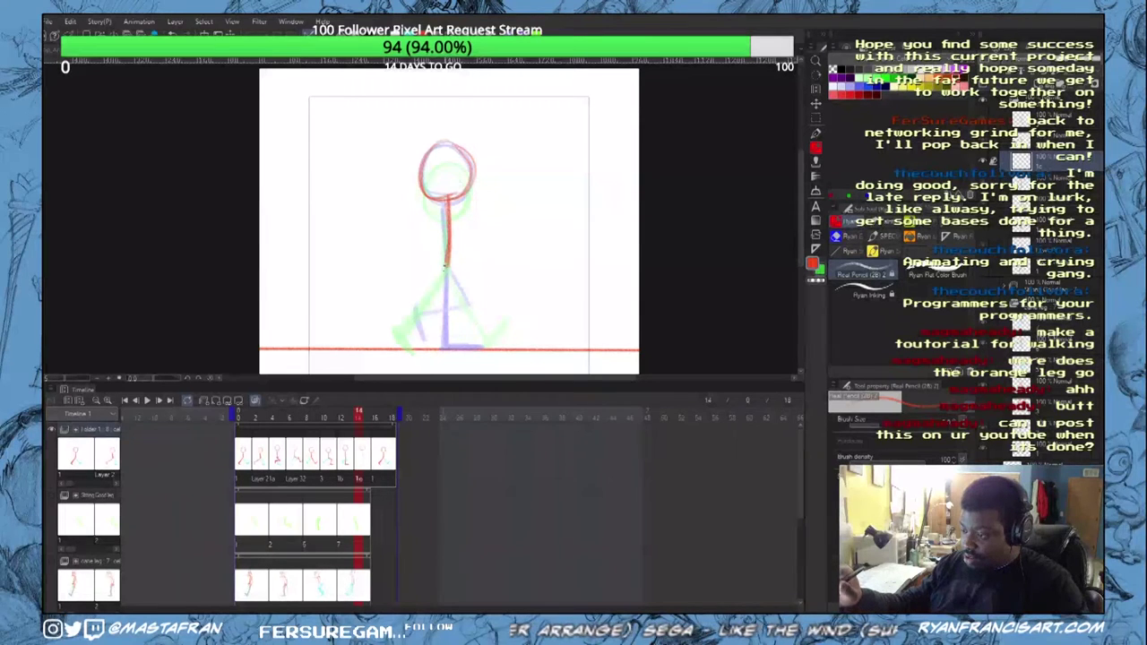
Step: Draw the forward-swinging leg in cyan on the frame 14 cel, with a bent knee and a raised foot
click(907, 78)
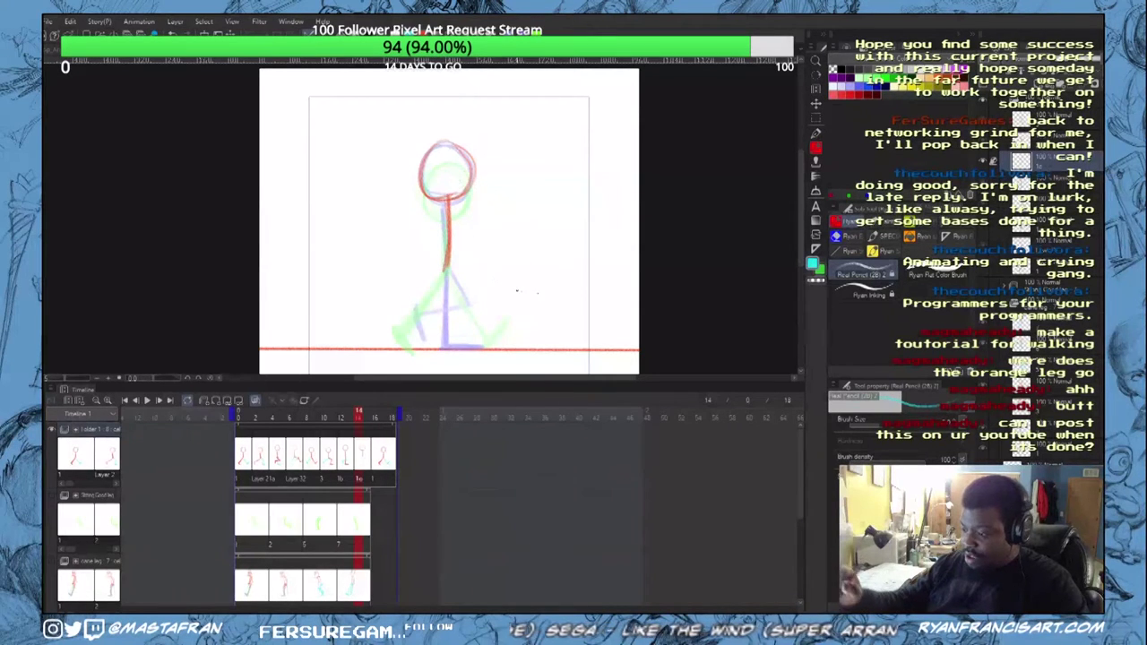
key(Left)
key(period)
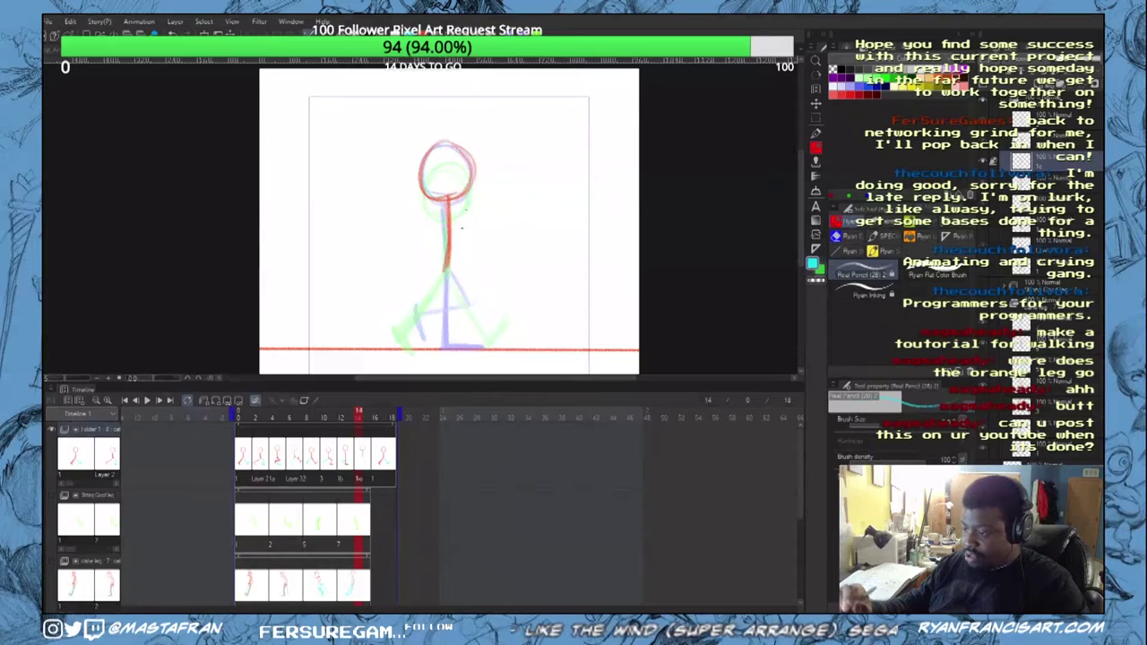
drag(450, 268, 495, 282)
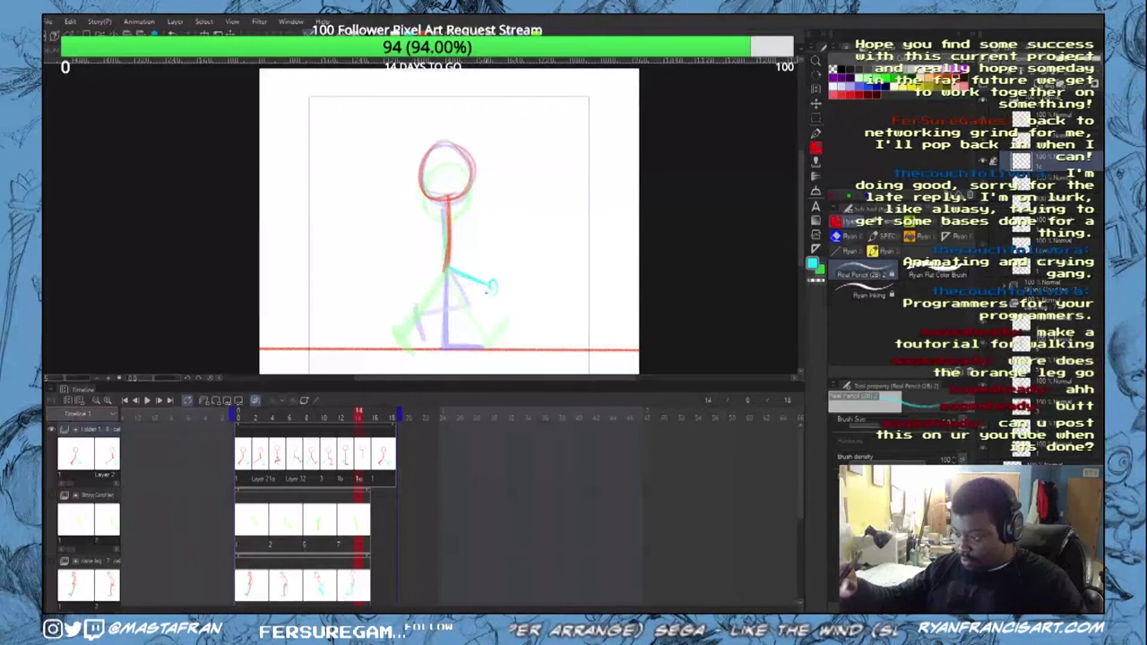
drag(490, 285, 516, 318)
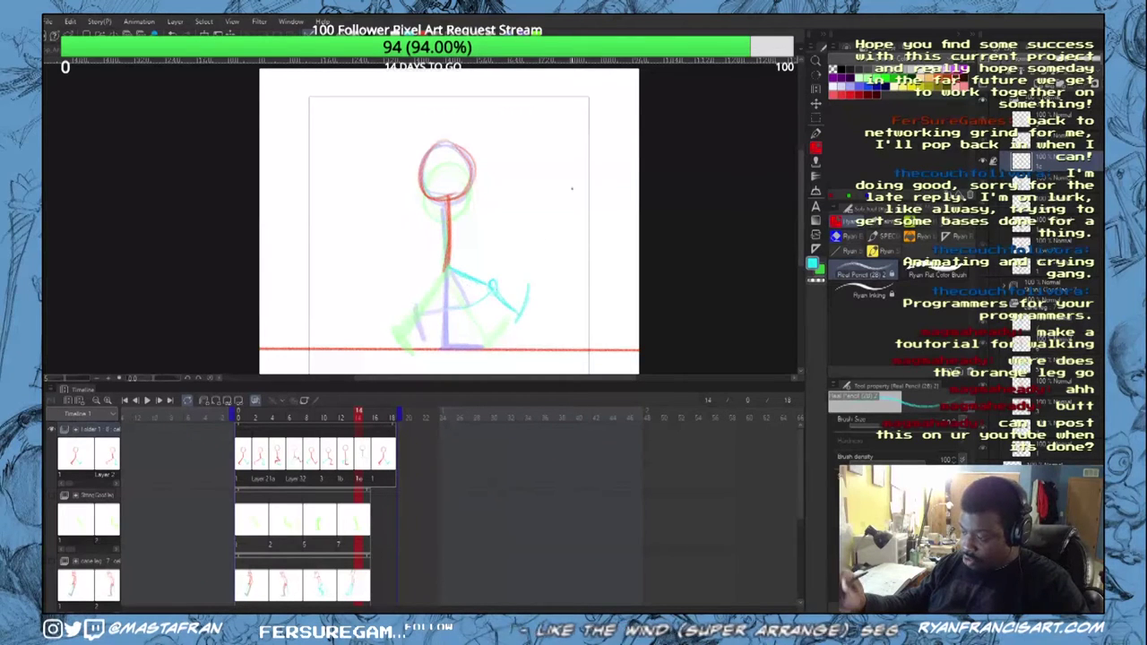
Step: Draw the trailing leg in red on the frame 14 cel, curving back from the hip with its toe on the ground, redoing the foot once
click(956, 79)
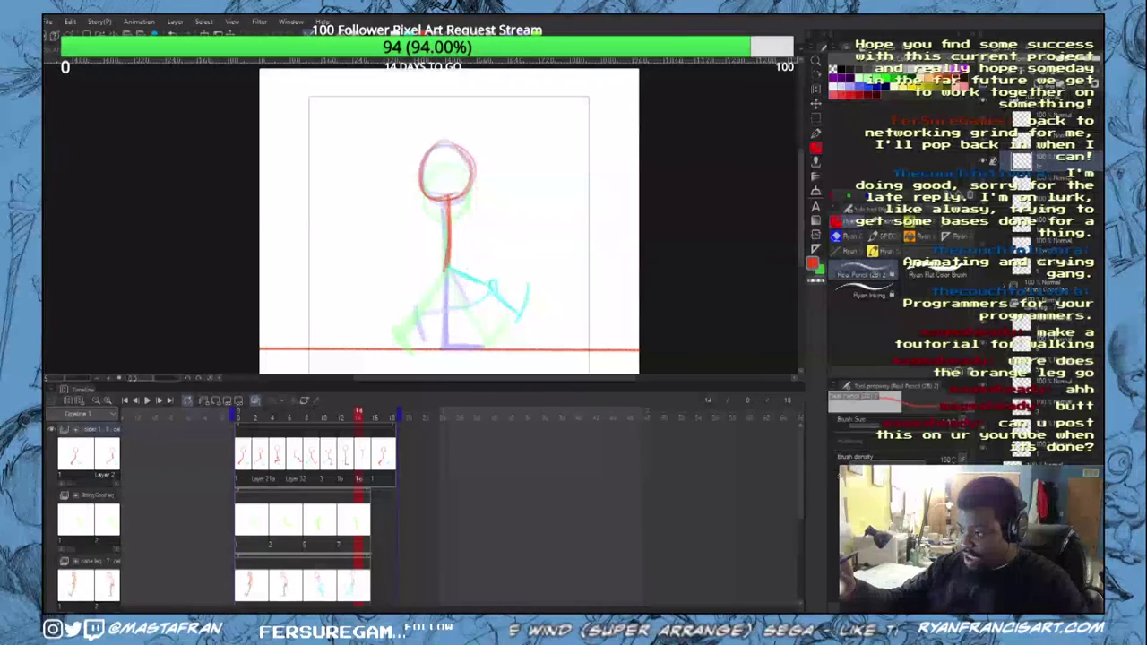
drag(396, 329, 443, 350)
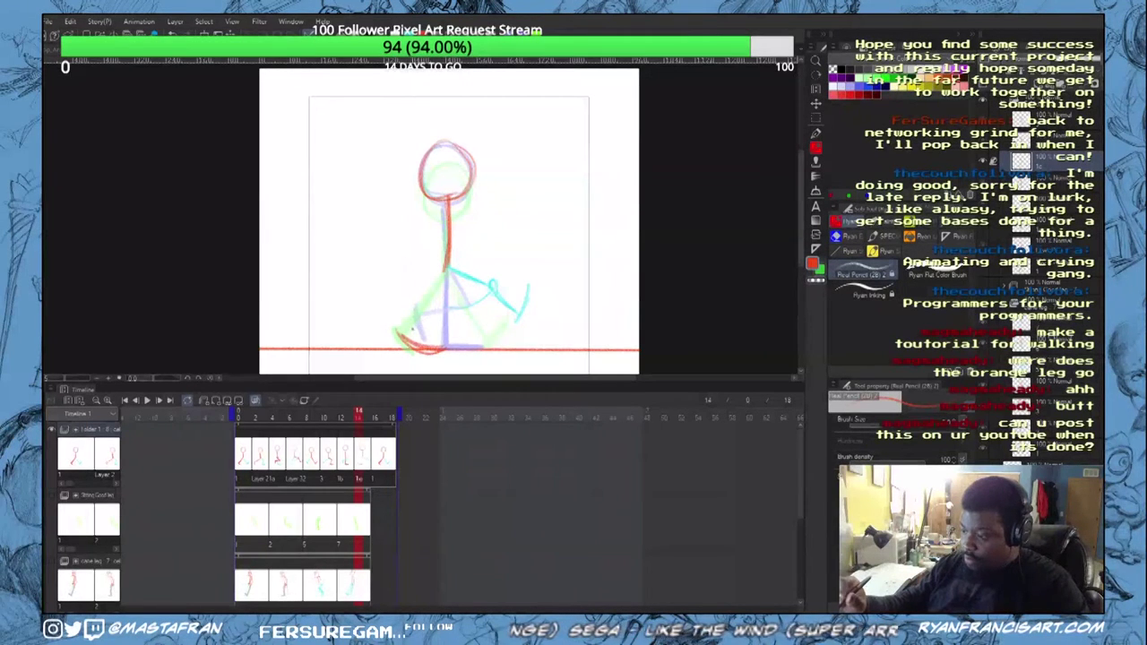
key(ctrl+z)
key(ctrl+z)
drag(402, 324, 441, 346)
mouse_move(451, 251)
mouse_down()
mouse_move(410, 318)
mouse_move(439, 345)
mouse_up()
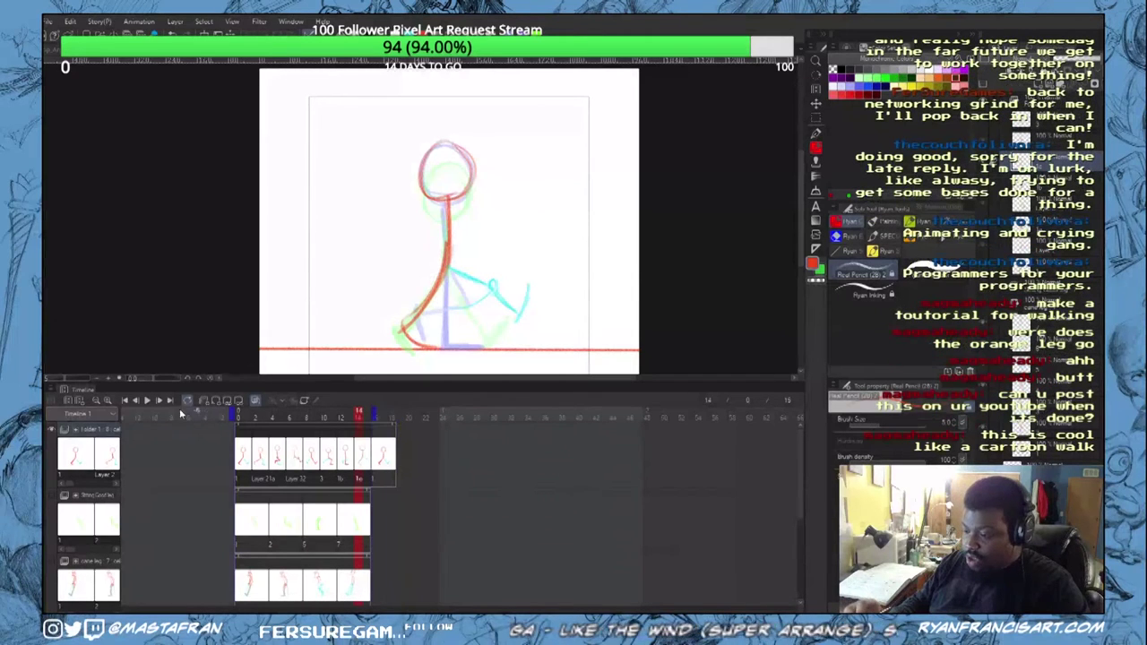
Step: Play the walk loop to check the new in-between, and return to the first stride pose
click(147, 400)
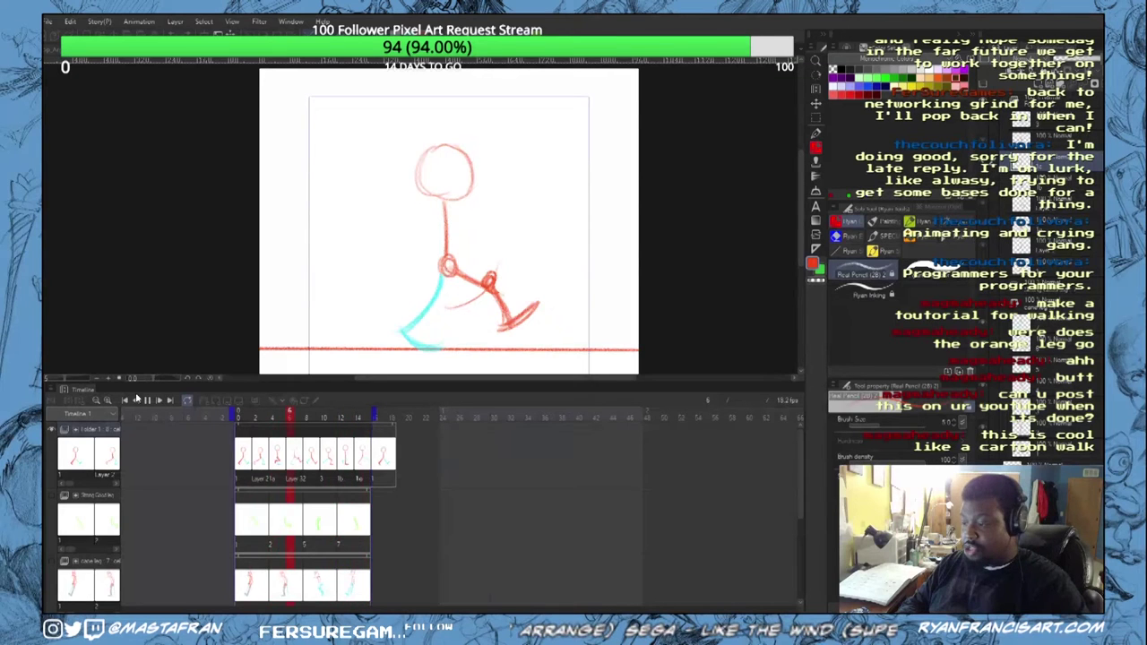
drag(301, 423, 139, 493)
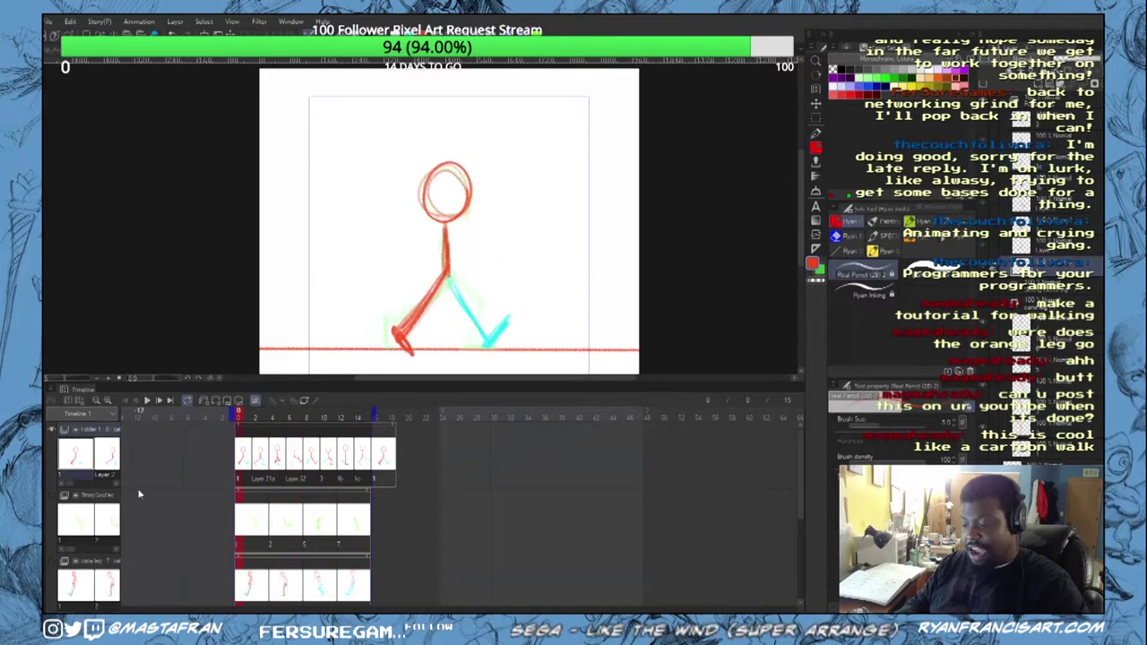
Step: Draw a cyan arm with a round hand swinging back on the first stride pose and forward on the frame 8 stride pose
alt+click(492, 338)
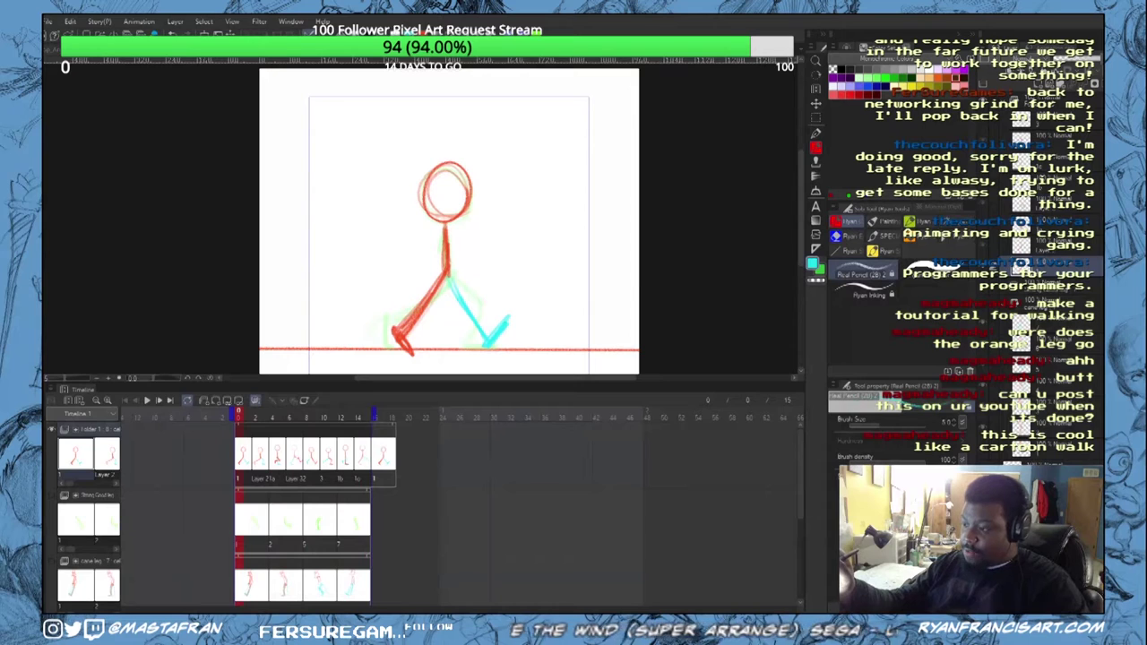
key(space)
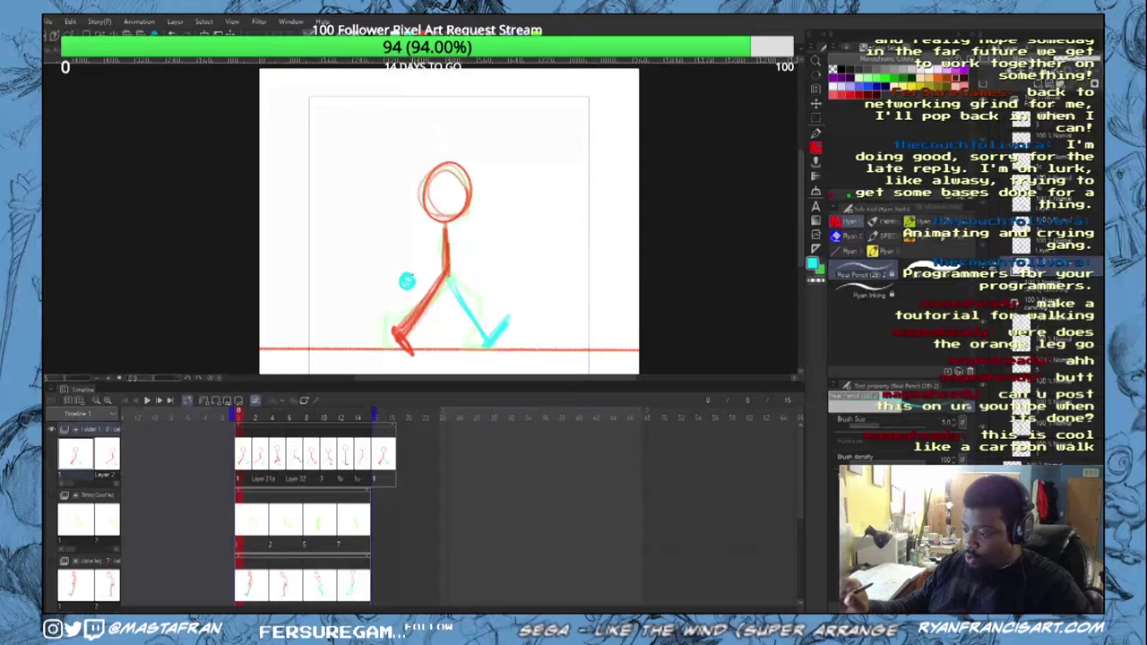
mouse_move(442, 233)
mouse_down()
mouse_move(409, 274)
mouse_move(417, 260)
mouse_up()
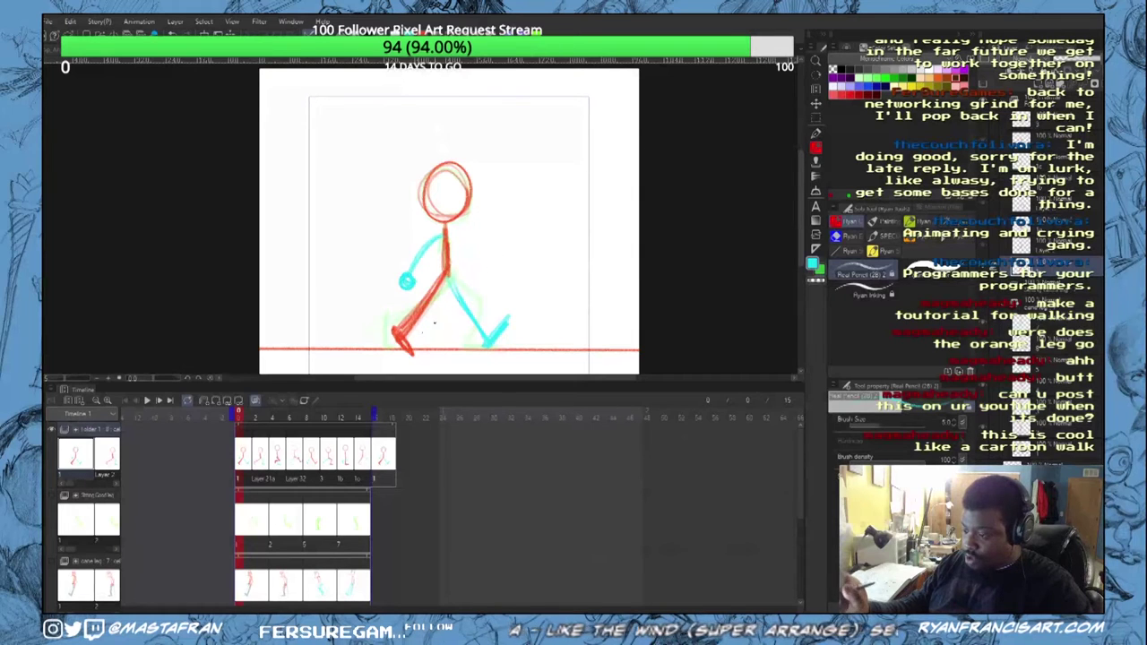
click(316, 482)
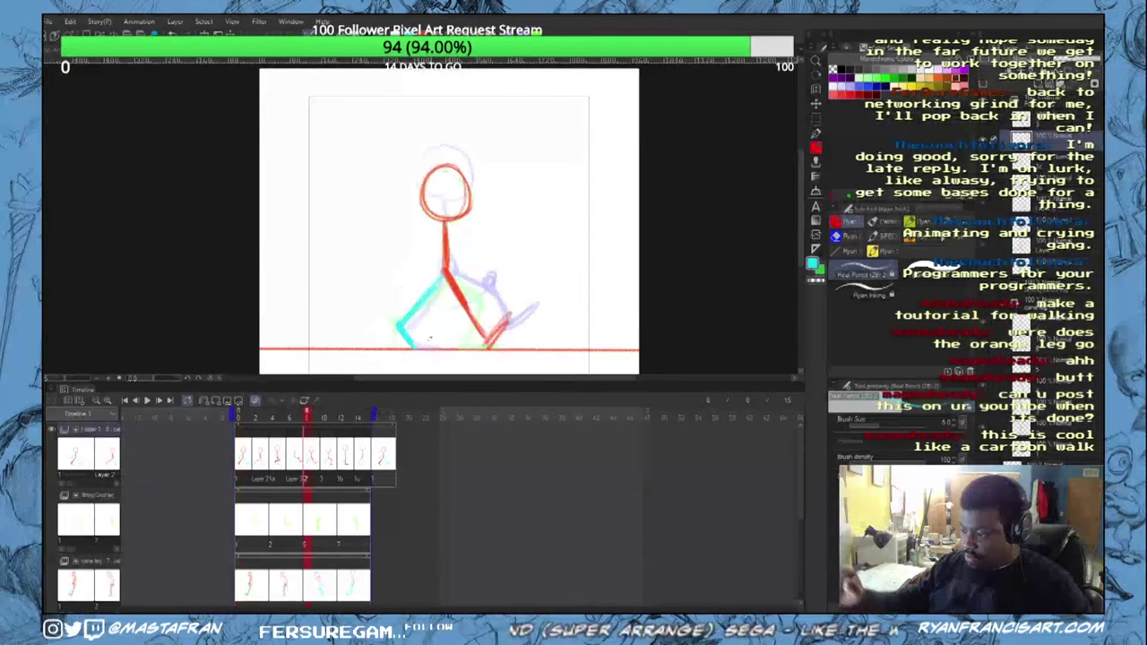
drag(447, 234, 484, 266)
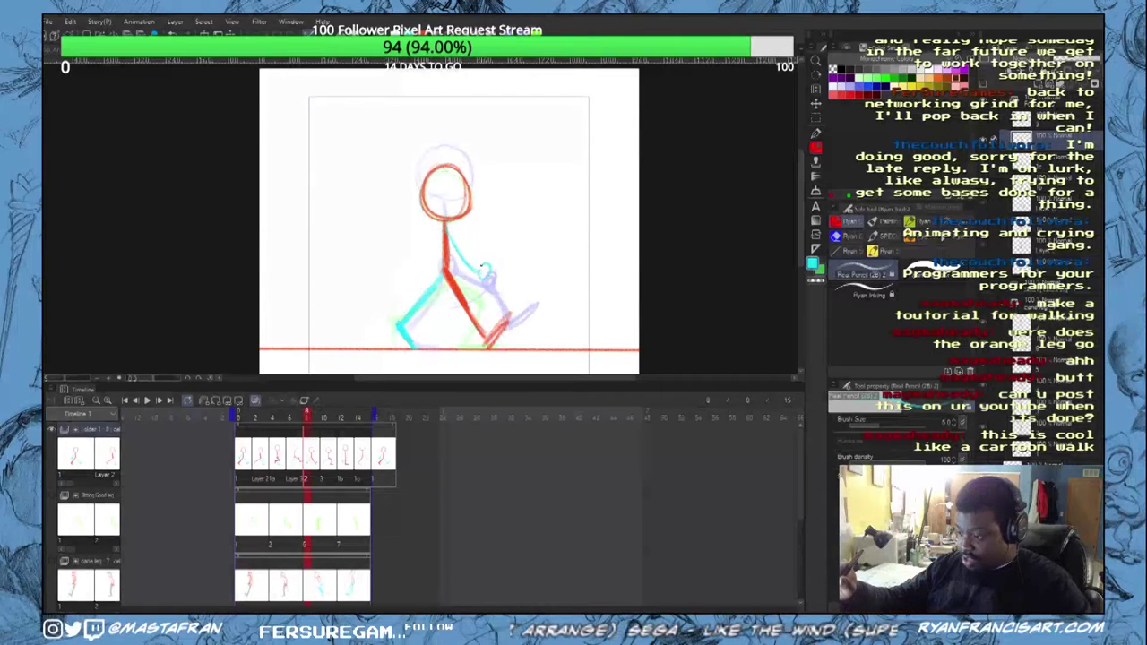
Step: Try a bent cyan arm on passing pose 1a at frame 4, with the elbow behind the torso and the hand in front of the hip
click(359, 476)
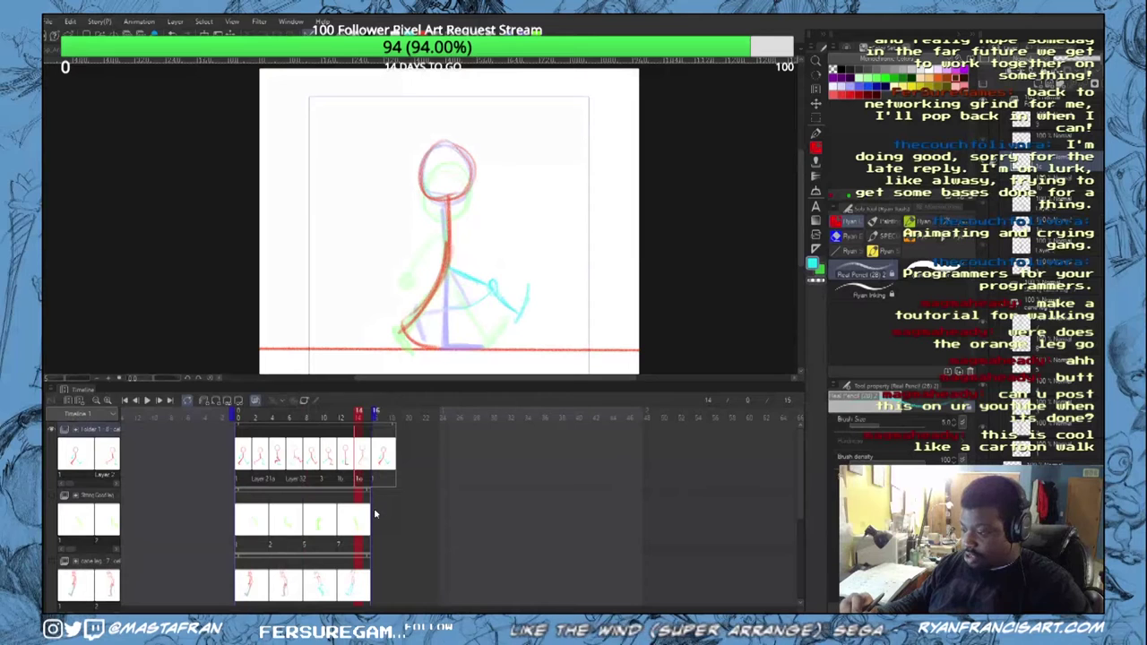
click(239, 463)
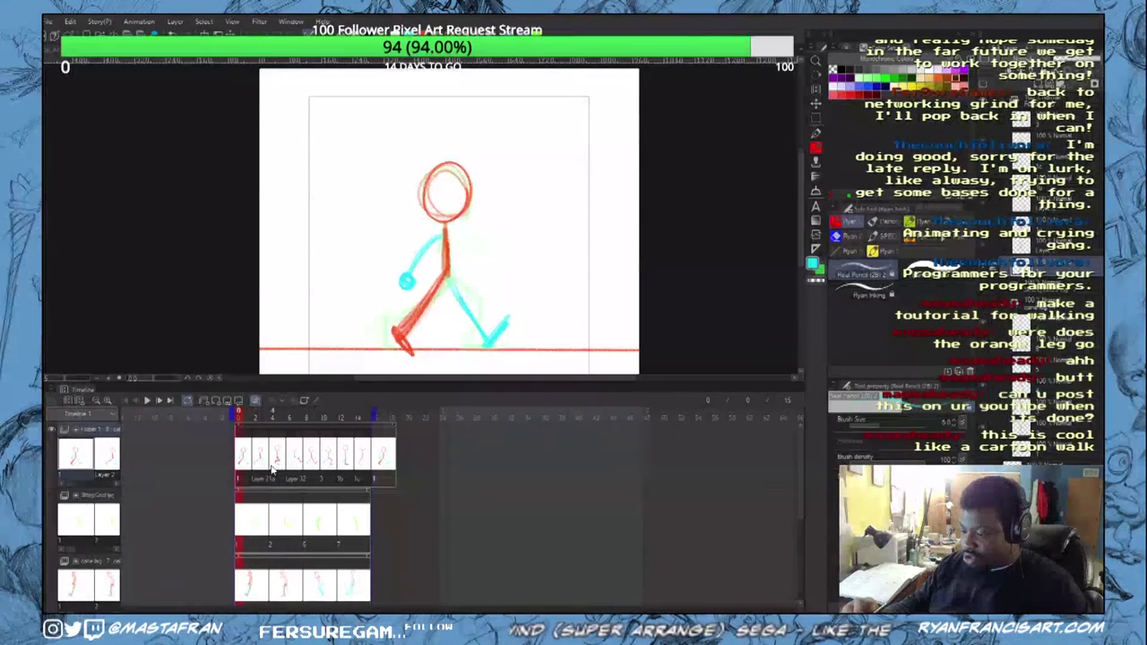
click(263, 470)
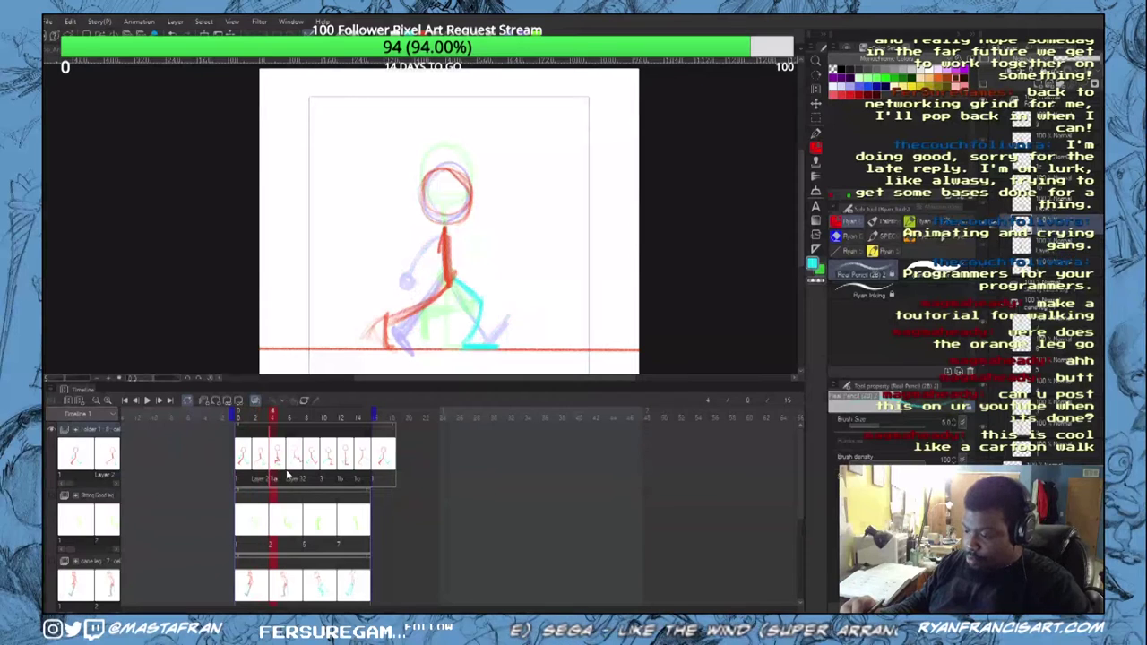
click(281, 477)
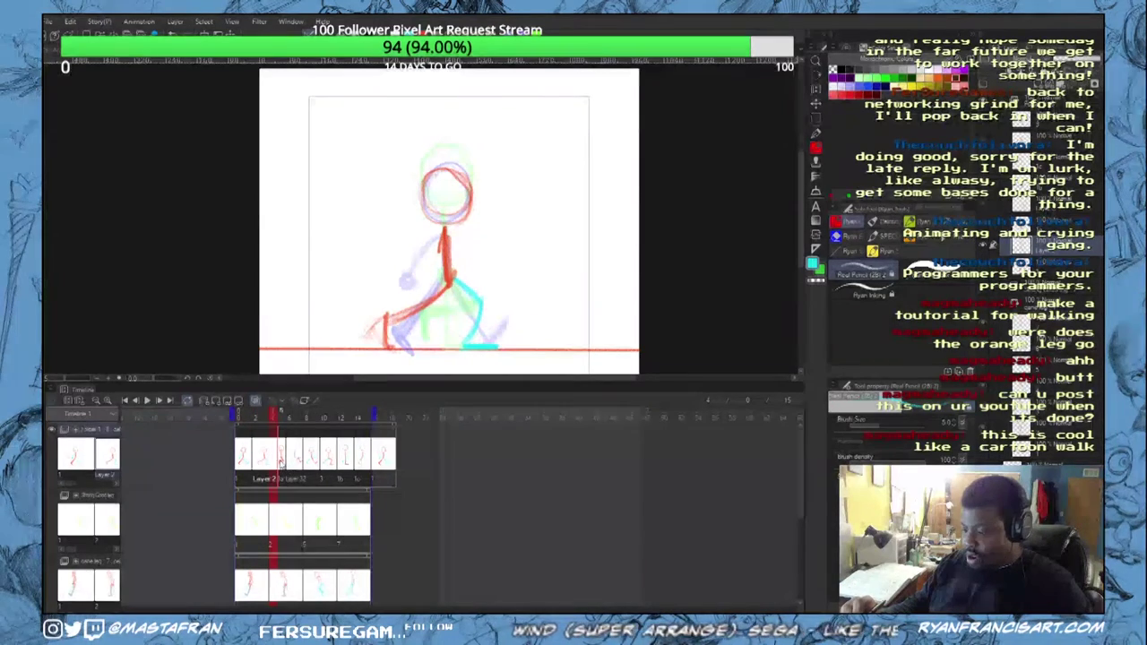
click(281, 475)
key(Left)
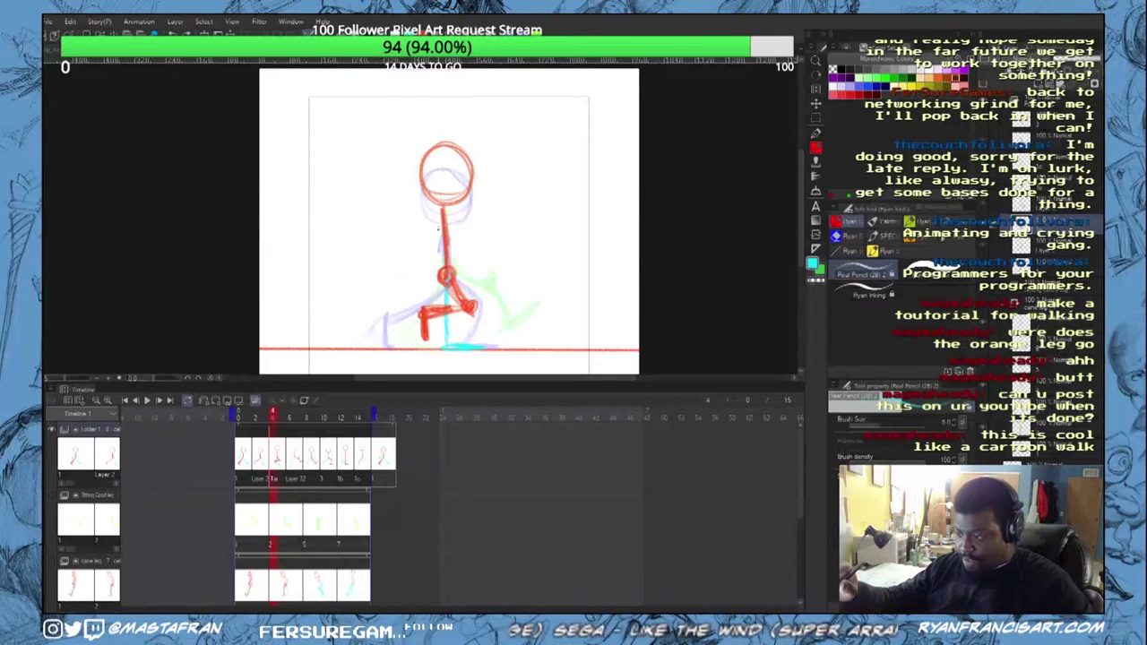
mouse_move(431, 244)
mouse_down()
mouse_move(437, 230)
mouse_move(464, 271)
mouse_up()
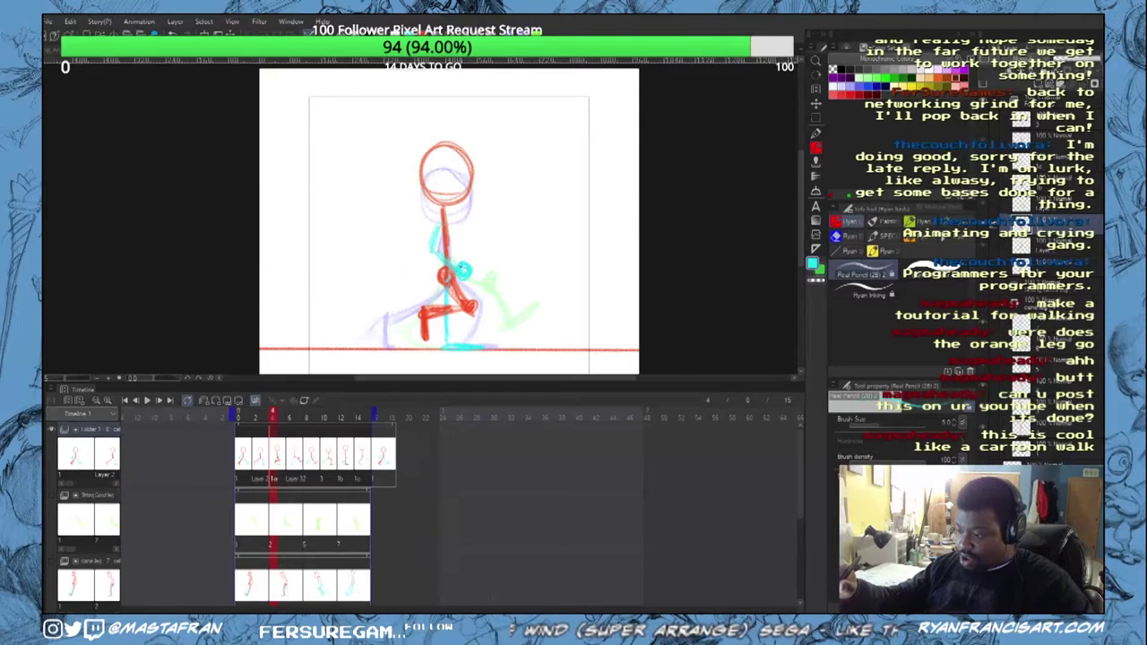
drag(446, 213, 434, 242)
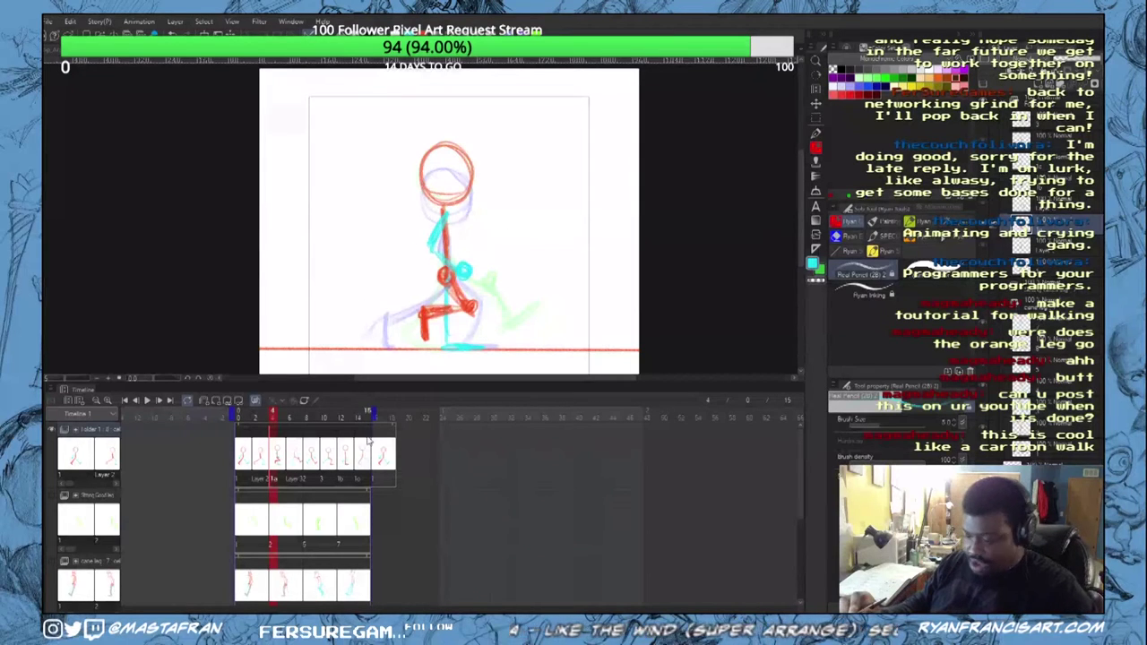
Step: Compare the bent arm with the neighbouring poses and undo it on passing pose 1a
key(Left)
key(Left)
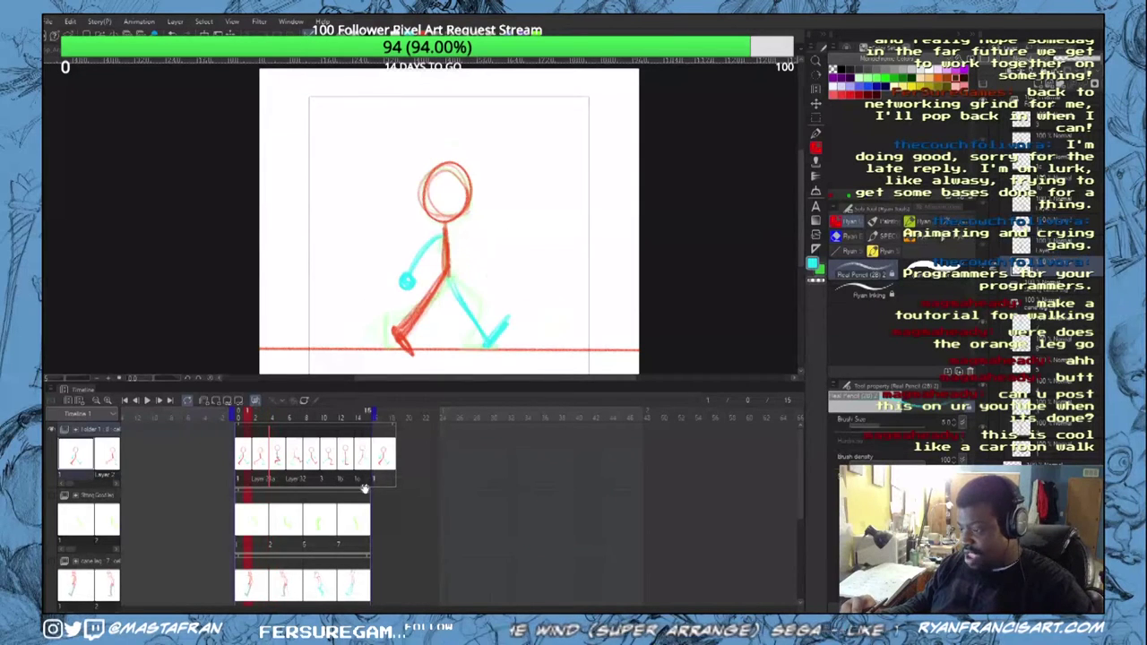
key(space)
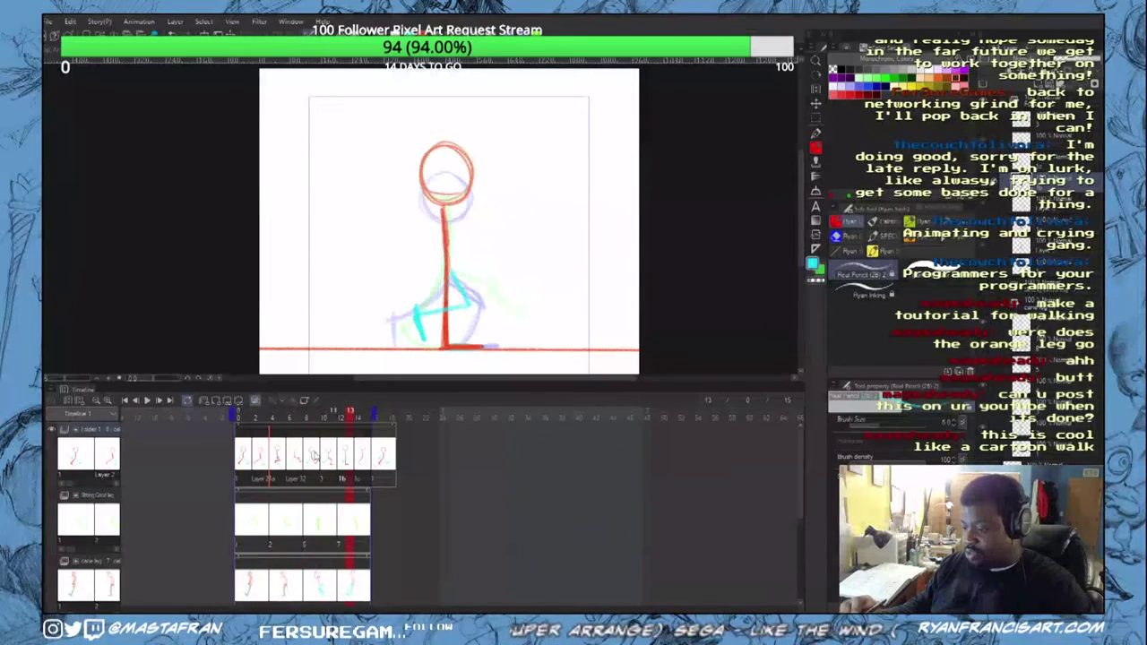
click(279, 462)
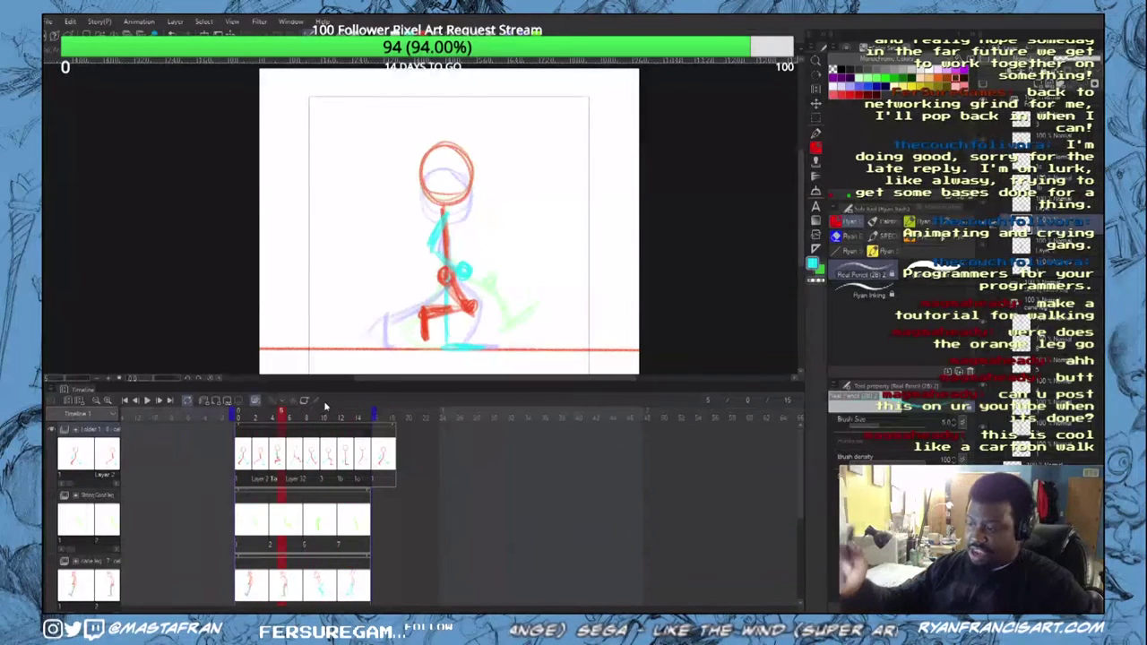
key(ctrl+z)
key(ctrl+z)
key(ctrl+z)
key(ctrl+z)
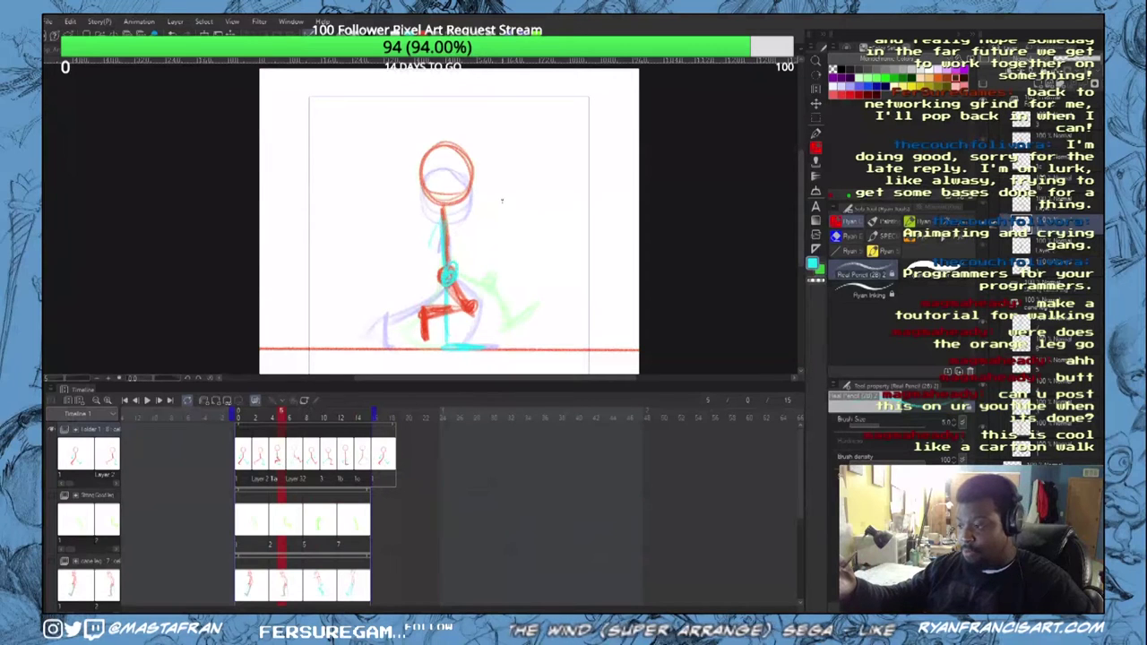
Step: Step between the first stride pose and passing pose 1a to compare the arms, and undo the straight cyan arm on 1a
key(Left)
key(Left)
key(Left)
key(Left)
key(Left)
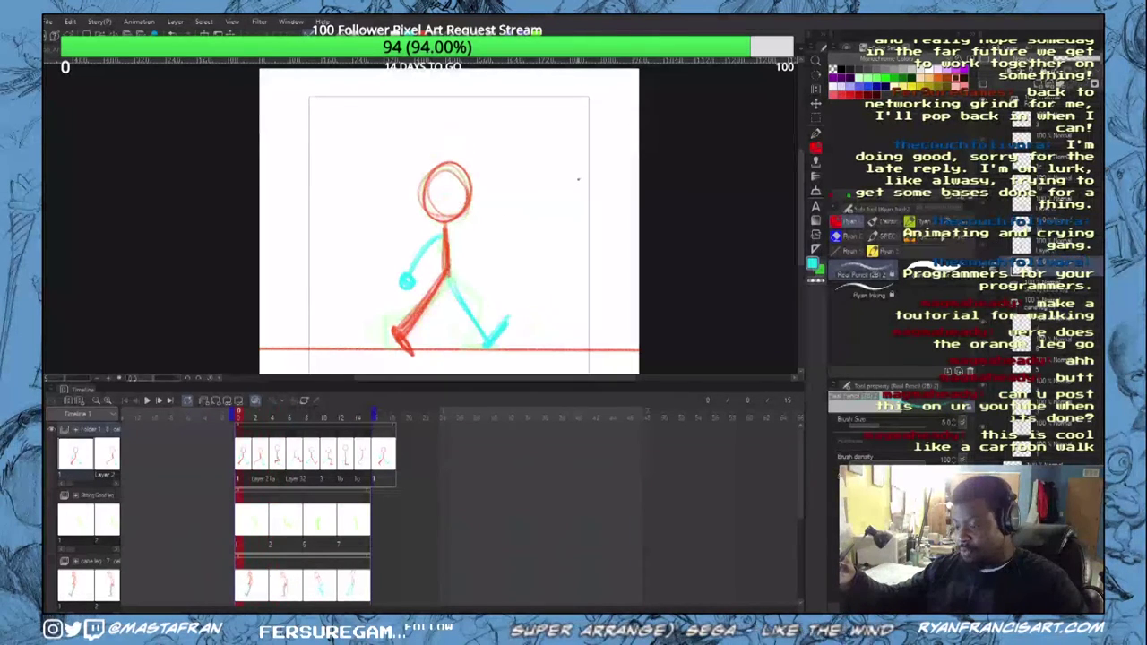
key(Right)
key(Right)
key(Right)
key(Right)
key(Right)
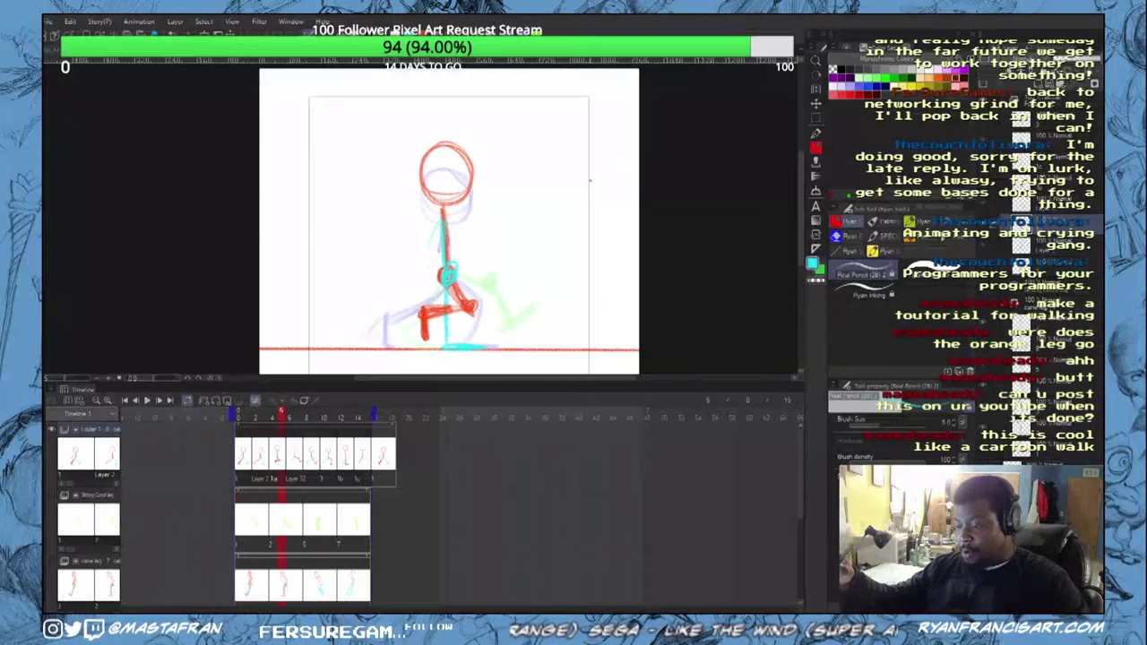
key(ctrl+z)
key(ctrl+z)
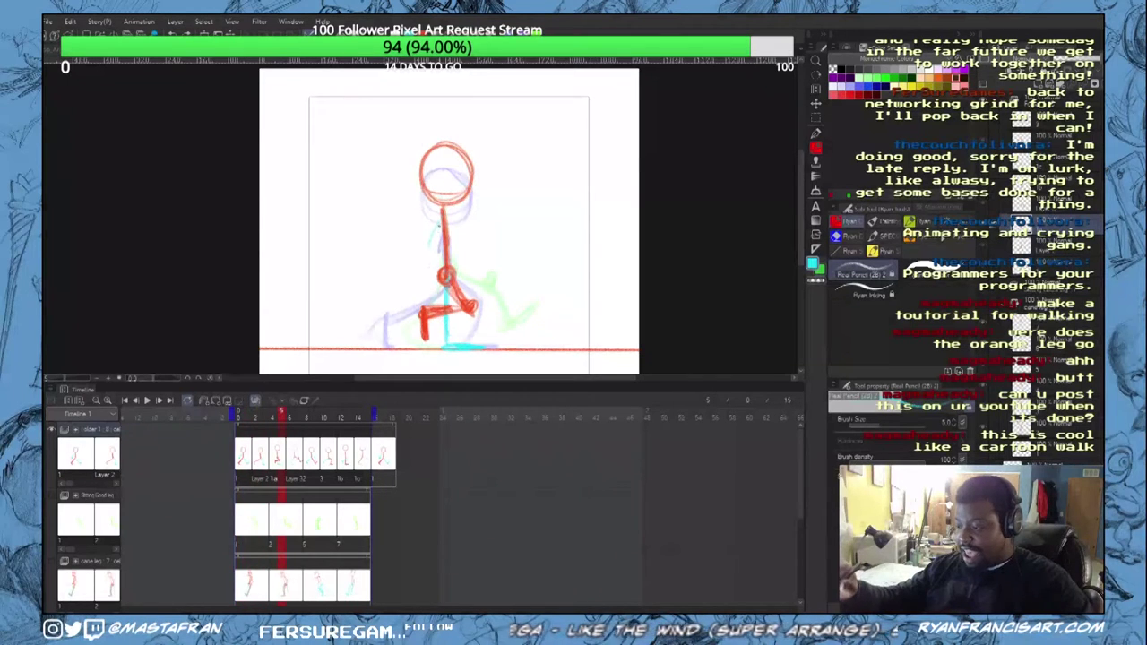
Step: Draw a bent cyan arm on passing pose 1a, with the elbow behind the torso and a round hand in front of the hip
mouse_move(440, 211)
mouse_down()
mouse_move(431, 244)
mouse_move(463, 270)
mouse_up()
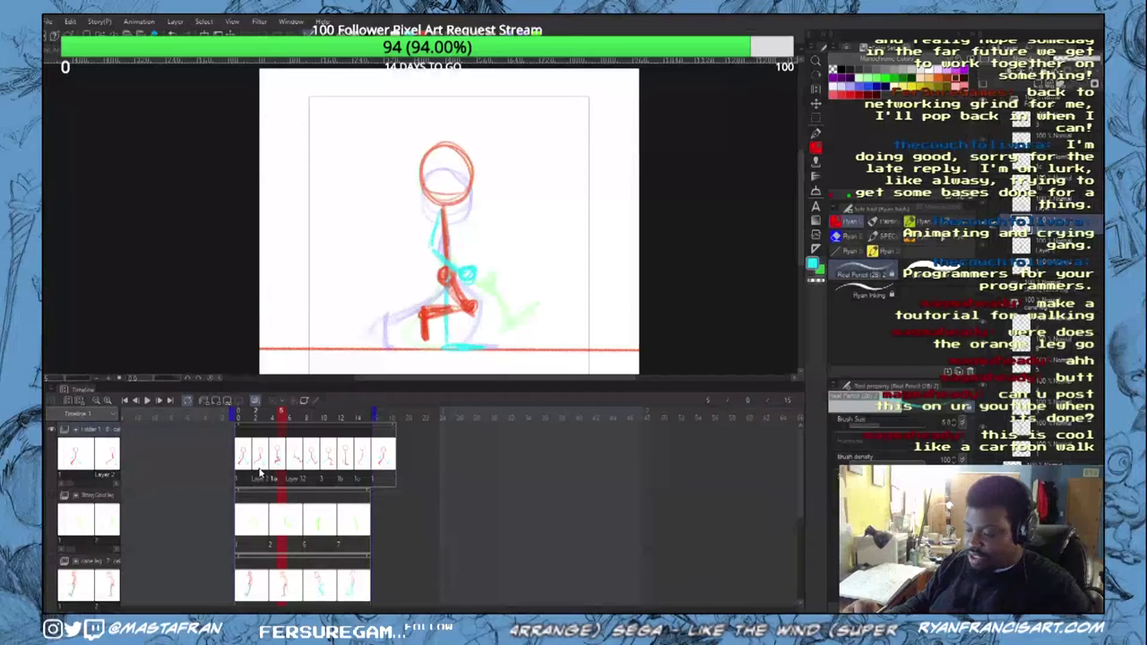
mouse_move(275, 418)
mouse_down()
mouse_move(237, 419)
mouse_move(295, 428)
mouse_move(267, 433)
mouse_up()
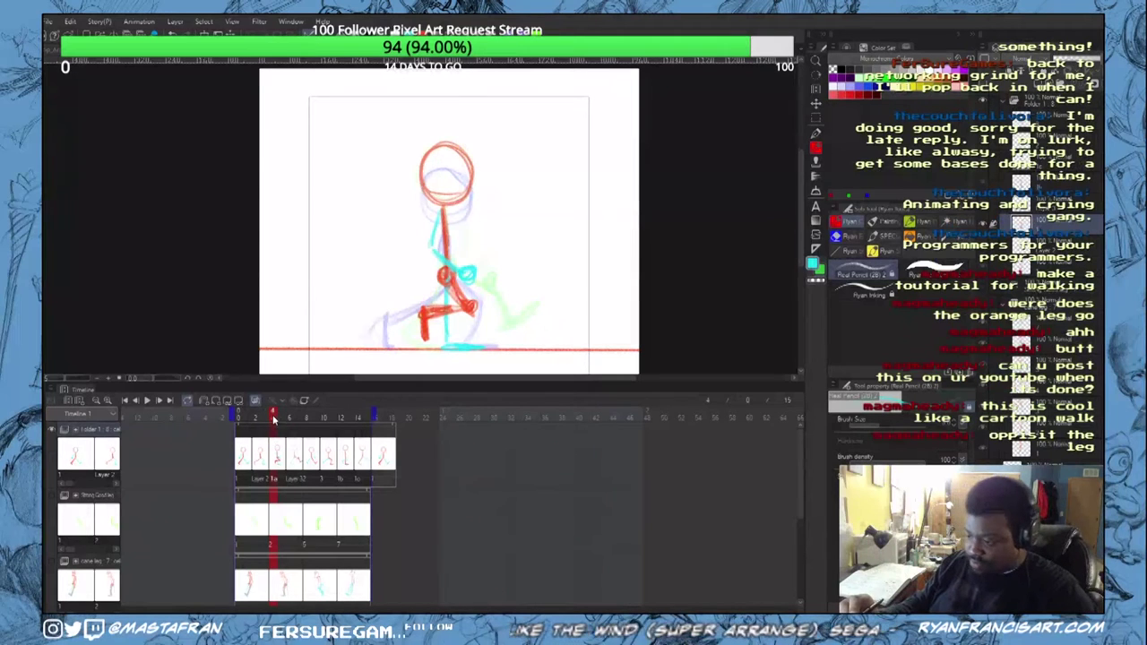
Step: On the frame 6 pose, draw a nearly straight cyan arm down the torso with a round hand just in front of the hip
click(290, 419)
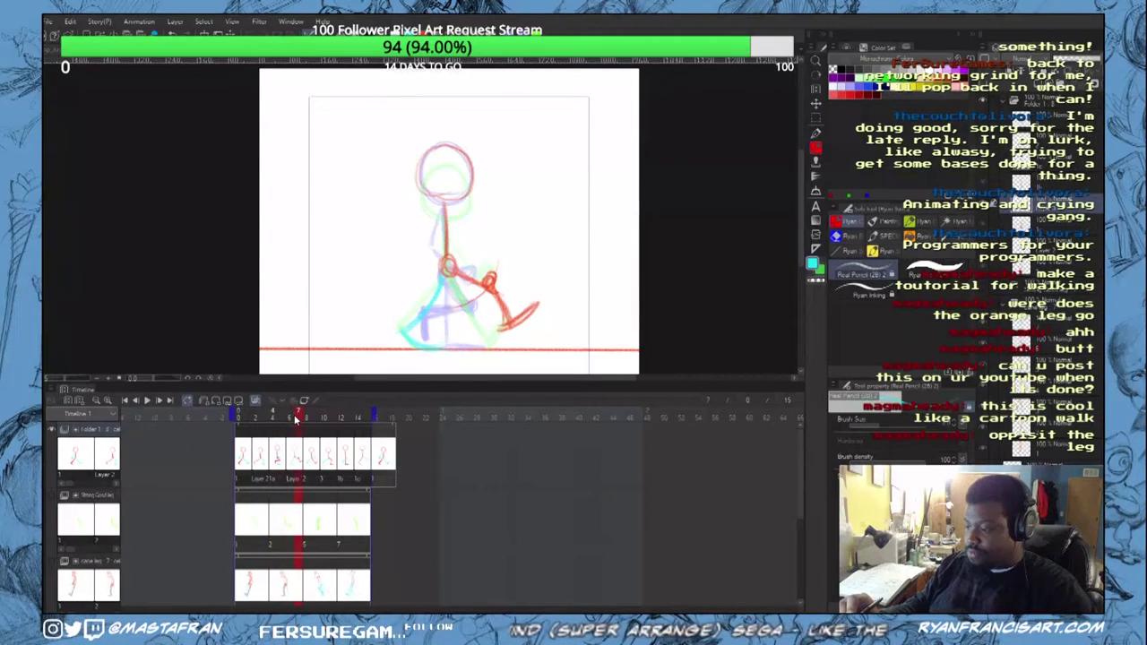
mouse_move(296, 419)
mouse_down()
mouse_move(235, 437)
mouse_move(299, 439)
mouse_move(313, 425)
mouse_move(291, 436)
mouse_up()
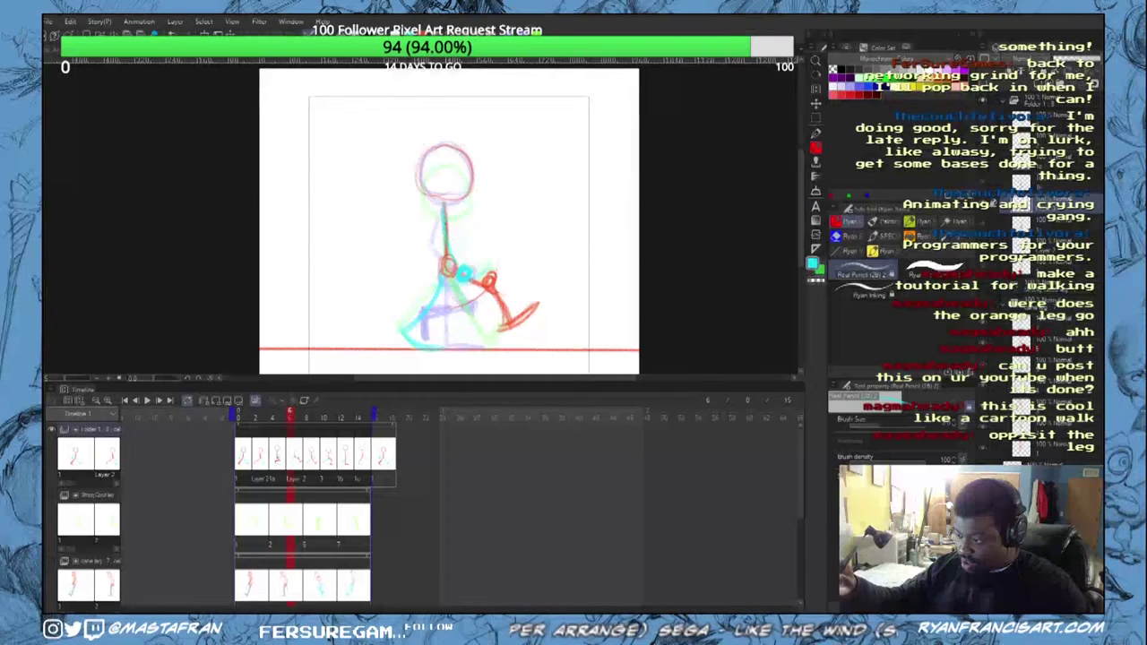
drag(457, 267, 446, 206)
key(g)
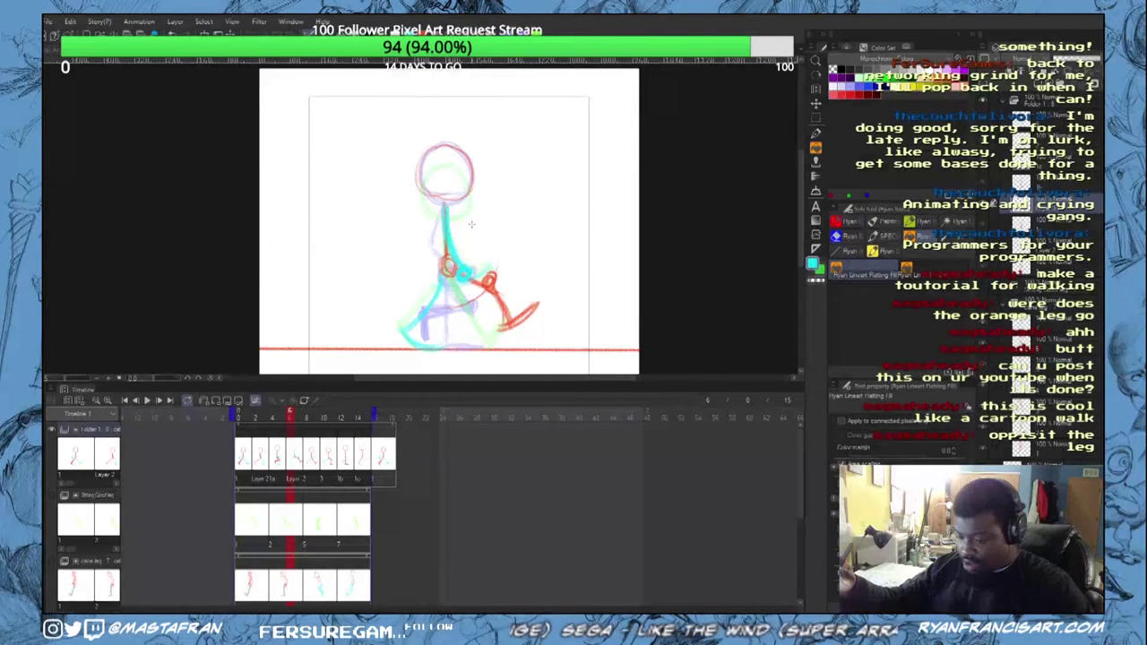
Step: Compare the arms on the neighbouring poses and erase the bent cyan arm from passing pose 1a
key(Left)
key(Left)
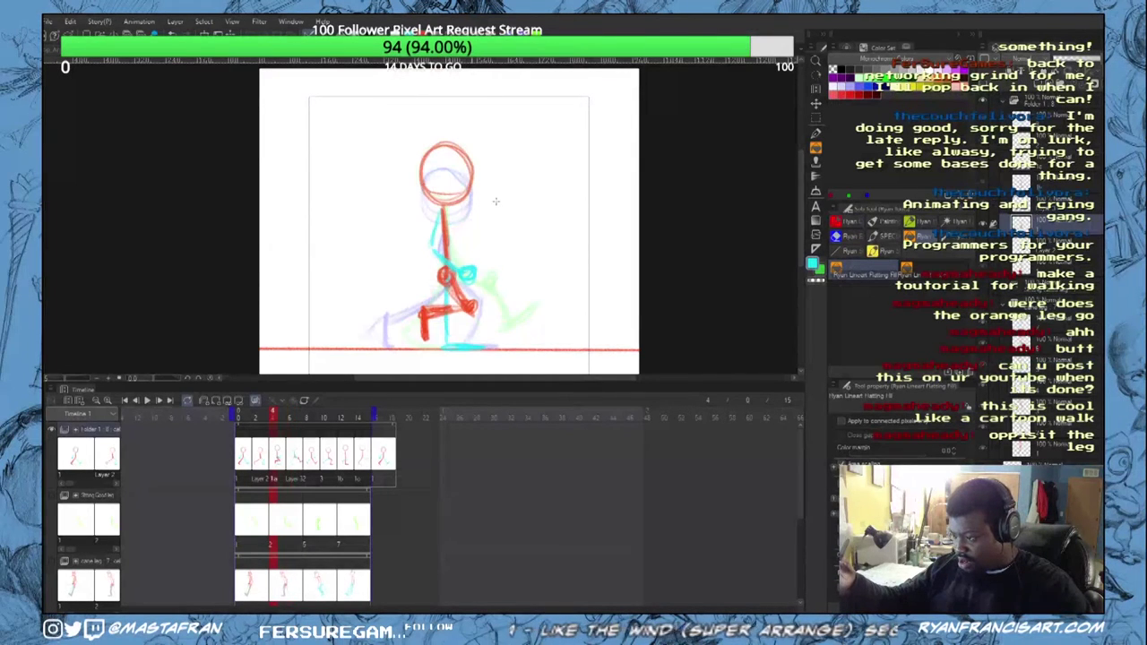
key(Left)
key(Left)
key(Right)
key(Right)
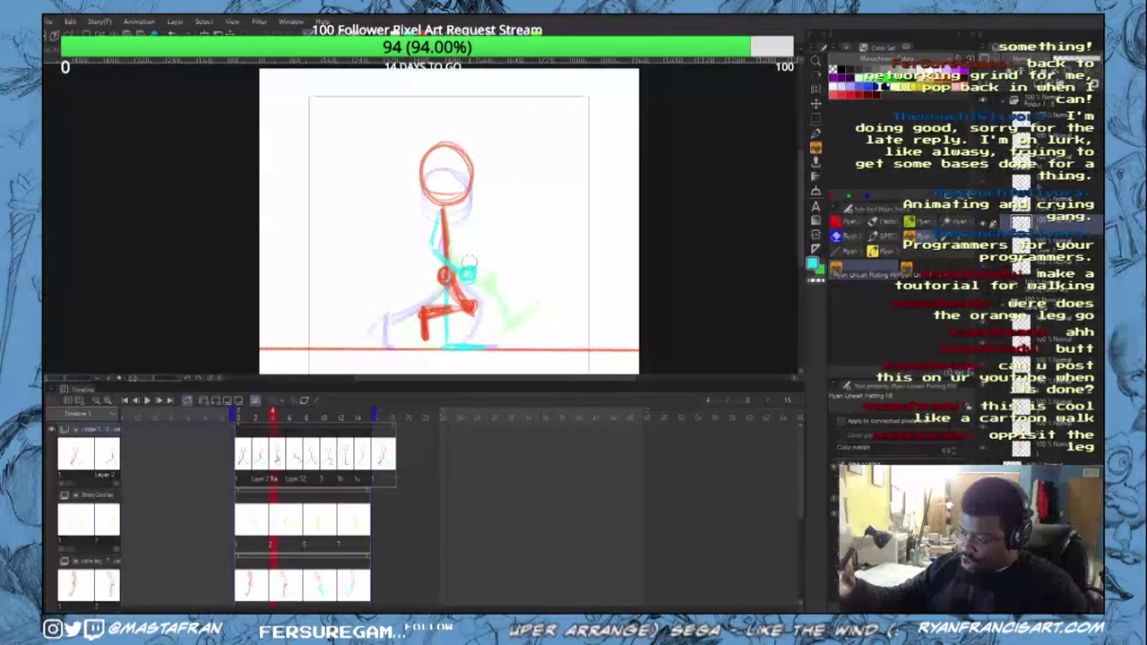
drag(467, 264, 462, 277)
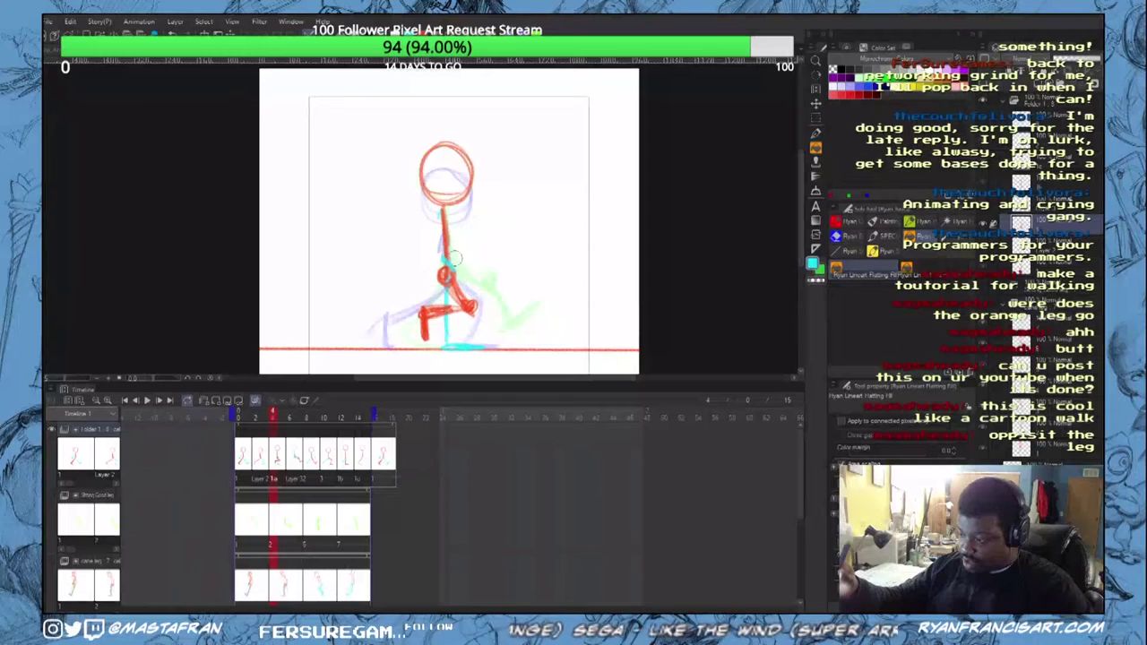
Step: Step through the early poses and play the walk cycle to check the arm swing
key(Left)
key(Left)
key(Left)
key(Left)
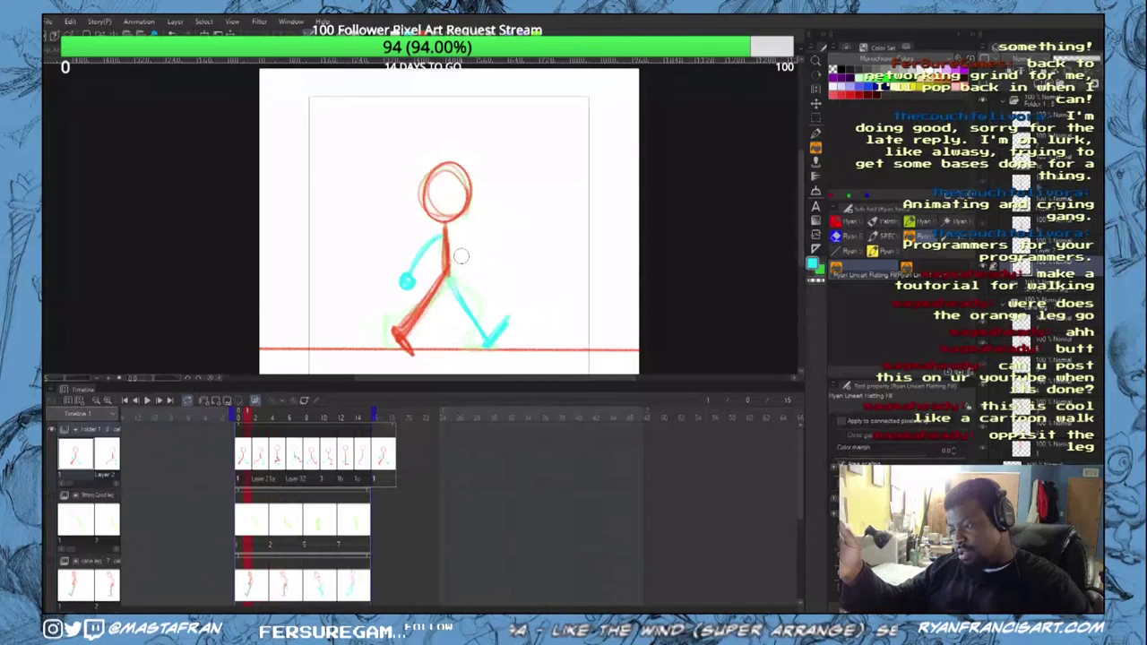
key(Right)
key(Right)
key(Right)
key(Right)
key(Right)
key(Right)
key(Right)
key(Right)
key(Right)
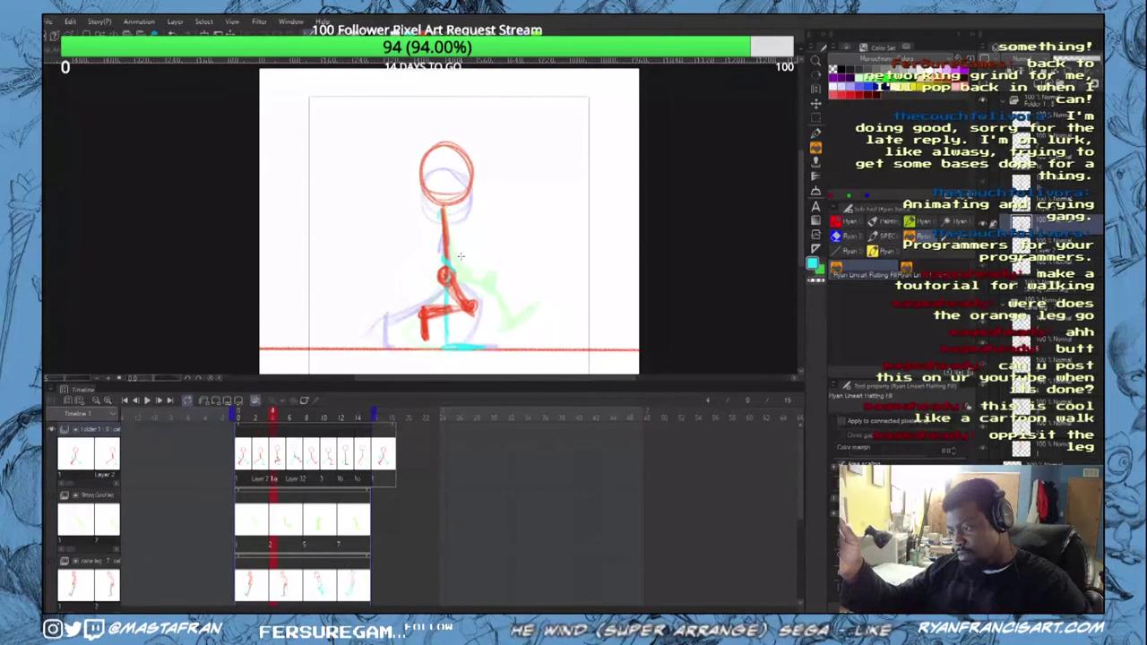
key(space)
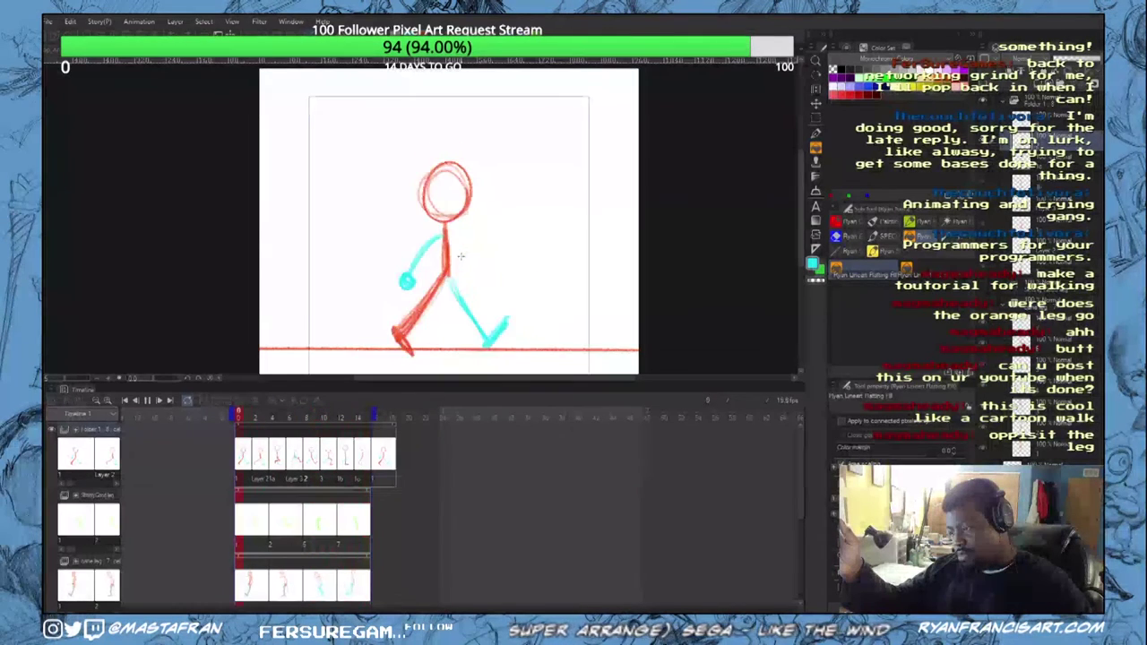
key(space)
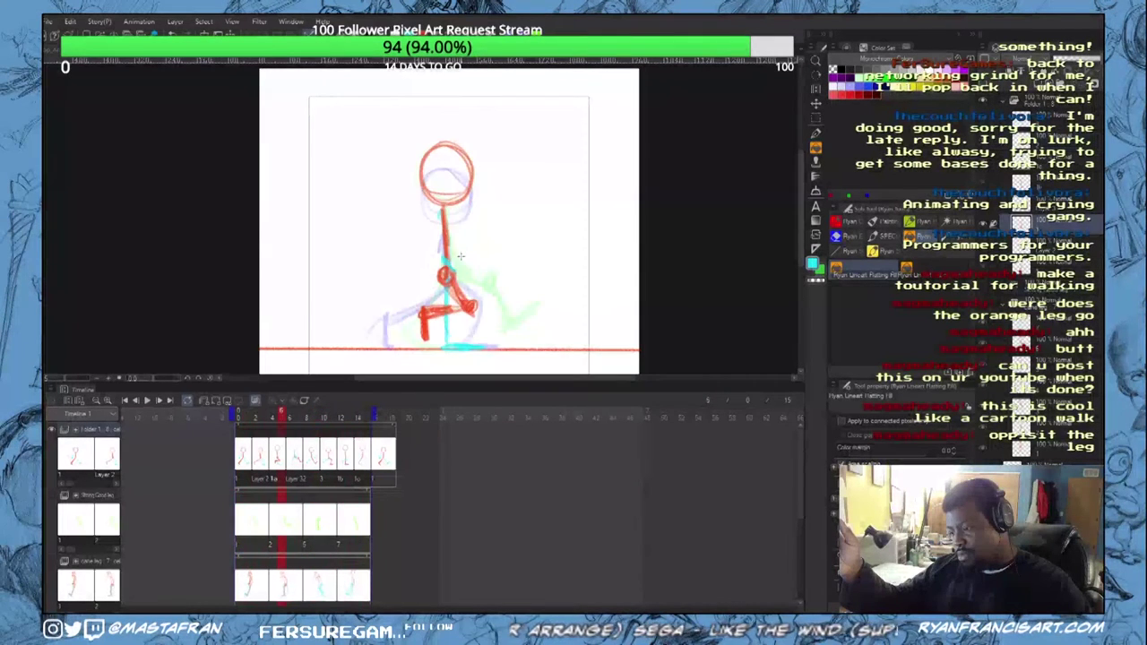
Step: Draw a cyan arm reaching forward on pose 3 at frame 11, ending in a round hand raised at about chest height
click(299, 459)
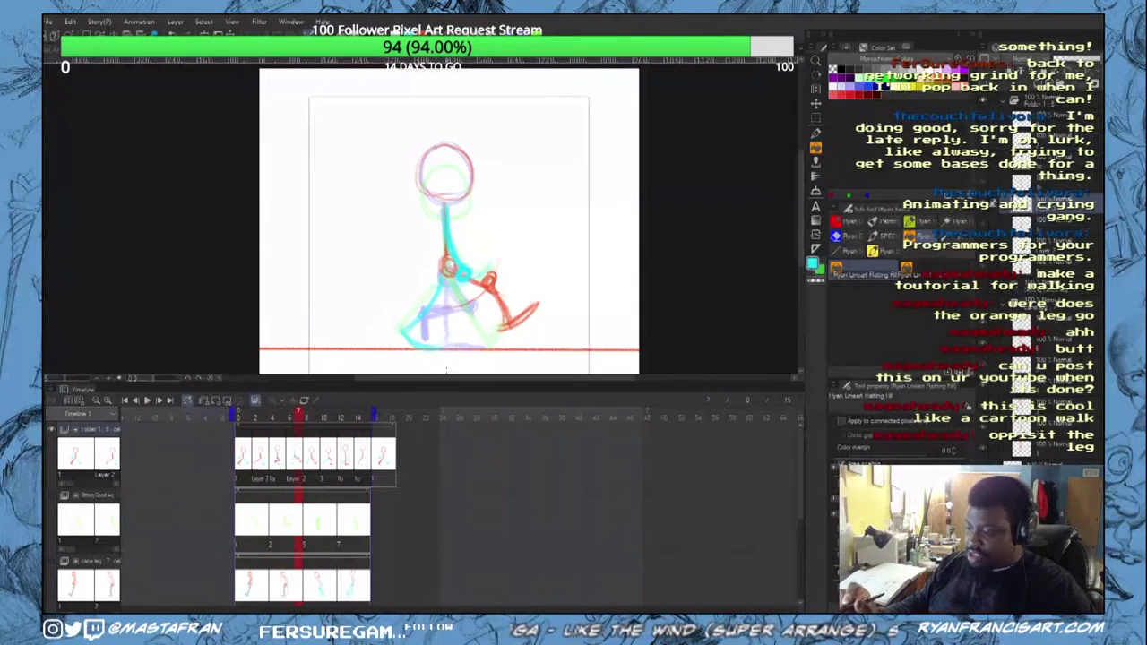
click(314, 458)
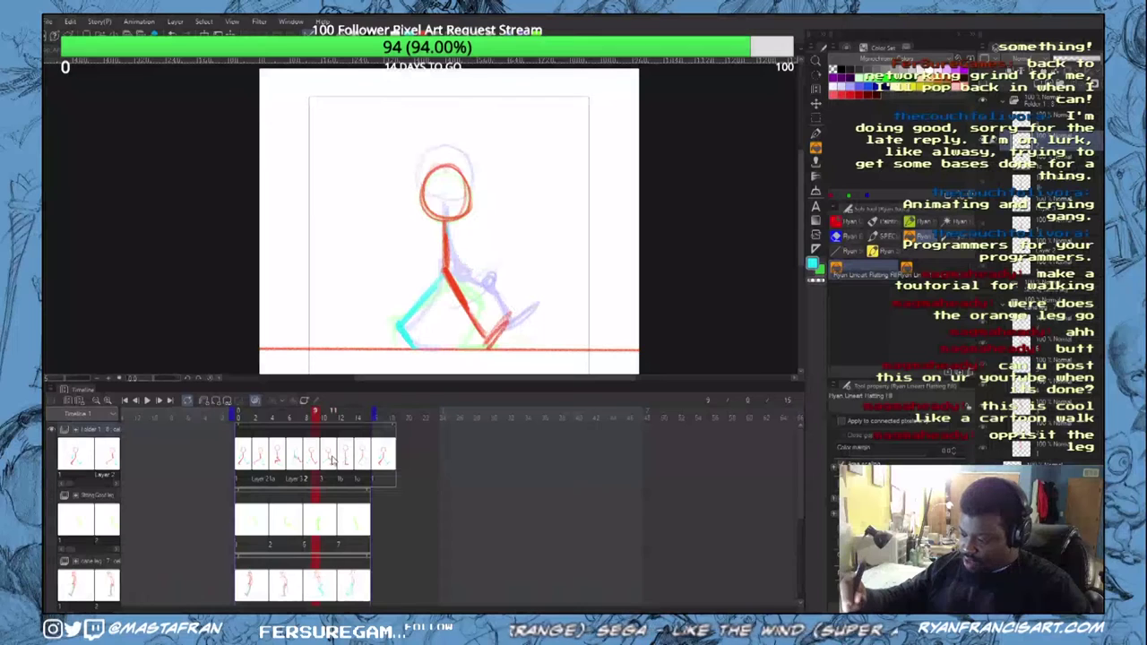
click(333, 437)
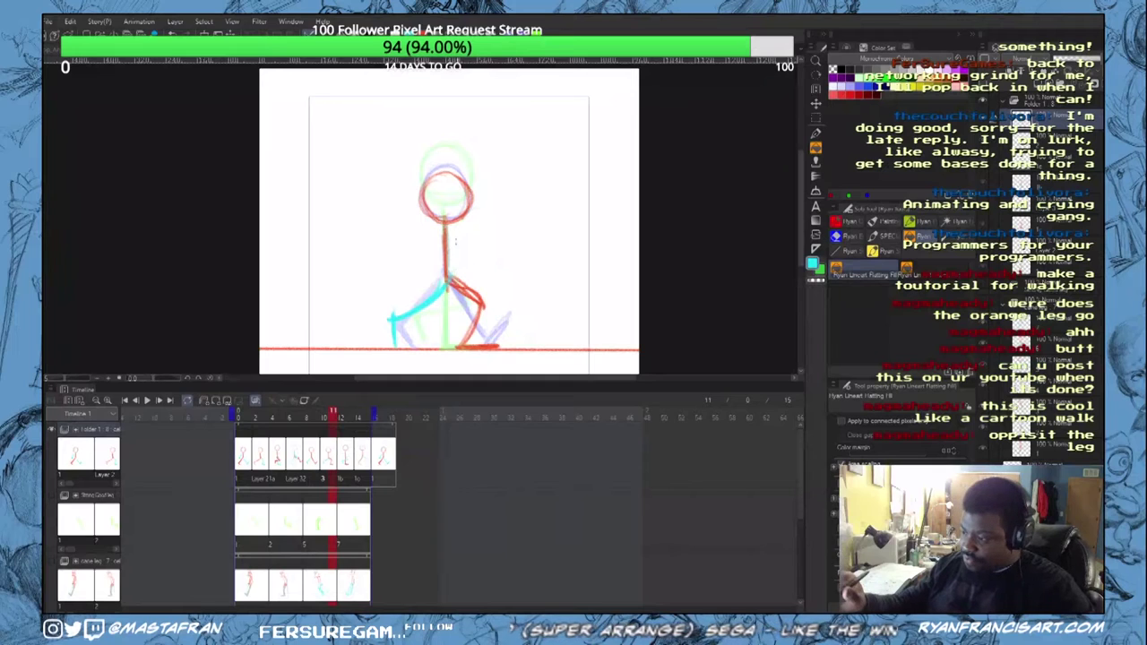
click(475, 251)
key(ctrl+z)
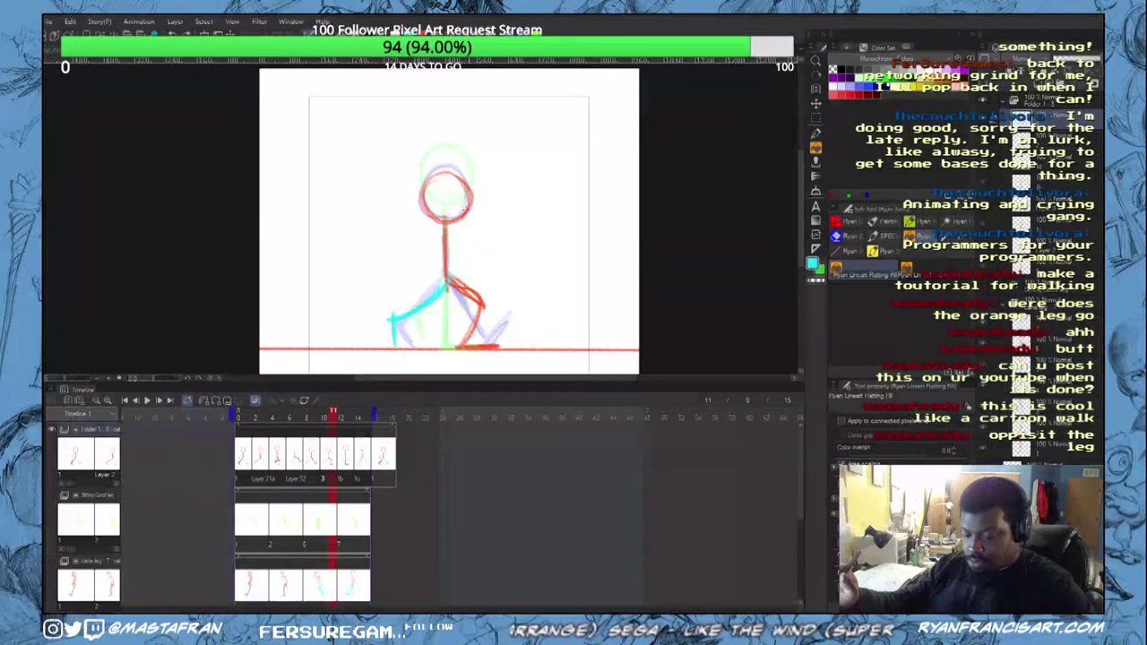
key(p)
drag(489, 244, 517, 257)
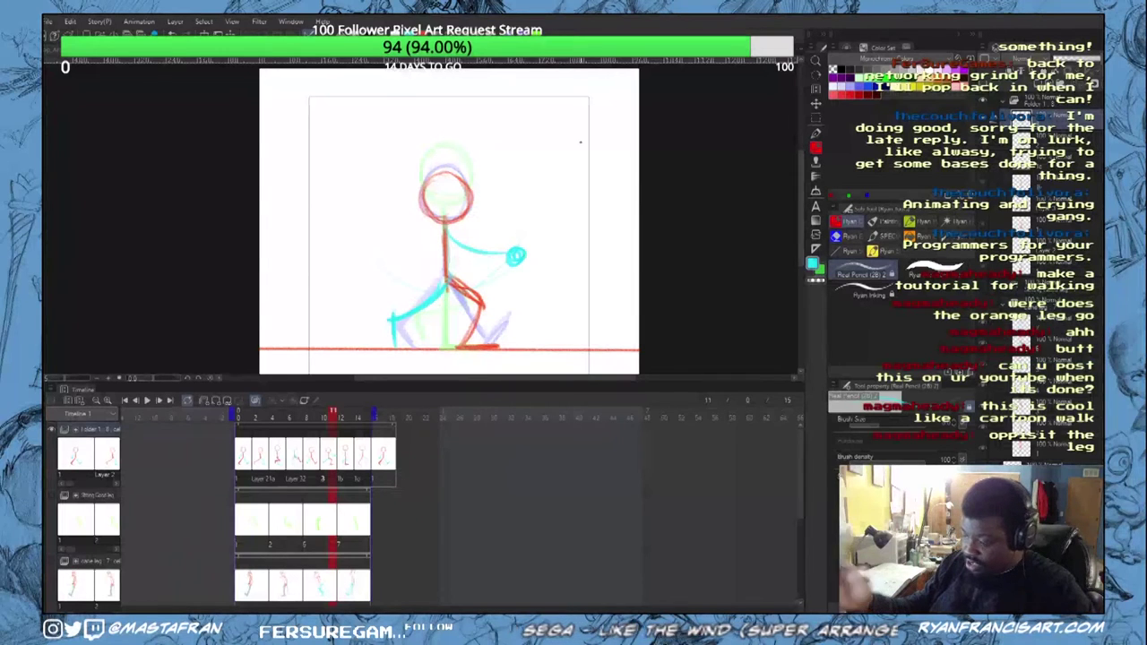
mouse_move(532, 246)
mouse_down()
mouse_move(516, 263)
mouse_move(512, 247)
mouse_up()
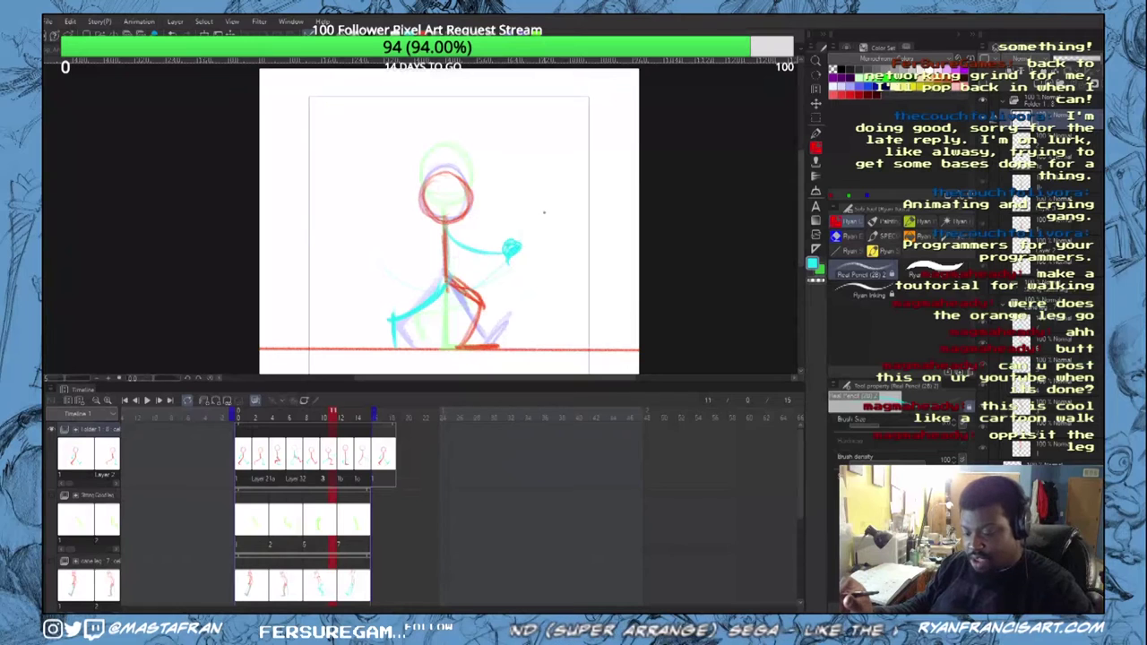
Step: Add a curved cyan arm with a round hand in front of the hip to the frame 9 stride pose
key(Left)
key(Left)
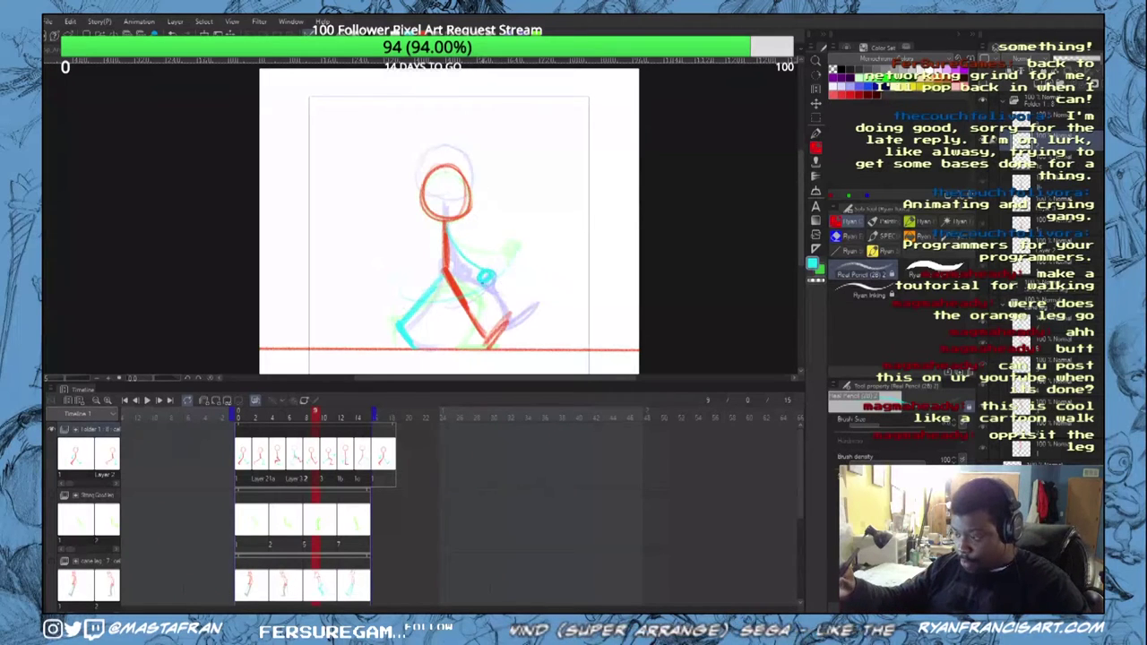
key(Left)
key(Left)
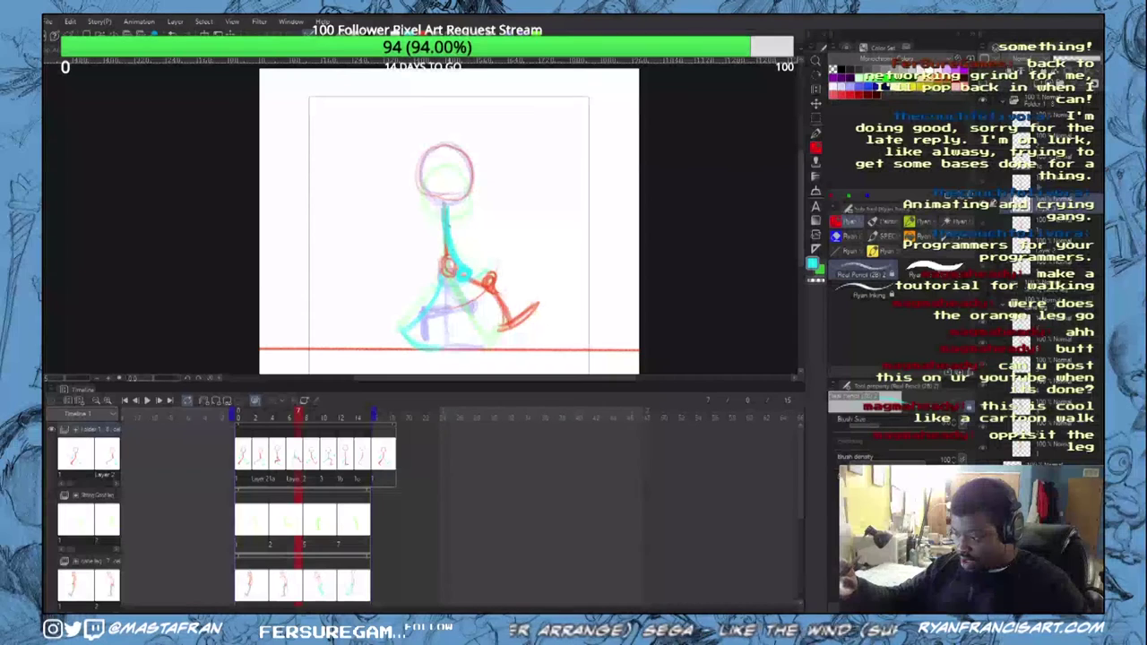
Step: Play the walk cycle and step through the frame 11 to 14 poses to review the arm positions
key(space)
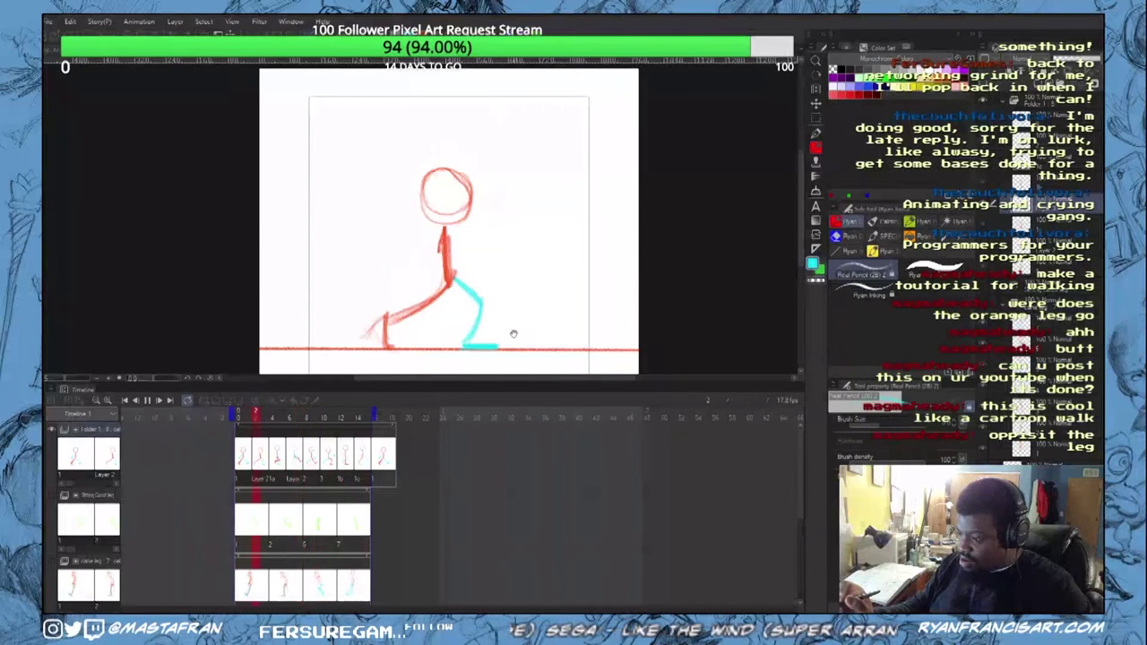
key(space)
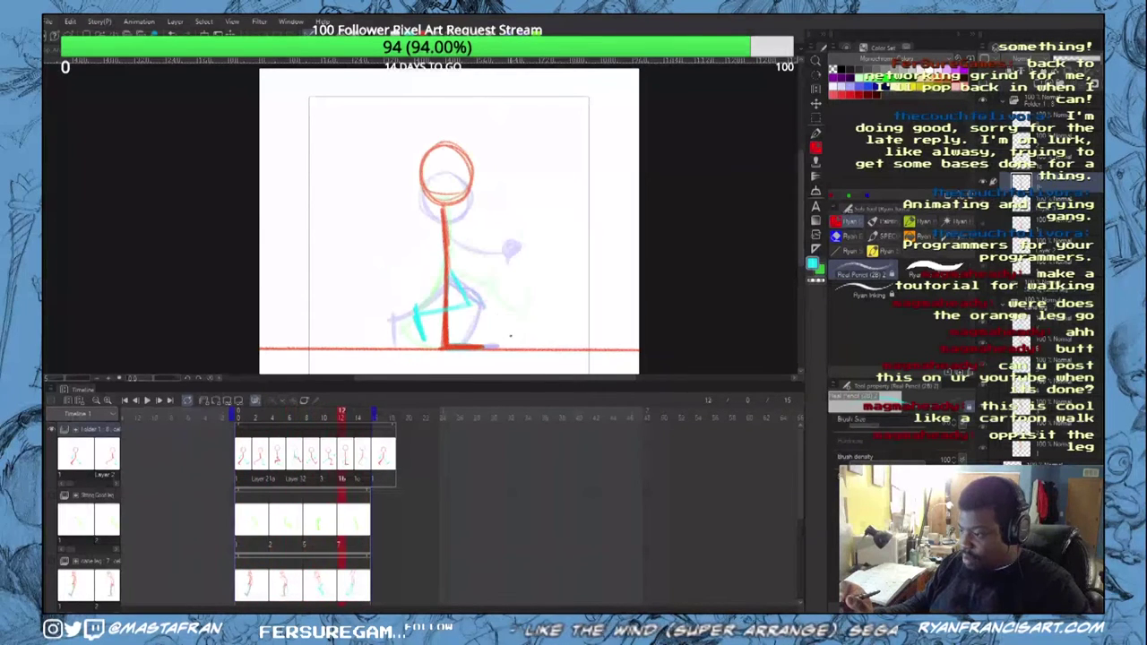
key(Right)
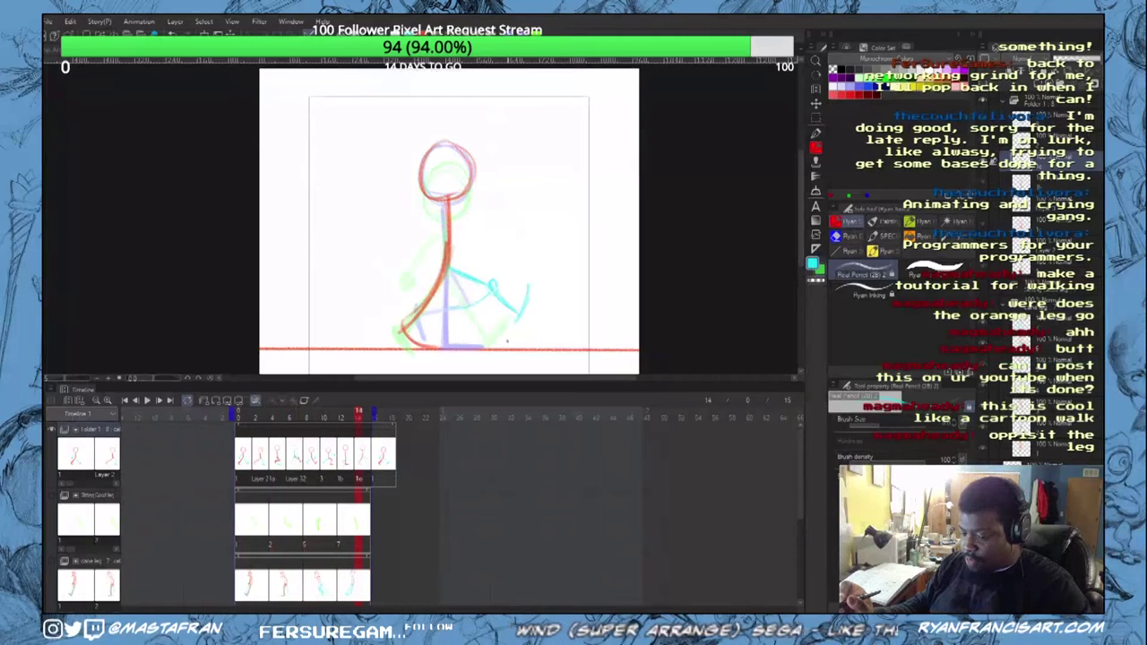
key(Left)
key(Left)
key(Left)
key(Left)
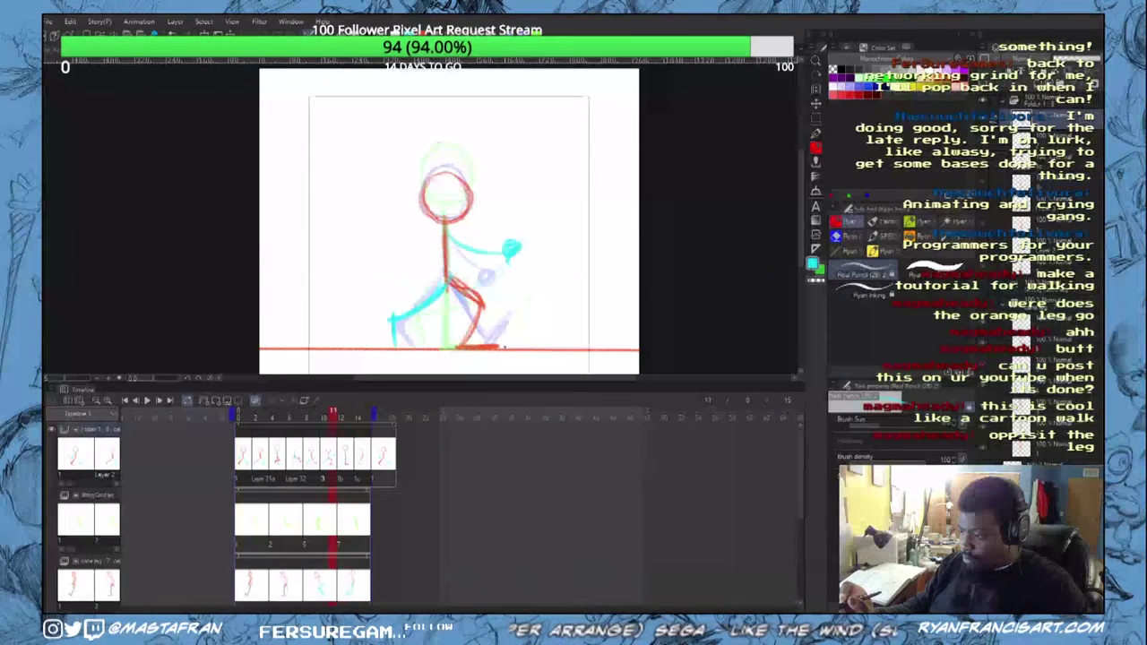
Step: Rework the frame 7 pose's cyan arm with a bent elbow and a round hand on an arc guide, and redraw the torso line in red
key(Left)
key(Left)
key(Left)
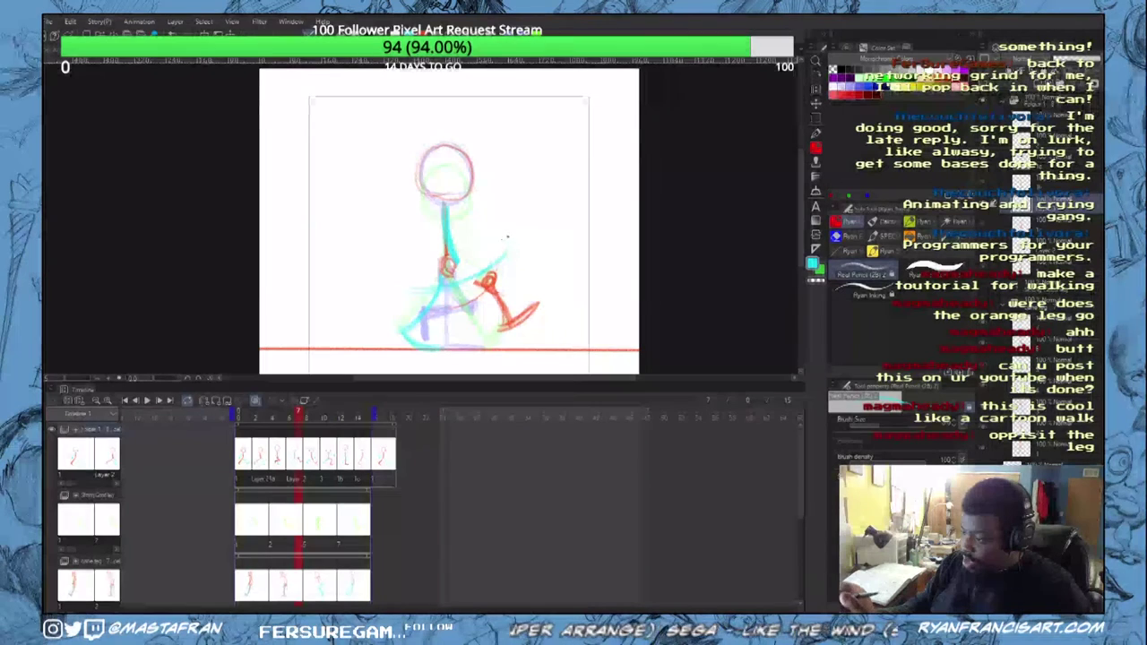
mouse_move(457, 273)
mouse_down()
mouse_move(473, 270)
mouse_move(459, 285)
mouse_up()
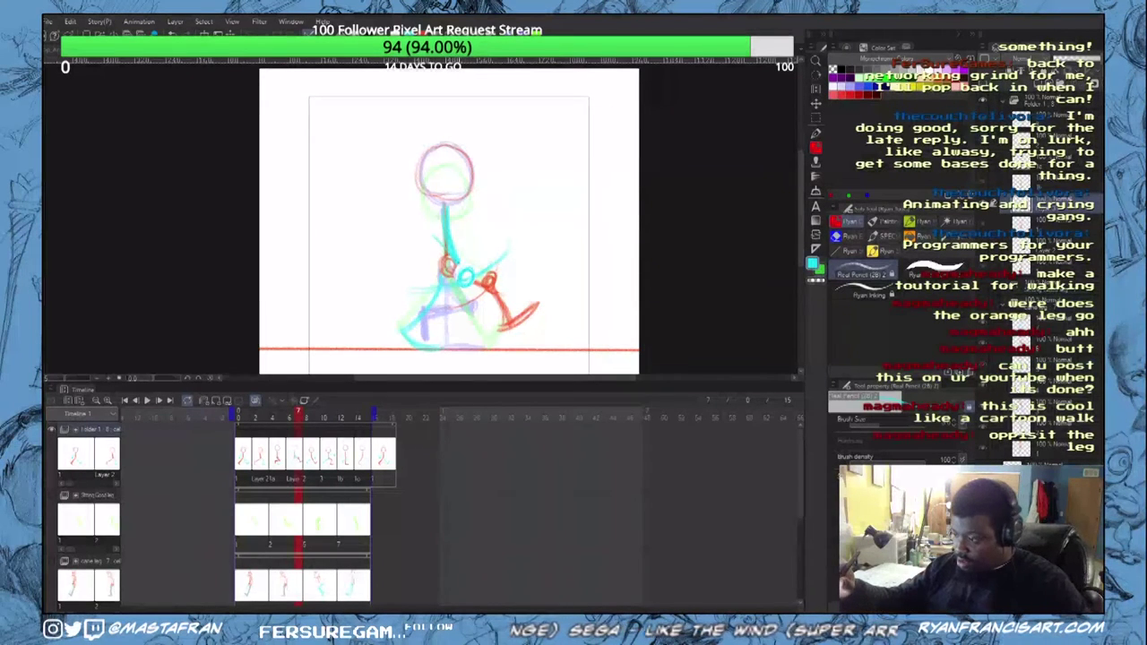
drag(441, 204, 445, 244)
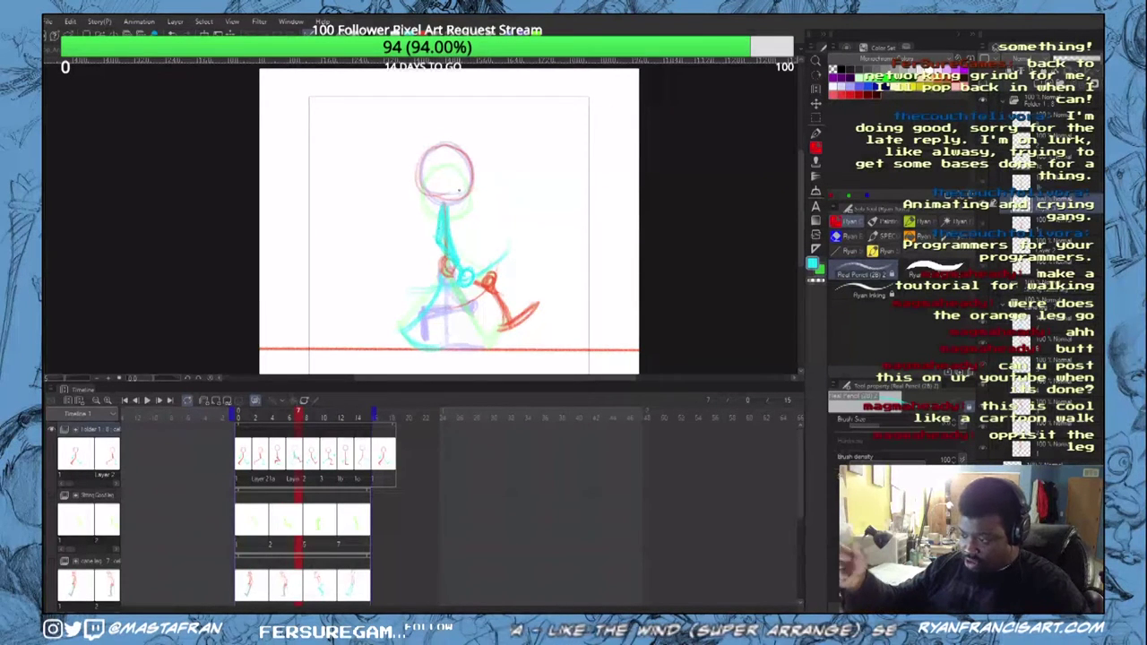
alt+click(490, 282)
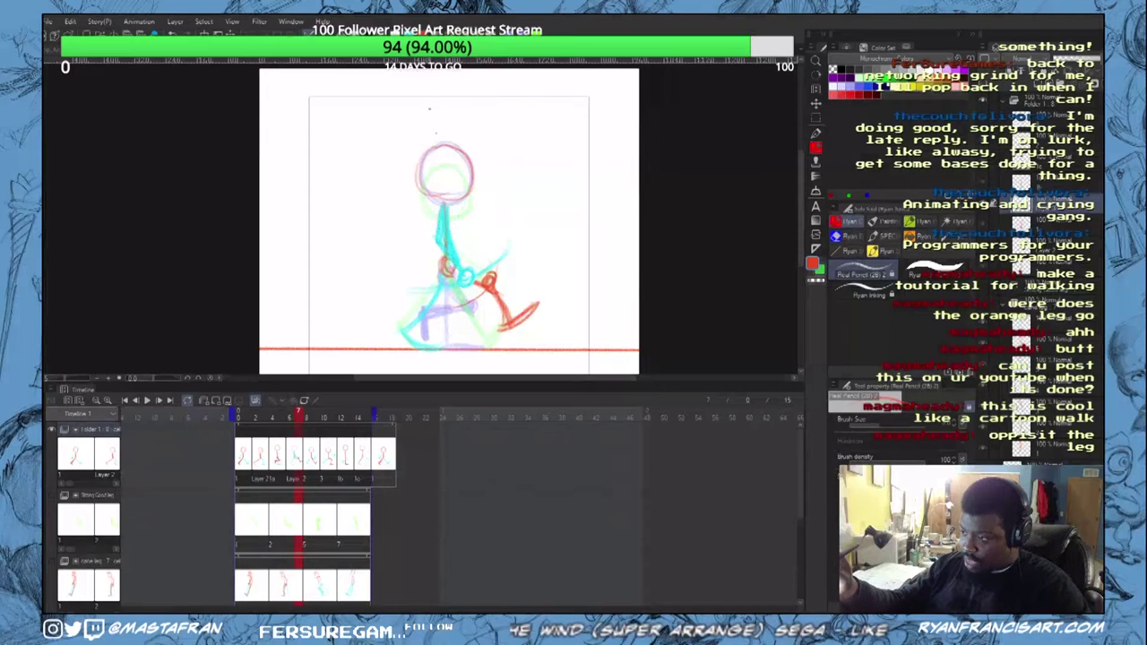
drag(445, 246, 443, 210)
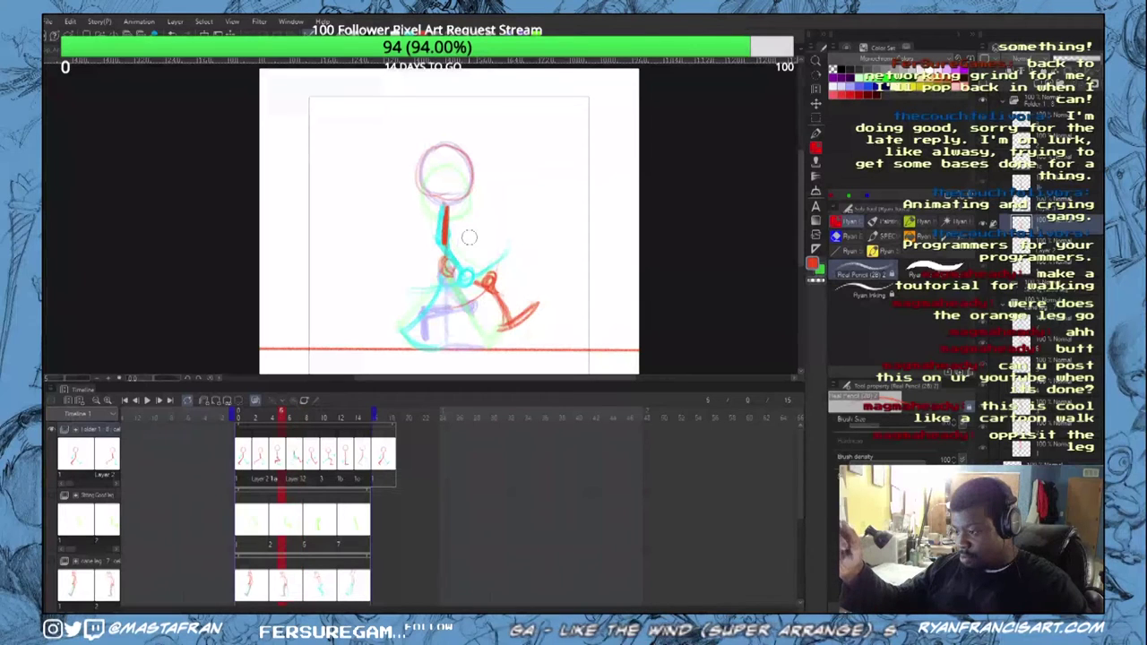
Step: On passing pose 1a at frame 5, sketch a swing arc and draw a cyan arm with its round hand just behind the hip
key(Left)
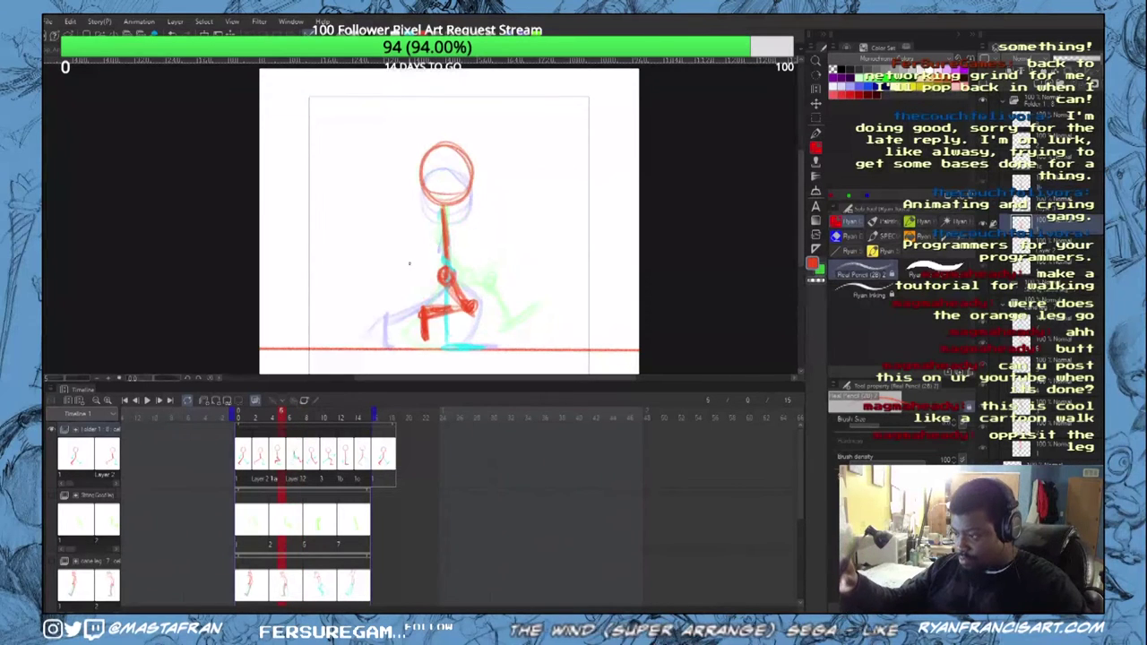
drag(380, 256, 441, 283)
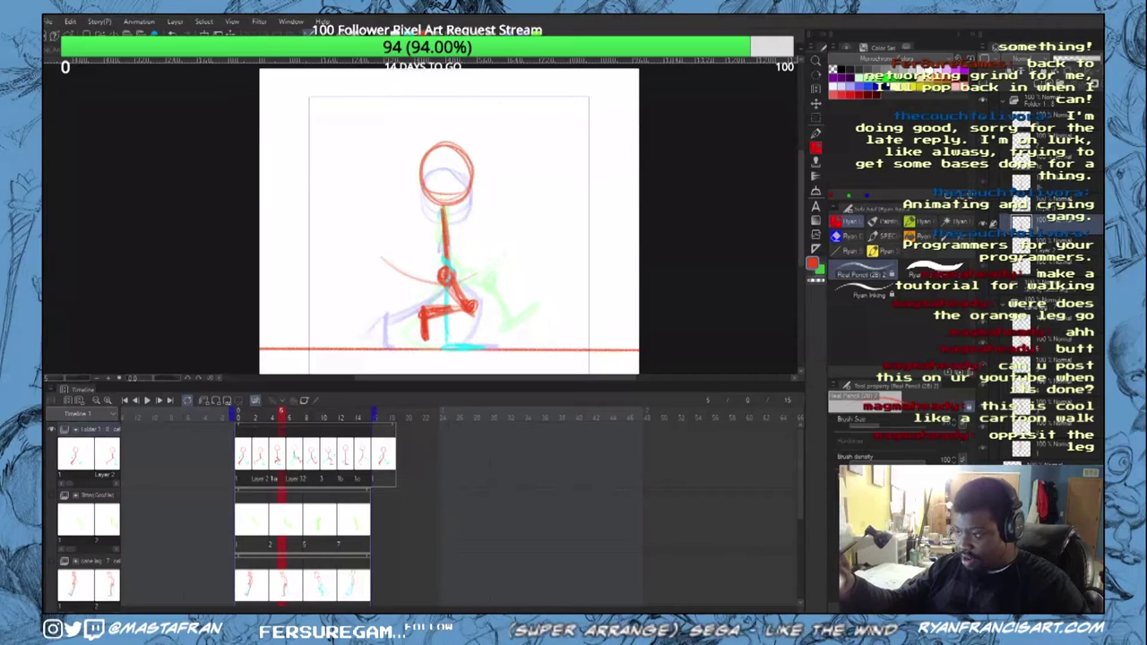
alt+click(459, 346)
mouse_move(379, 257)
mouse_down()
mouse_move(433, 277)
mouse_move(420, 266)
mouse_up()
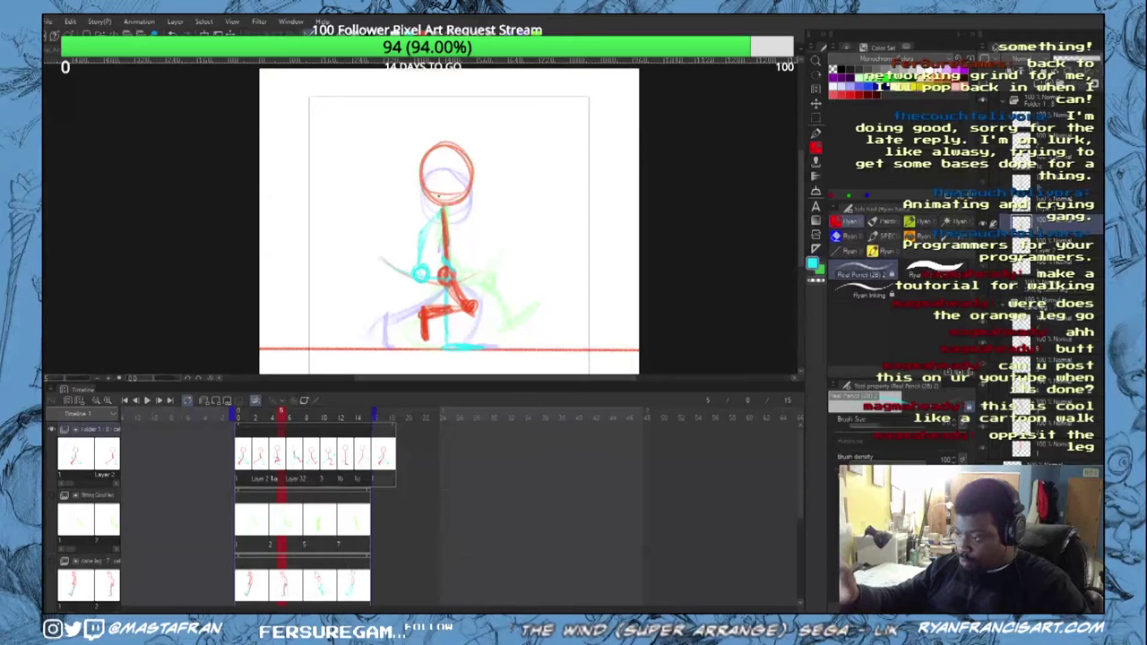
Step: Draw a bent cyan arm with a round hand behind the torso on the frame 3 down pose and compare it with the first stride pose
key(Left)
key(Left)
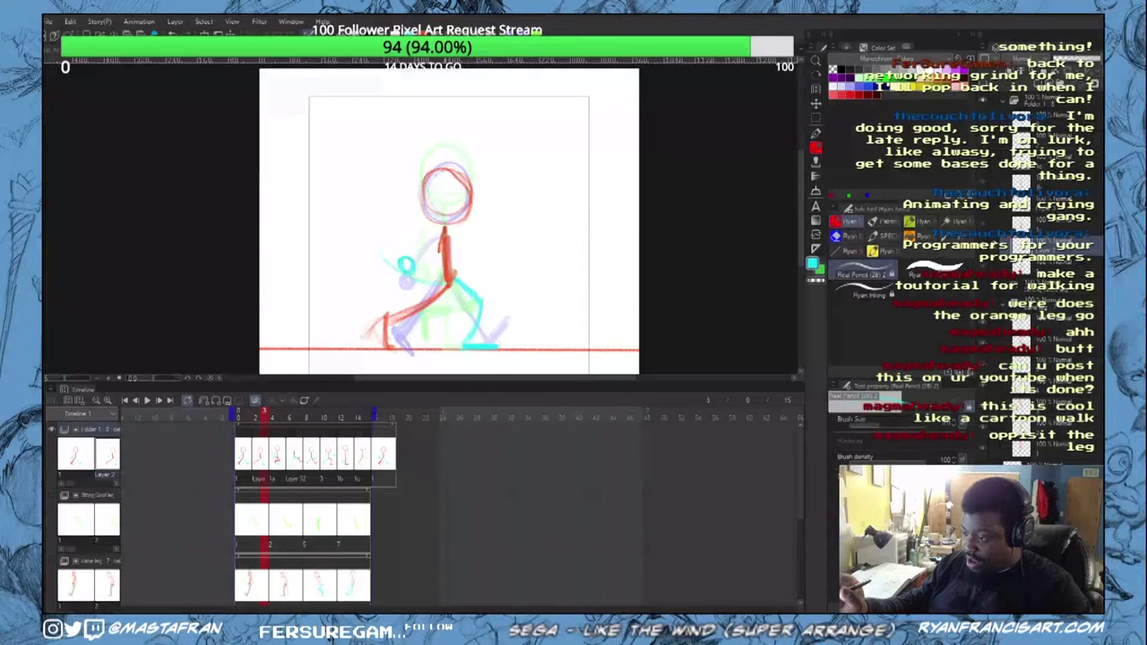
mouse_move(442, 233)
mouse_down()
mouse_move(407, 254)
mouse_move(411, 238)
mouse_move(406, 258)
mouse_up()
key(Left)
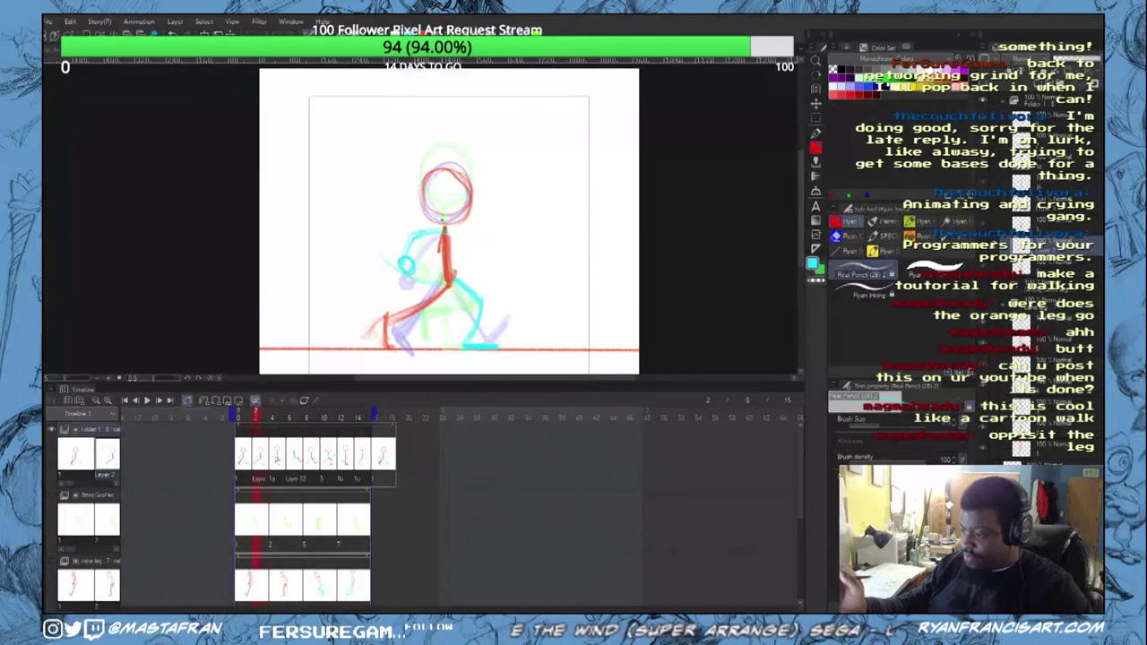
key(Left)
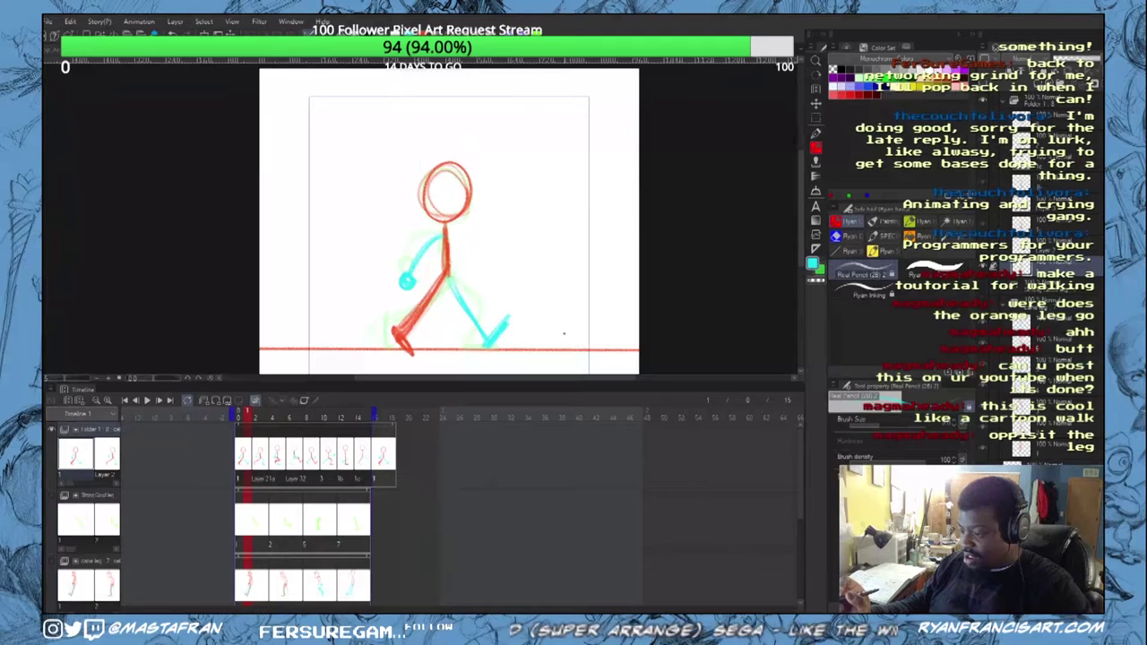
Step: On the down pose at frame 2, draw a raised cyan arm behind the torso and a red arm in front, each with a round hand
key(Right)
key(Left)
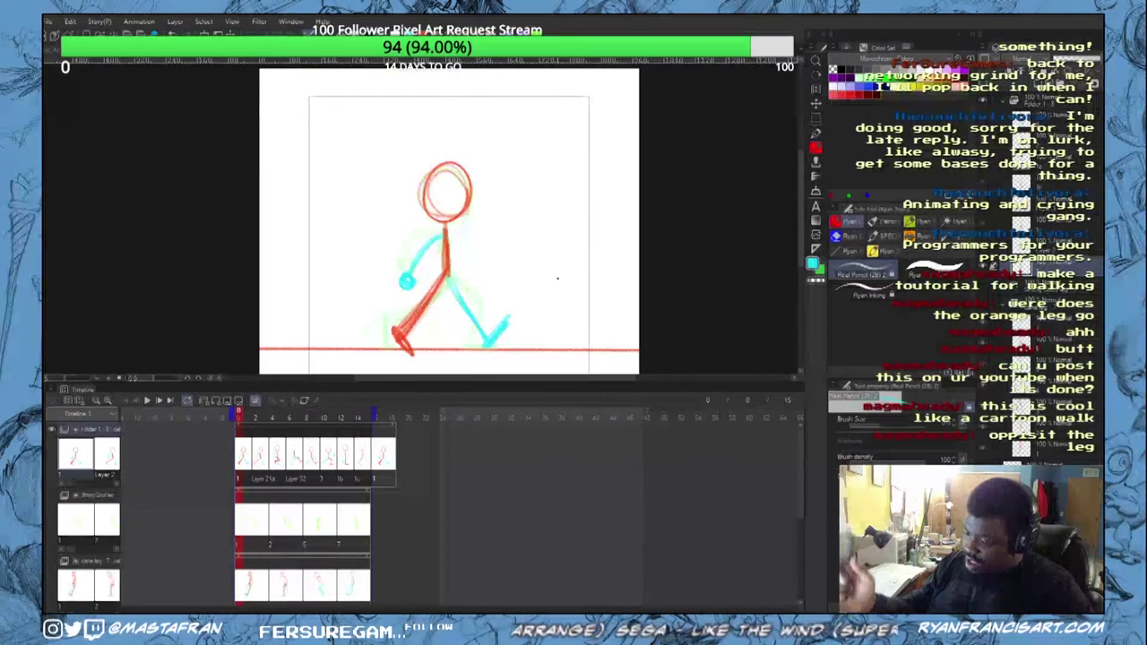
key(Right)
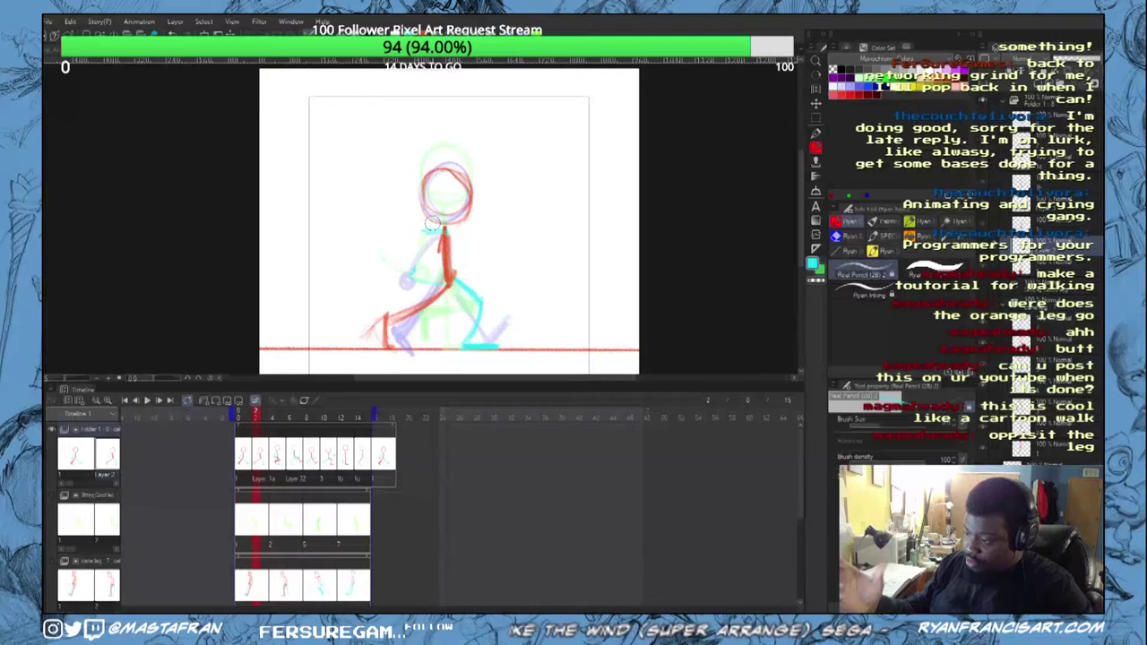
drag(428, 229, 383, 256)
drag(439, 229, 389, 246)
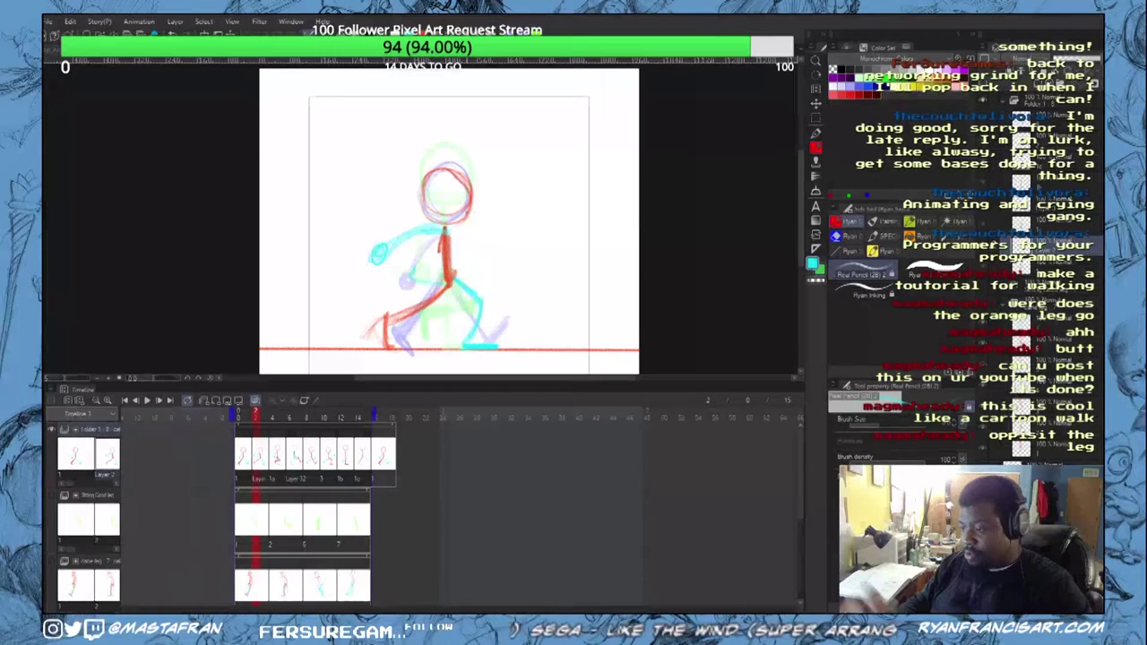
alt+click(446, 249)
mouse_move(448, 234)
mouse_down()
mouse_move(500, 256)
mouse_move(517, 248)
mouse_move(507, 255)
mouse_up()
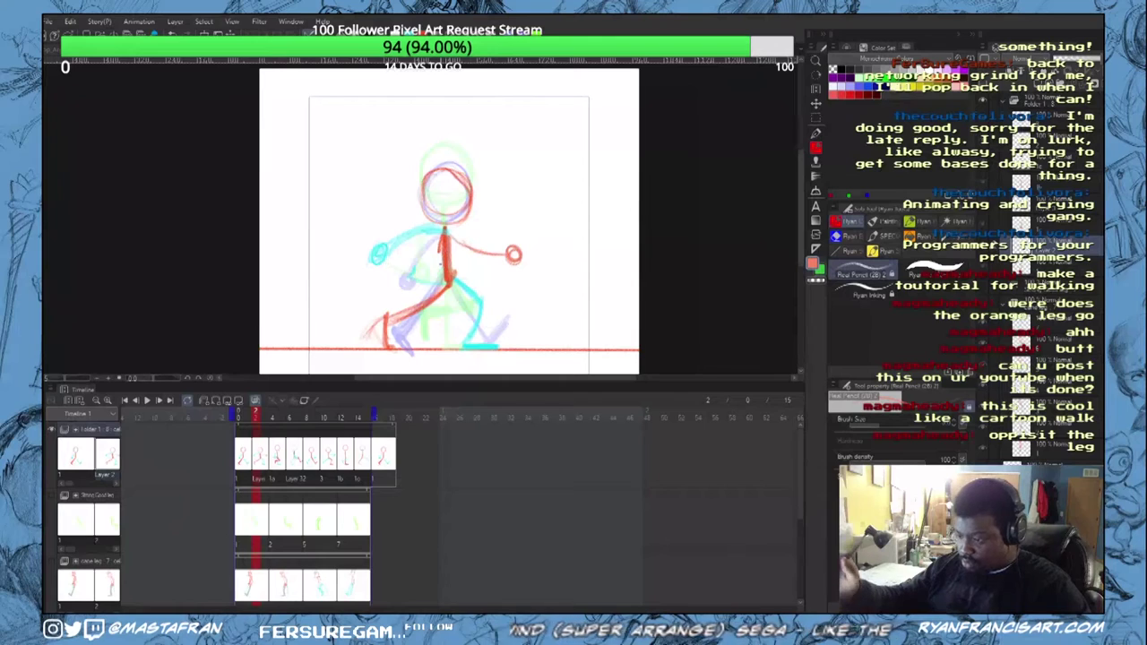
Step: On the first stride pose at frame 0, draw a bent red arm in front of the torso with a round hand
drag(256, 415, 332, 415)
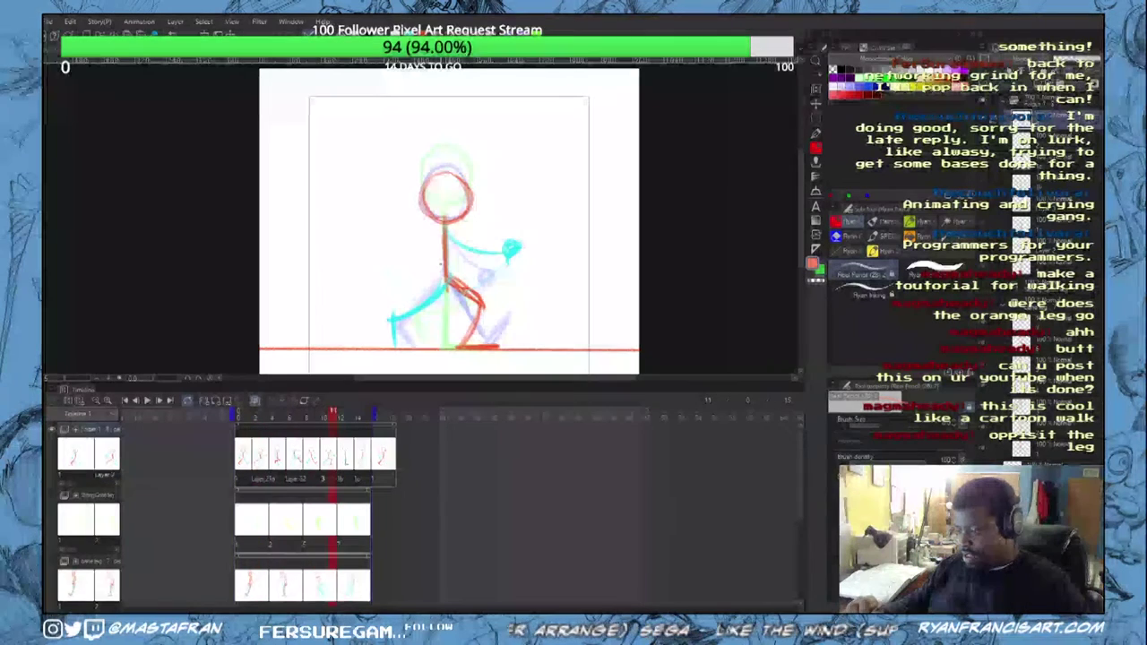
click(245, 456)
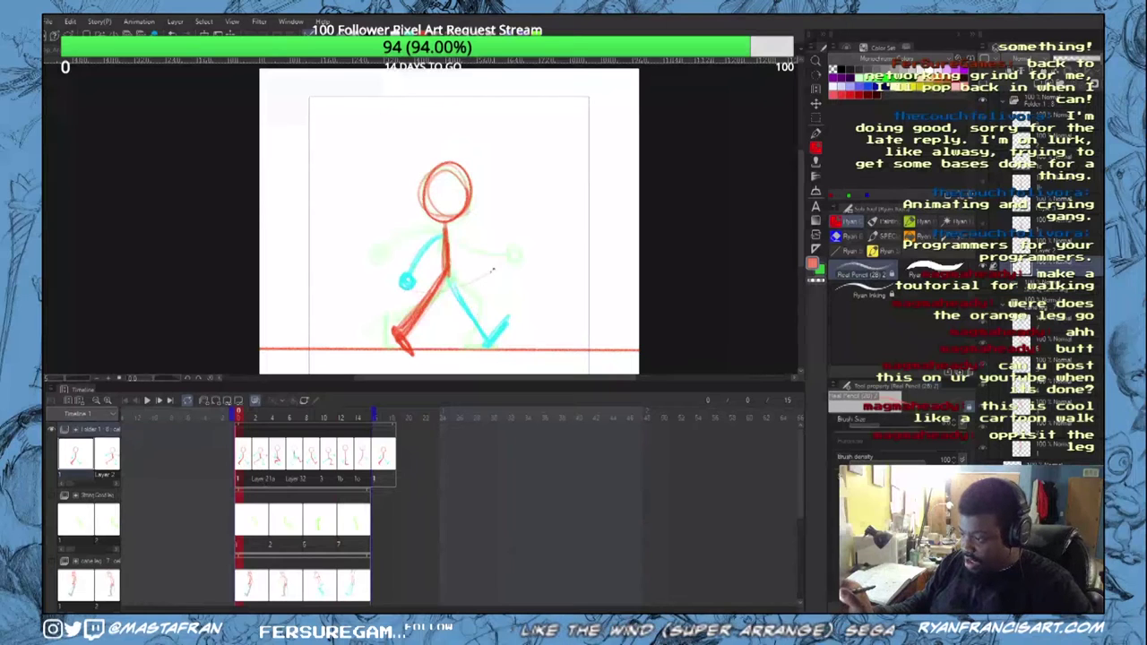
mouse_move(469, 277)
mouse_down()
mouse_move(475, 267)
mouse_move(482, 282)
mouse_up()
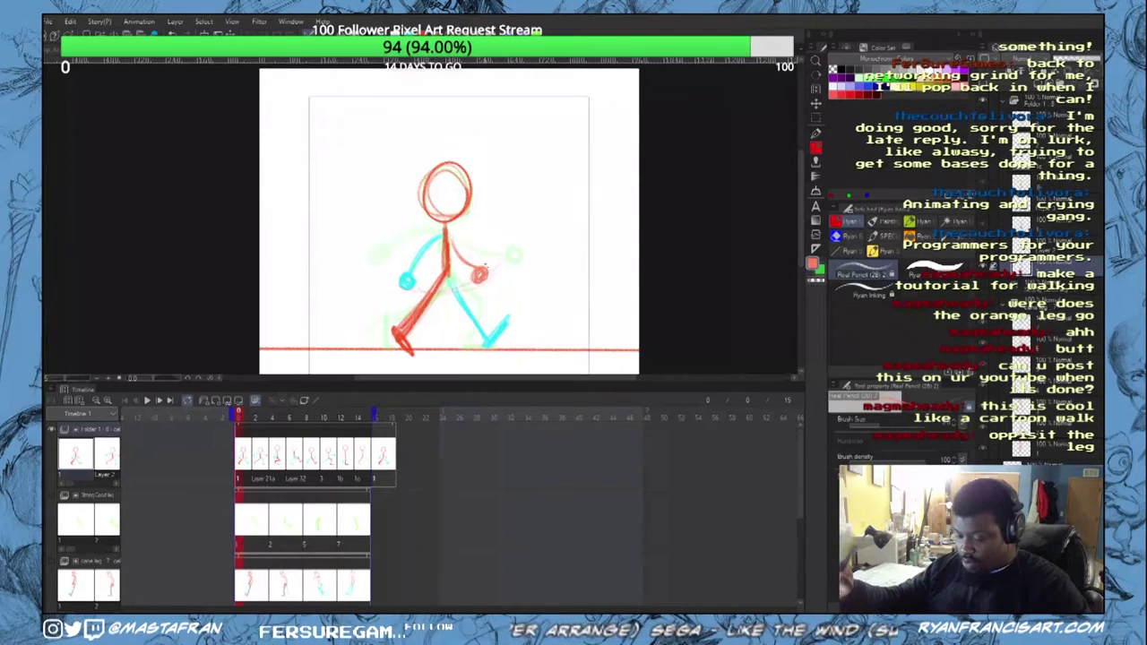
Step: On passing pose 1a at frame 4, draw a red arm reaching forward along the swing arc, ending in a round hand
key(Right)
key(Right)
key(Right)
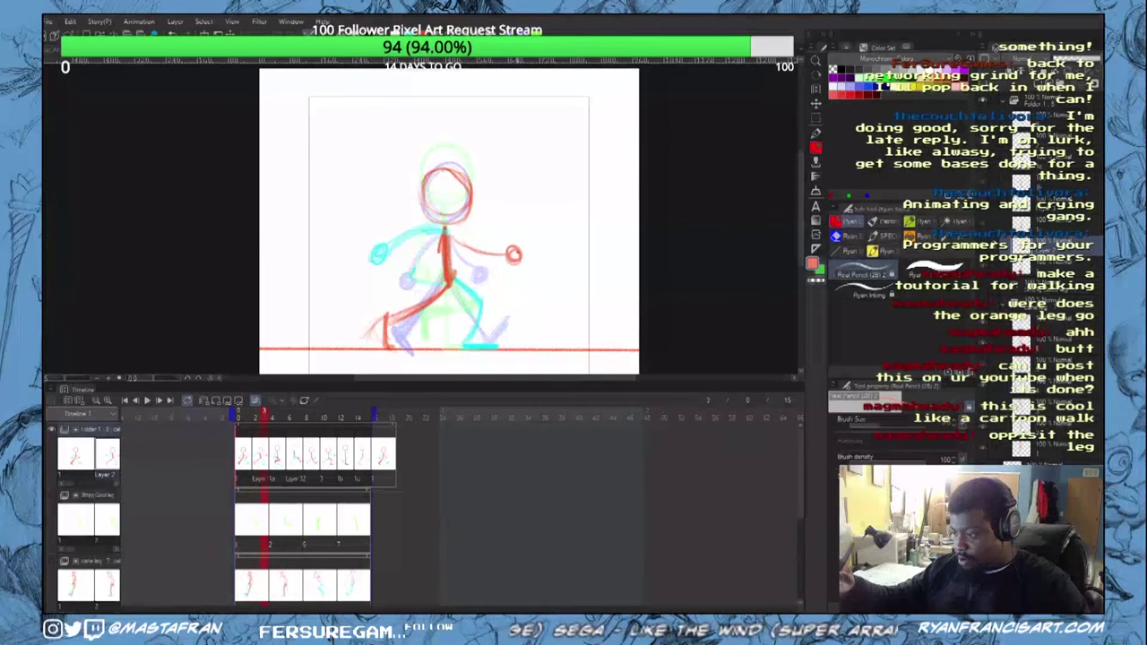
key(Right)
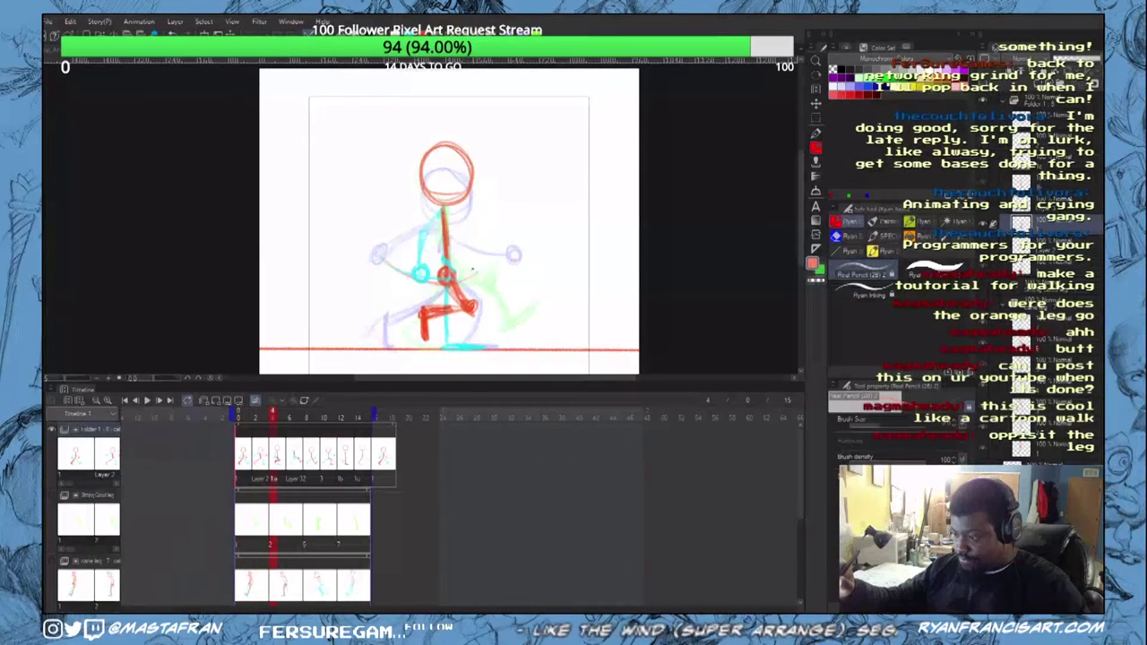
mouse_move(480, 263)
mouse_down()
mouse_move(494, 271)
mouse_move(490, 258)
mouse_up()
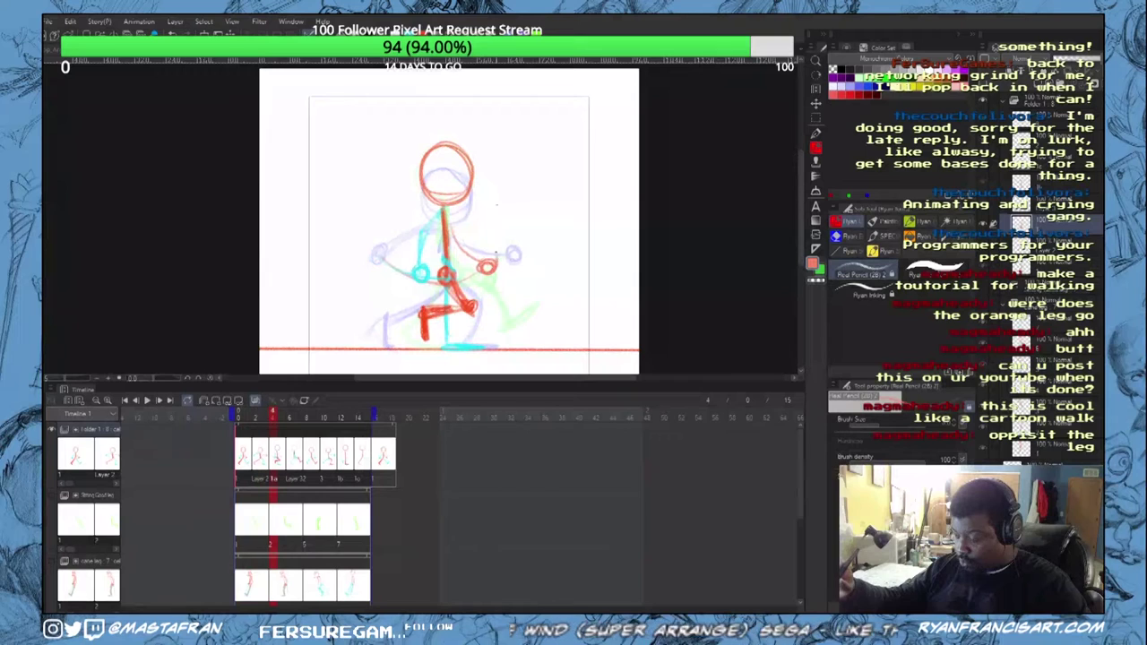
Step: On the frame 6 pose, draw a bent red arm with a round hand just behind the torso
key(Right)
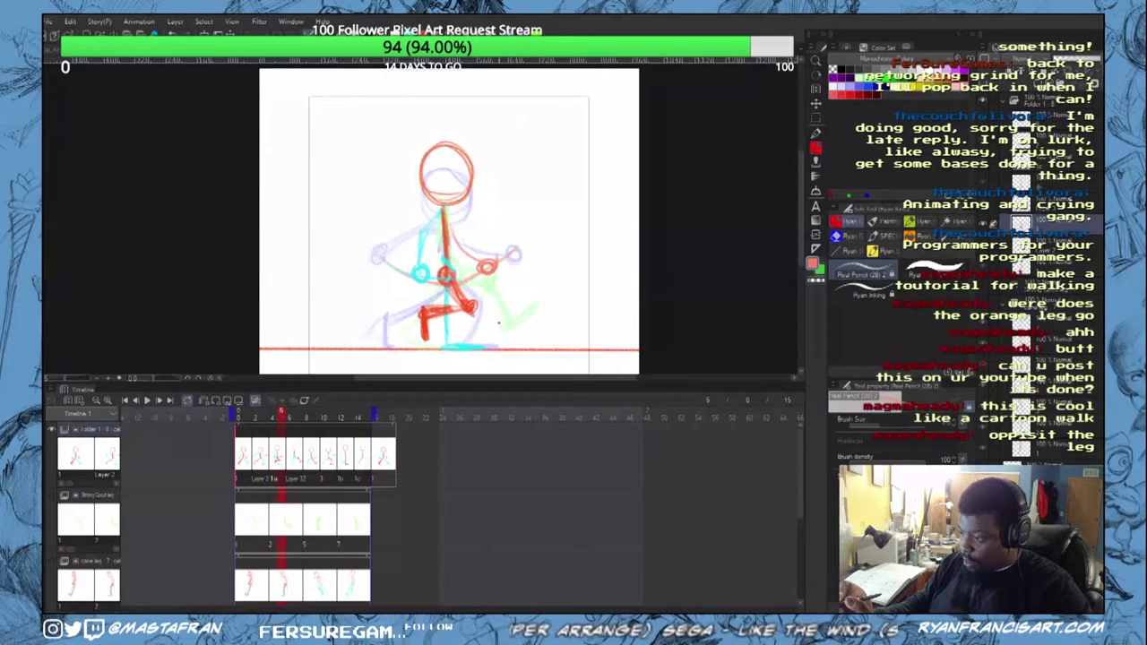
key(Right)
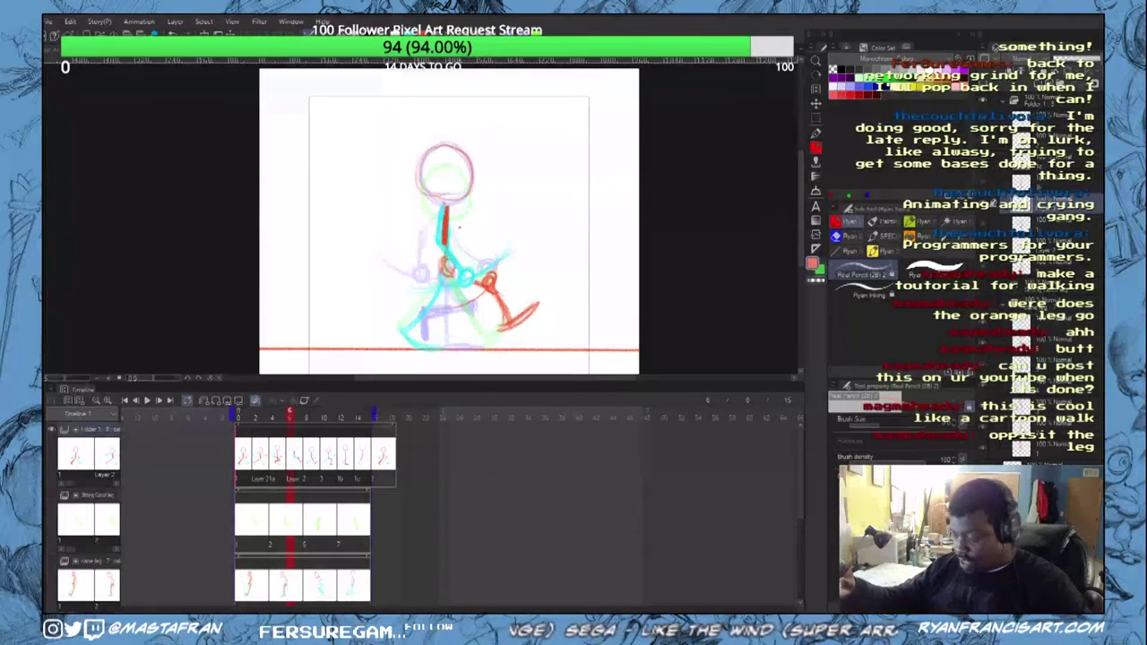
drag(451, 220, 450, 253)
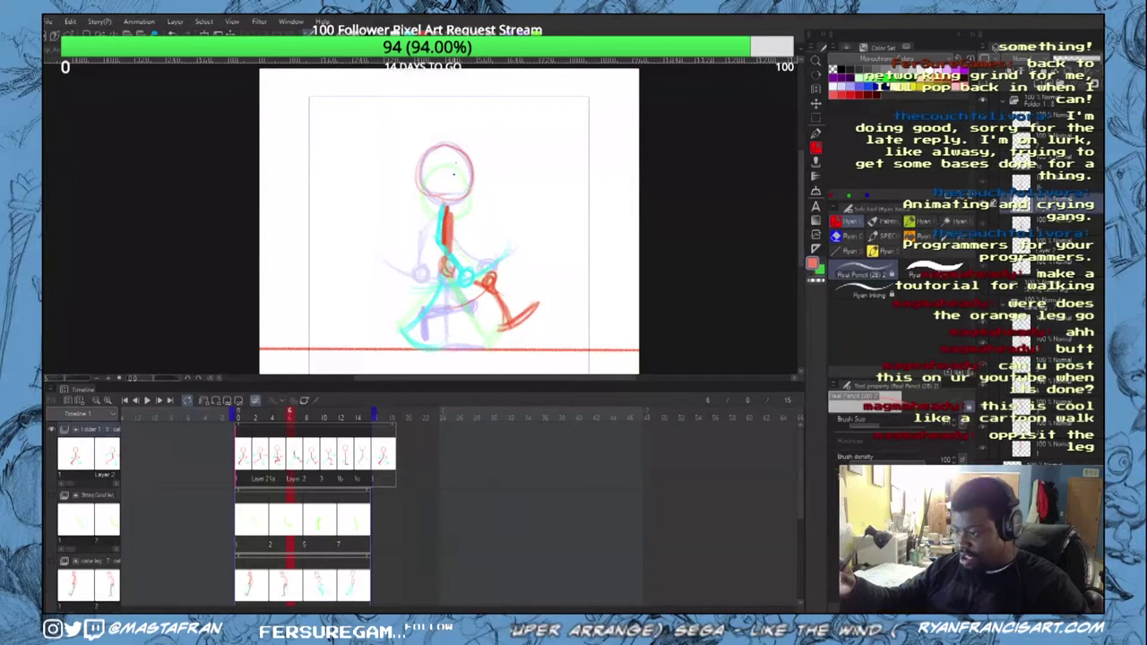
key(ctrl+z)
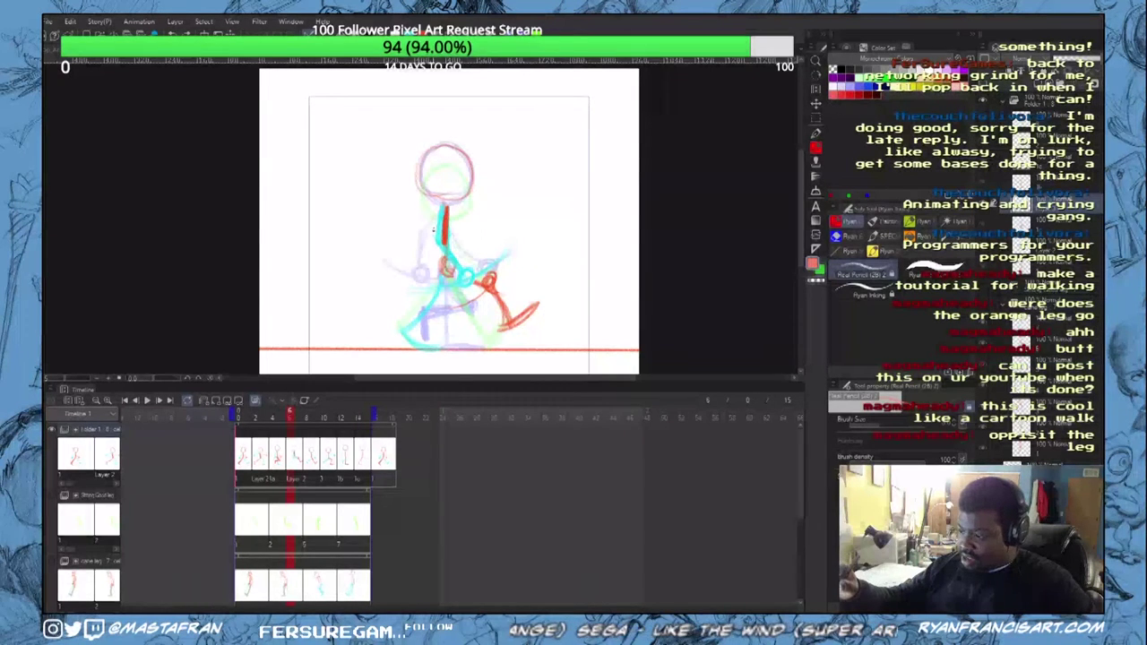
mouse_move(436, 229)
mouse_down()
mouse_move(426, 266)
mouse_move(435, 293)
mouse_up()
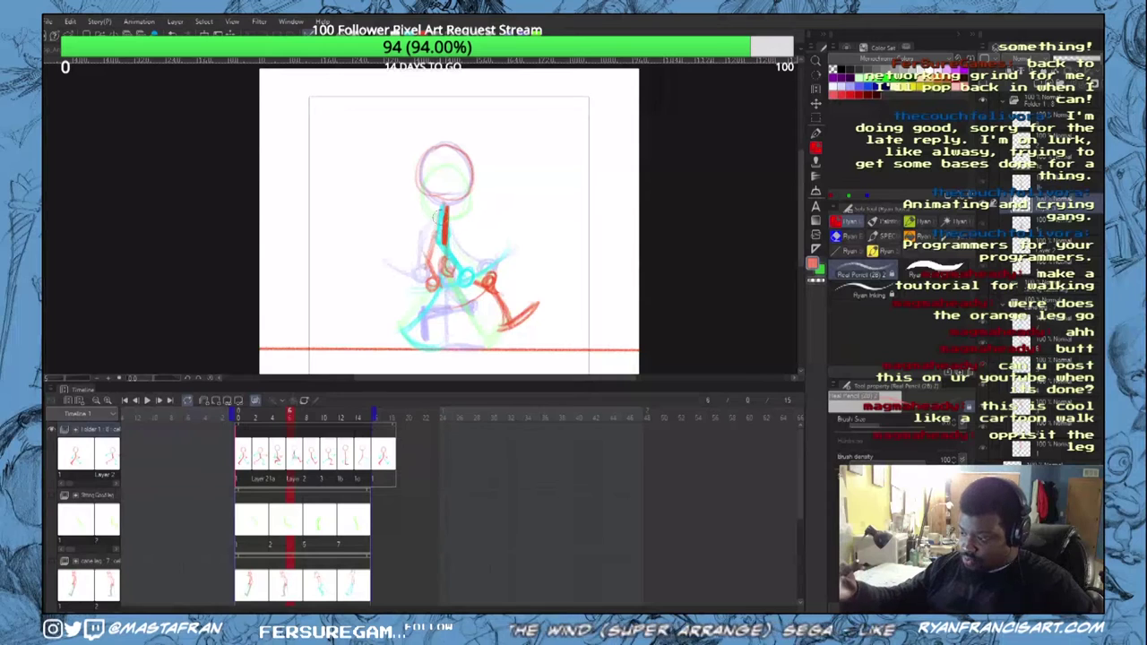
Step: Redraw the frame 6 pose's cyan arm further forward and restate the torso, front thigh and head outline in red
mouse_move(437, 217)
mouse_down()
mouse_move(463, 279)
mouse_move(445, 240)
mouse_move(466, 259)
mouse_move(505, 251)
mouse_move(488, 278)
mouse_up()
alt+click(449, 235)
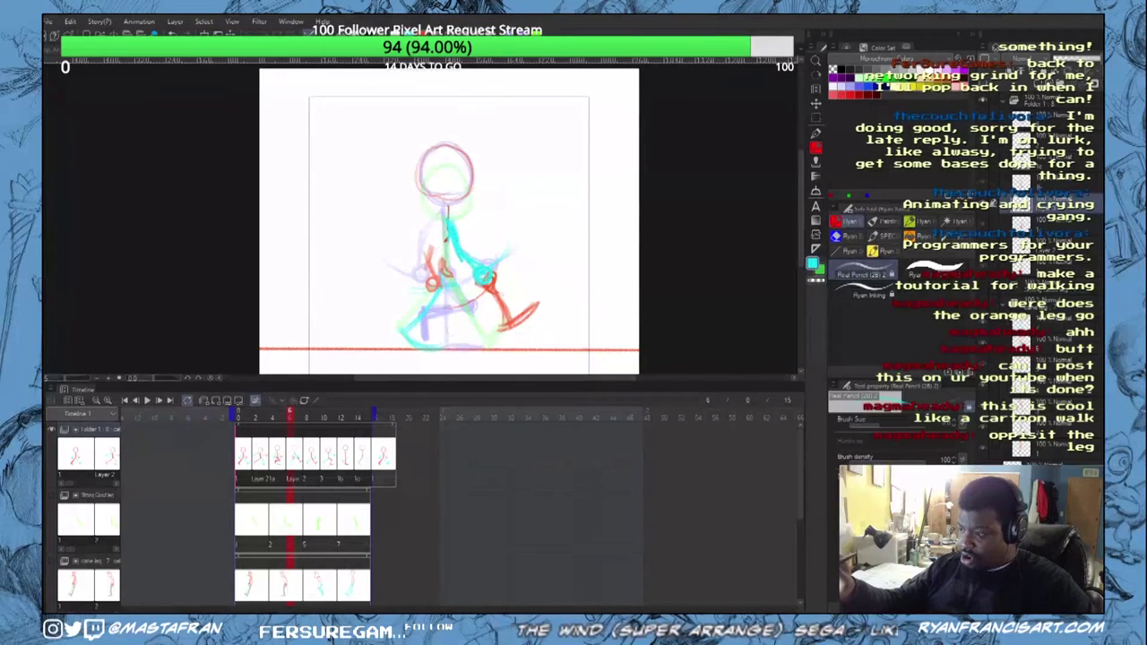
alt+click(432, 282)
mouse_move(437, 224)
mouse_down()
mouse_move(434, 269)
mouse_move(445, 214)
mouse_up()
drag(446, 271, 484, 286)
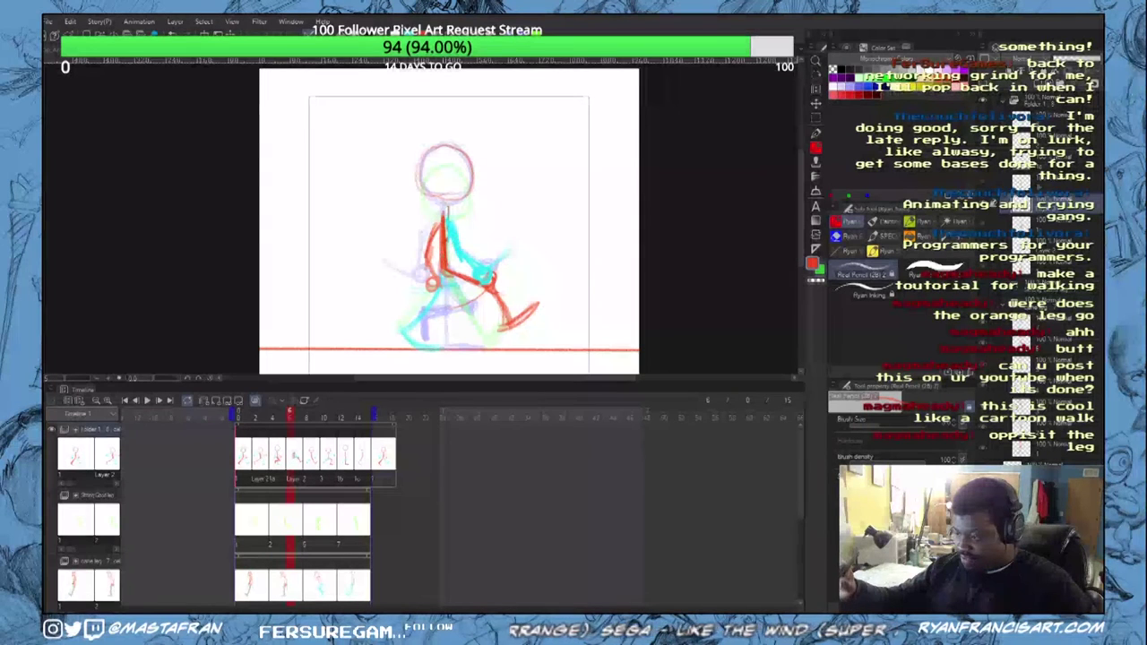
drag(447, 205, 446, 239)
mouse_move(434, 150)
mouse_down()
mouse_move(442, 205)
mouse_move(473, 174)
mouse_up()
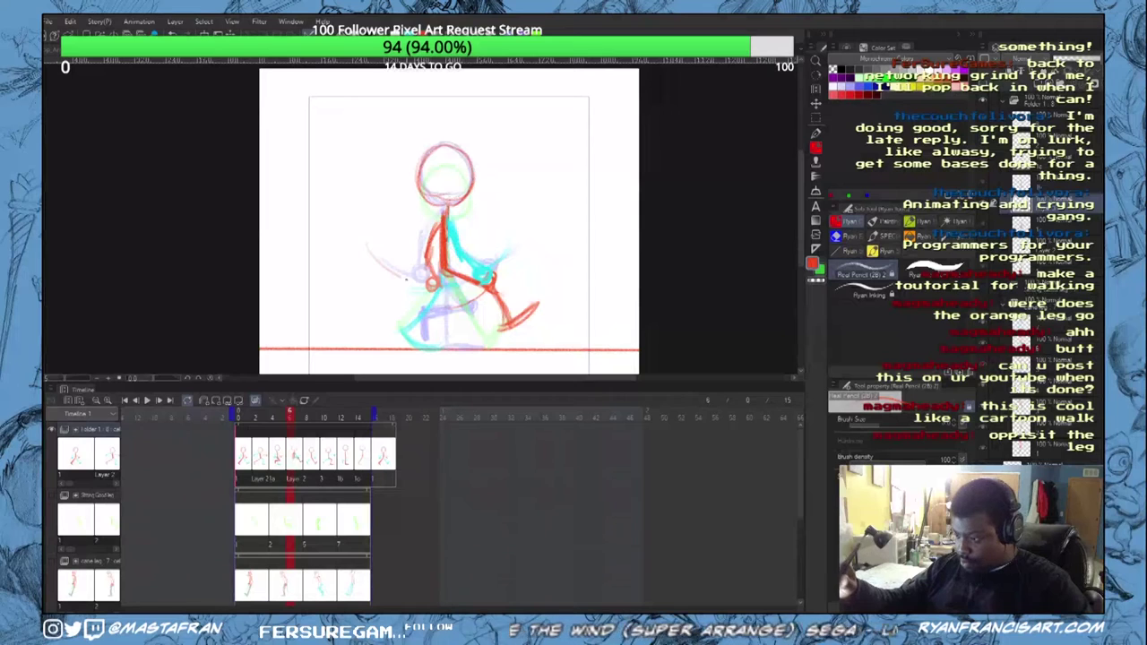
Step: Lower the red hand on the frame 6 pose, sketch swing arcs behind the body, and strengthen the red arm line
key(space)
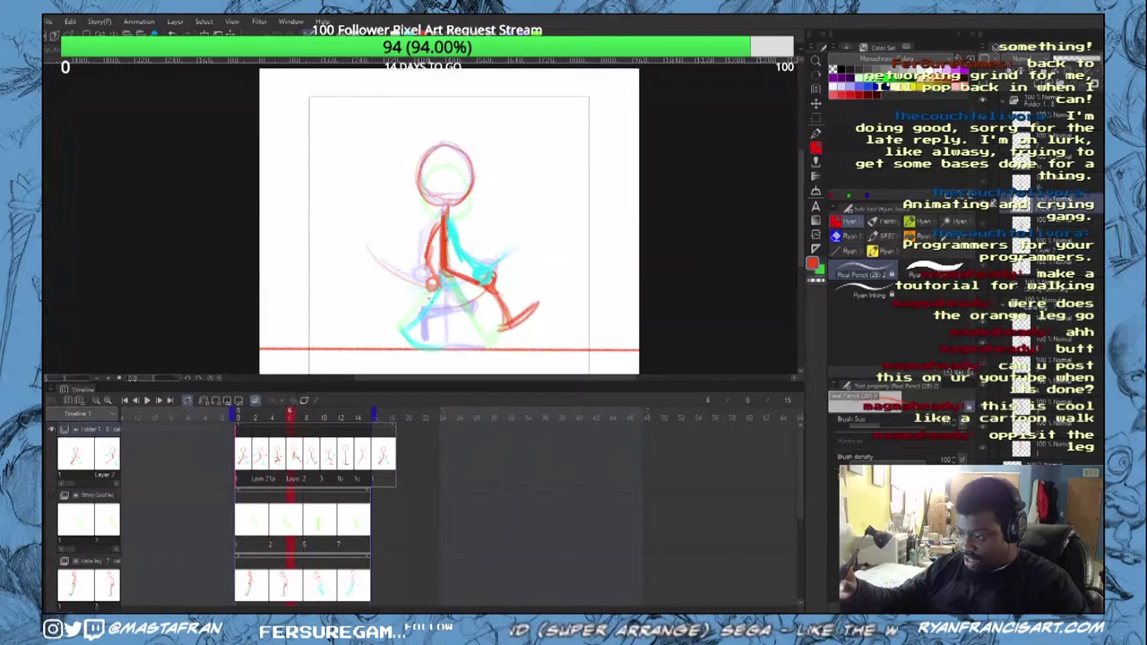
drag(430, 297, 436, 298)
drag(425, 258, 433, 285)
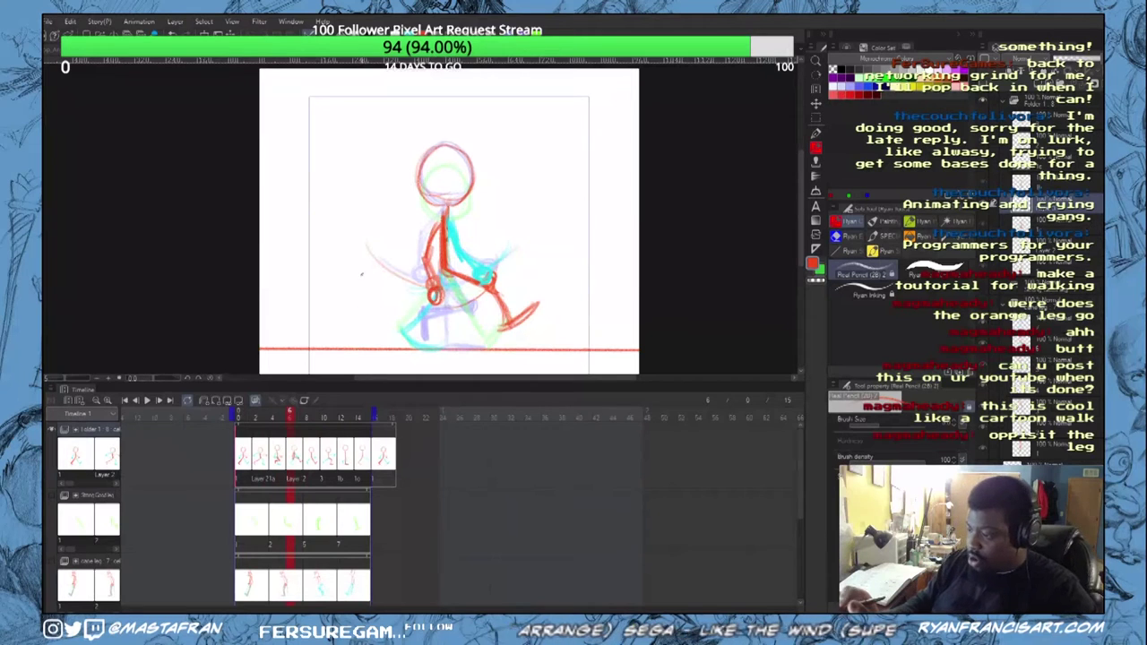
drag(369, 265, 414, 286)
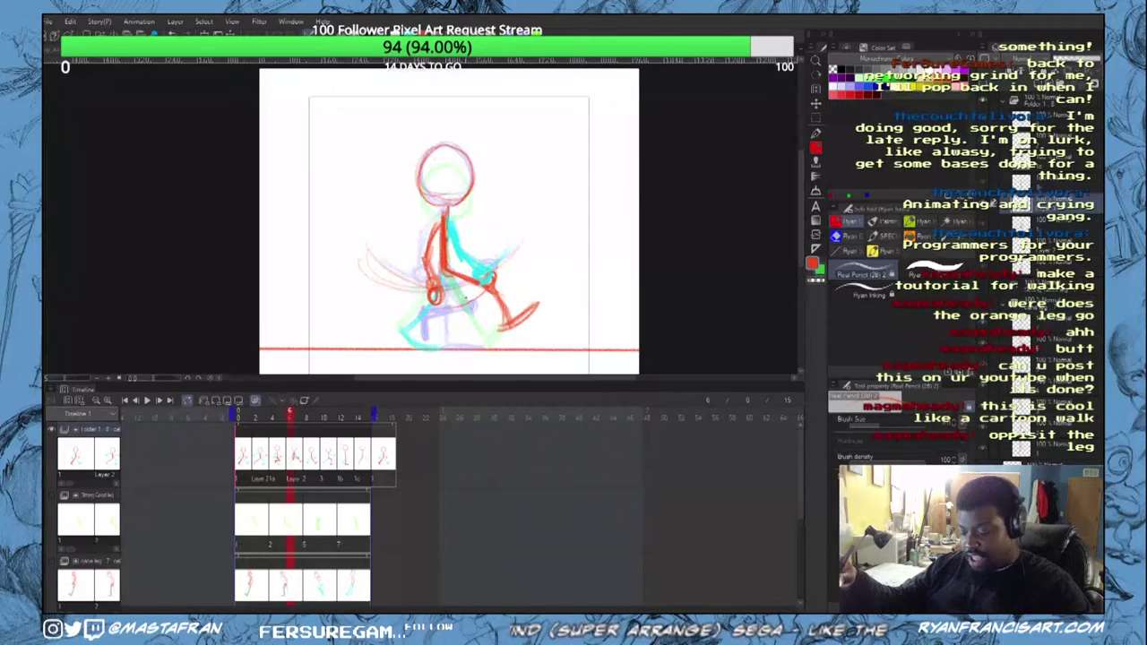
mouse_move(434, 281)
mouse_down()
mouse_move(424, 251)
mouse_move(438, 215)
mouse_up()
Step: Step between the poses from frame 2 to frame 8 to compare how both arms swing
key(Left)
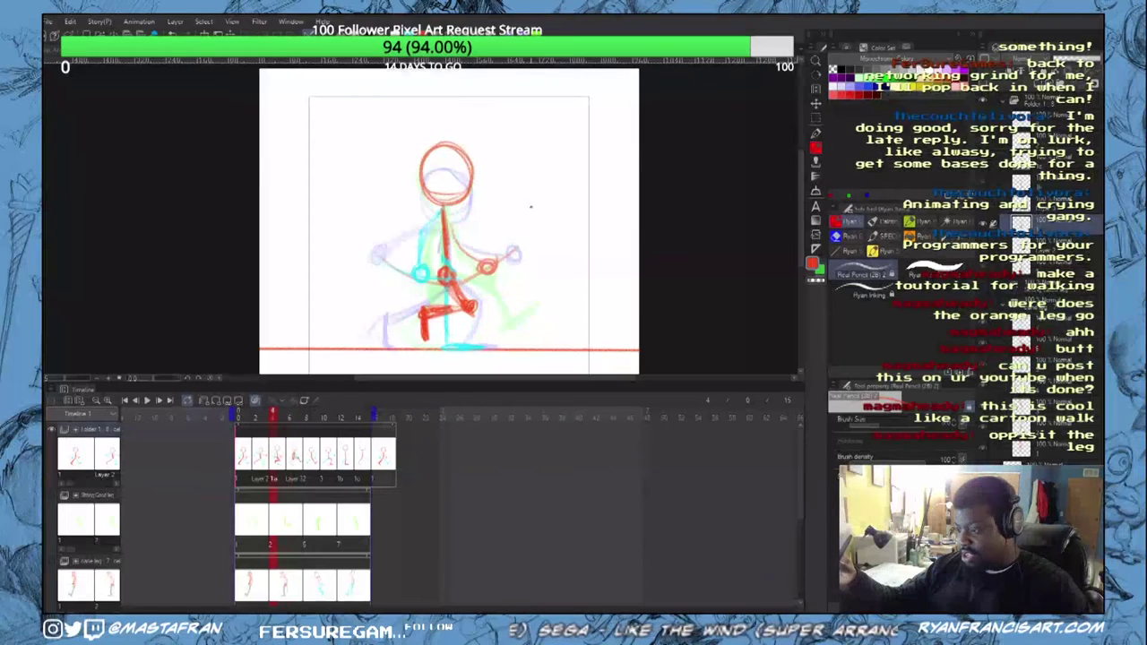
key(Left)
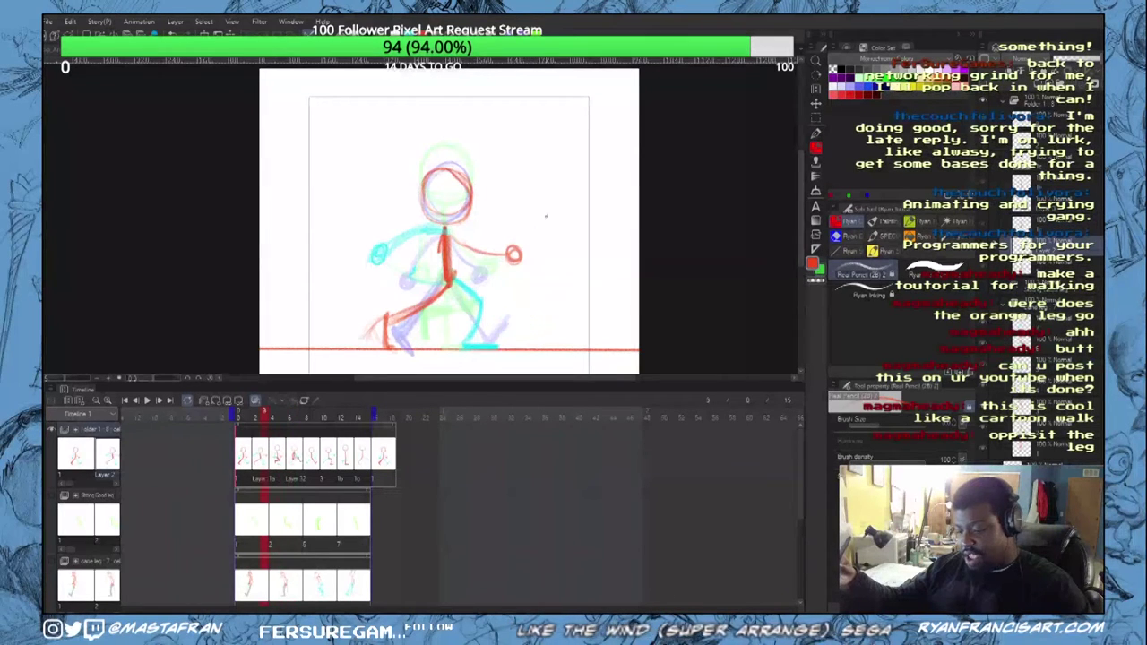
key(Right)
key(Right)
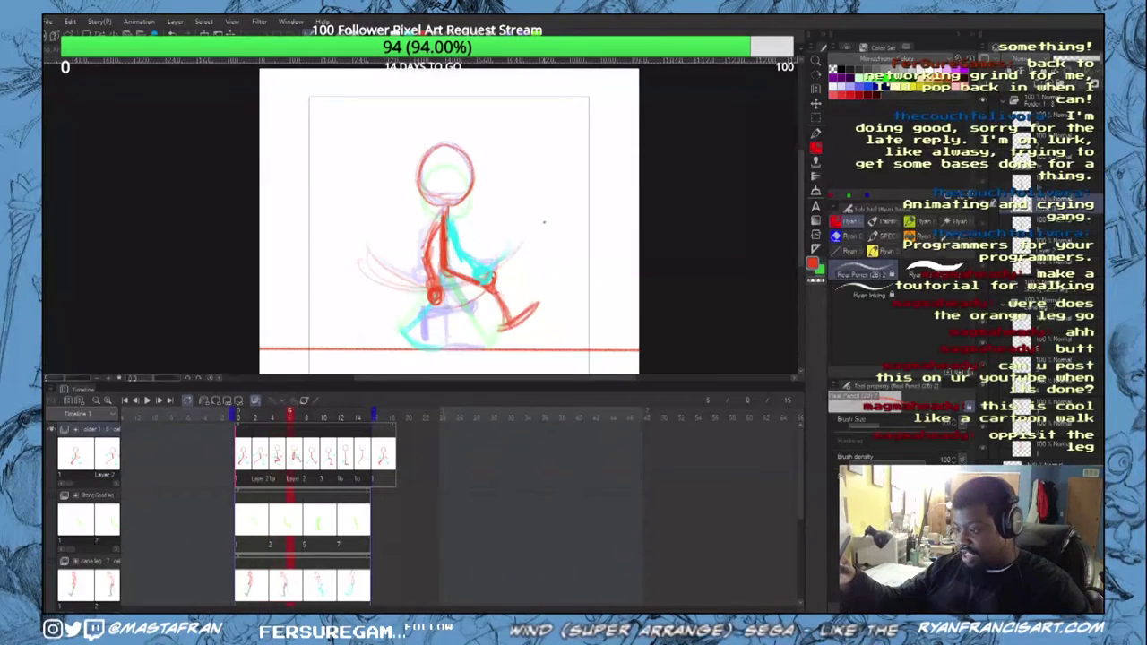
key(Right)
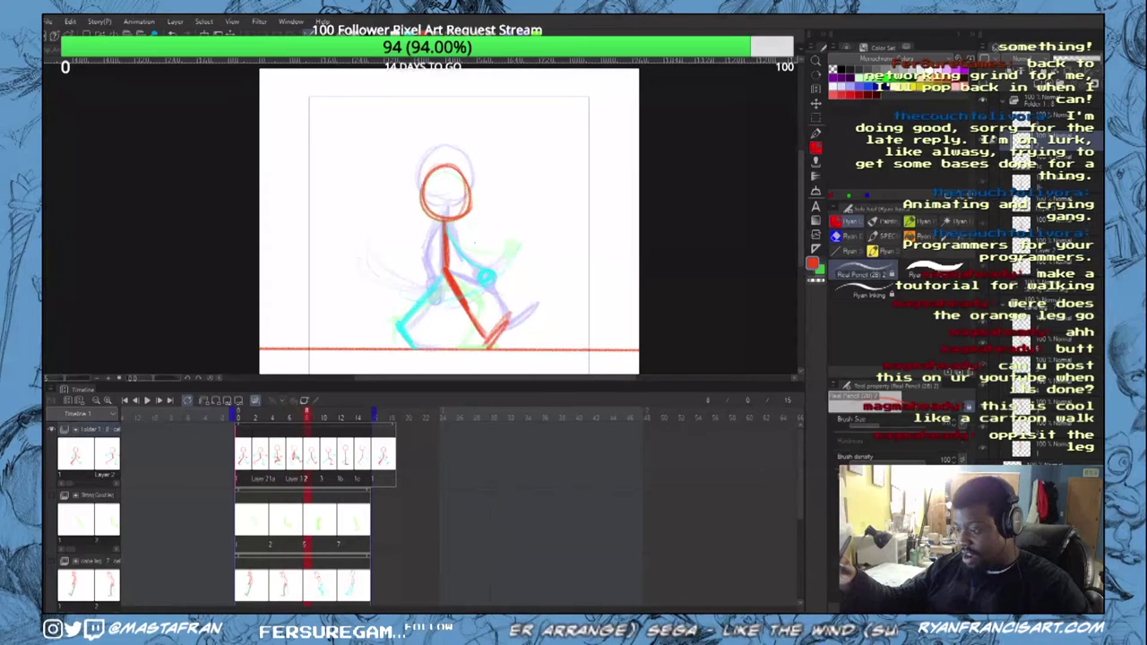
key(Left)
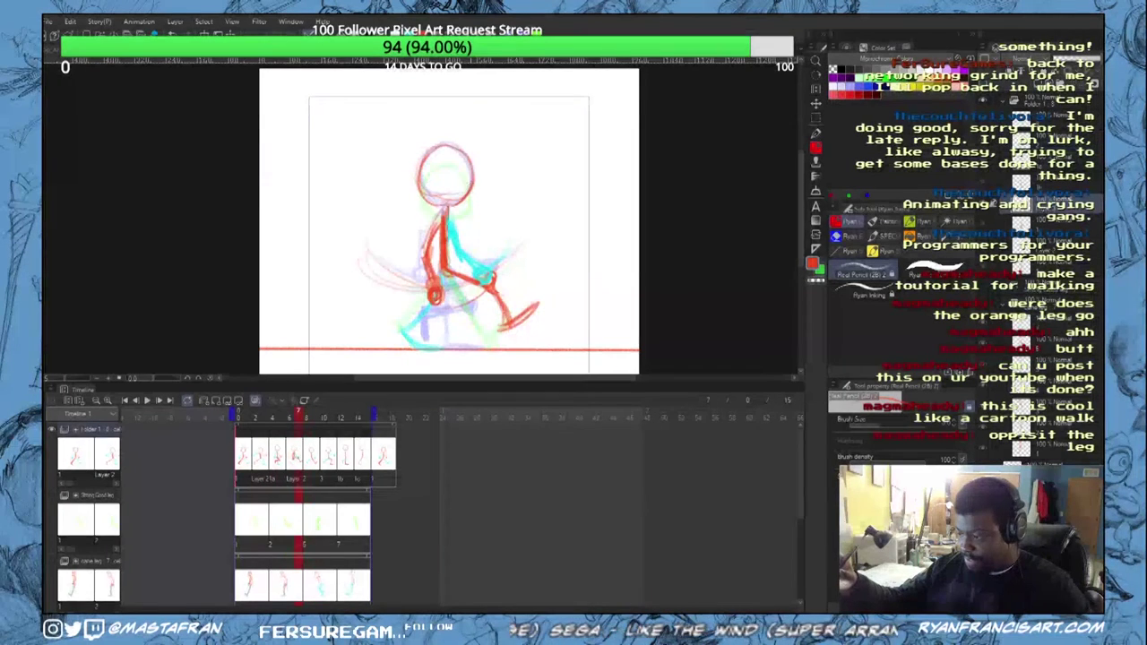
key(Left)
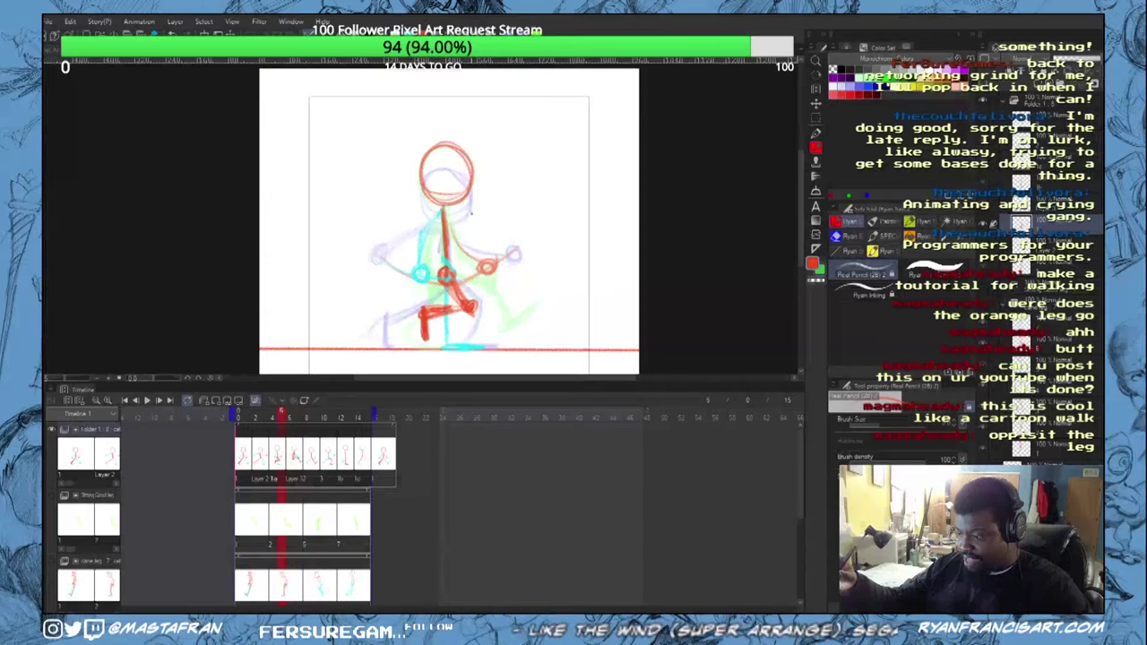
key(Right)
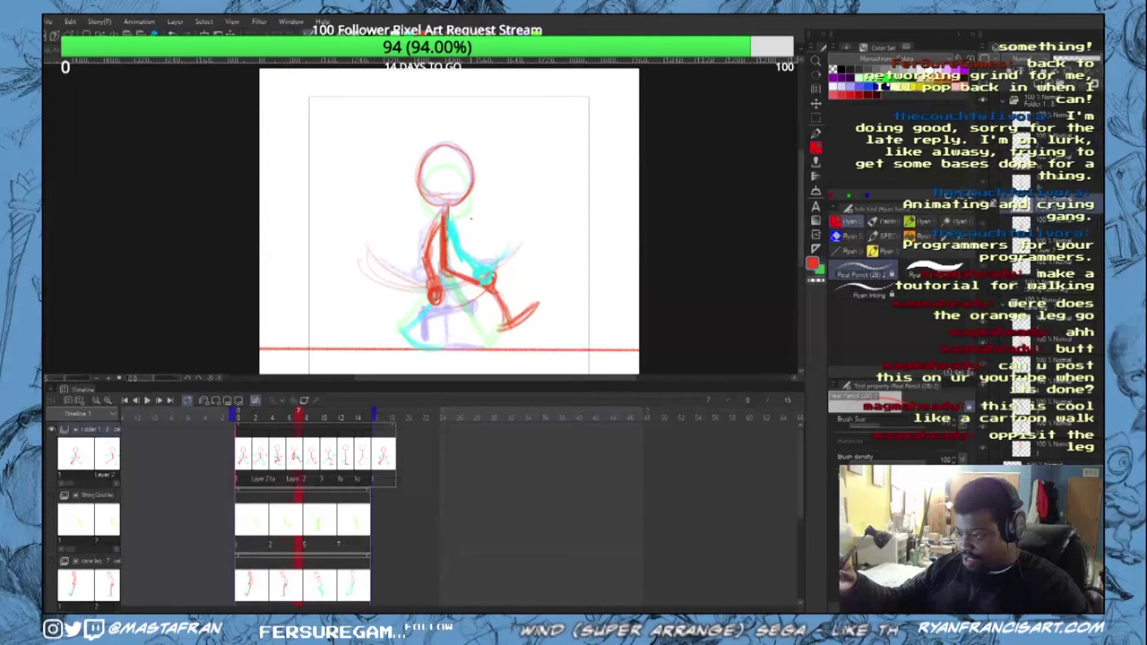
Step: On the stride pose at frame 8, sketch a red swing arc and draw a red arm with a round hand behind the torso
key(Right)
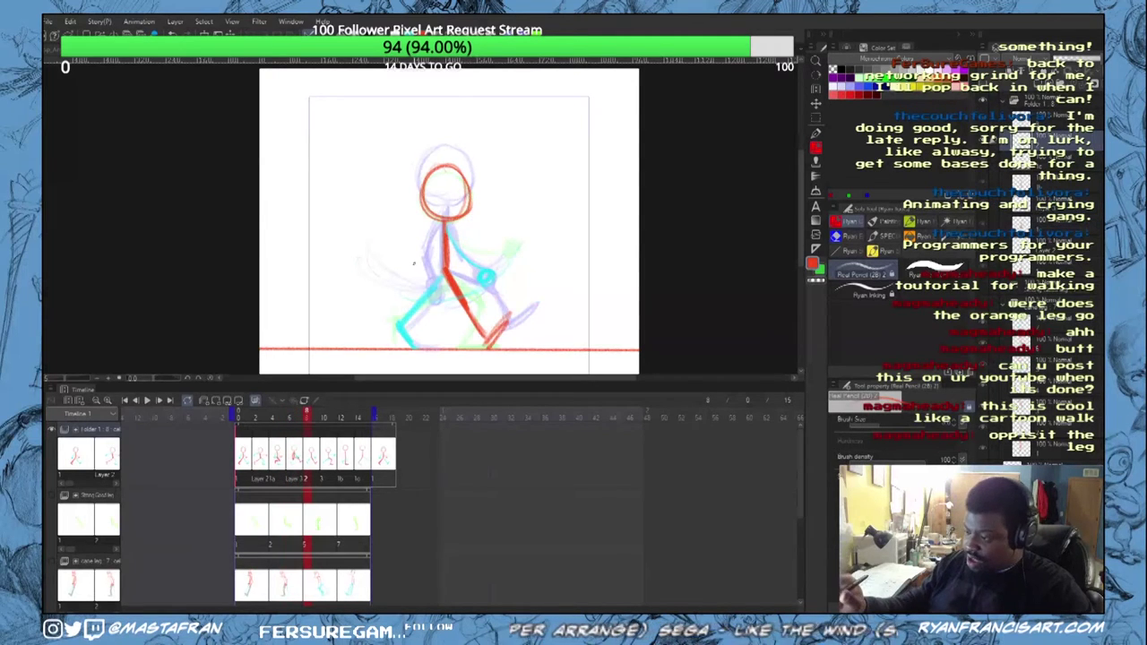
drag(365, 250, 436, 298)
mouse_move(439, 222)
mouse_down()
mouse_move(400, 283)
mouse_move(407, 269)
mouse_up()
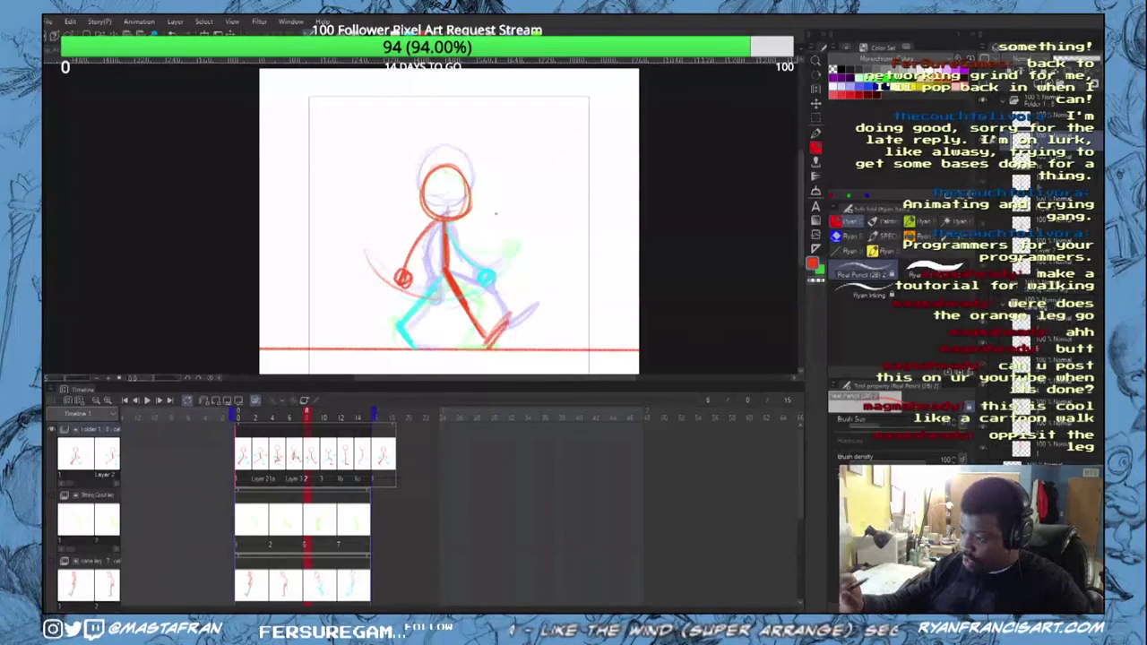
Step: On down pose 3 at frame 11, draw a raised red arm behind the torso with a round hand
key(Right)
key(Right)
key(Right)
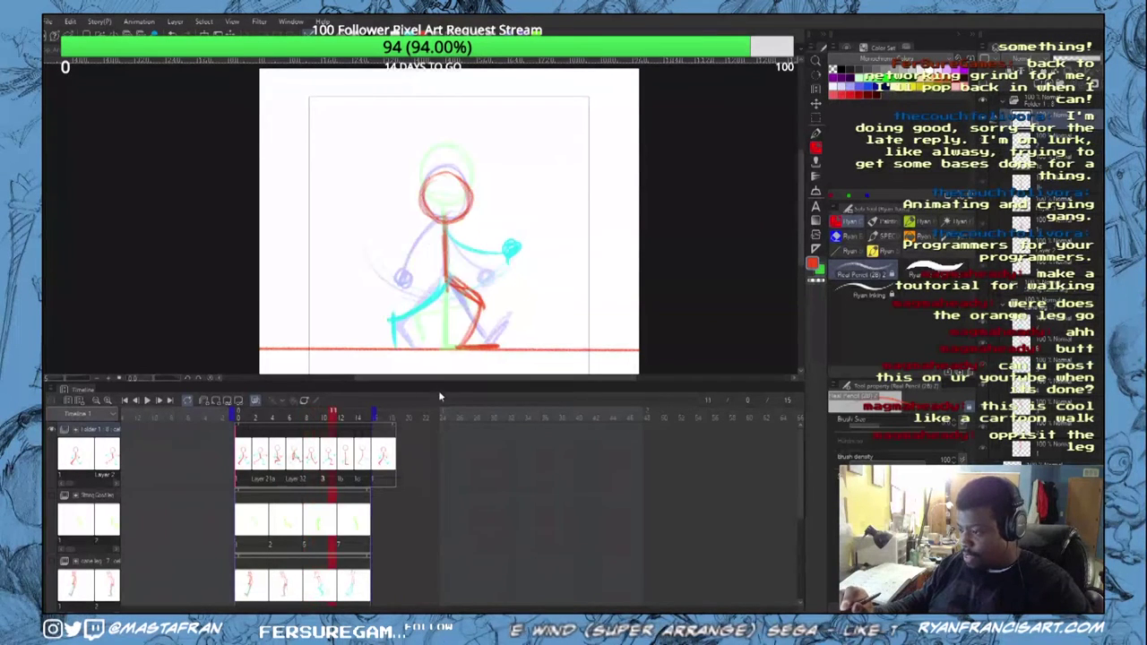
mouse_move(388, 267)
mouse_down()
mouse_move(379, 276)
mouse_move(377, 258)
mouse_move(399, 262)
mouse_move(440, 224)
mouse_up()
key(ctrl+z)
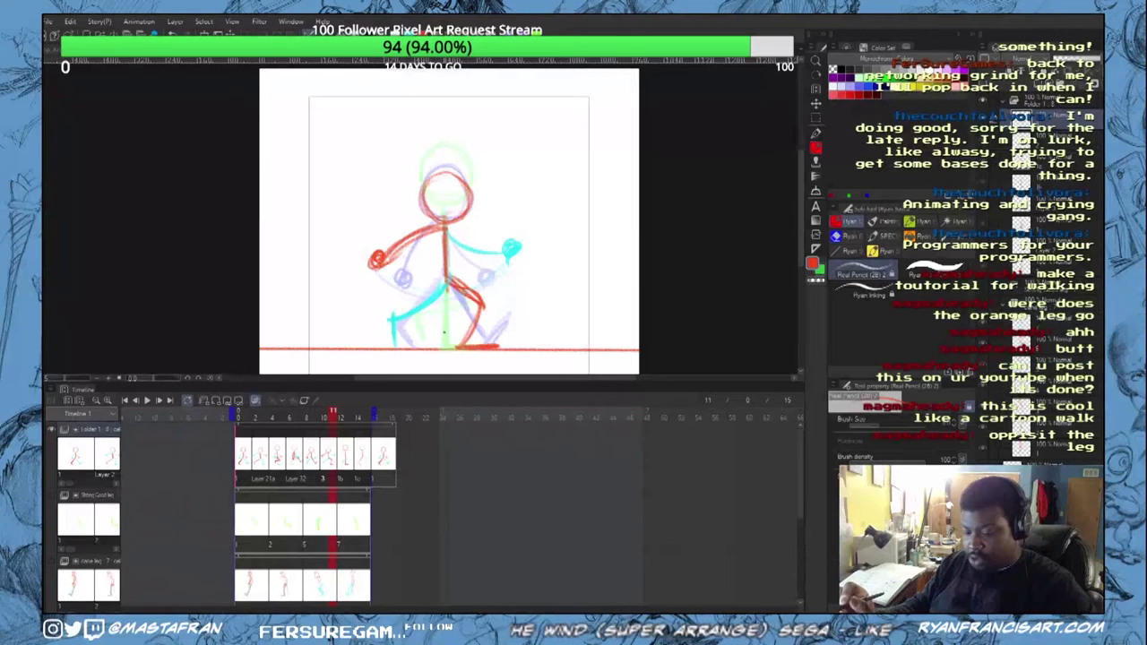
Step: Compare the second down pose's arms with the passing pose at frame 12 and the preceding stride pose
key(Right)
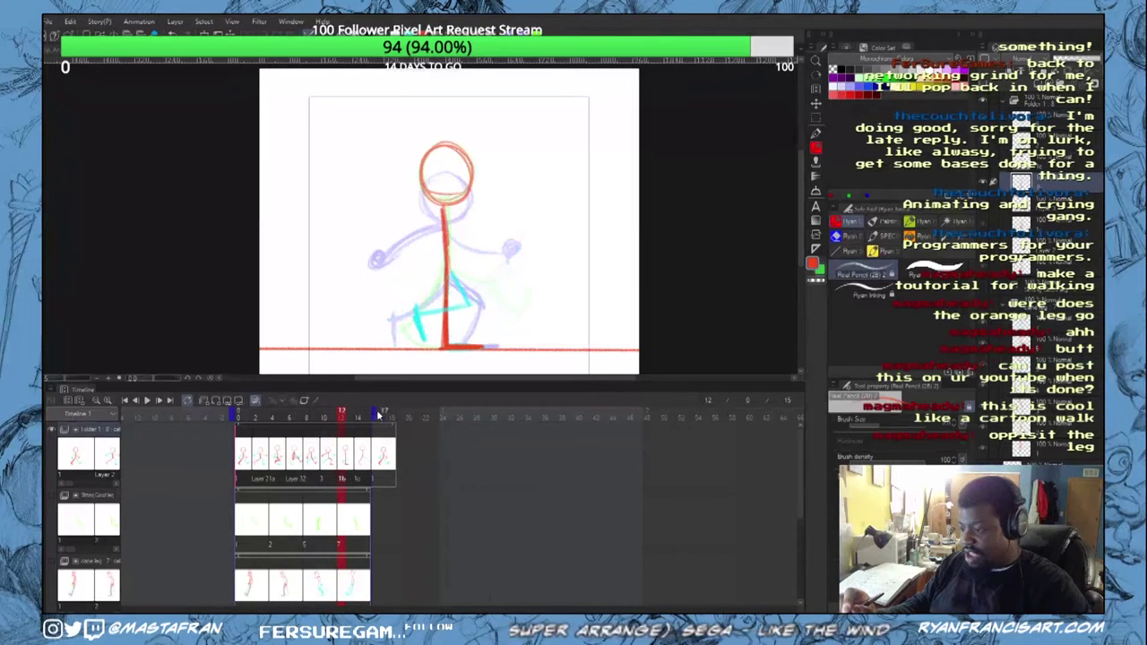
key(Left)
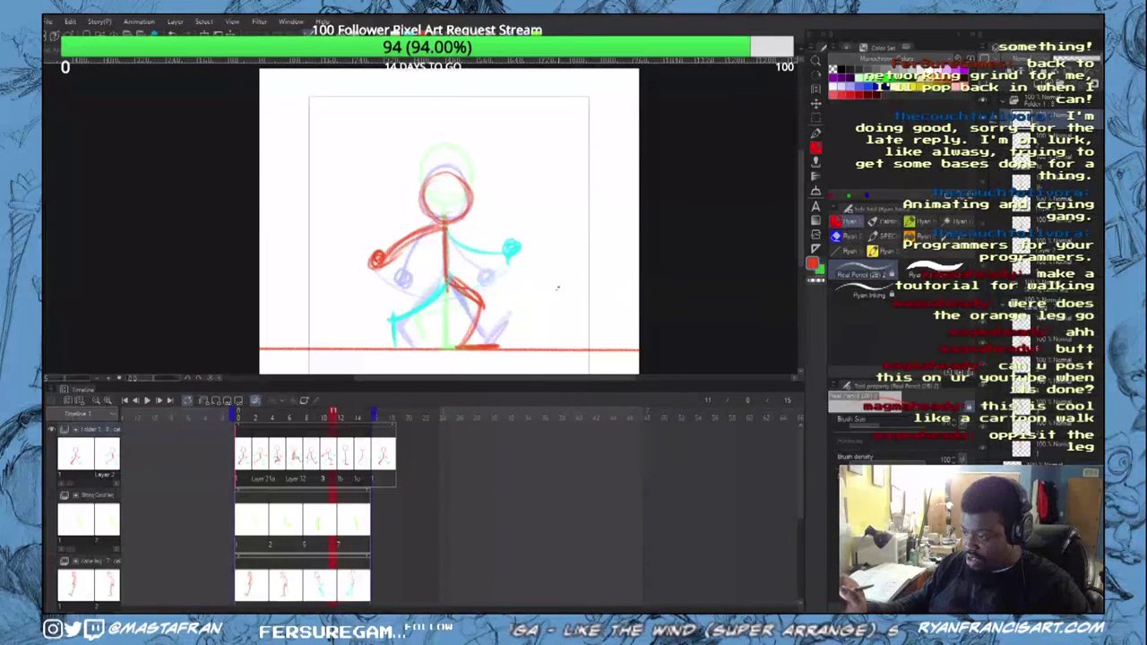
key(Left)
key(Left)
key(Left)
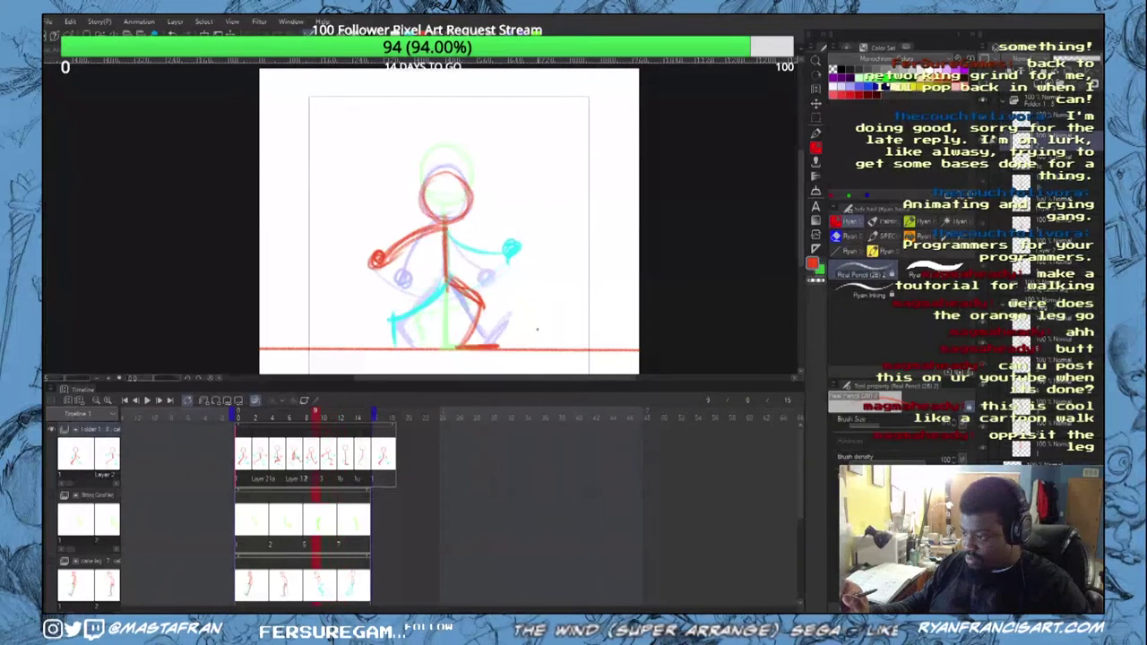
Step: Return to the first frame and play the walk cycle to examine how the arms swing
key(Left)
key(Left)
key(Left)
key(Left)
key(Left)
key(Left)
key(Left)
key(Left)
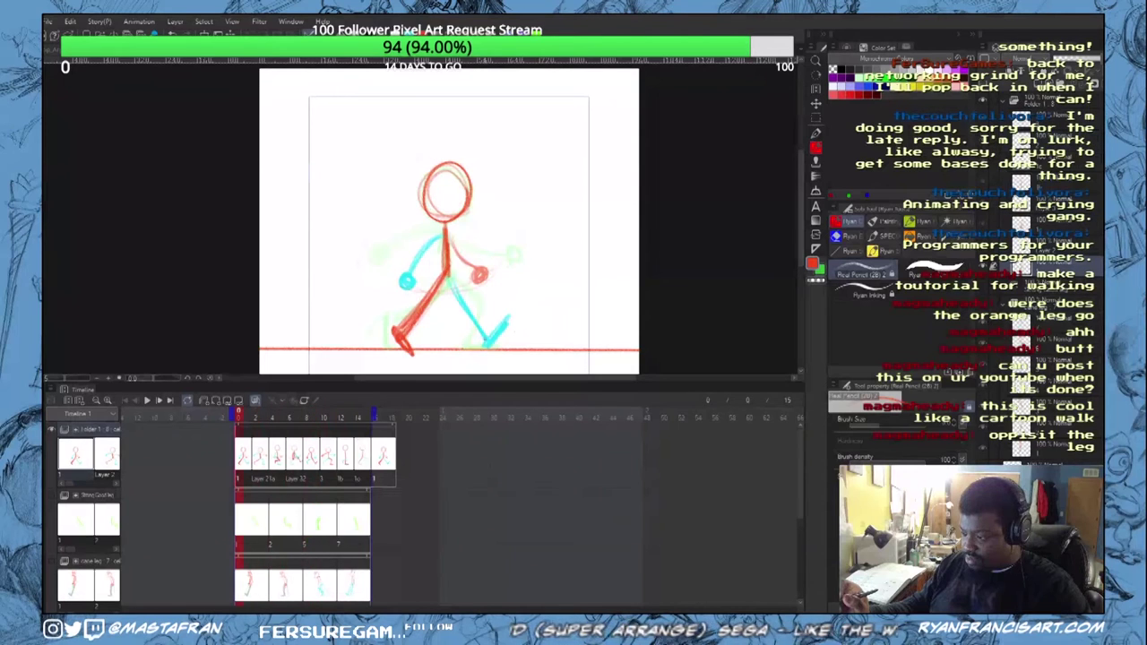
click(147, 400)
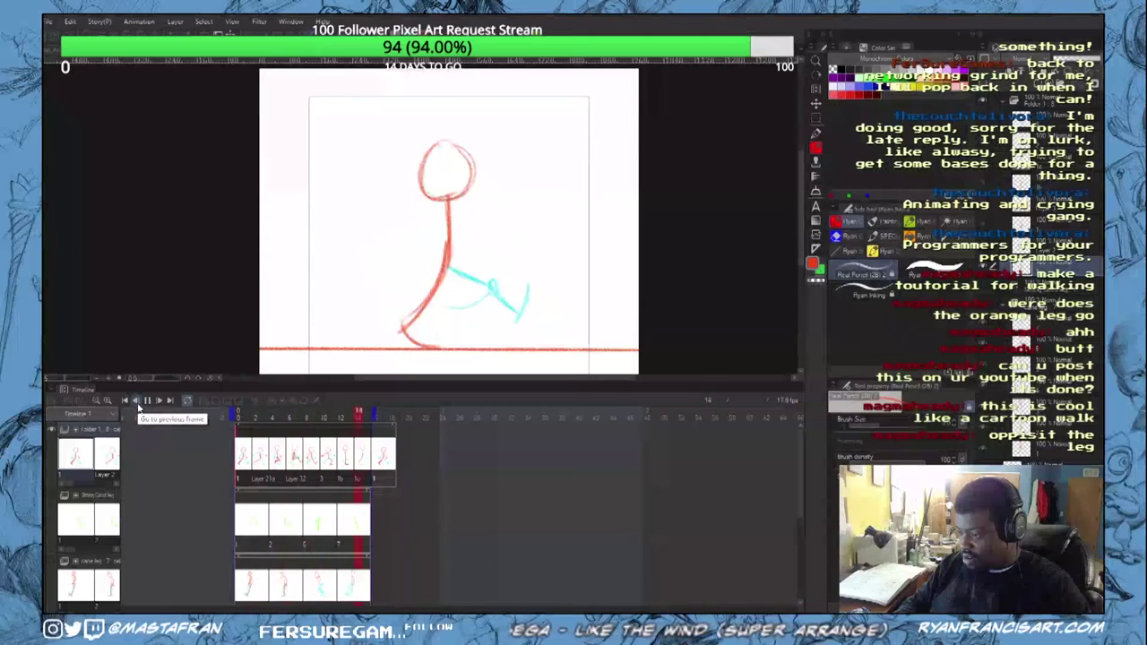
click(138, 404)
Step: Compare the arm positions across the poses from frame 6 to frame 11
click(332, 462)
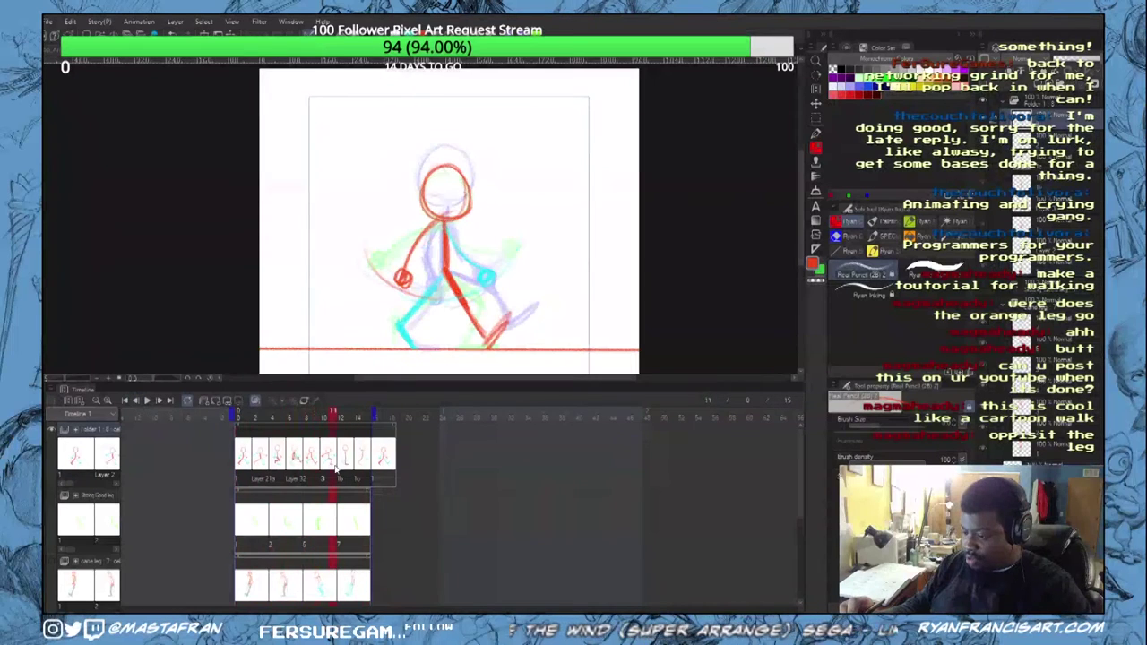
click(309, 467)
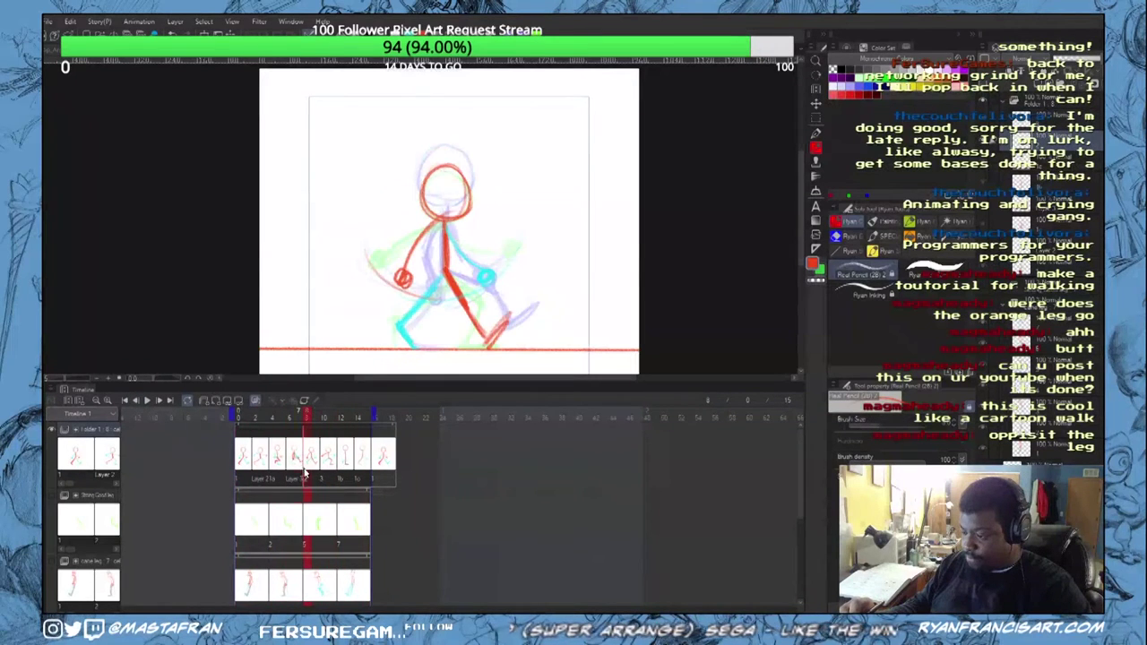
click(296, 466)
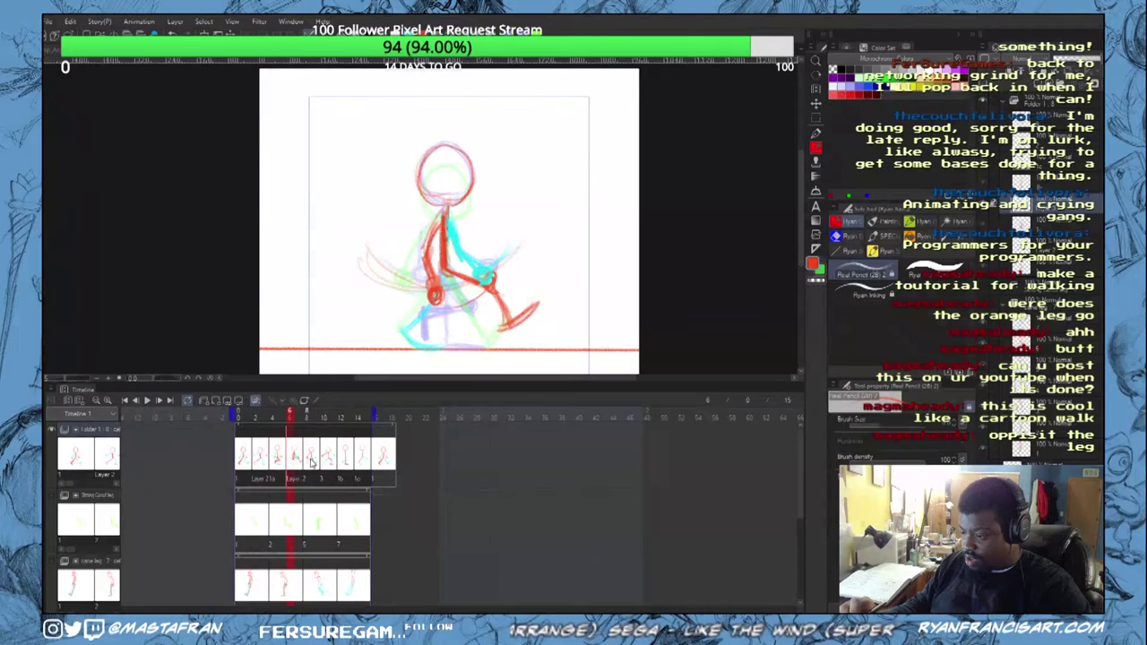
click(314, 463)
click(329, 466)
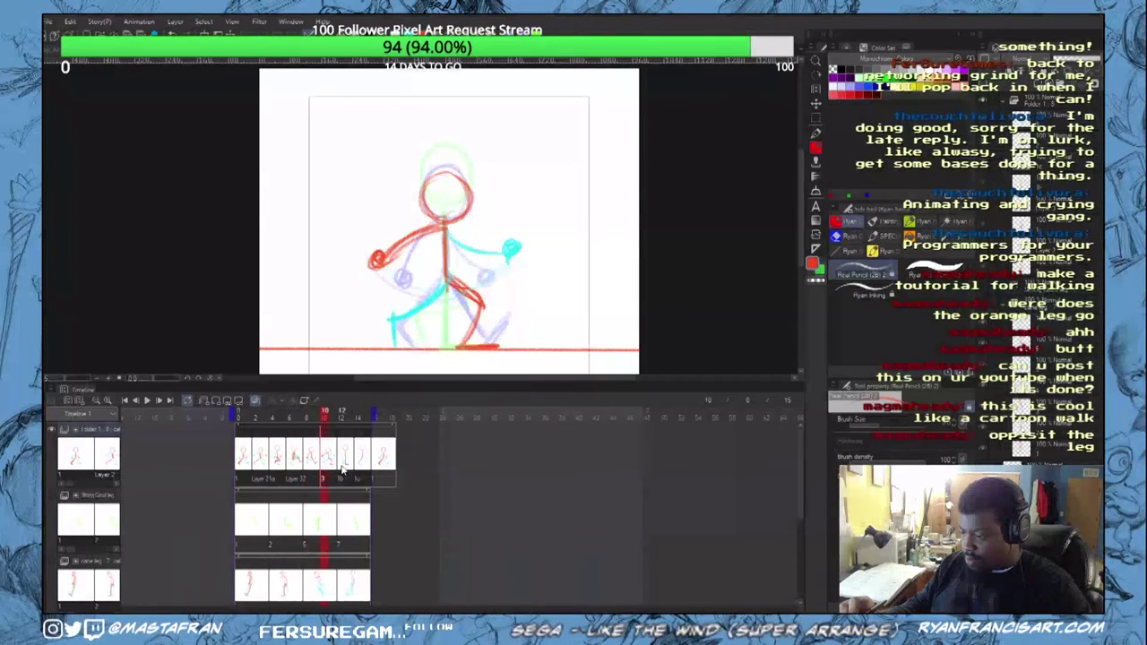
Step: On the passing pose at frame 12, draw a red arm behind the torso and a cyan arm in front, both with round hands
click(344, 474)
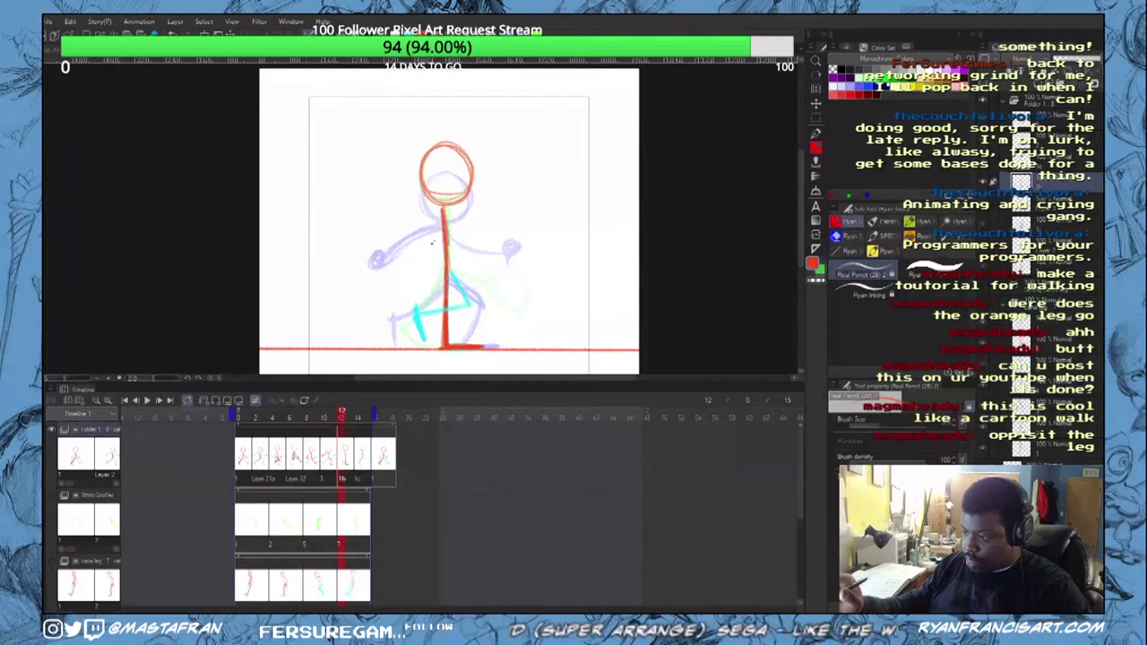
mouse_move(442, 221)
mouse_down()
mouse_move(421, 252)
mouse_move(431, 285)
mouse_up()
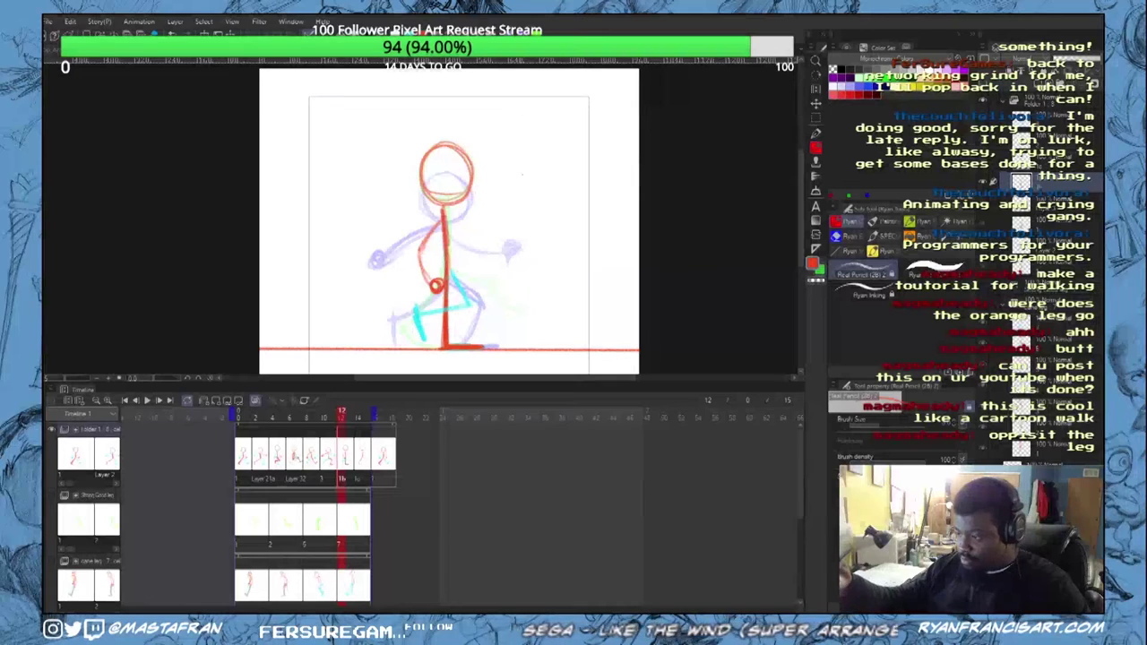
key(x)
mouse_move(447, 222)
mouse_down()
mouse_move(465, 260)
mouse_move(454, 232)
mouse_move(475, 254)
mouse_move(465, 256)
mouse_move(498, 261)
mouse_up()
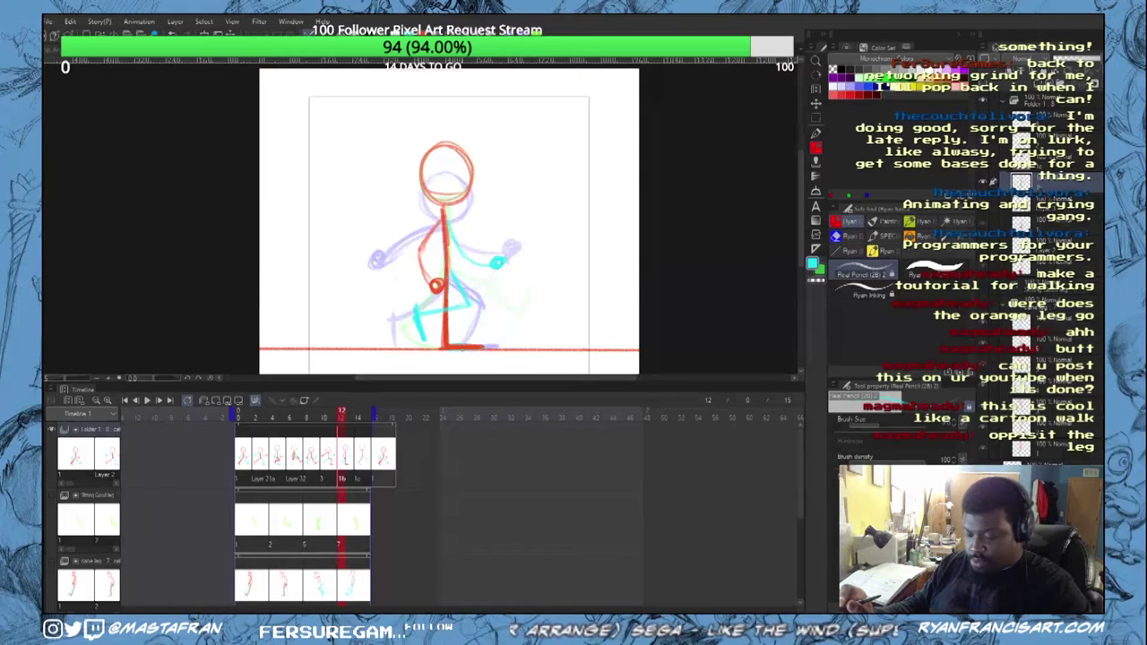
Step: On the up pose at frame 14, sketch a cyan swing arc and draw a bent cyan arm behind the torso with a round hand
key(Right)
key(Right)
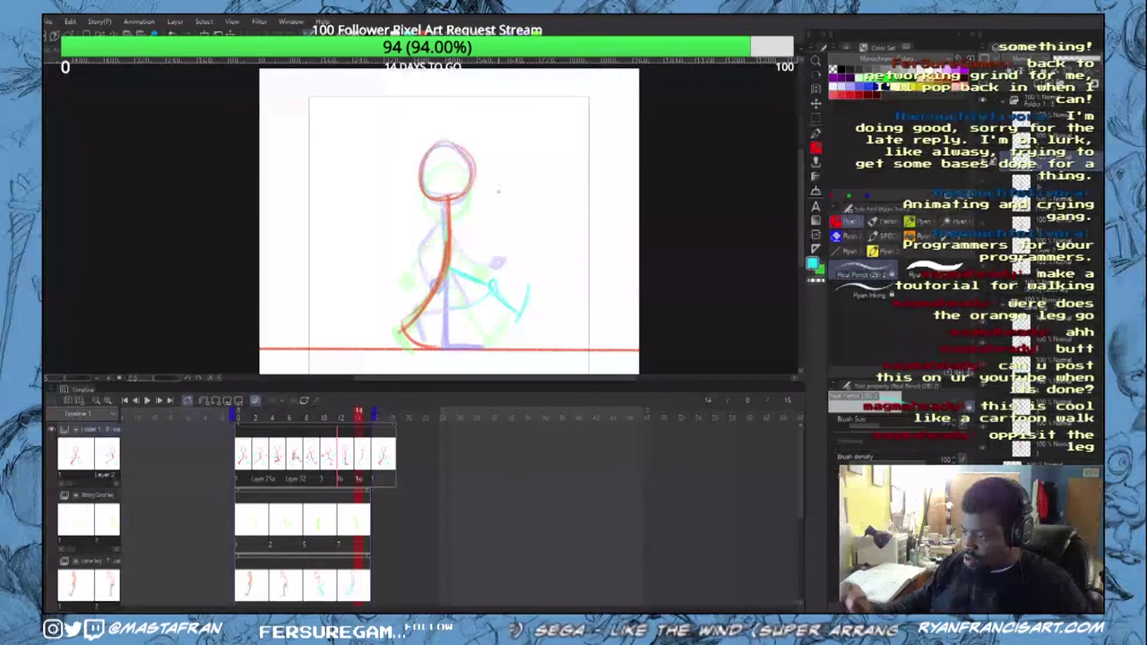
drag(470, 250, 453, 216)
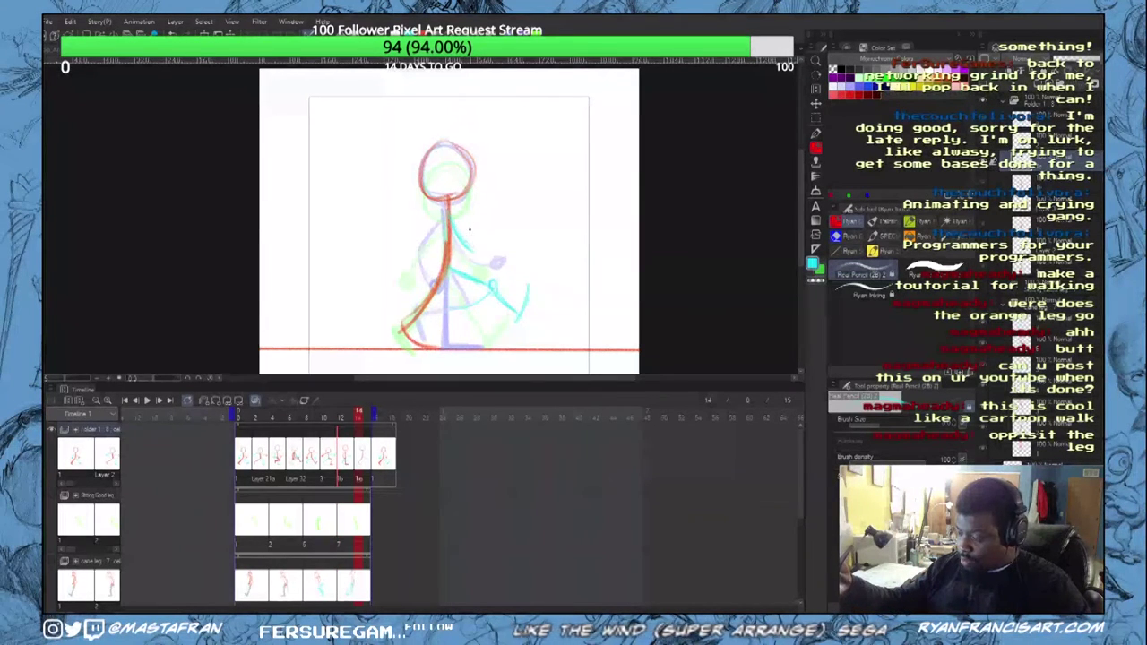
key(ctrl+z)
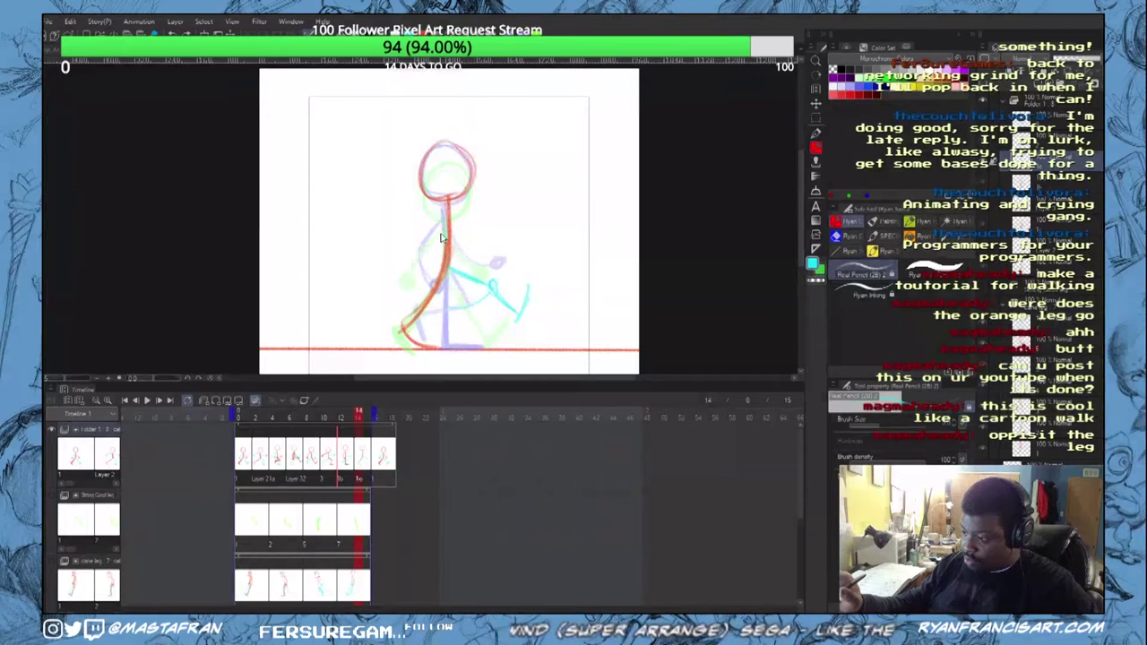
mouse_move(445, 209)
mouse_down()
mouse_move(416, 247)
mouse_move(449, 187)
mouse_move(416, 266)
mouse_move(416, 242)
mouse_move(409, 289)
mouse_move(440, 238)
mouse_move(415, 283)
mouse_move(436, 269)
mouse_move(416, 289)
mouse_move(420, 239)
mouse_up()
key(ctrl+z)
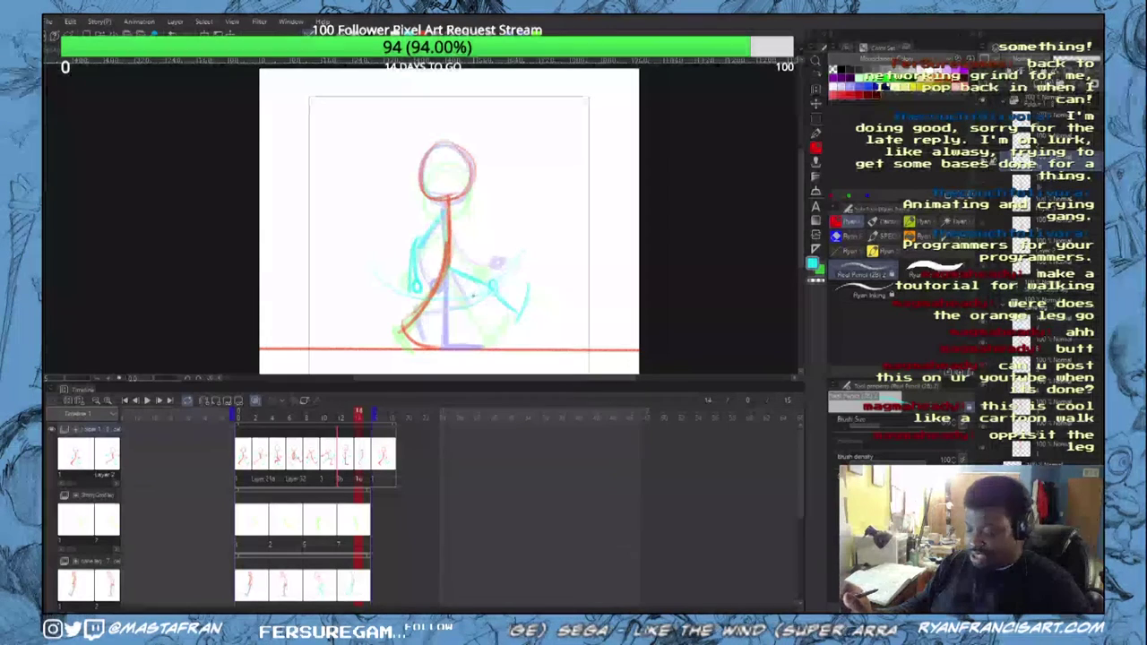
Step: Sample the figure's red and draw a red arm with a round hand in front of the torso at frame 14
alt+click(447, 256)
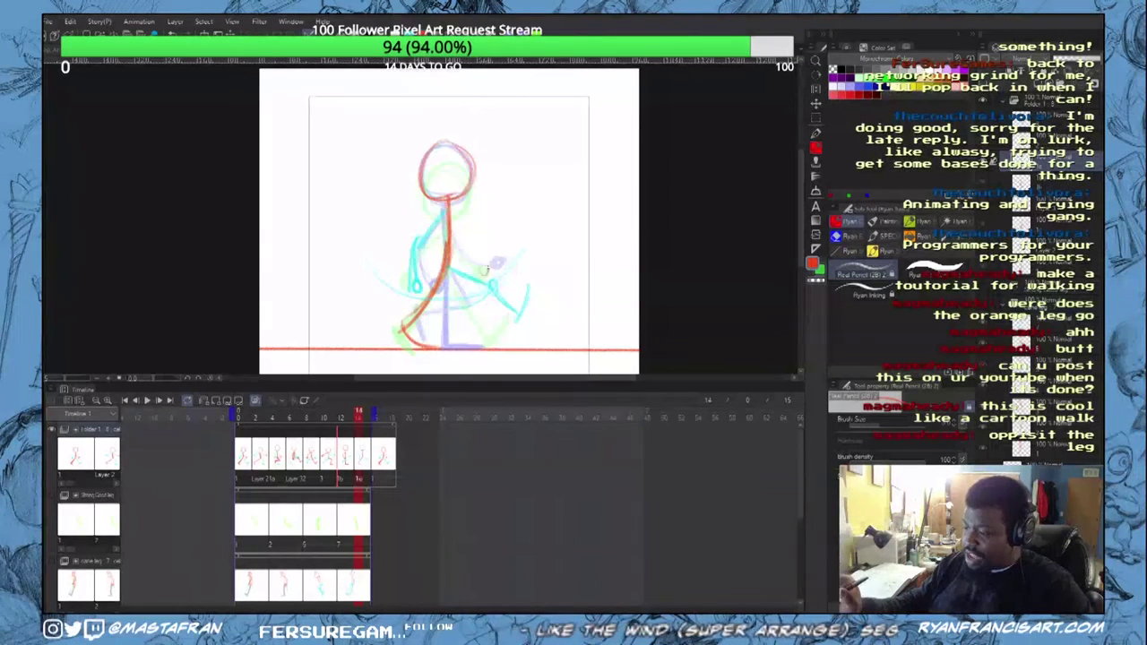
drag(488, 269, 492, 271)
mouse_move(450, 211)
mouse_down()
mouse_move(467, 251)
mouse_move(502, 269)
mouse_up()
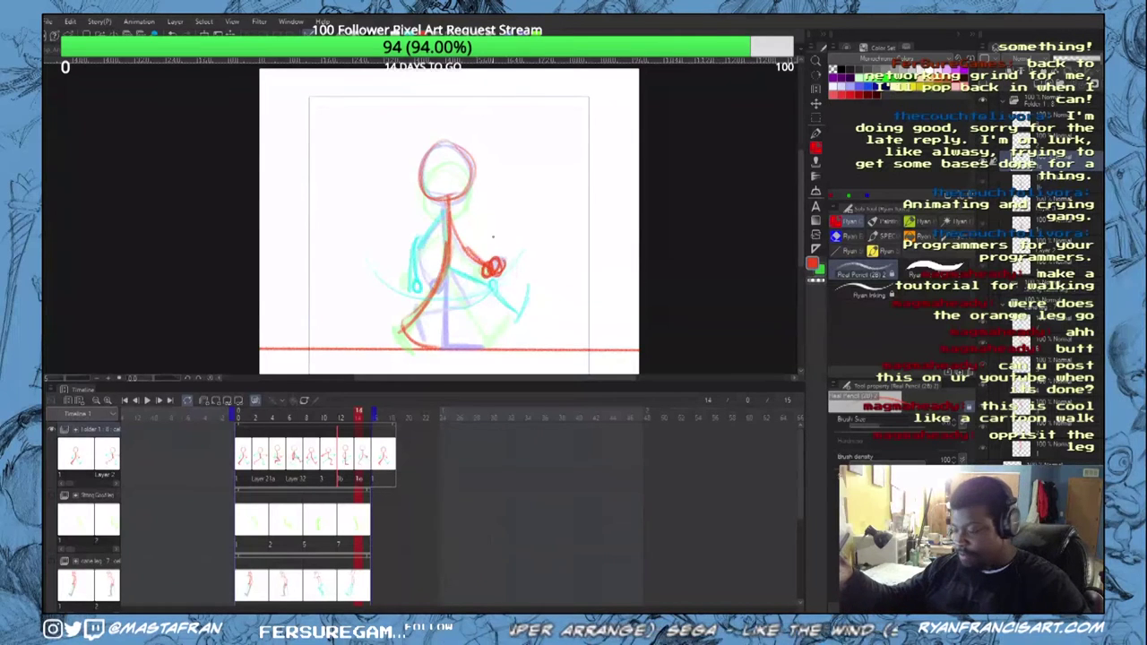
Step: Compare the arms on frames 12 and 14, and play the walk cycle to check their swing
key(Left)
key(Left)
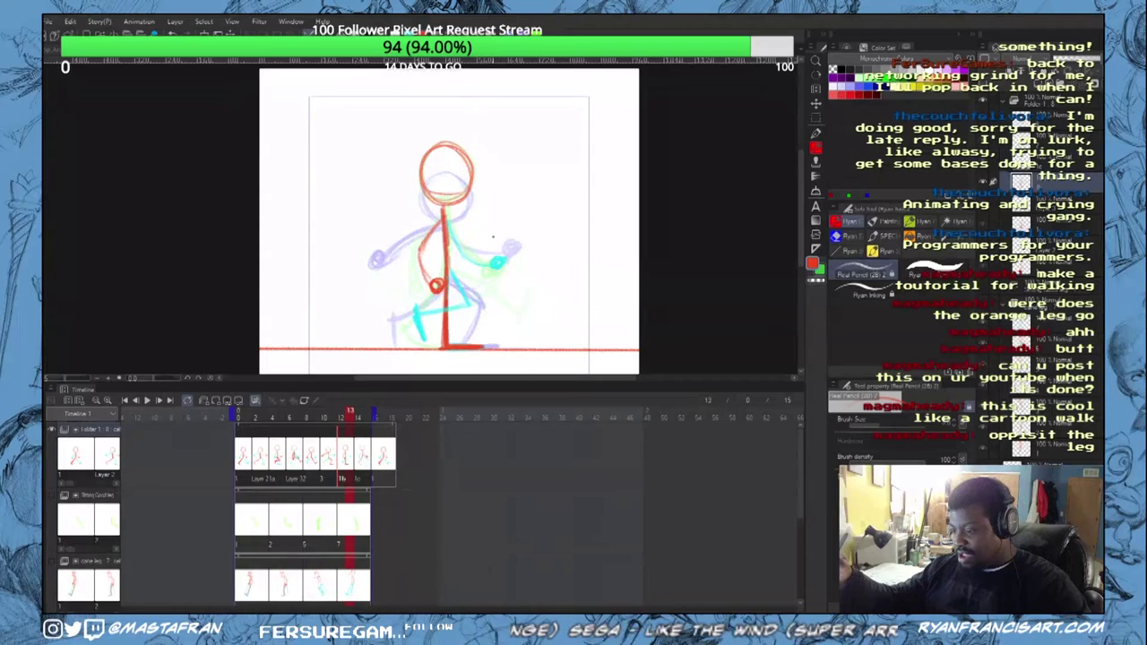
key(Right)
key(Right)
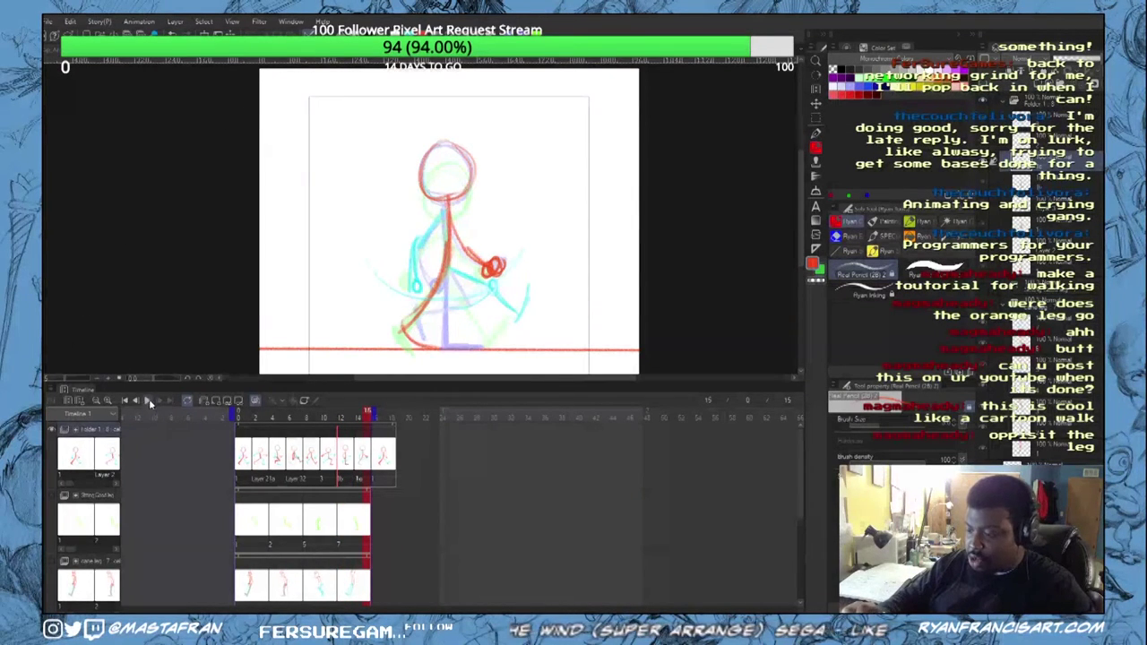
click(148, 399)
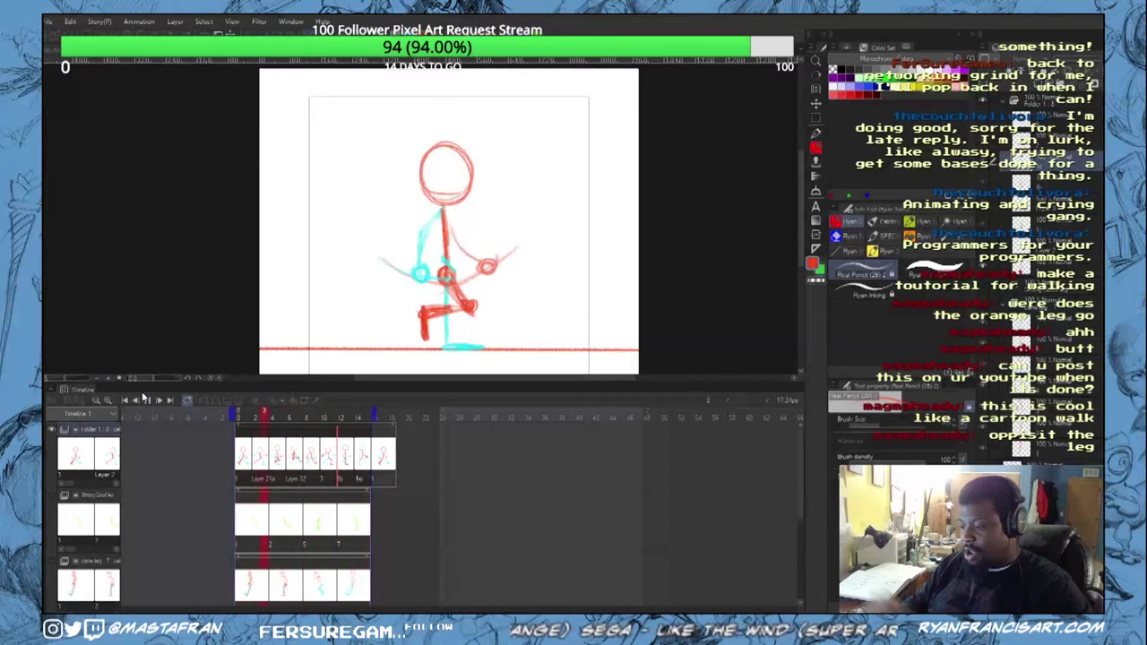
click(367, 472)
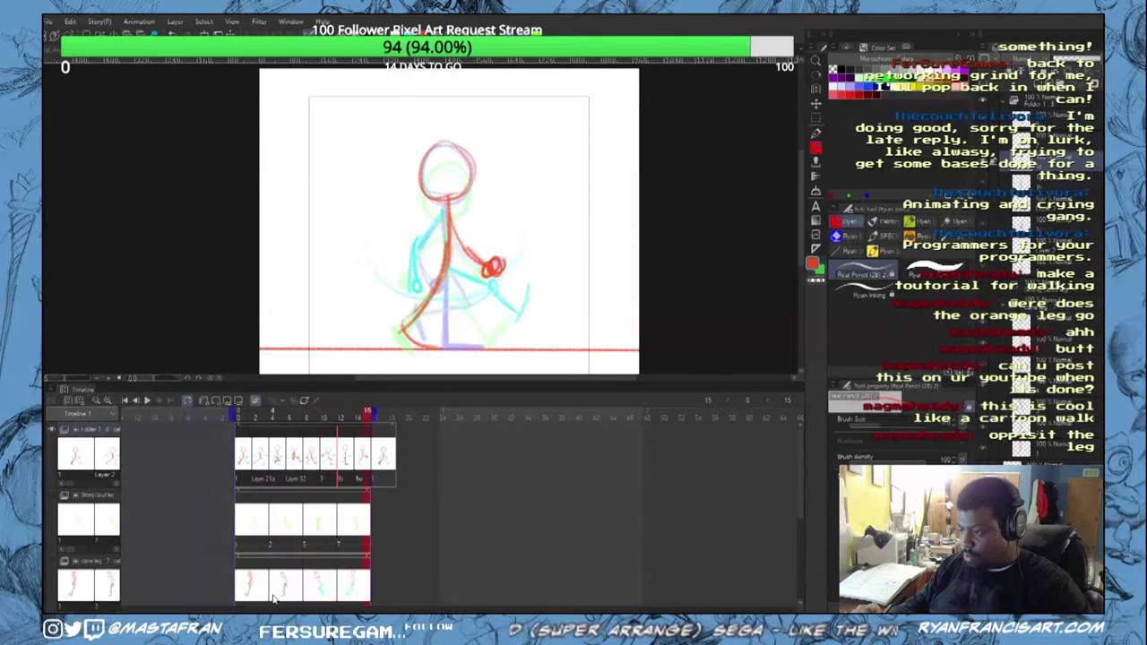
Step: Turn off onion skinning and erase both arms from the passing pose at frame 12
click(254, 400)
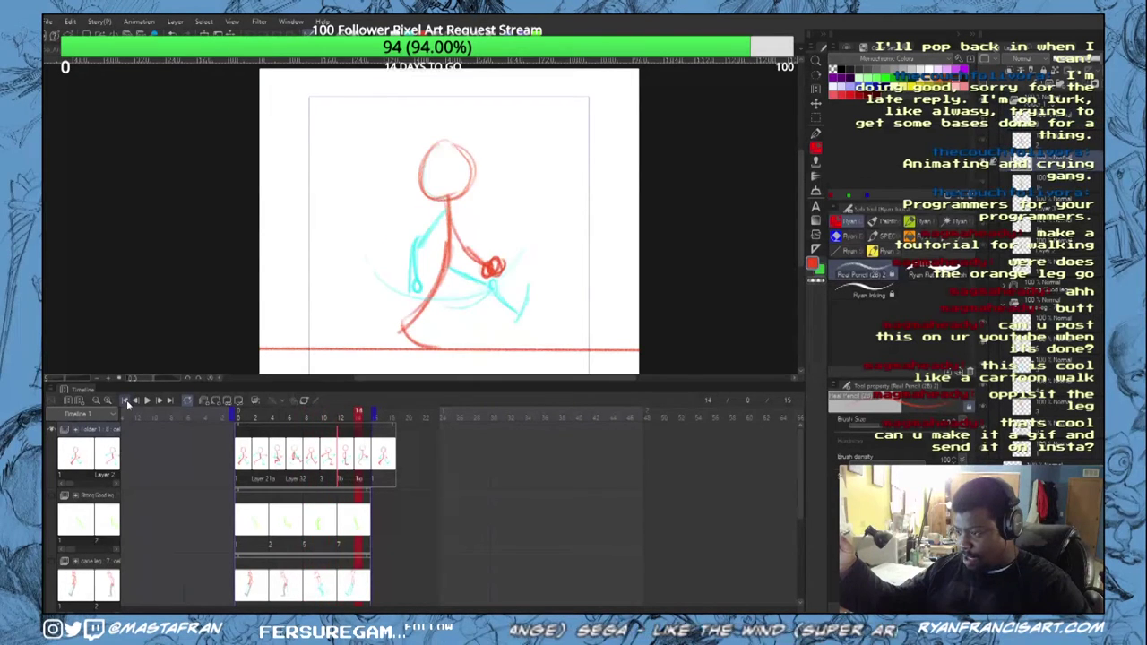
key(Left)
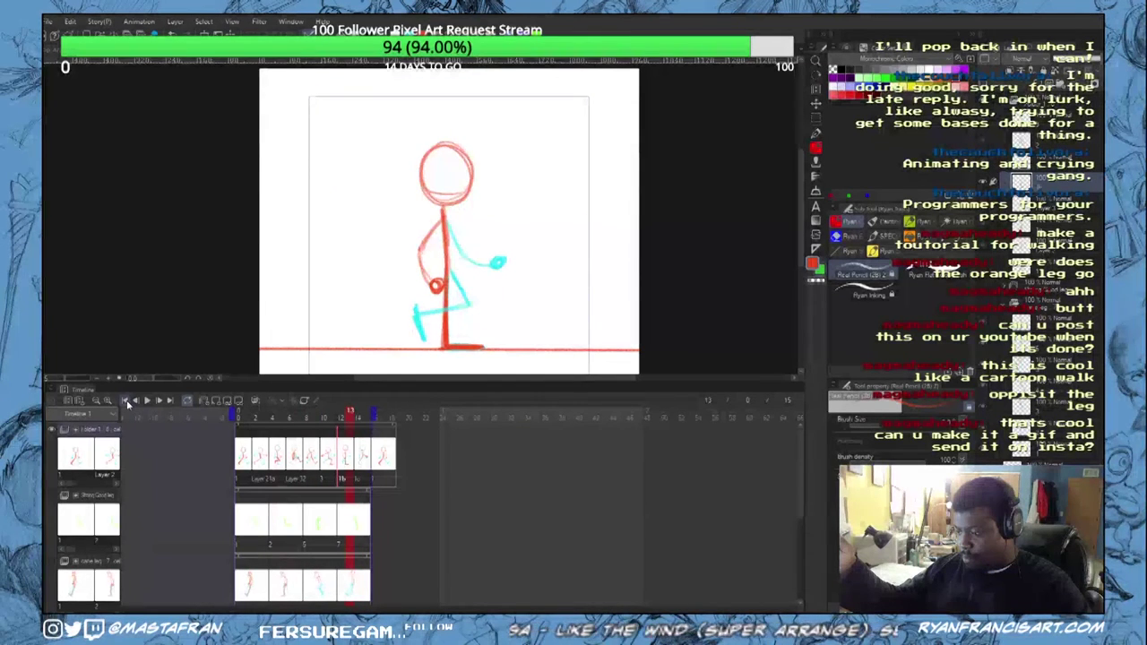
click(128, 404)
key(Right)
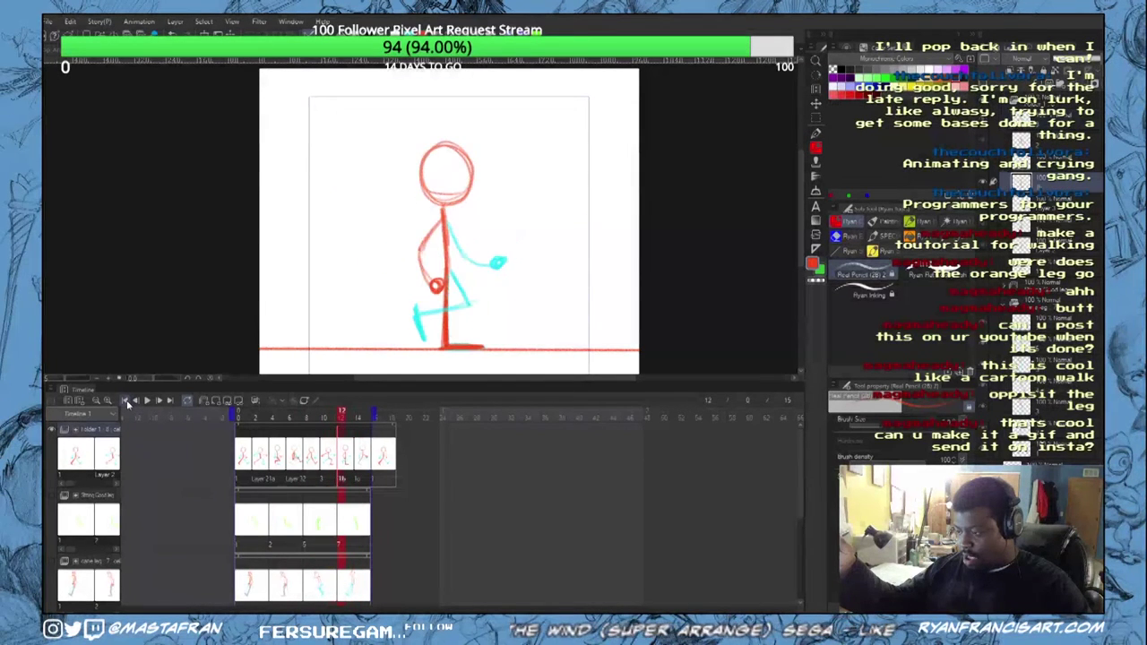
mouse_move(475, 247)
mouse_down()
mouse_move(462, 239)
mouse_move(484, 272)
mouse_move(499, 256)
mouse_up()
drag(423, 246, 433, 223)
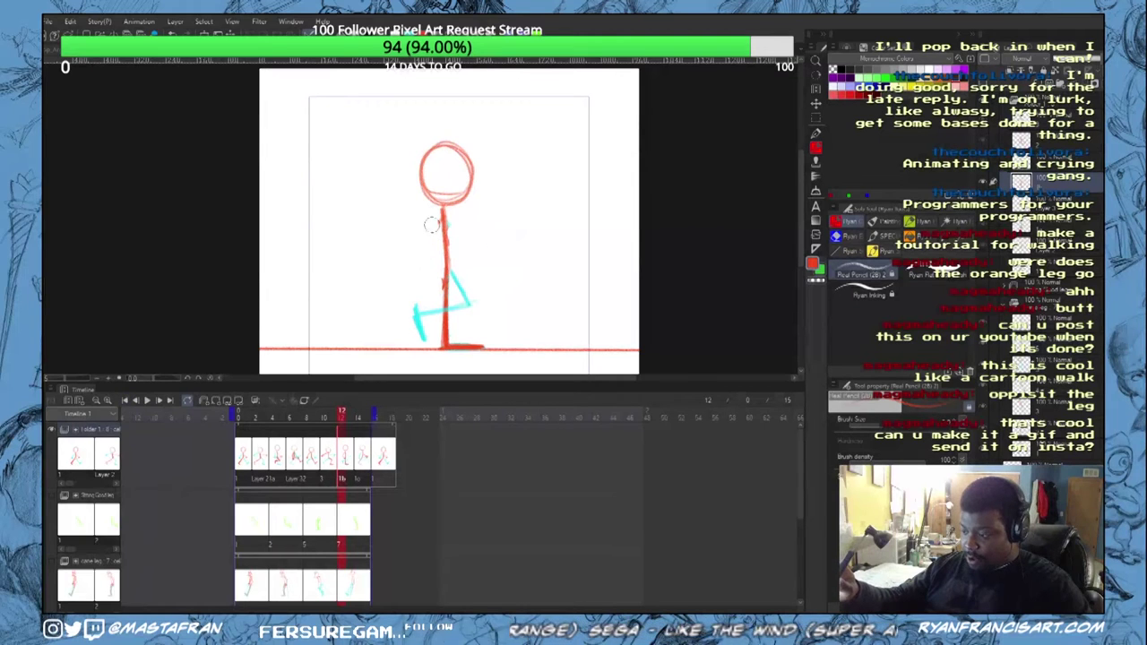
Step: Redraw the frame 12 arm in cyan with a round hand in front of the torso, and check it against the neighbouring poses
alt+click(461, 291)
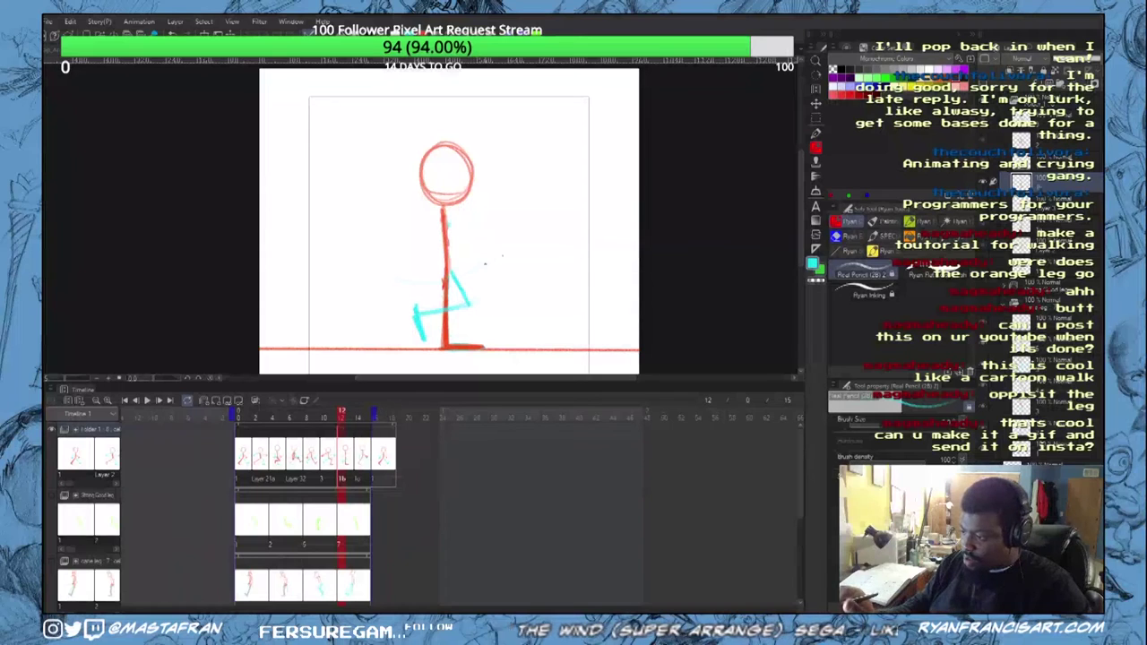
mouse_move(440, 211)
mouse_down()
mouse_move(435, 240)
mouse_move(472, 272)
mouse_up()
key(Left)
key(Left)
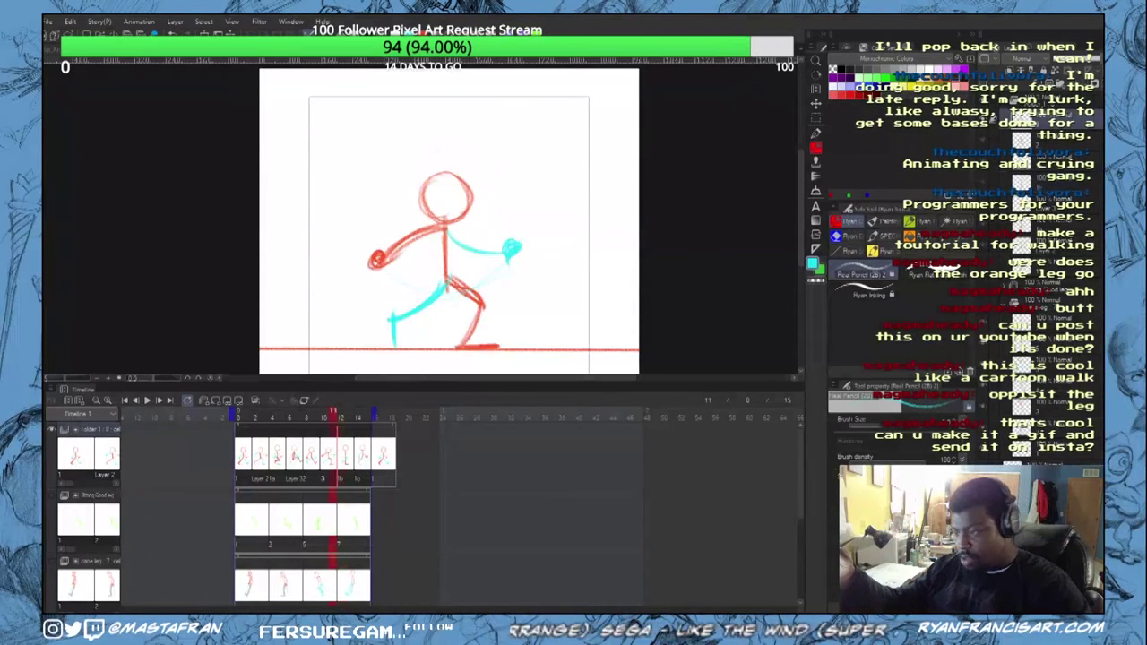
key(Right)
key(Right)
key(Right)
key(Right)
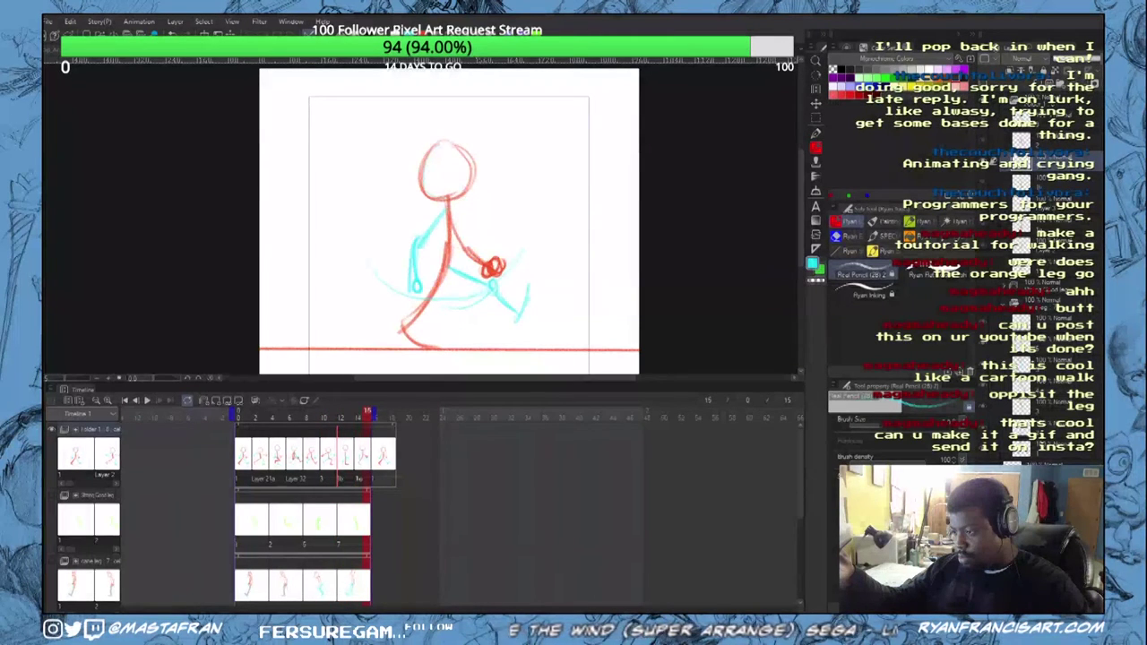
Step: Play and scrub through the whole walk cycle to review the finished arm swing
click(146, 401)
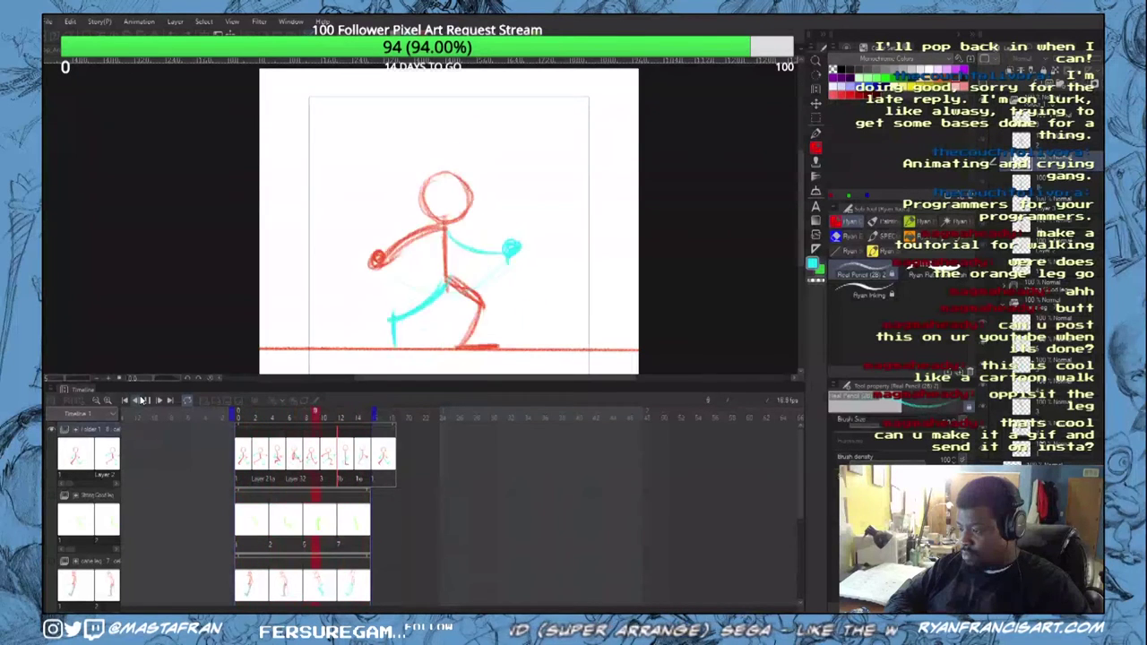
drag(248, 419, 374, 433)
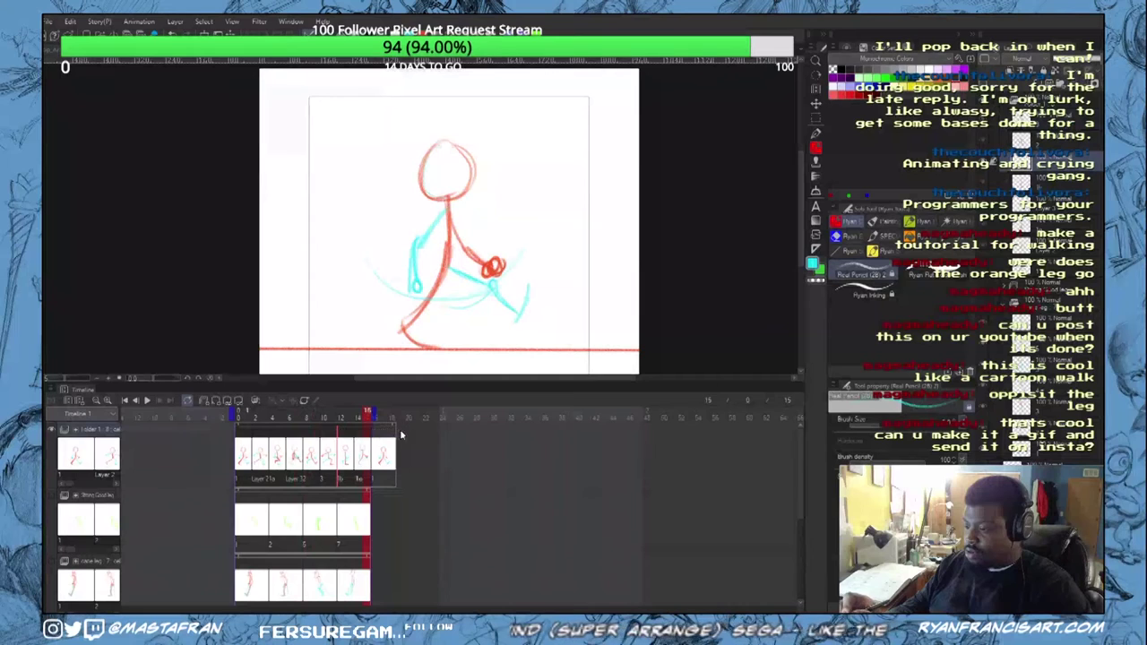
drag(237, 427, 418, 428)
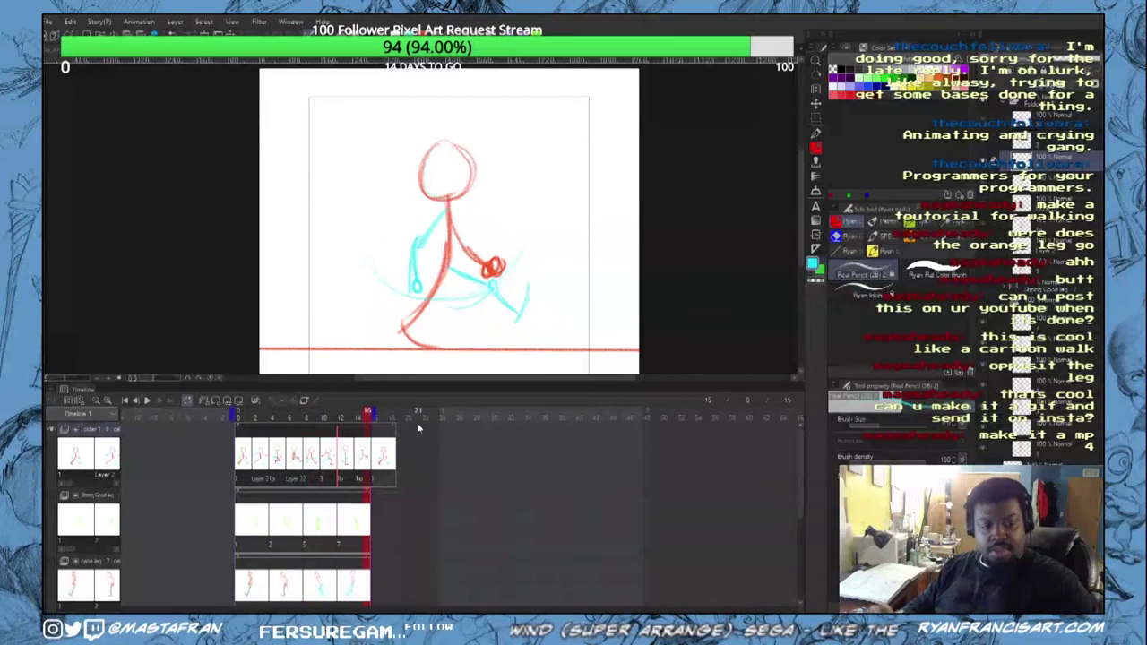
click(146, 402)
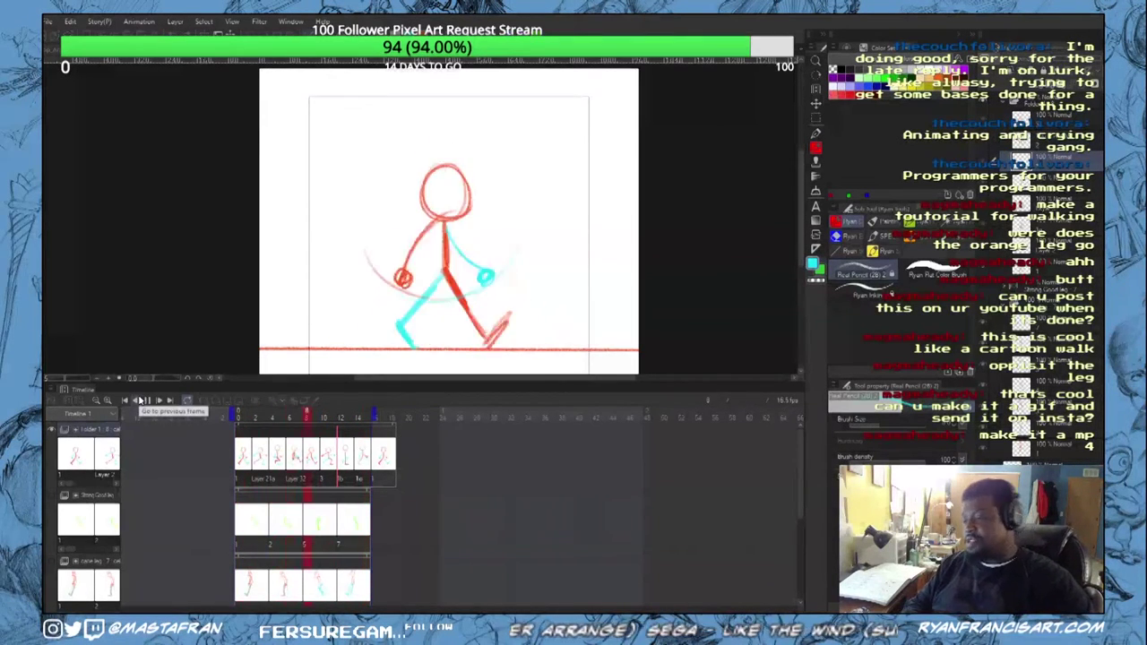
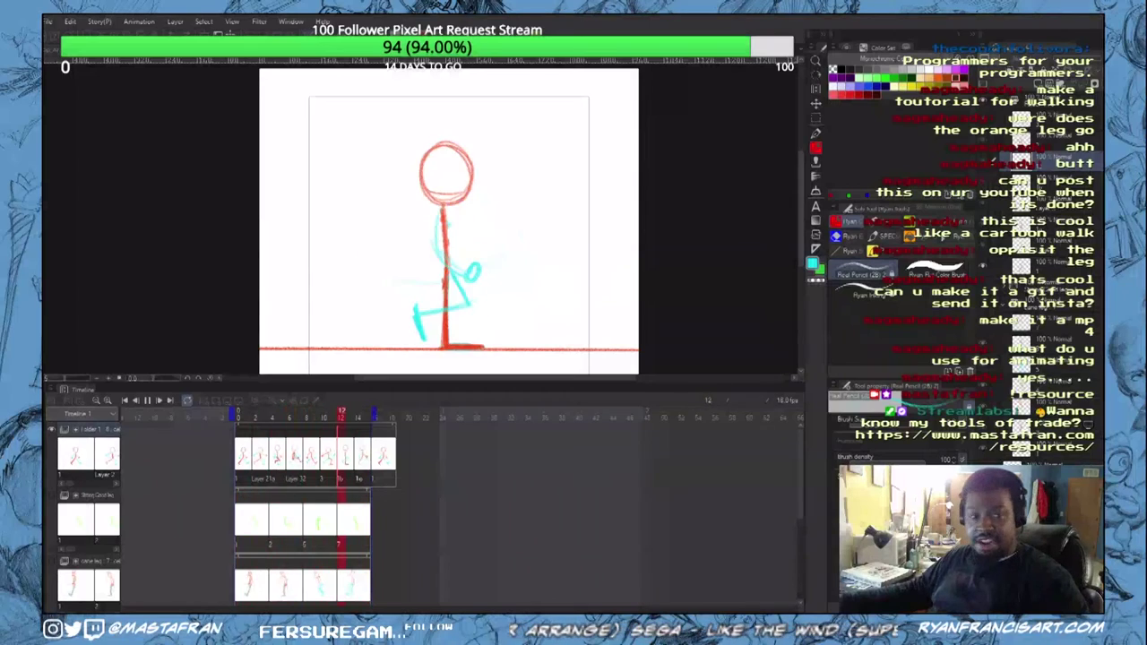
Step: Switch to Aseprite and play the walk animations in the Capt_Rhodes_NPC_Animations and Cole Movement Animations sprites as examples
key(alt+Tab)
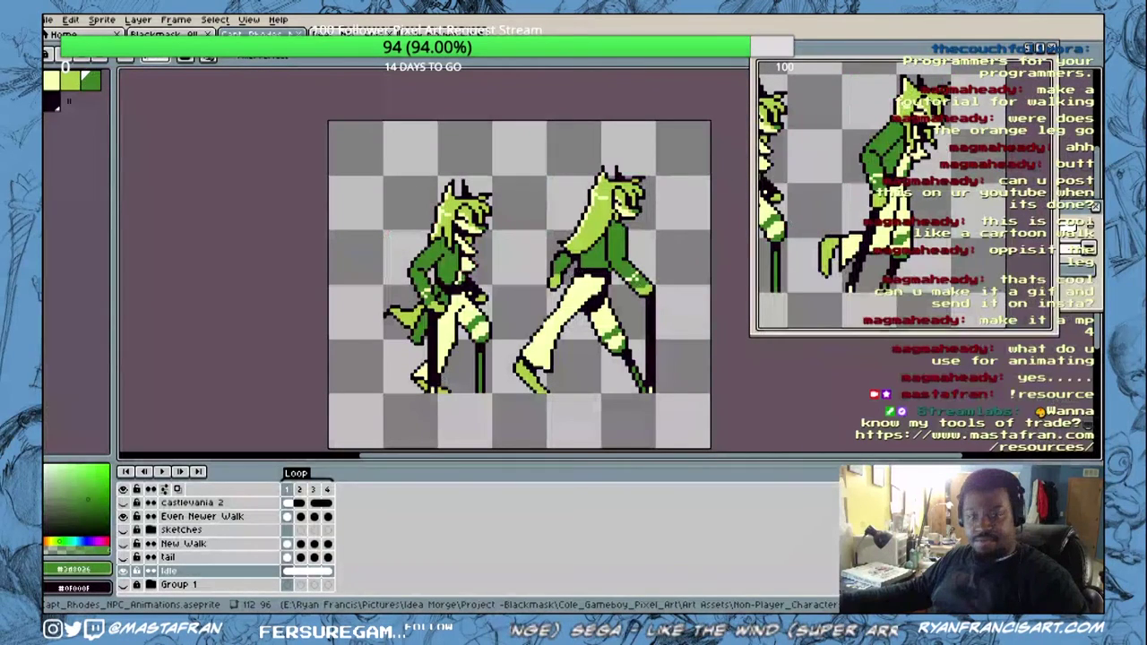
click(162, 472)
click(354, 34)
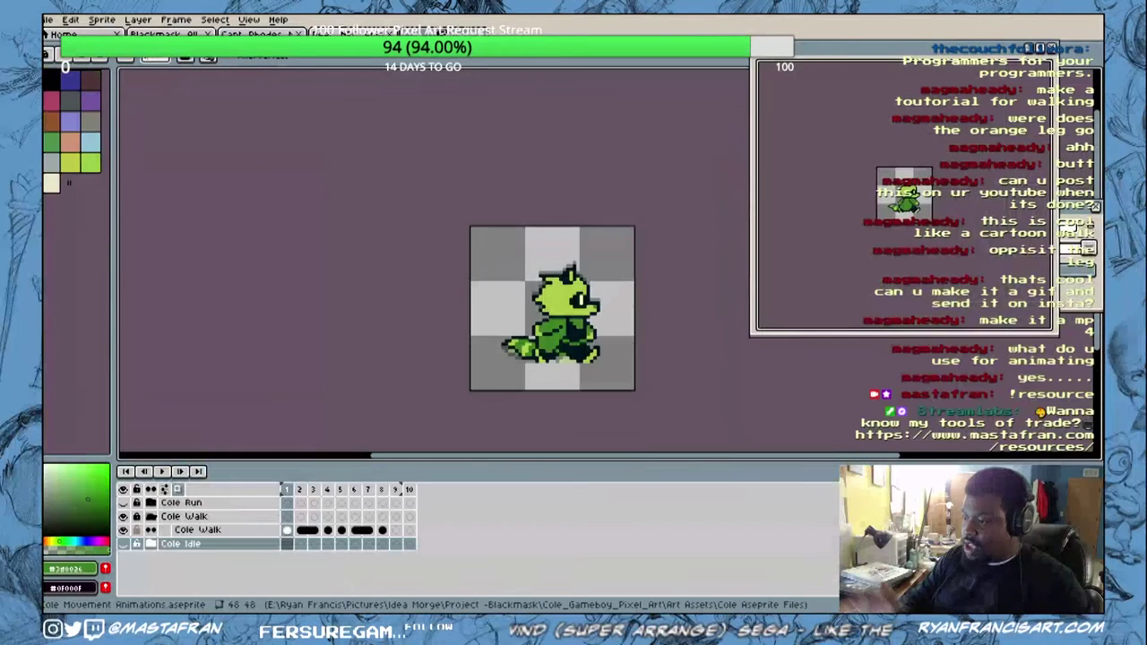
click(162, 472)
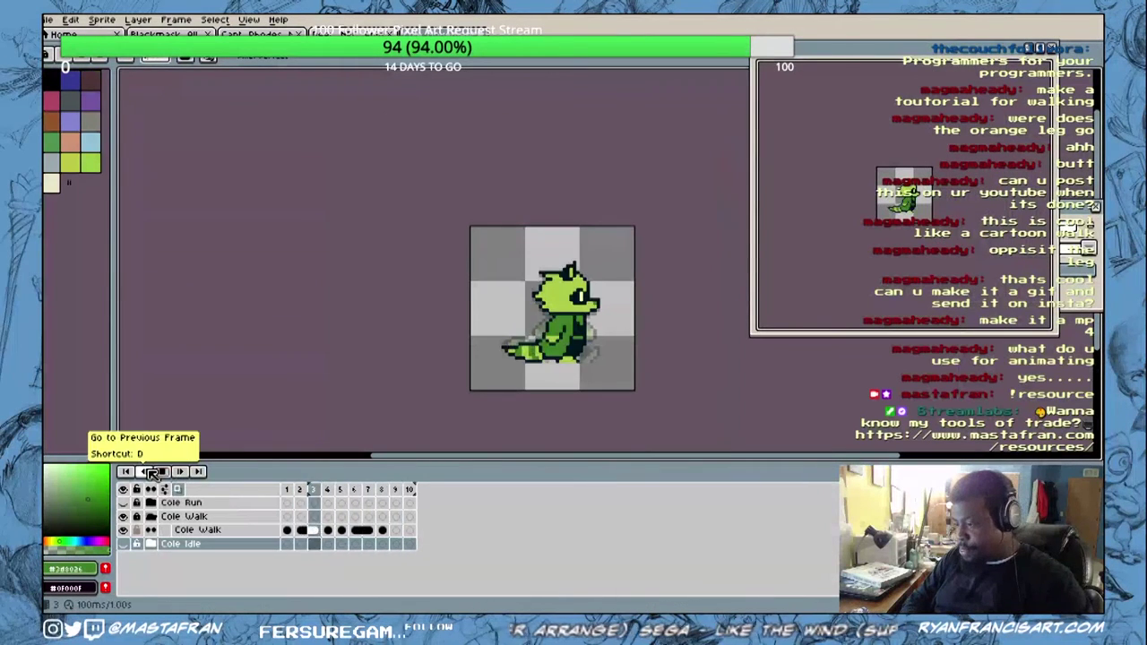
Step: Hide the Cole Walk layer and group, show the Cole Run group, and view its last frames
click(124, 530)
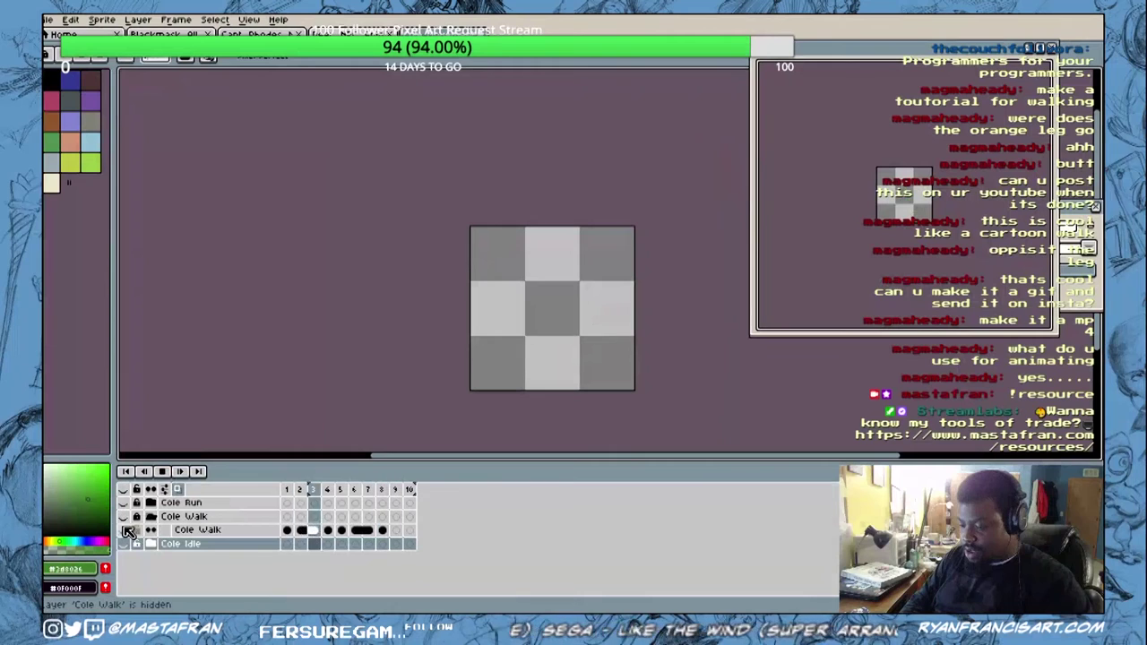
click(124, 516)
click(123, 504)
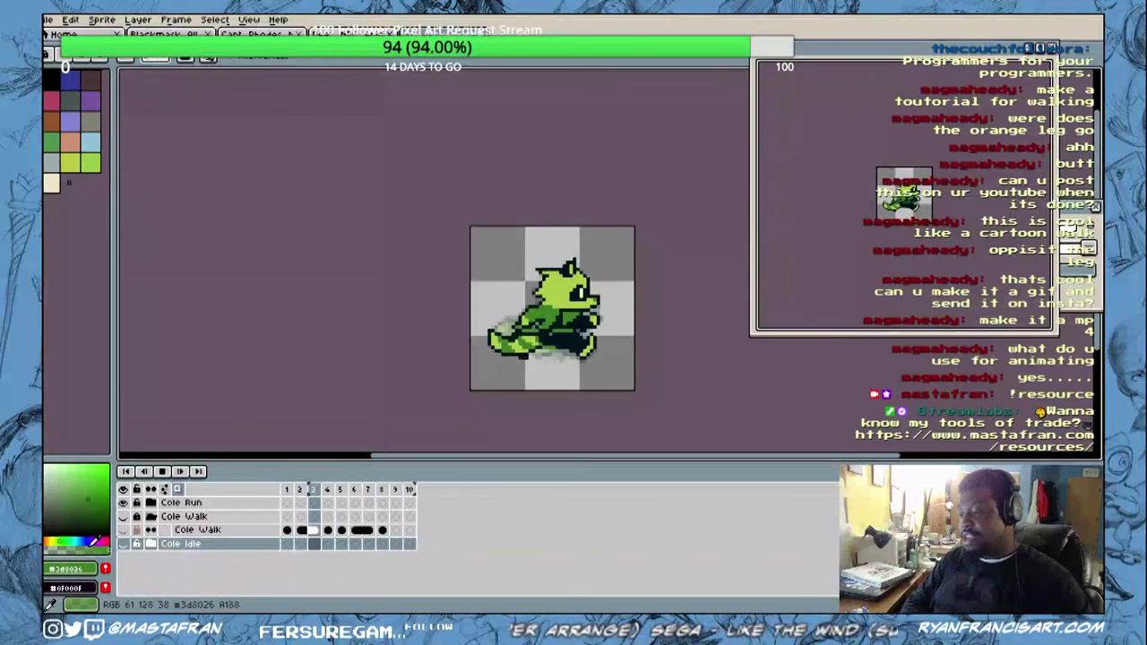
click(397, 489)
click(410, 489)
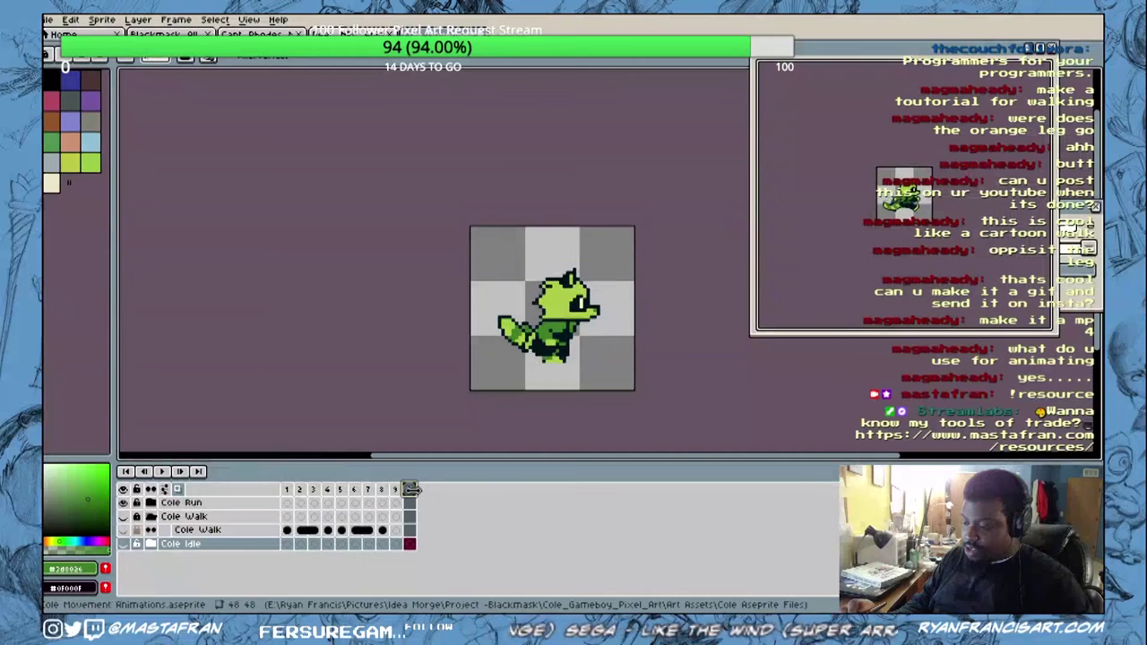
key(Left)
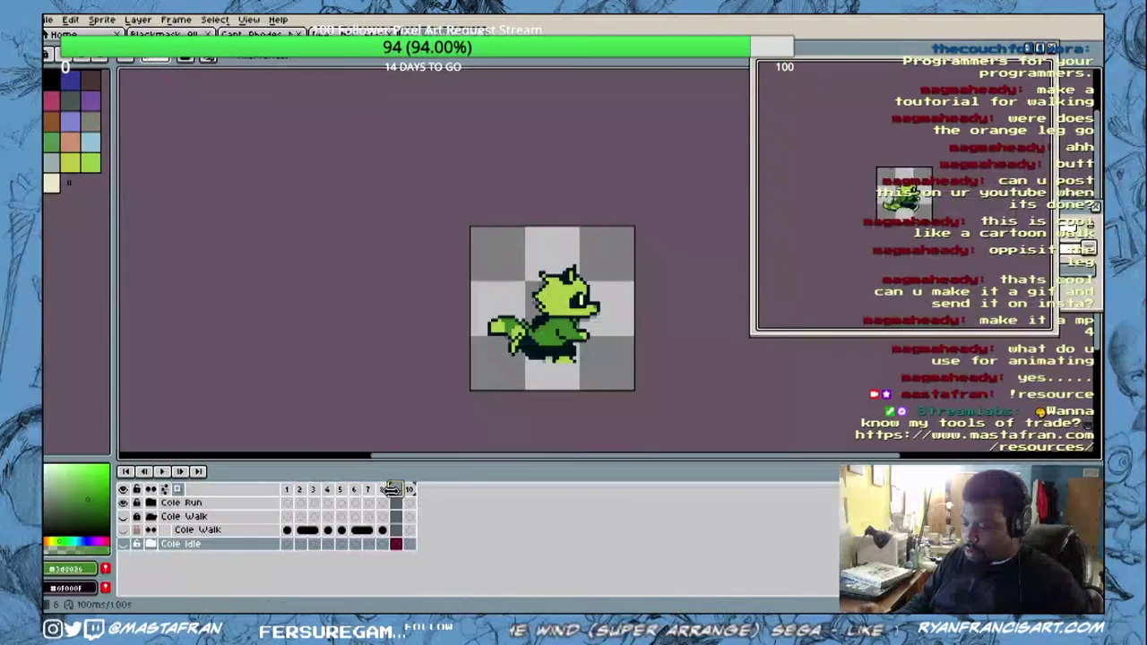
Step: Set frames 1 to 8 as the loop section and play the run animation
right_click(292, 490)
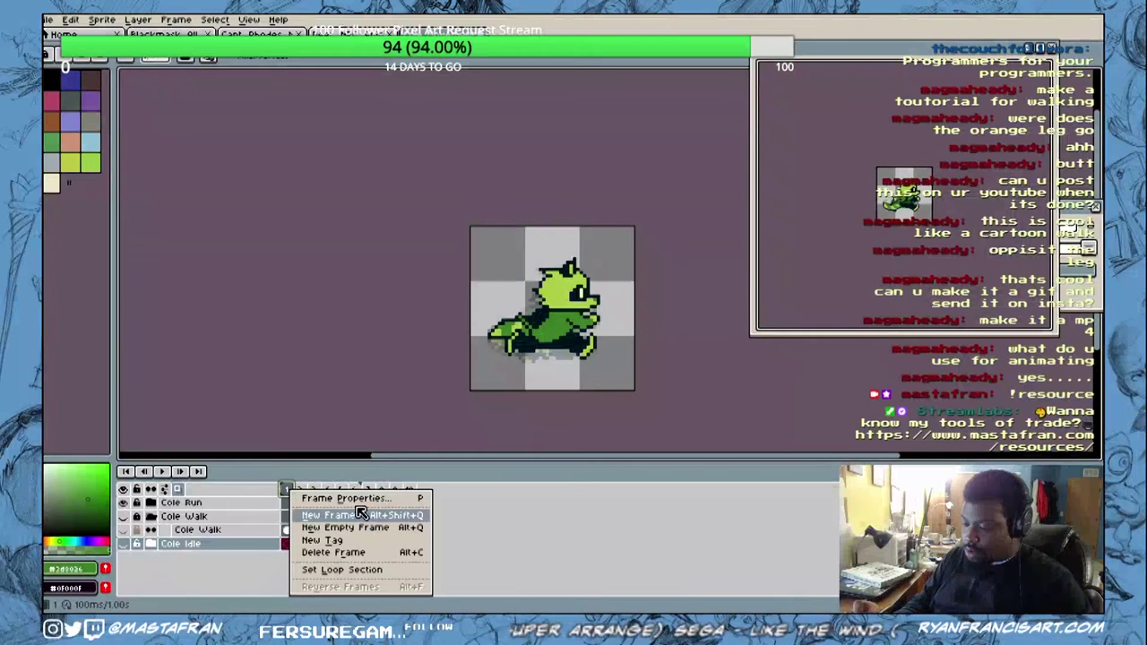
key(Escape)
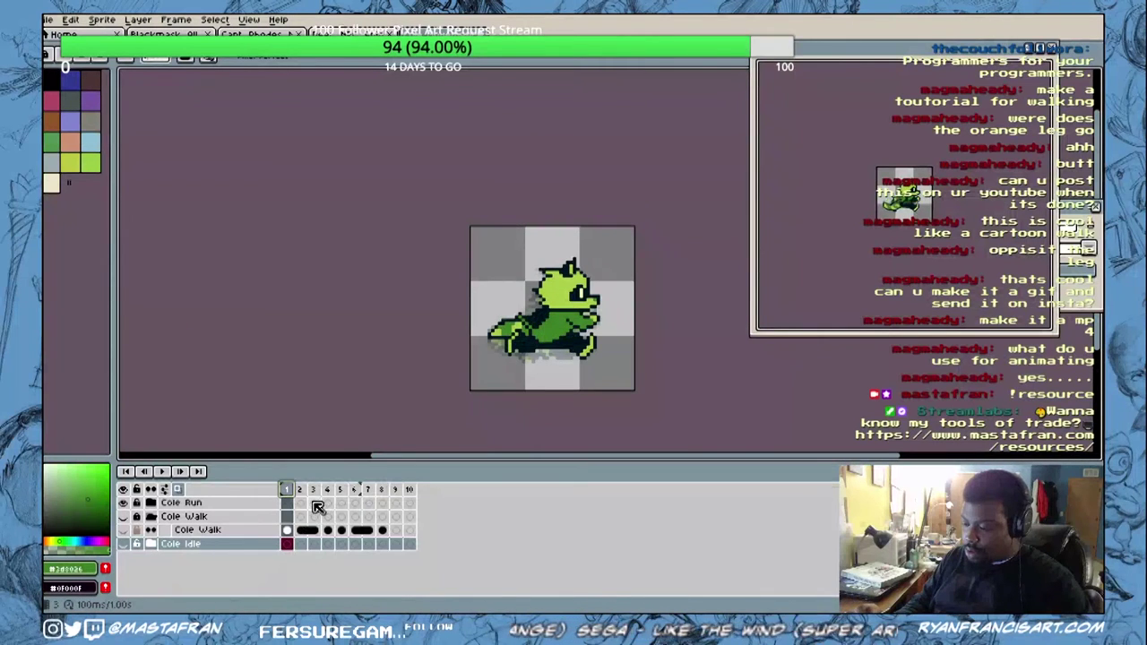
shift+click(383, 490)
right_click(385, 489)
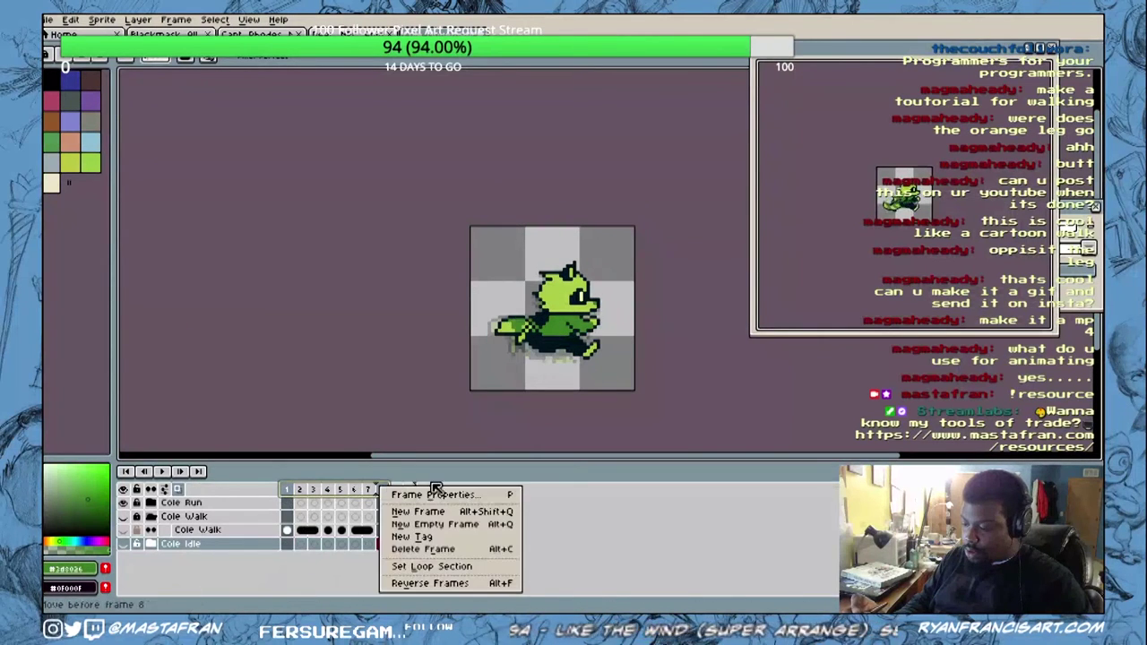
click(458, 563)
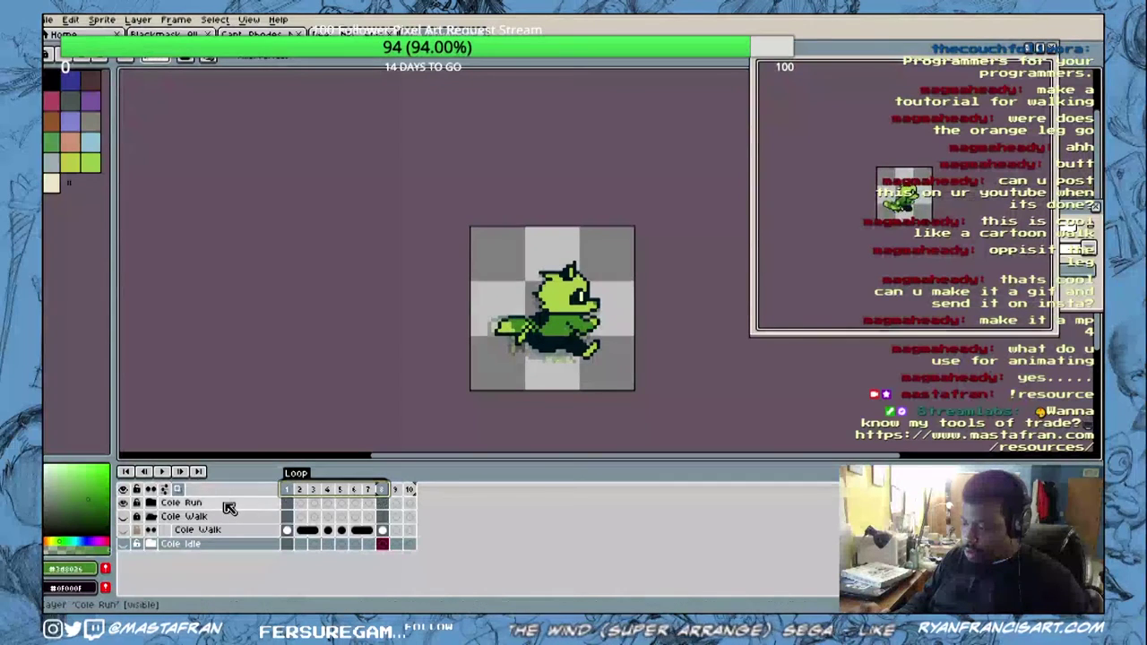
click(163, 471)
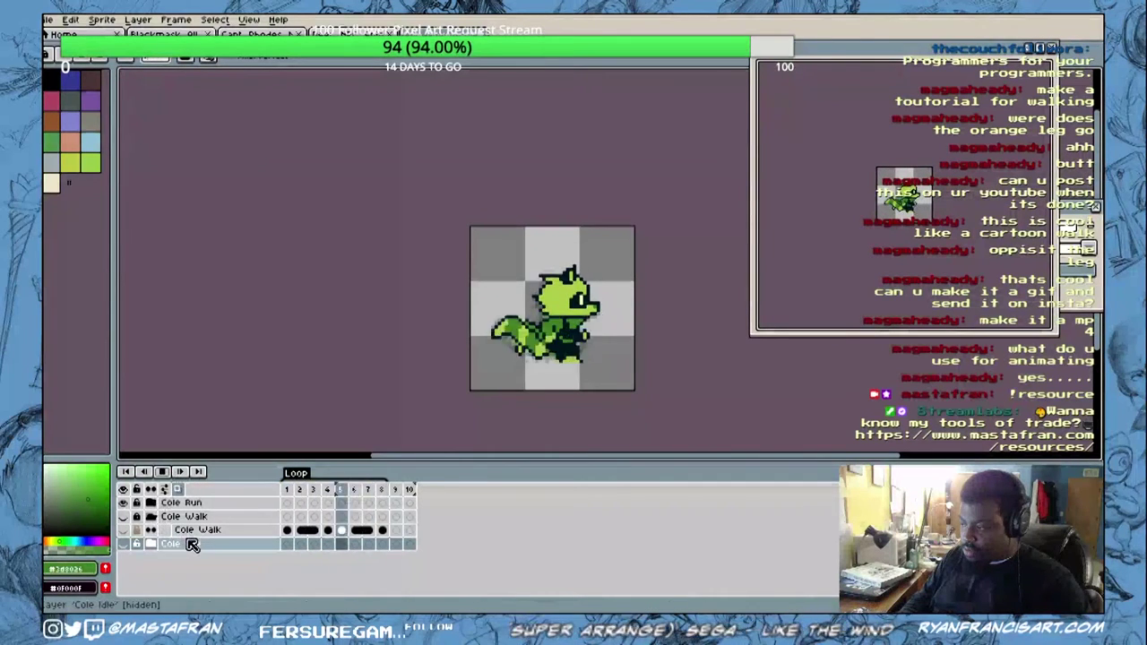
Step: Set the Loop tag's end frame to 9 and play the run animation
double_click(295, 472)
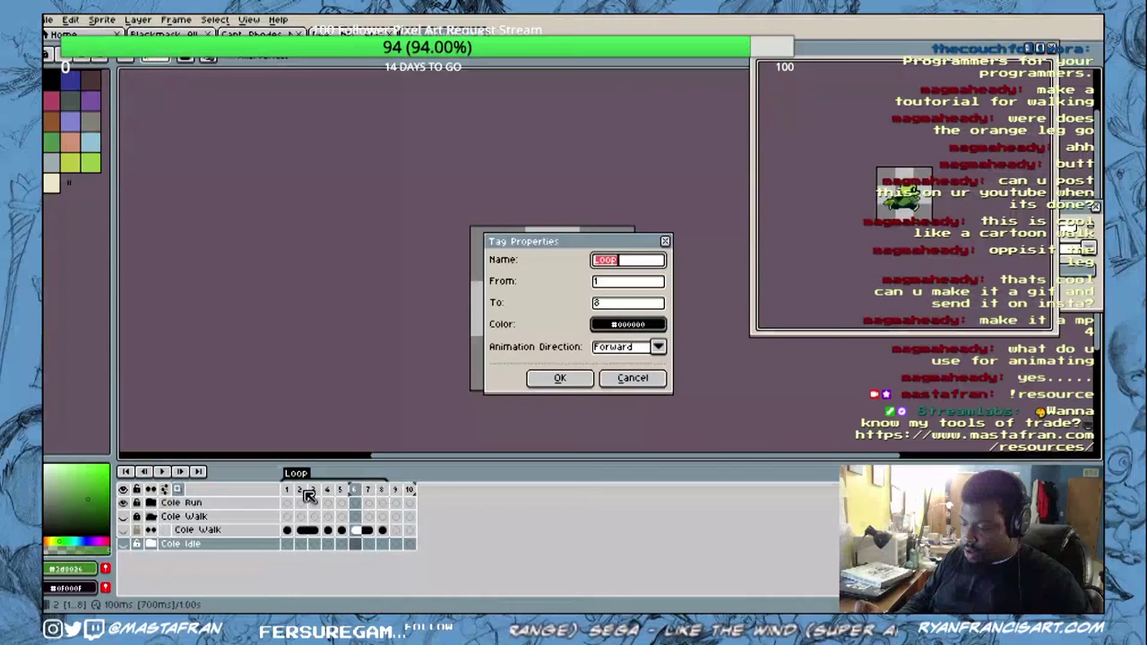
key(Tab)
key(Tab)
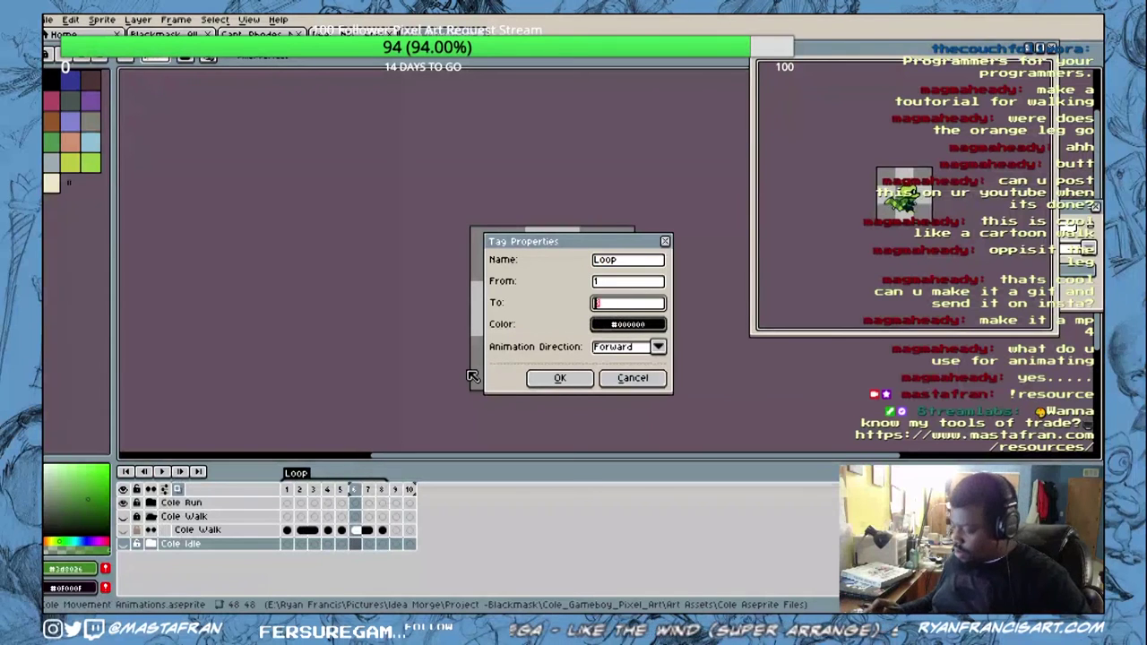
key(BackSpace)
key(Return)
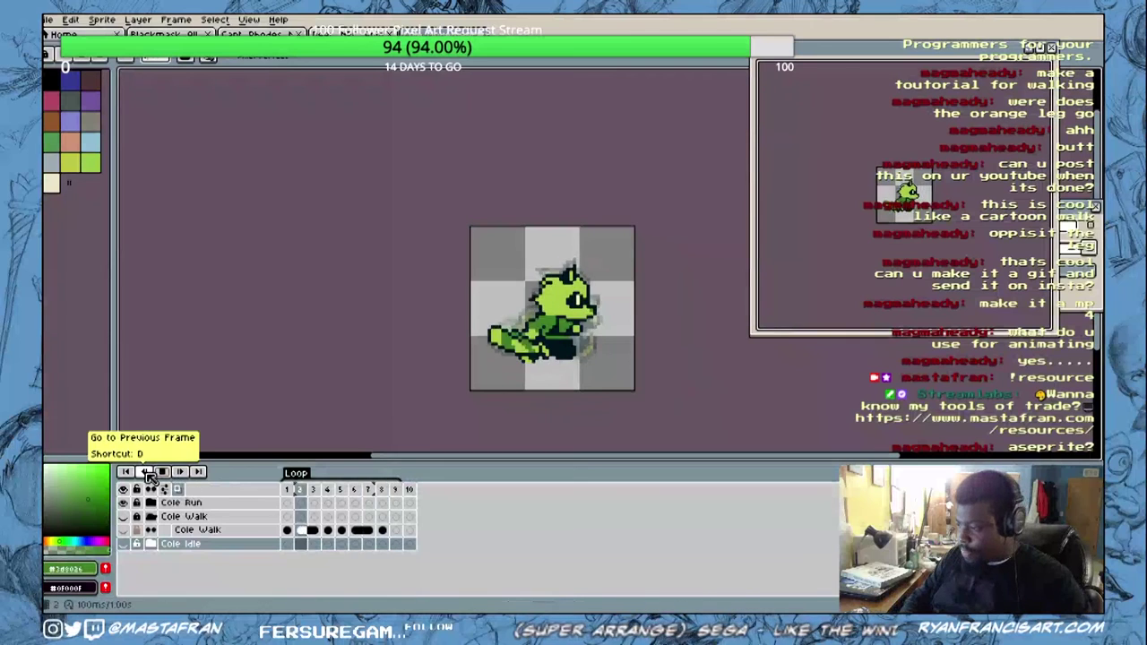
Step: Expand the Cole Run group, set the Loop tag's end frame to 10, and play the run animation
click(150, 504)
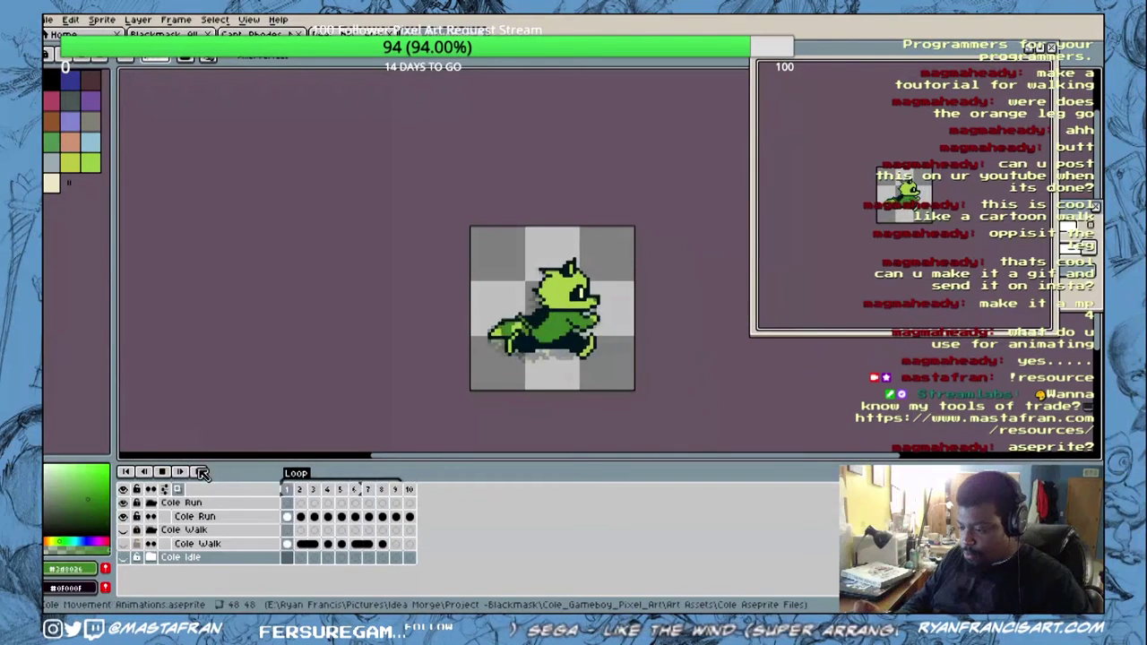
right_click(305, 475)
click(367, 482)
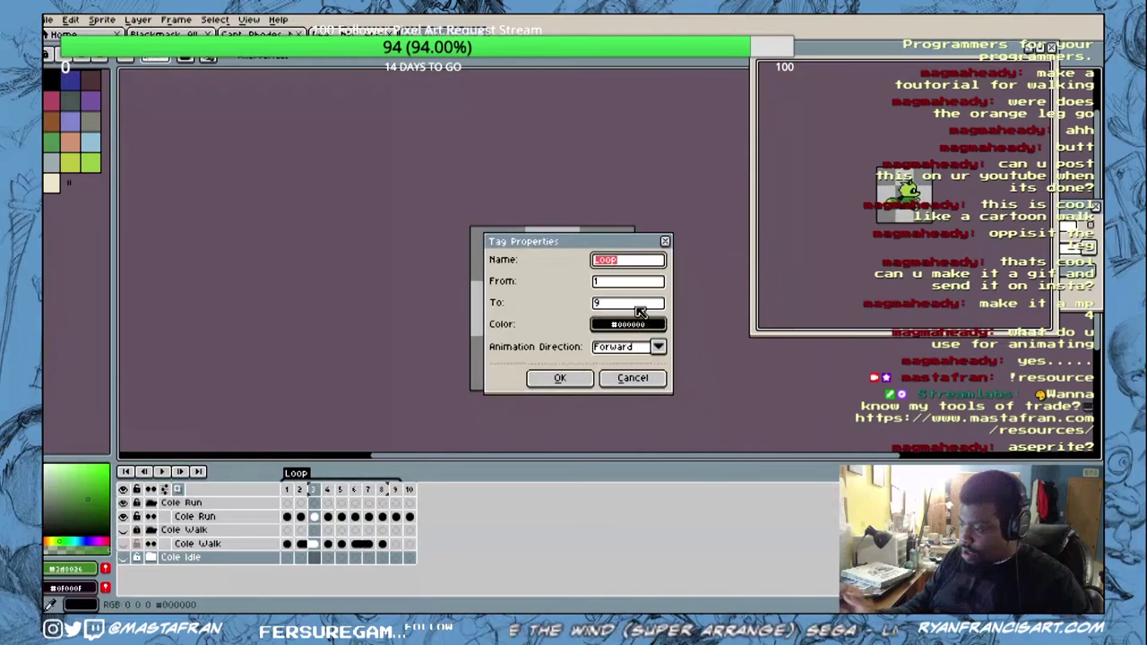
drag(637, 305, 439, 394)
text(10)
key(Return)
key(Return)
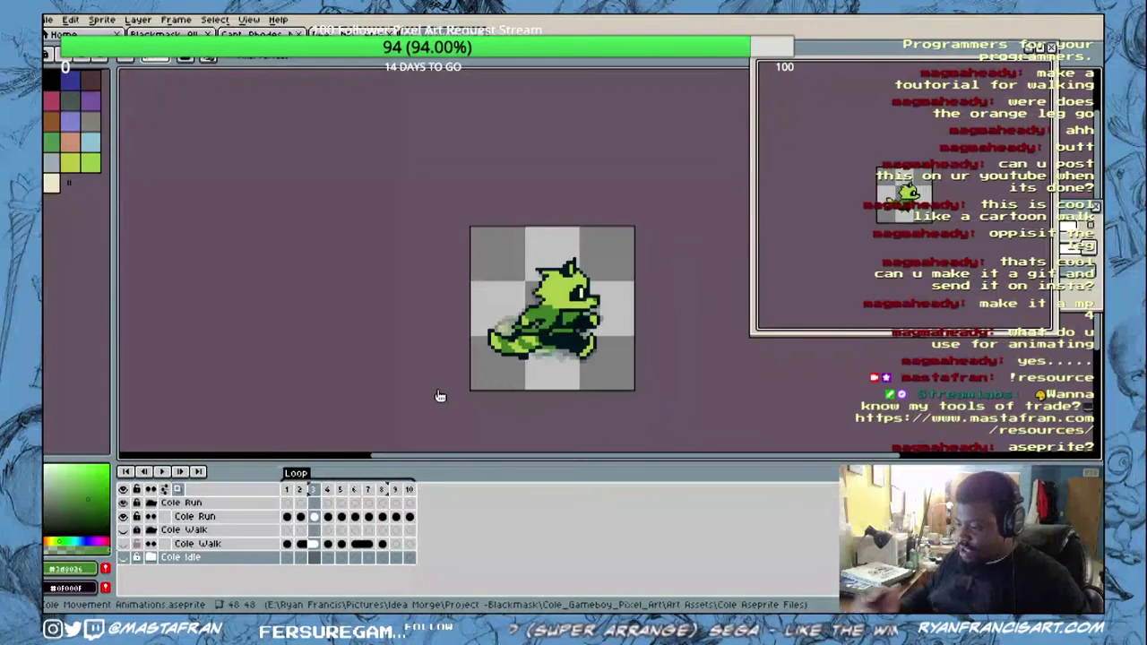
click(161, 472)
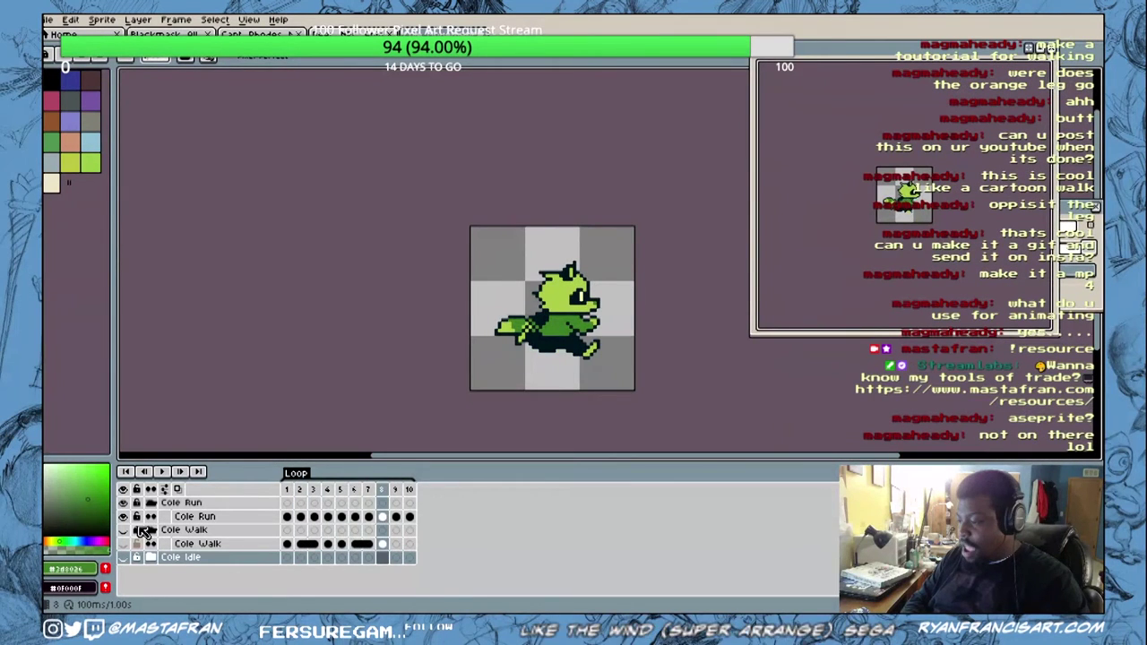
Step: Set the Loop tag's end frame to 7, then play and stop the run animation
right_click(304, 475)
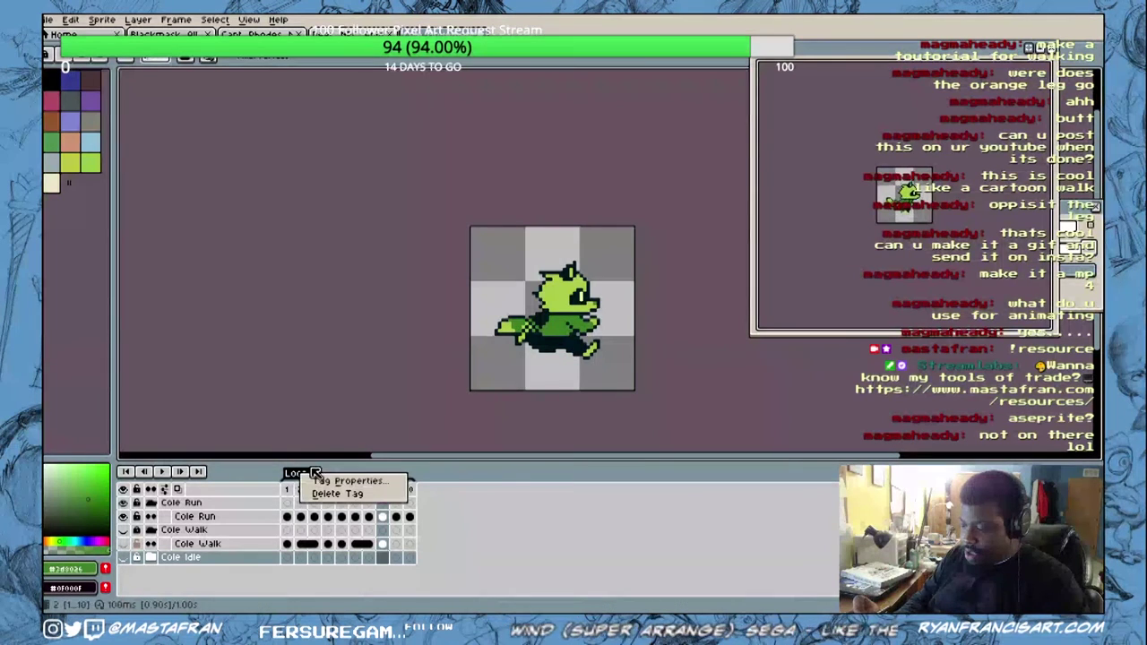
click(354, 481)
double_click(609, 304)
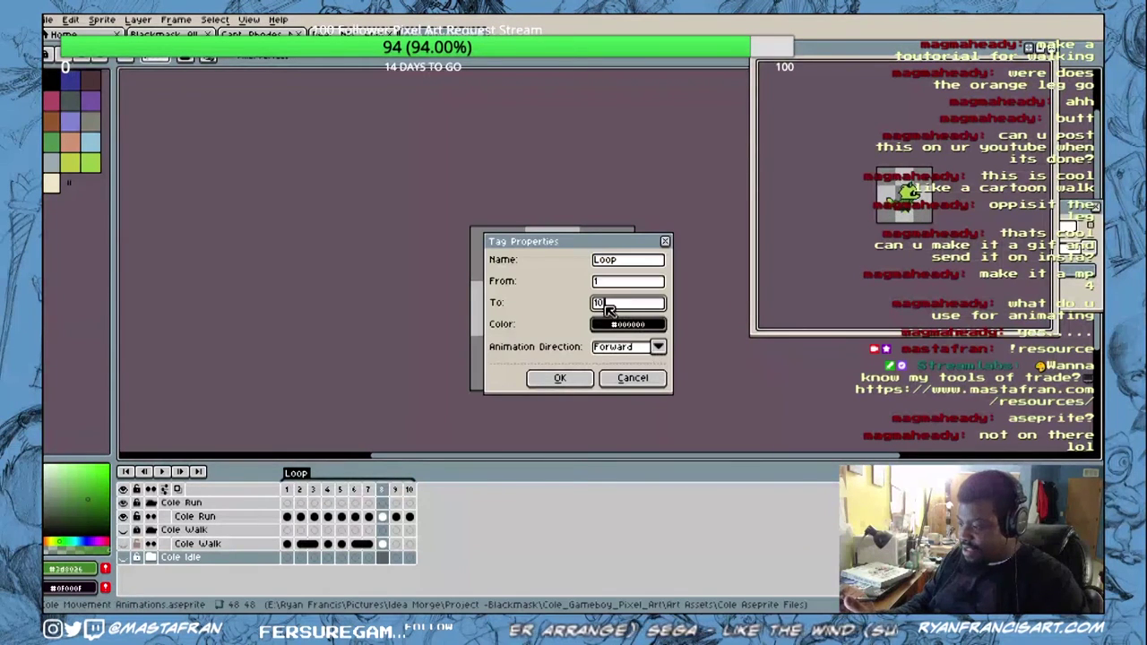
text(7)
key(Return)
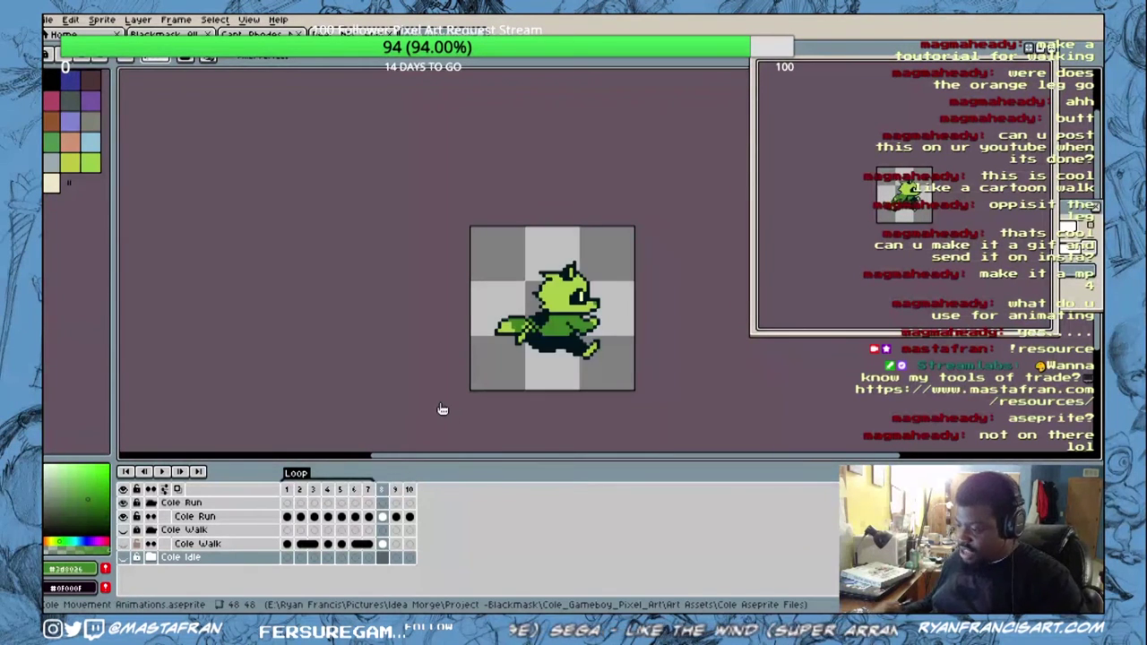
click(162, 471)
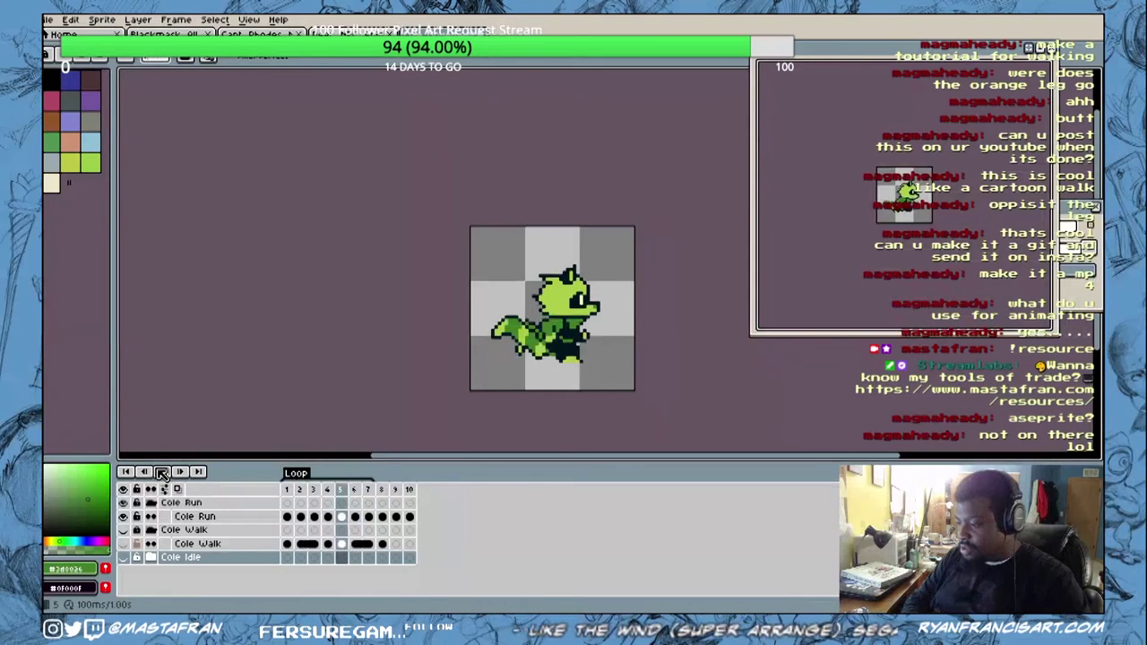
click(162, 471)
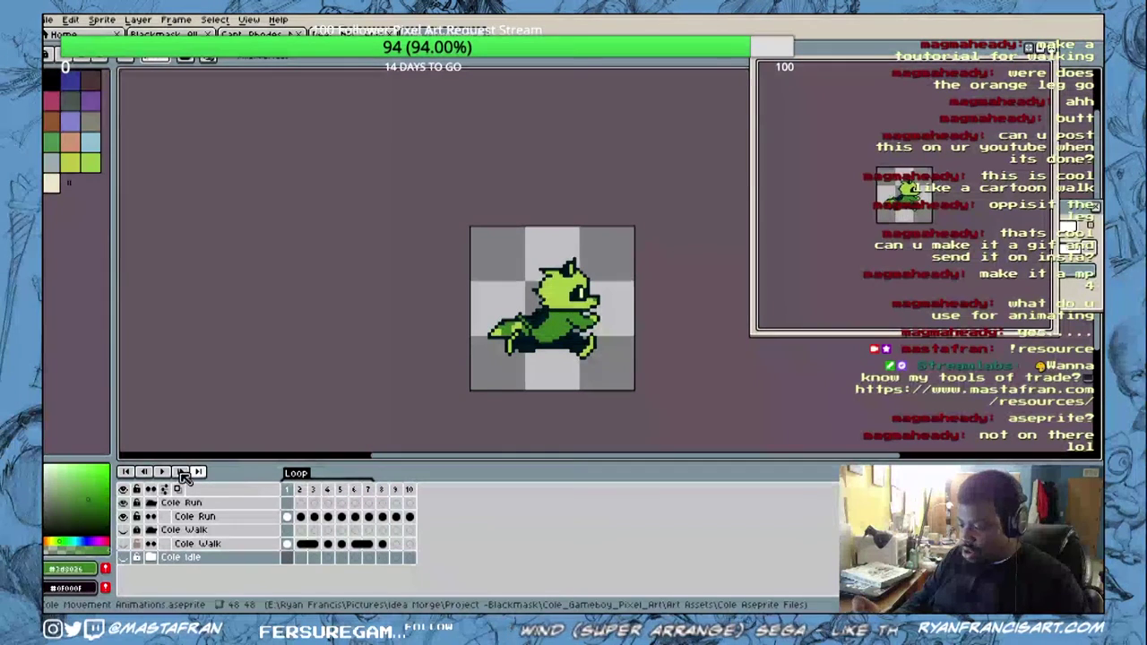
Step: Set the Loop tag's end frame to 8 and play the run animation over frames 1 to 8
right_click(306, 472)
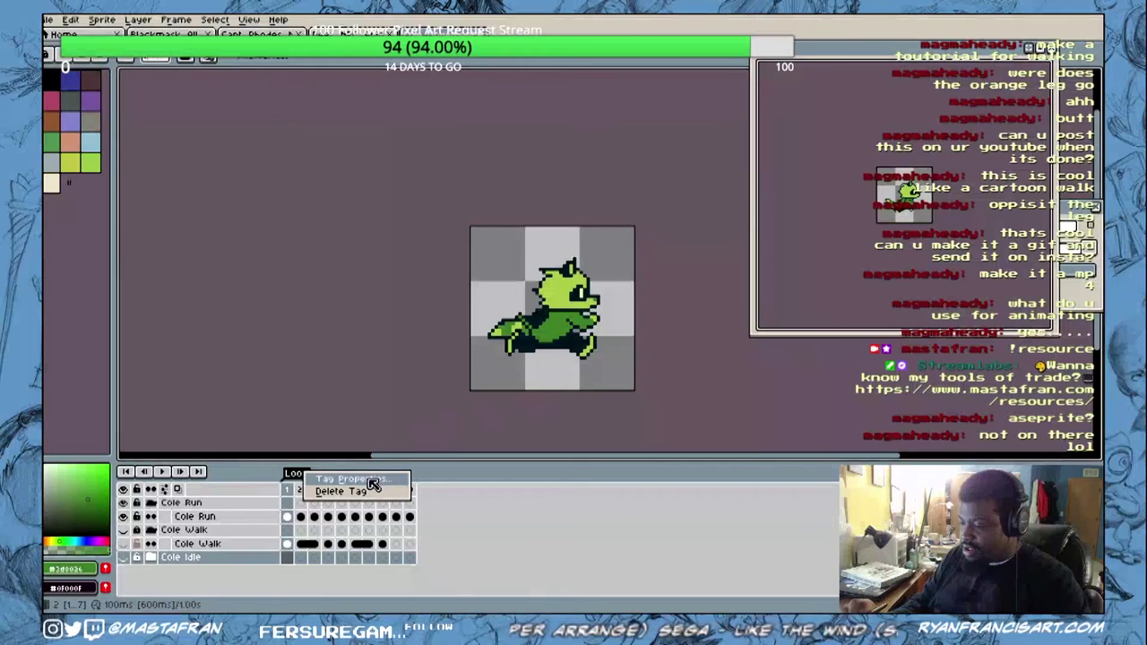
click(373, 484)
key(Tab)
key(Tab)
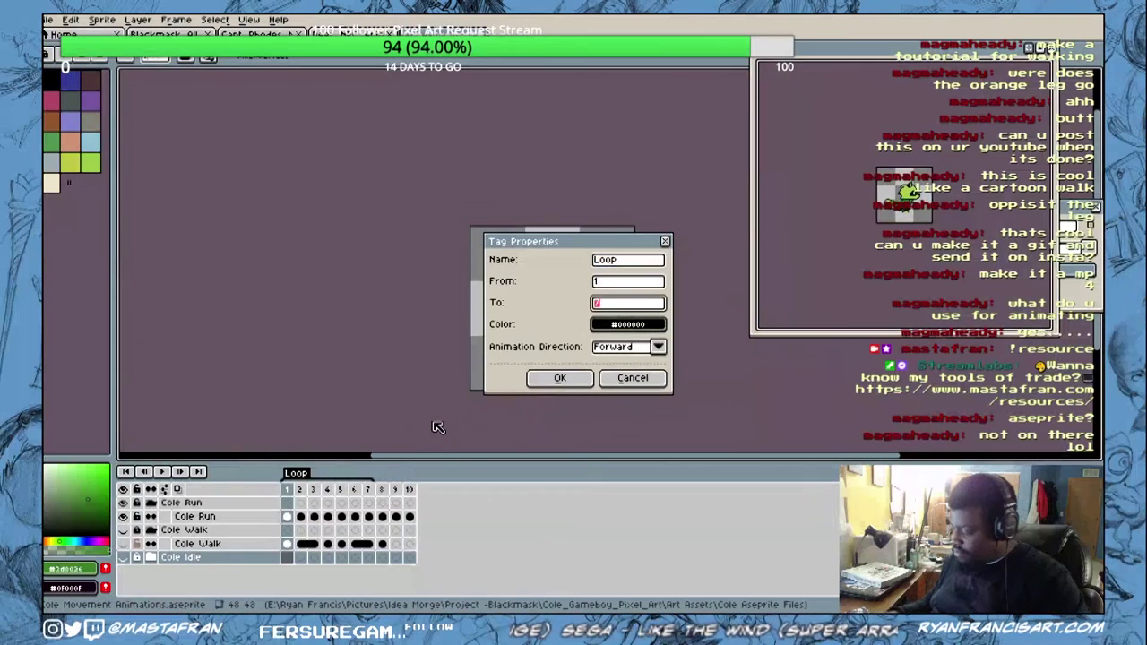
key(Return)
click(162, 472)
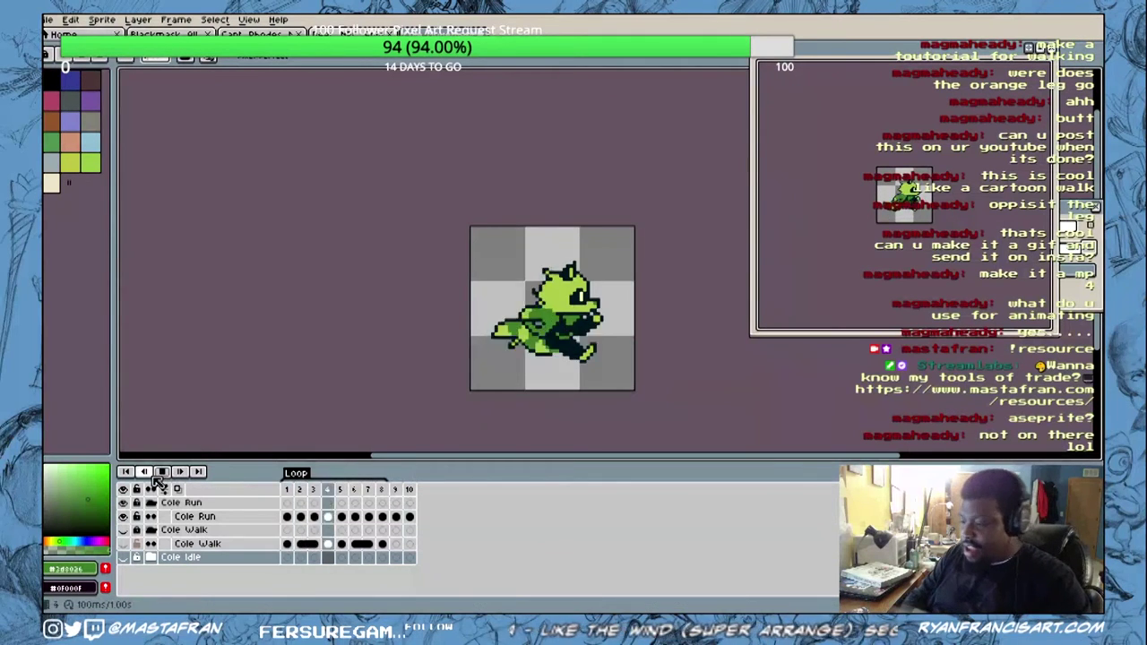
click(154, 477)
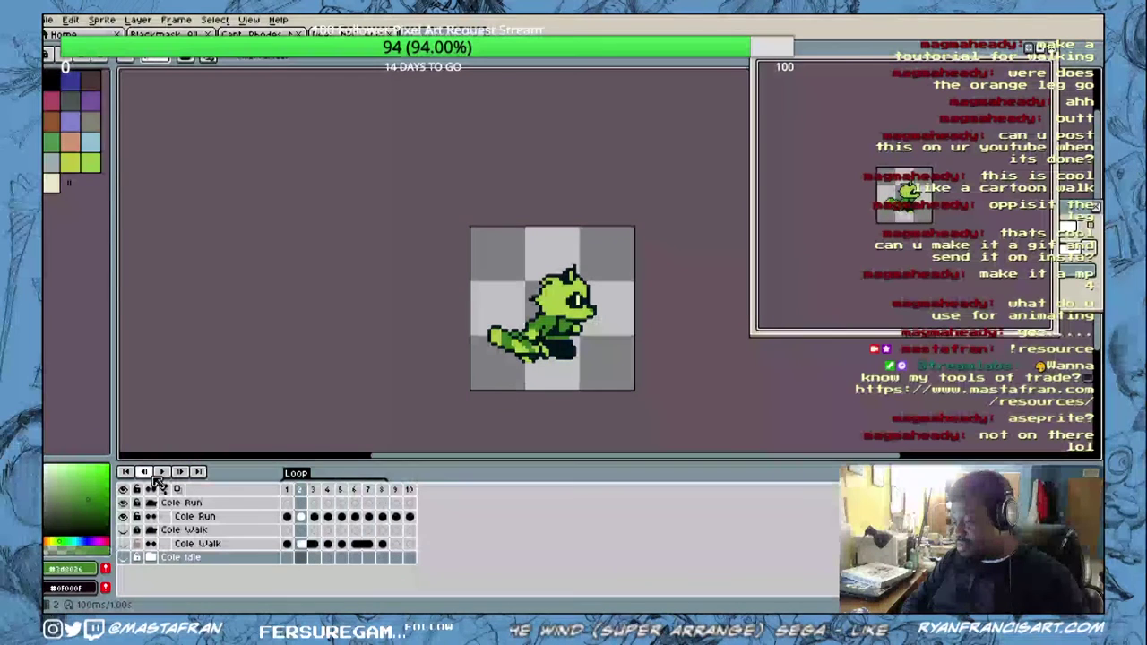
click(160, 473)
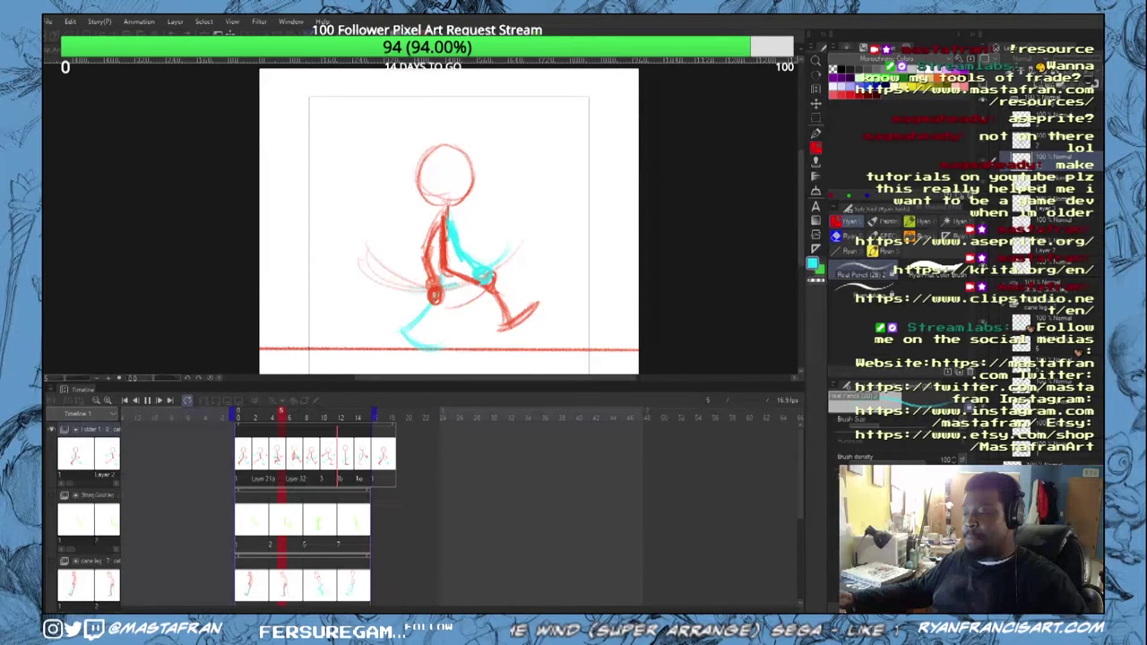
Step: Back in the Clip Studio Paint walk cycle, add a blank animation cel at frame 1 of Folder 1 and turn on onion skin
click(247, 460)
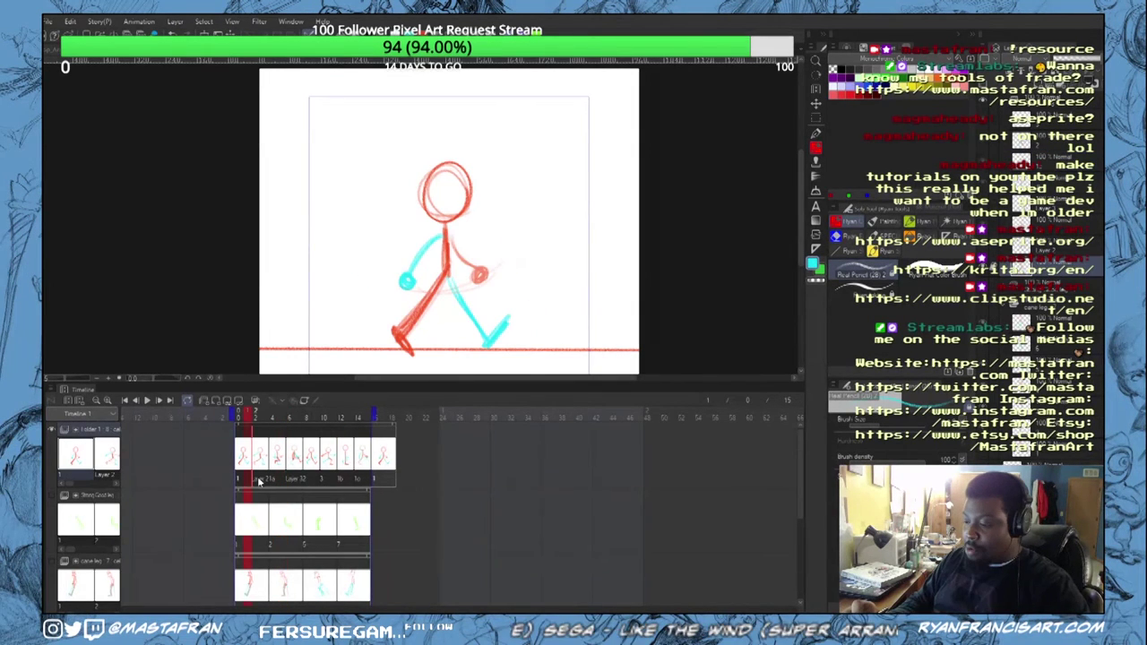
click(264, 468)
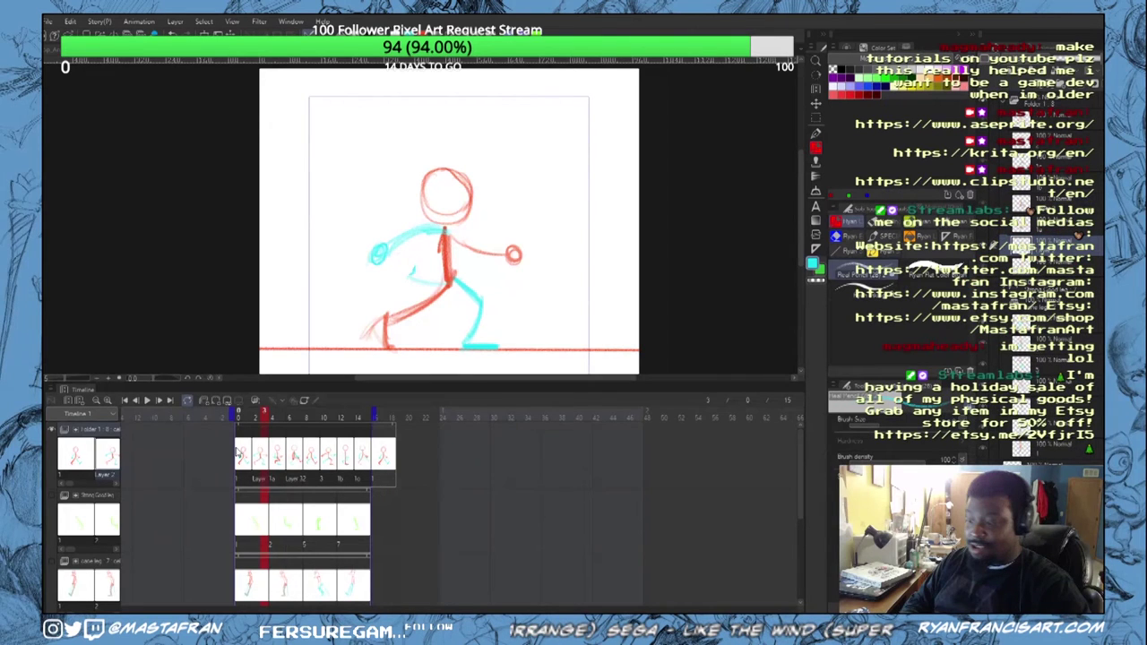
click(248, 463)
right_click(250, 467)
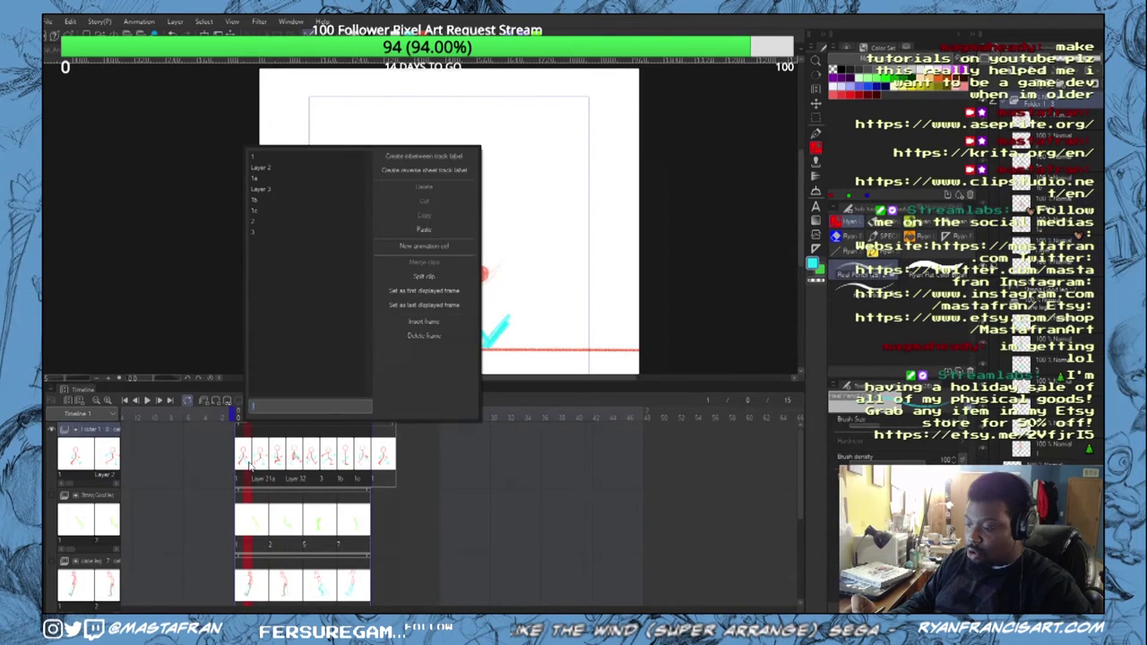
click(250, 466)
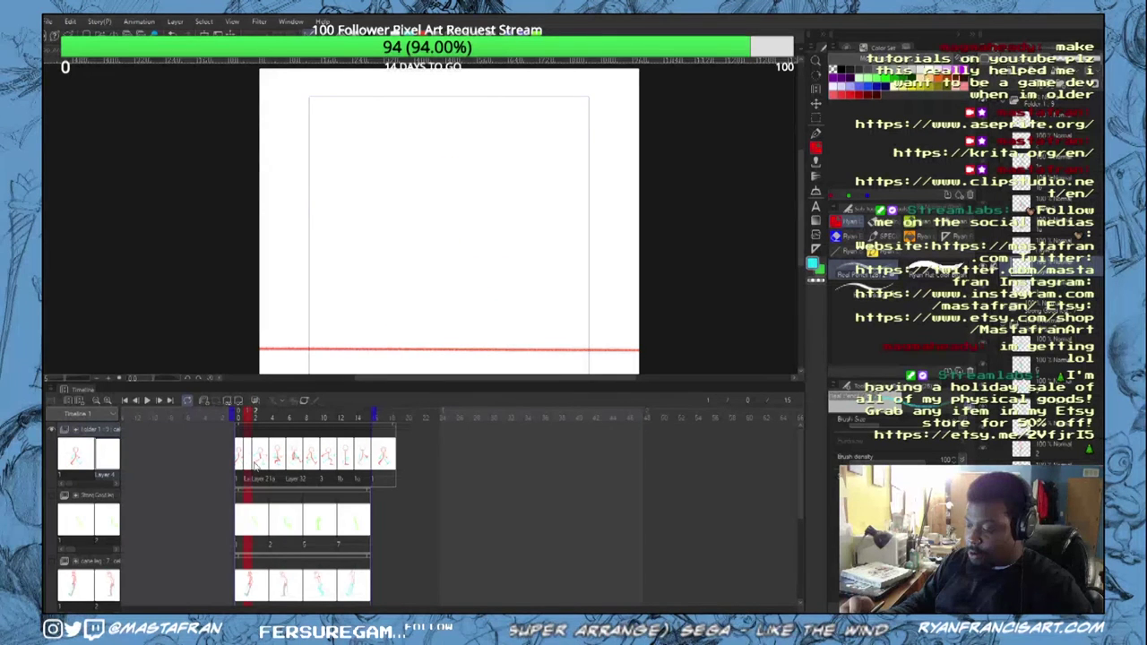
click(255, 400)
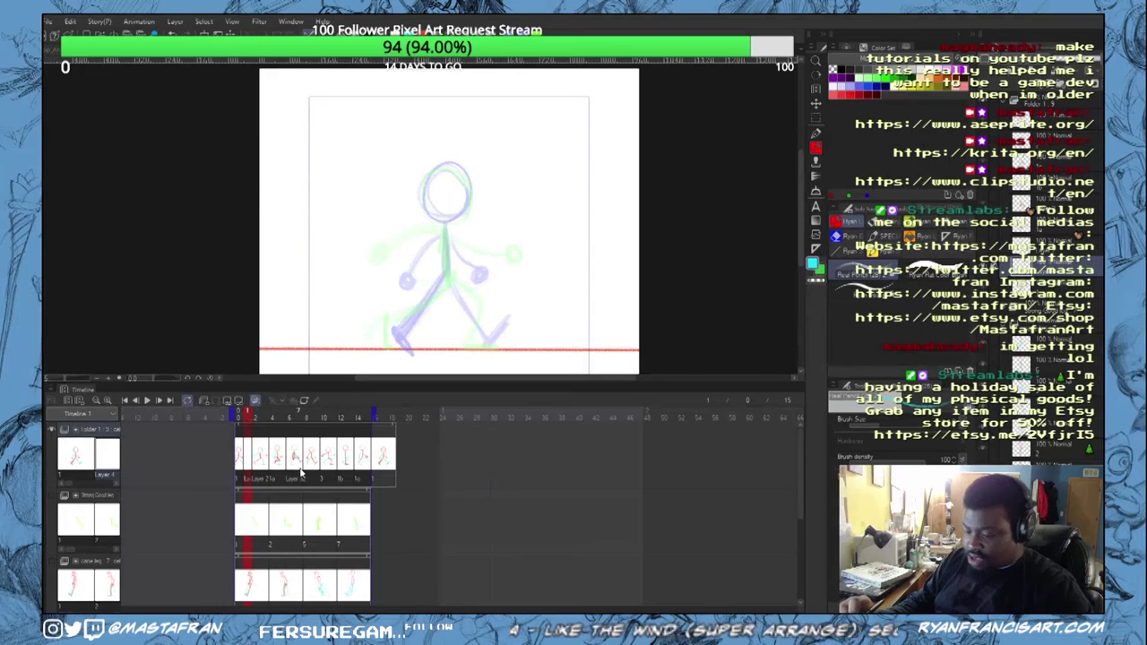
Step: Sketch an extra cyan arm with a round hand behind the torso on the passing pose at frame 4
key(Right)
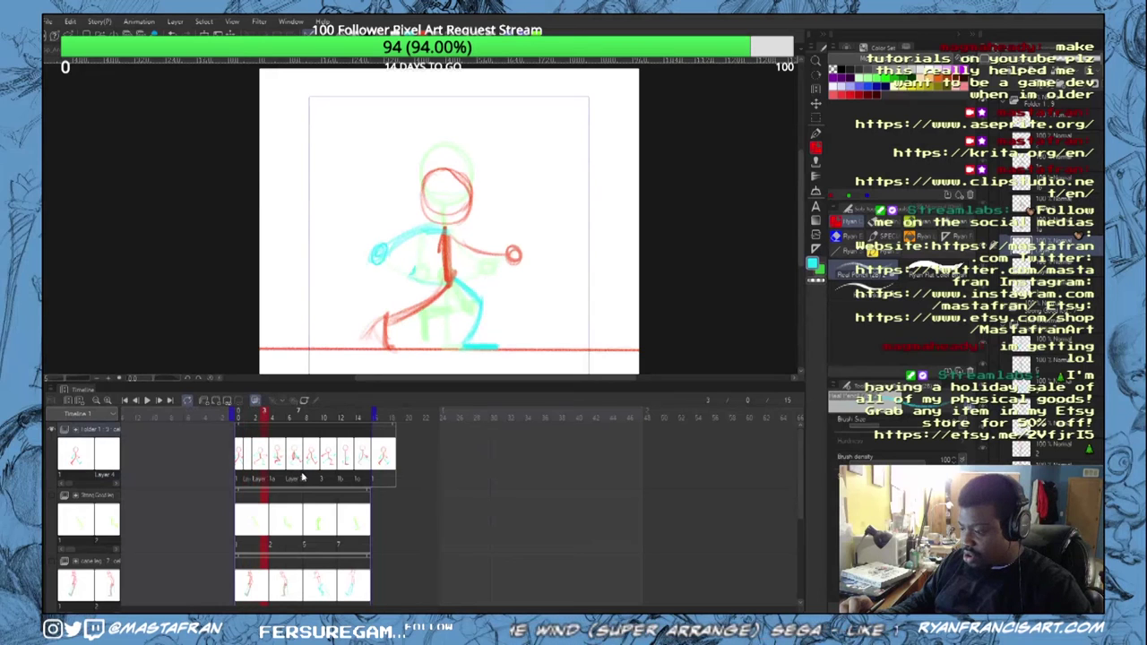
key(Right)
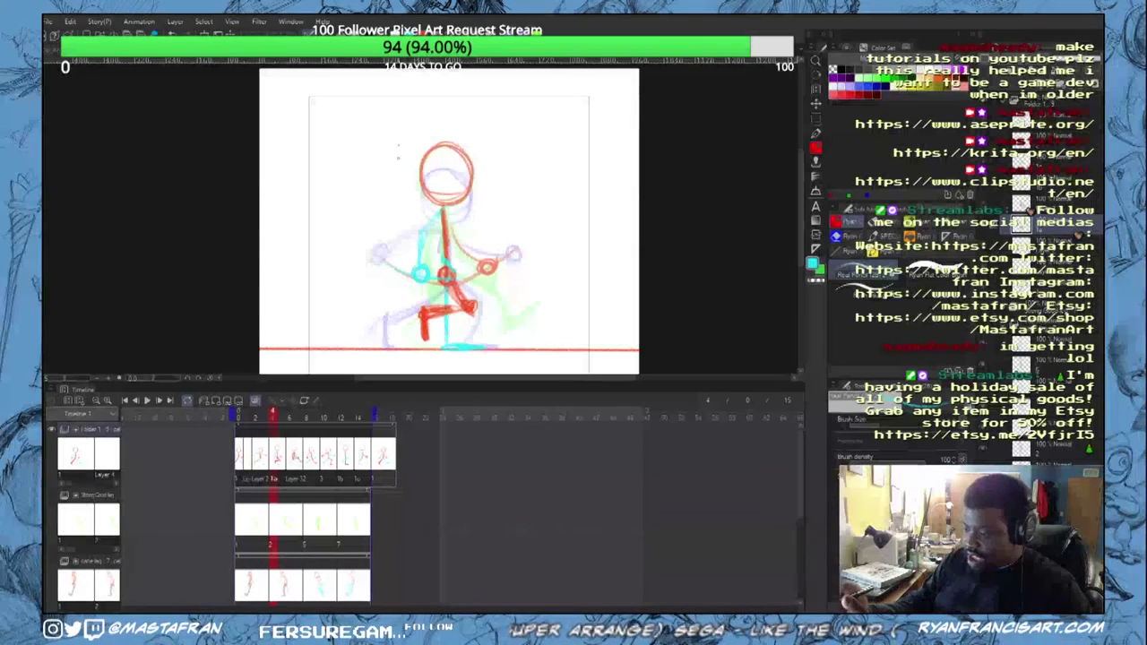
drag(405, 253, 394, 269)
drag(432, 217, 403, 252)
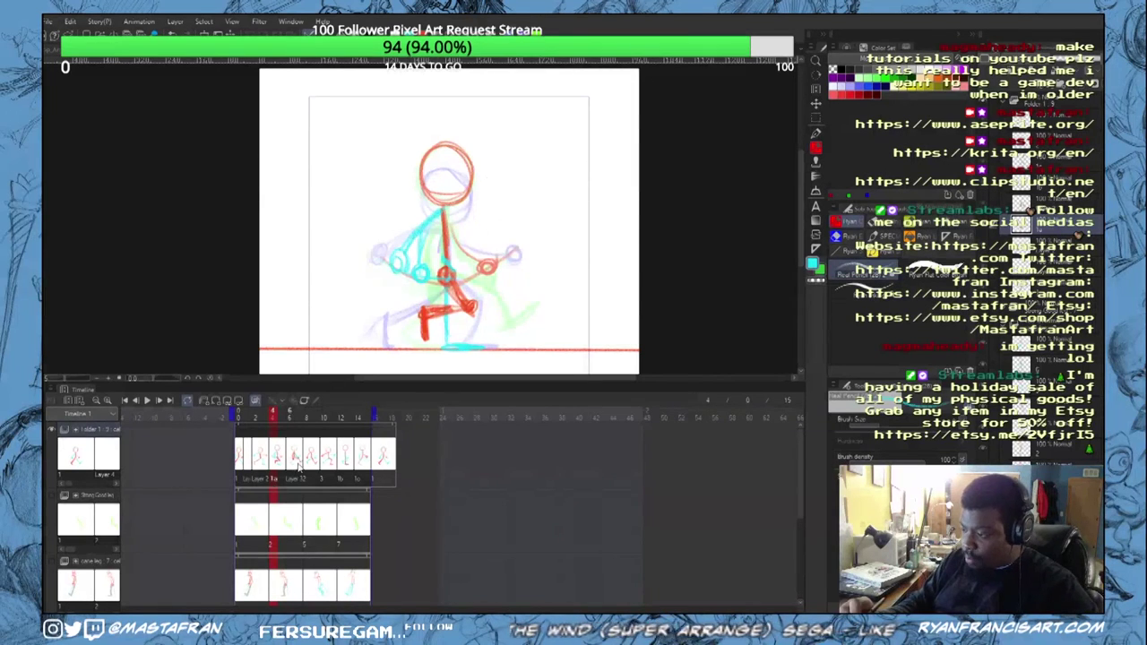
Step: Undo the extra cyan arm strokes and the blank cel added at frame 1
key(ctrl+z)
key(ctrl+z)
key(ctrl+z)
key(ctrl+z)
key(ctrl+z)
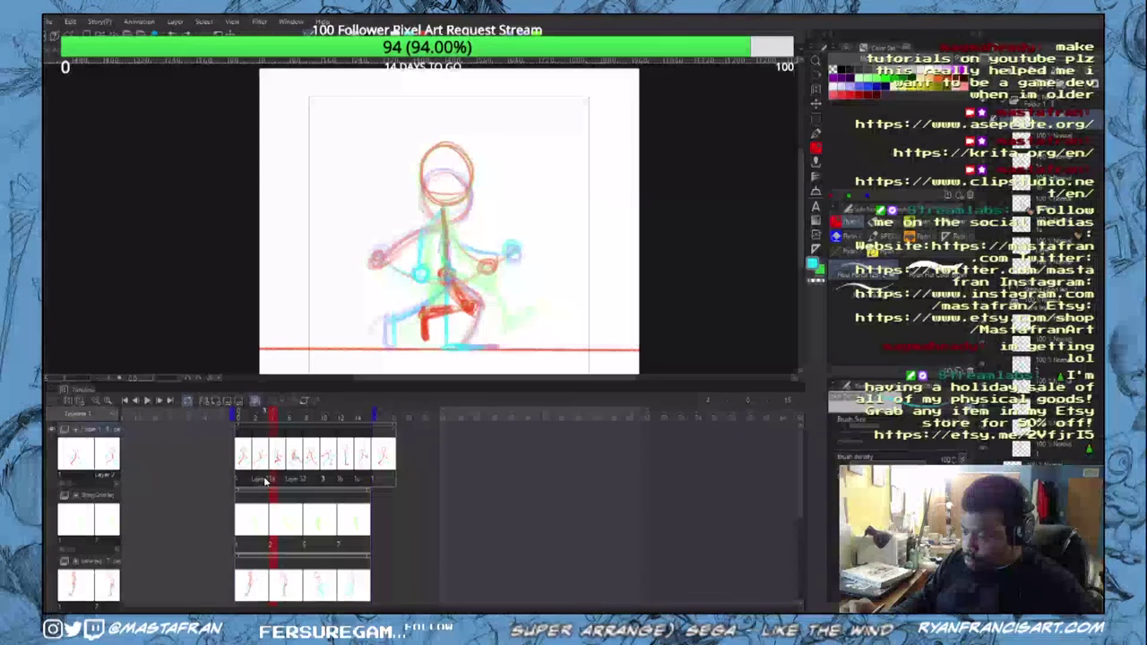
Step: Compare the contact pose at frame 0 with the down pose at frame 2 around the blank in-between cel at frame 1
click(256, 465)
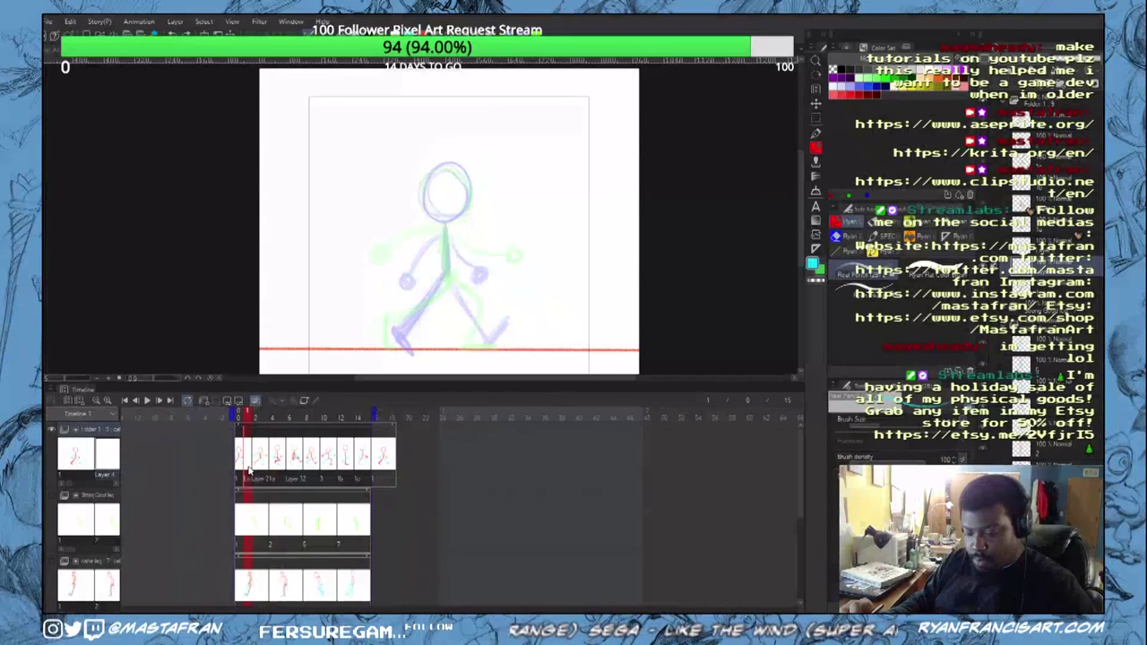
key(comma)
key(period)
key(period)
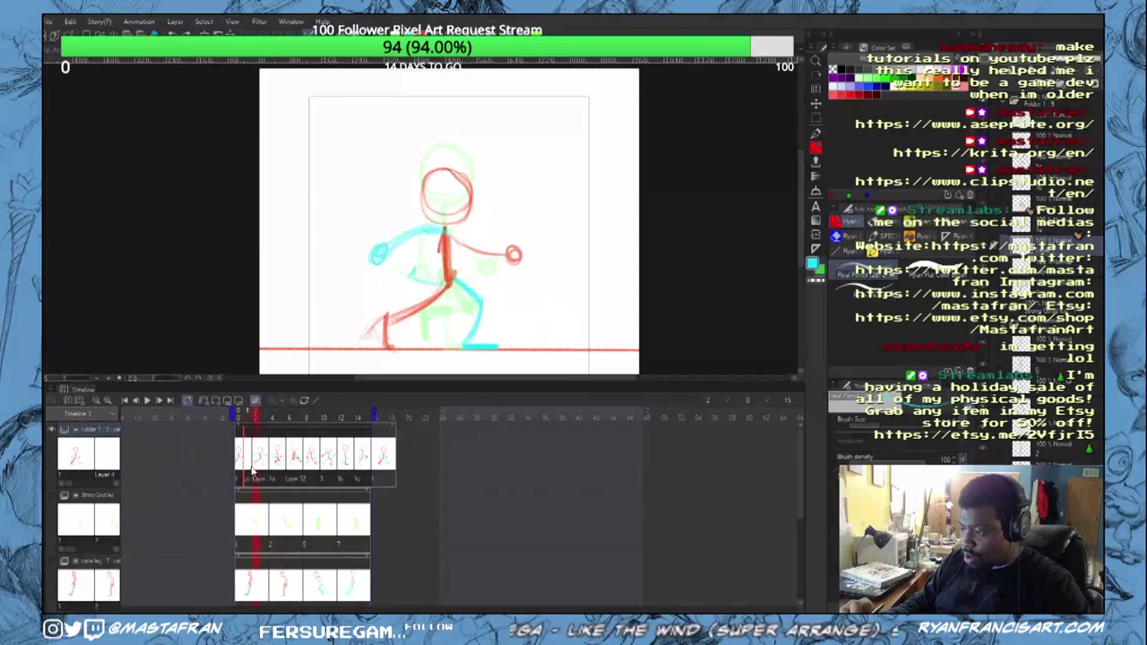
key(comma)
click(256, 470)
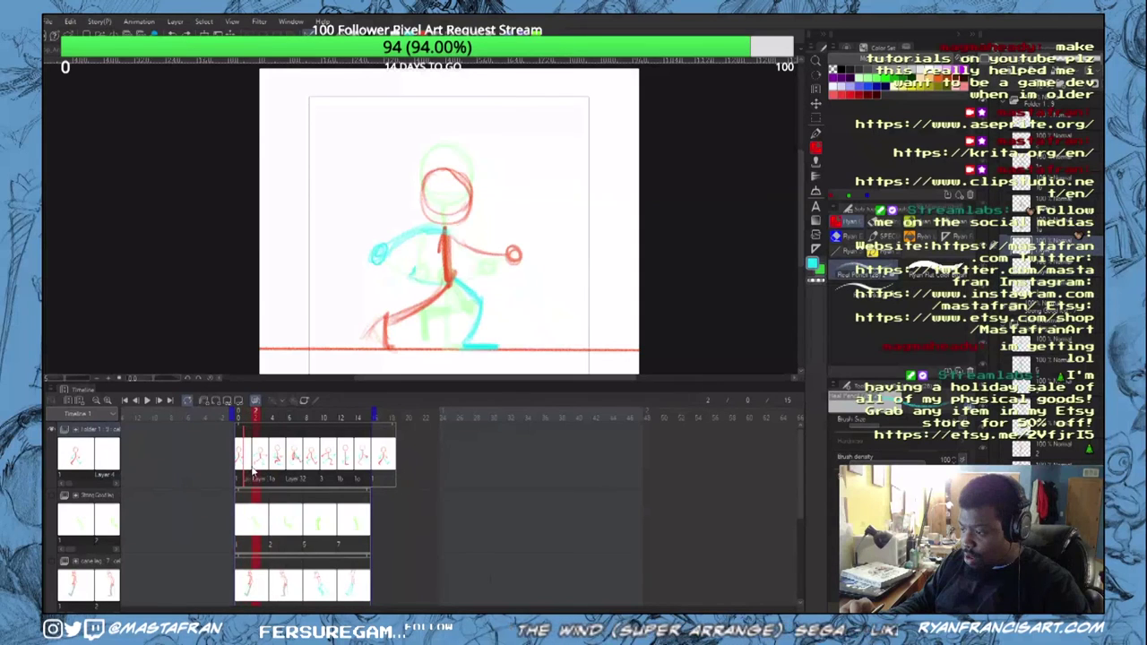
click(251, 470)
click(255, 469)
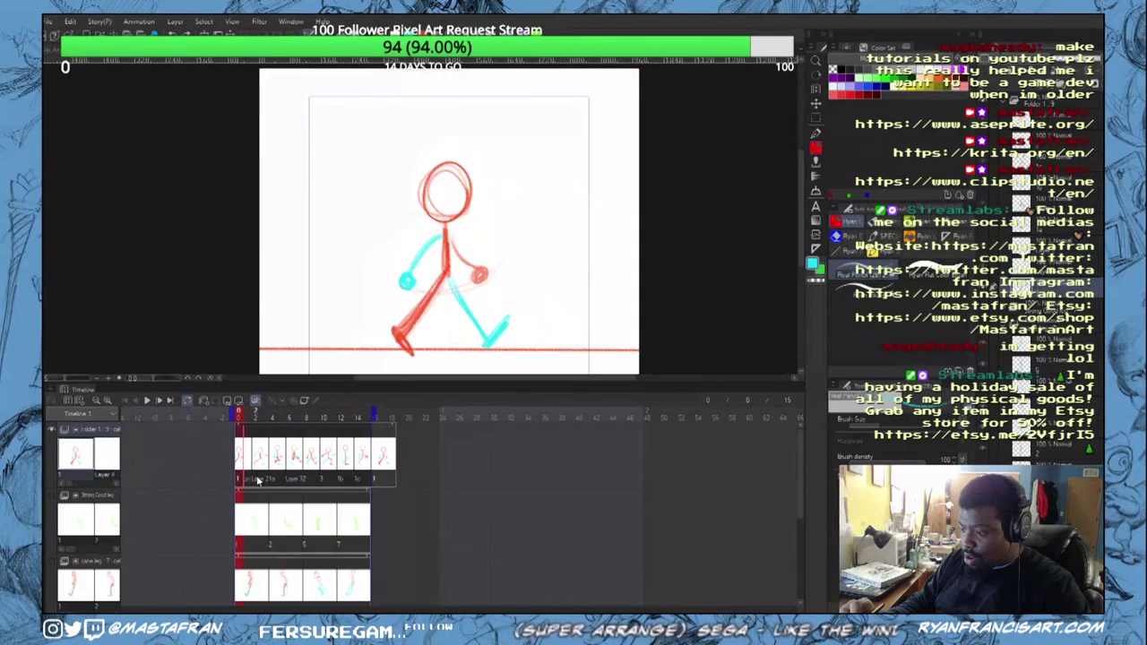
click(250, 469)
Step: Sketch the in-between's forward arm with a round hand, its torso and its head in red on frame 1
click(843, 94)
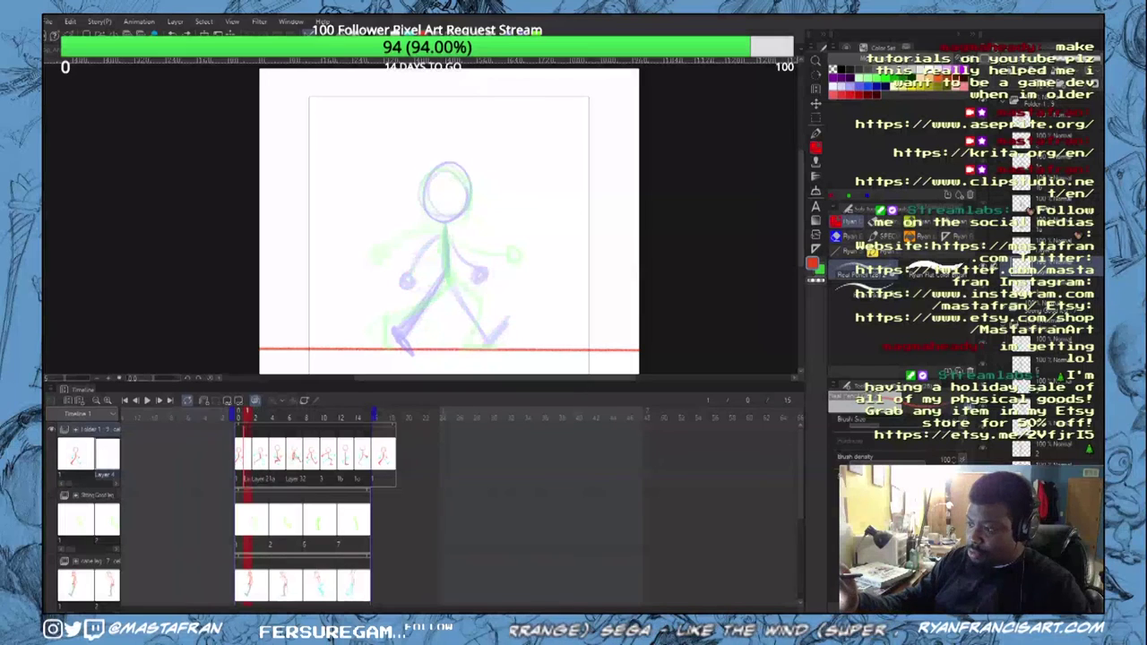
mouse_move(497, 271)
mouse_down()
mouse_move(489, 262)
mouse_move(500, 258)
mouse_move(494, 269)
mouse_up()
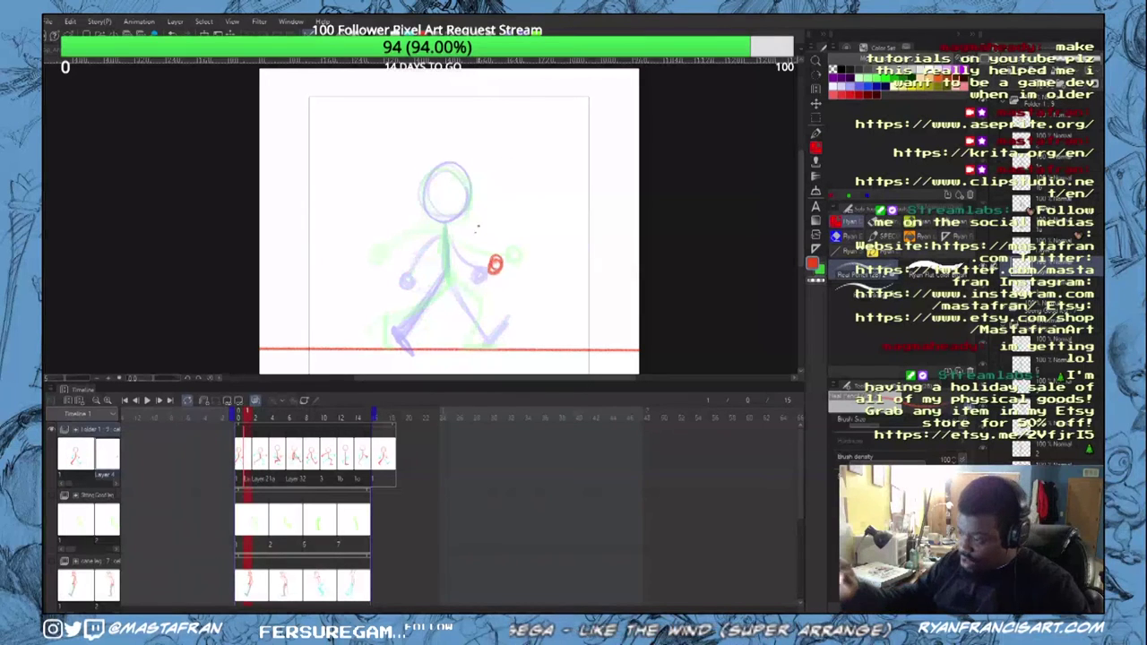
drag(453, 238, 489, 260)
drag(446, 217, 443, 267)
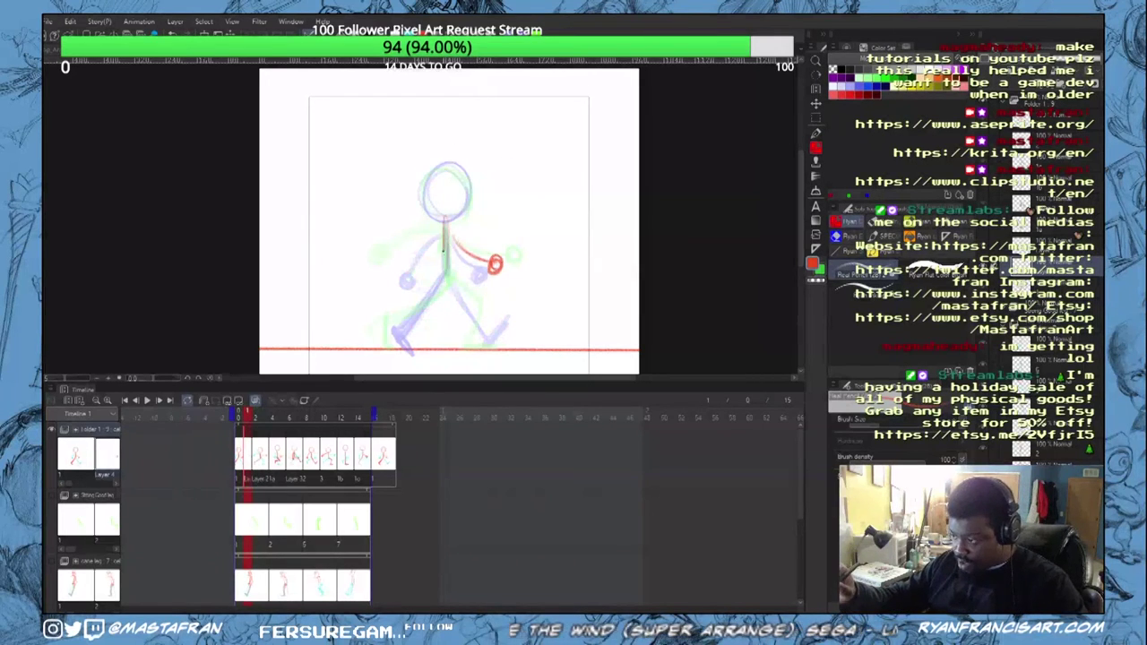
mouse_move(435, 167)
mouse_down()
mouse_move(448, 219)
mouse_move(427, 212)
mouse_move(445, 276)
mouse_up()
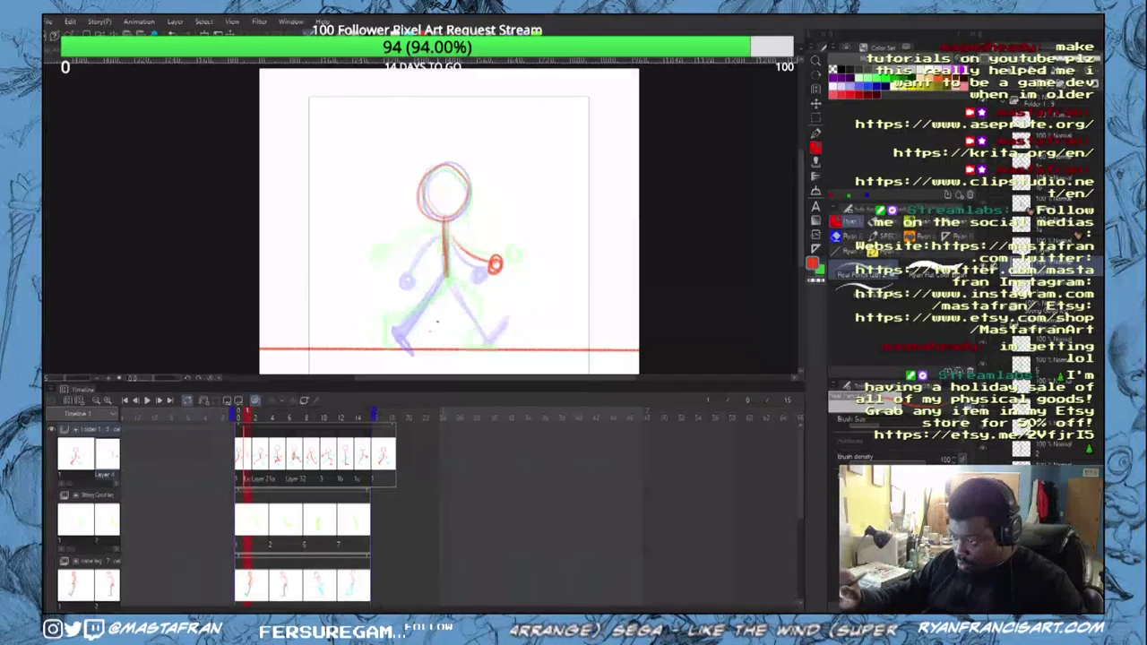
Step: Draw the red trailing leg and foot on frame 1 between the neighbouring poses, and thicken their lines
mouse_move(392, 315)
mouse_down()
mouse_move(396, 347)
mouse_move(444, 279)
mouse_up()
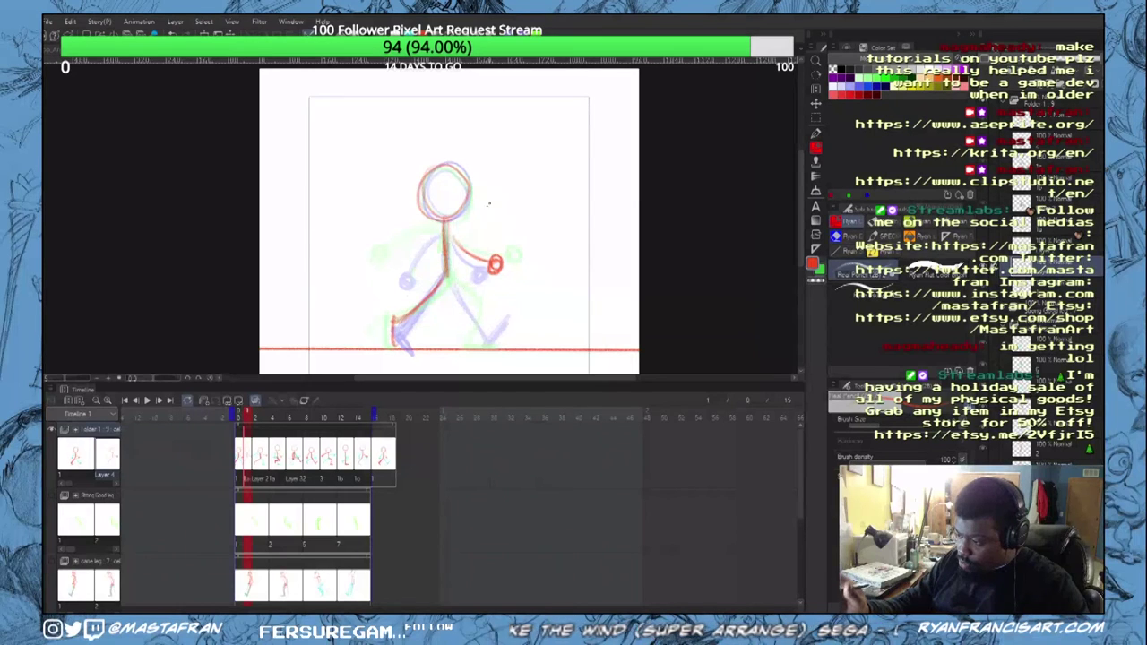
key(Left)
key(Right)
key(Right)
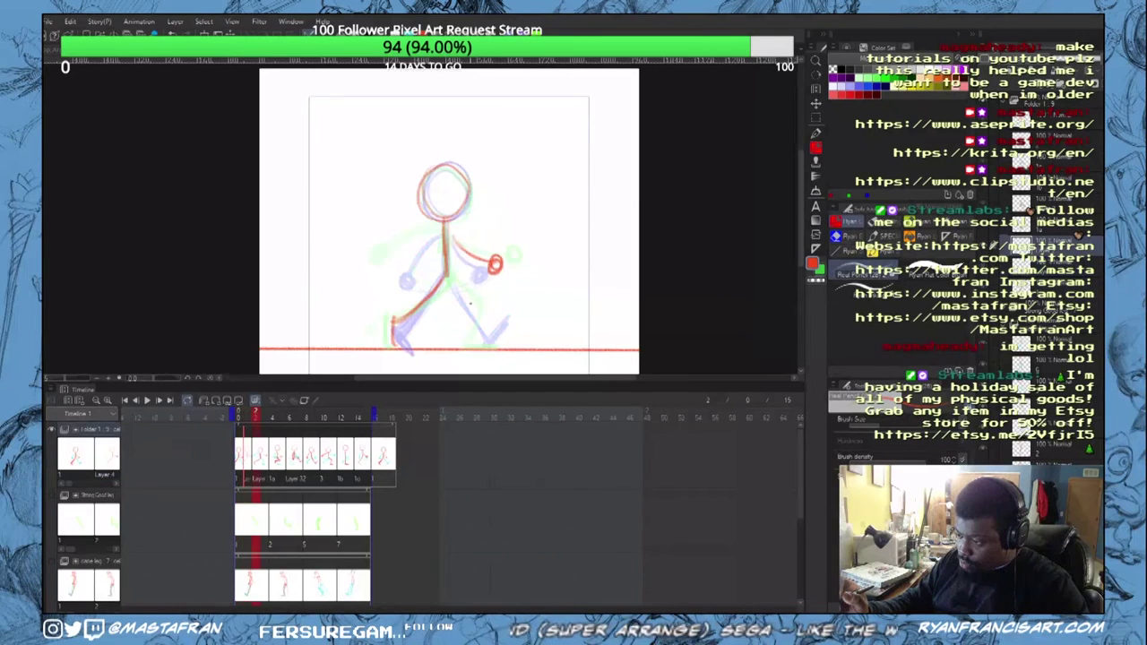
key(Left)
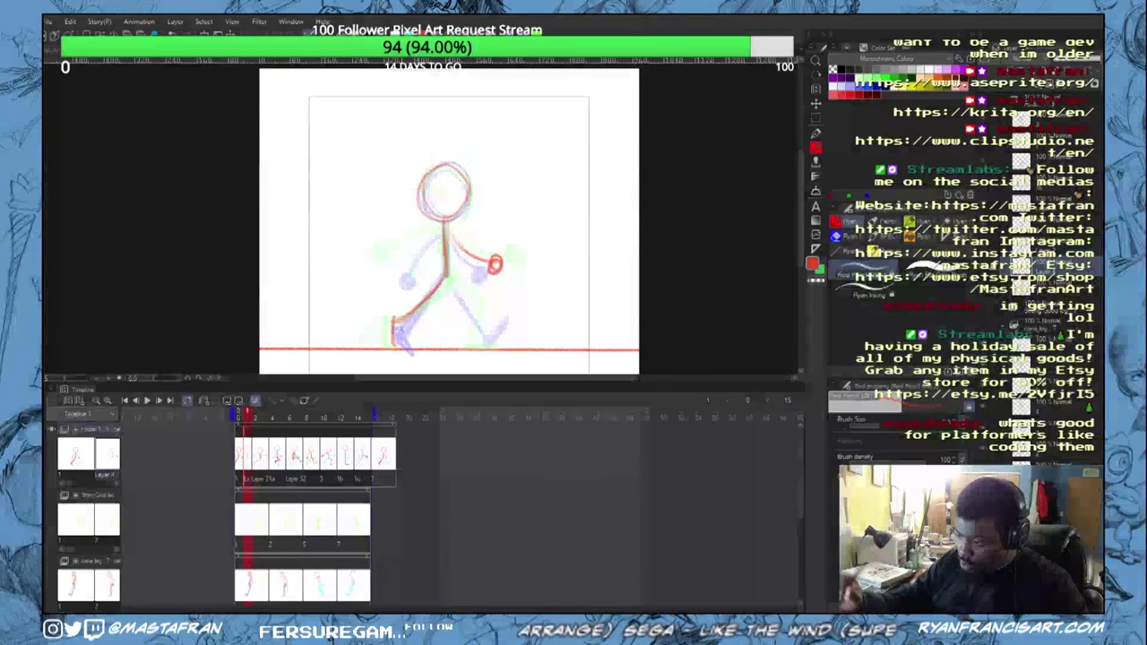
mouse_move(395, 340)
mouse_down()
mouse_move(414, 351)
mouse_move(396, 339)
mouse_up()
mouse_move(394, 343)
mouse_down()
mouse_move(397, 310)
mouse_move(438, 287)
mouse_move(447, 264)
mouse_up()
drag(403, 320, 433, 296)
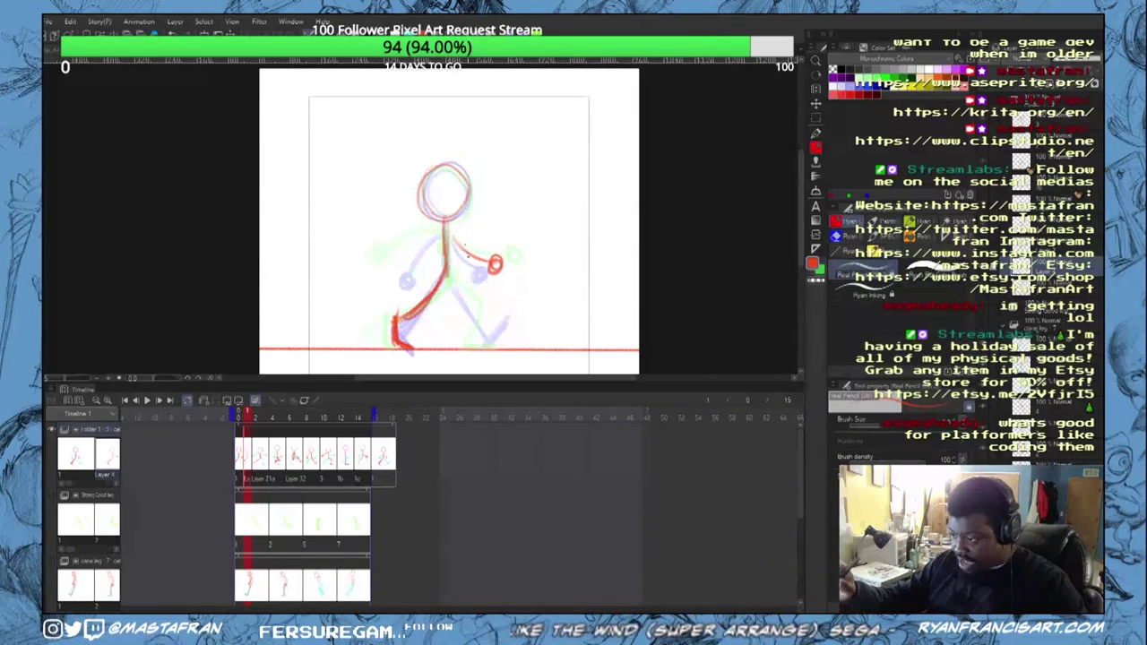
Step: Sketch the rear arm with a small round hand in cyan on frame 1, between the two onion-skinned arm positions
click(875, 87)
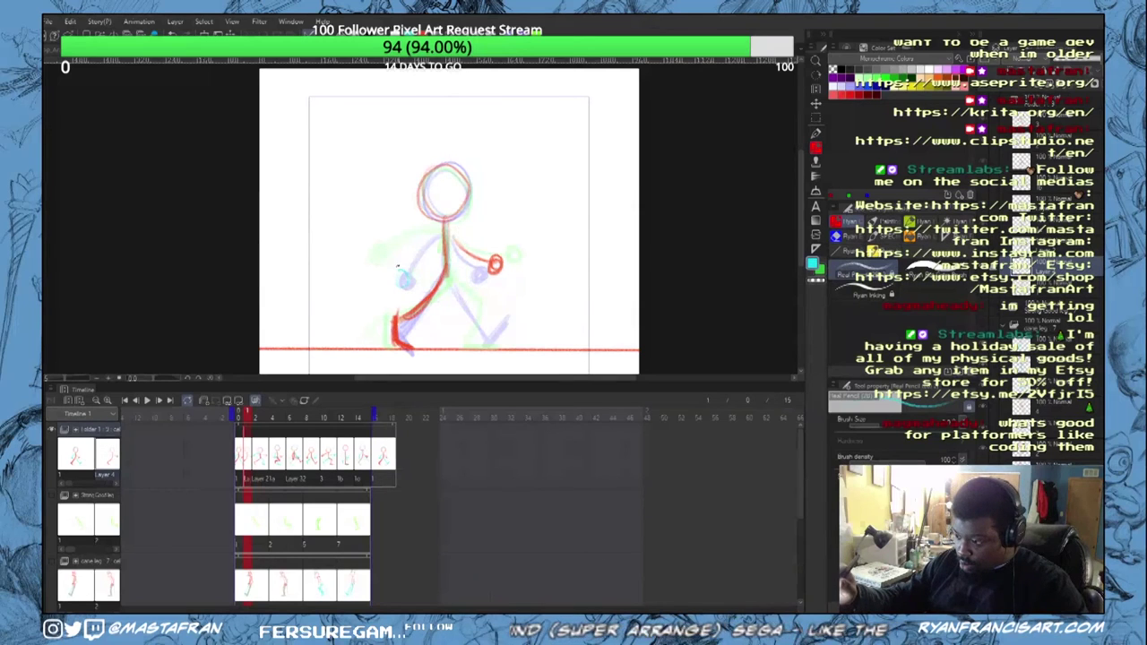
drag(388, 264, 389, 264)
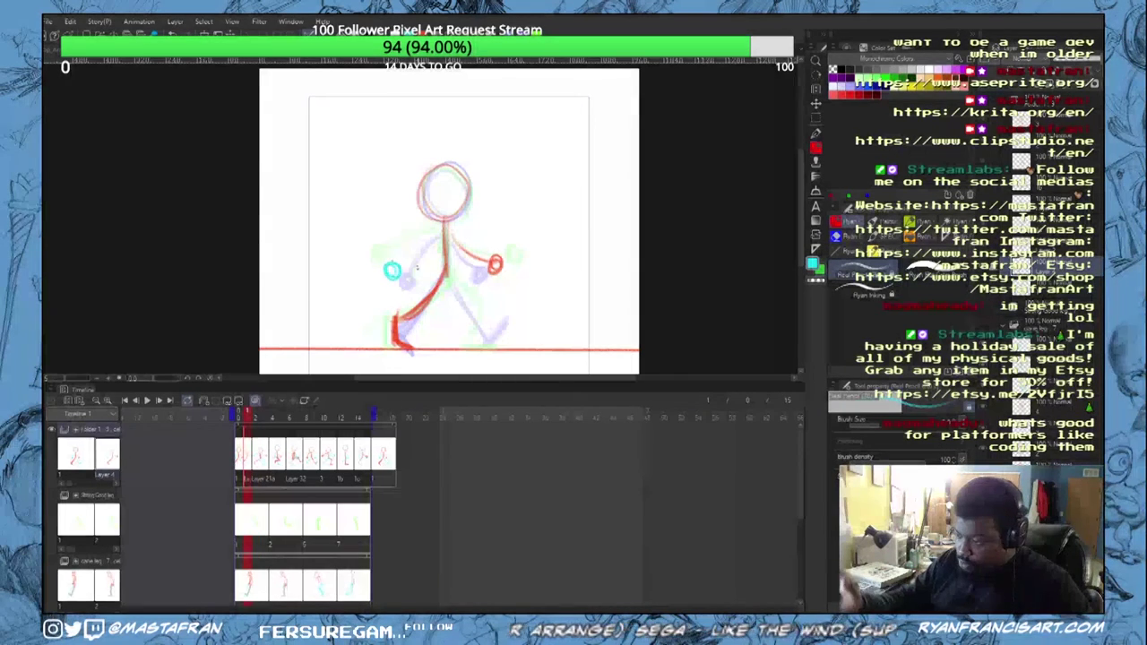
mouse_move(441, 229)
mouse_down()
mouse_move(400, 269)
mouse_move(443, 229)
mouse_up()
key(ctrl+z)
key(ctrl+z)
key(ctrl+z)
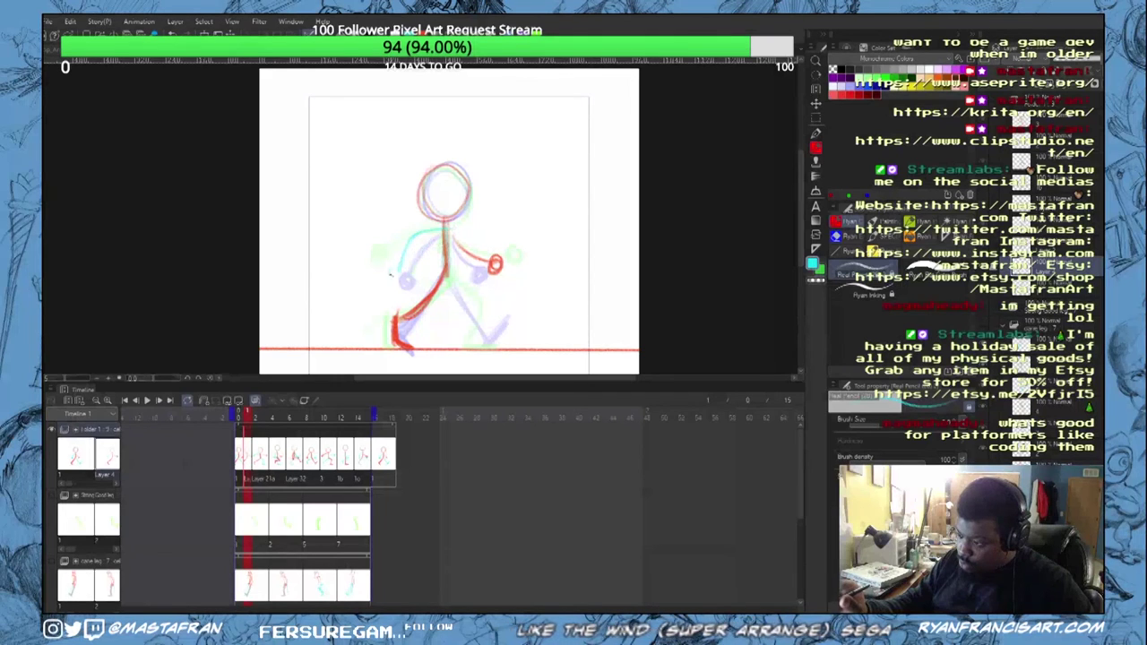
drag(393, 264, 396, 263)
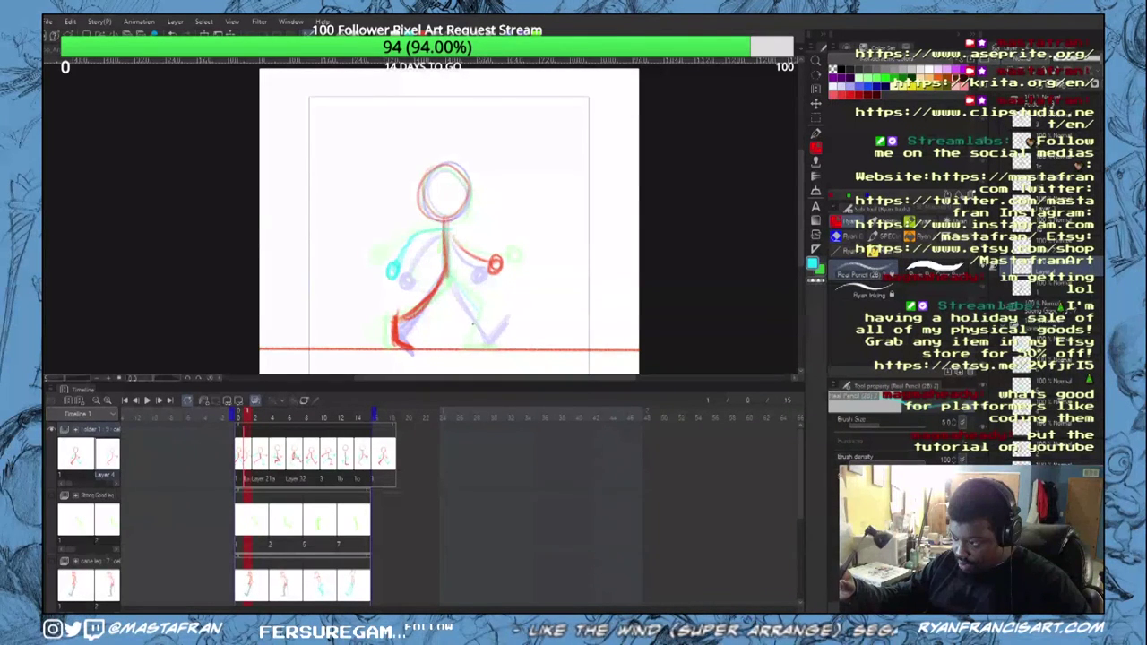
drag(466, 347, 498, 342)
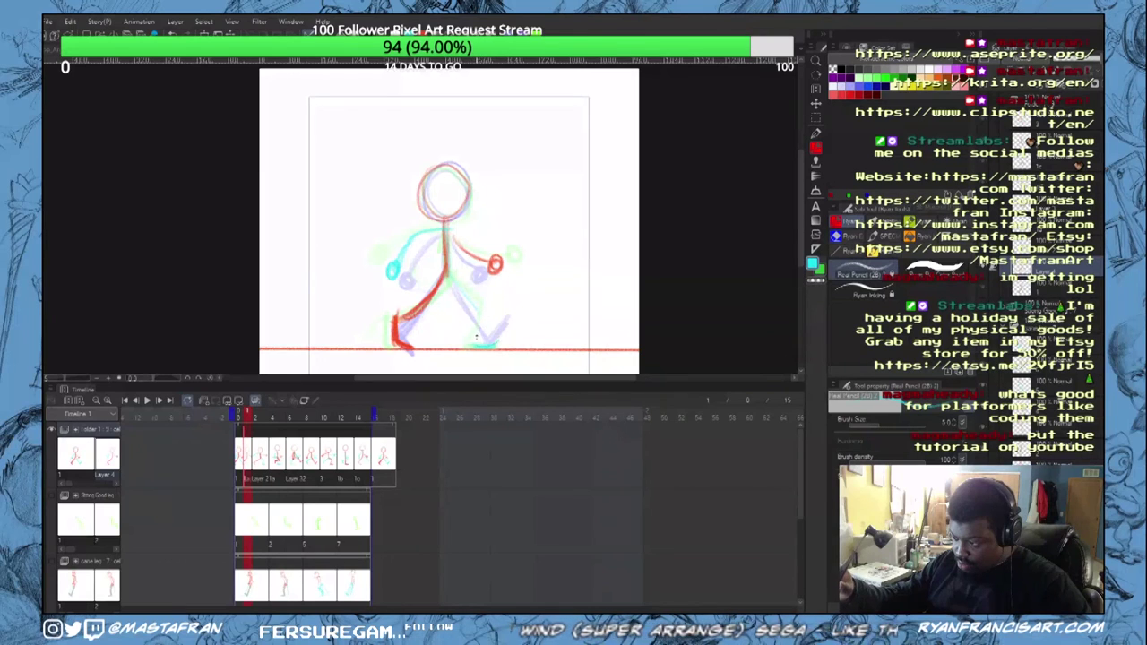
drag(466, 303, 483, 342)
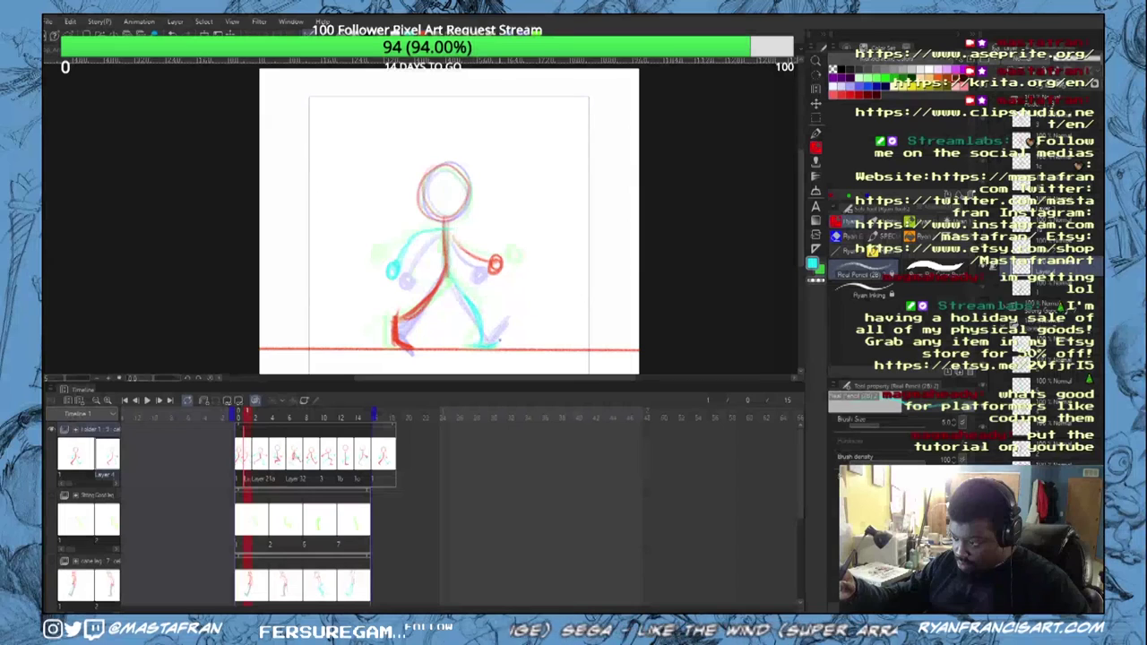
key(ctrl+z)
key(ctrl+z)
key(ctrl+z)
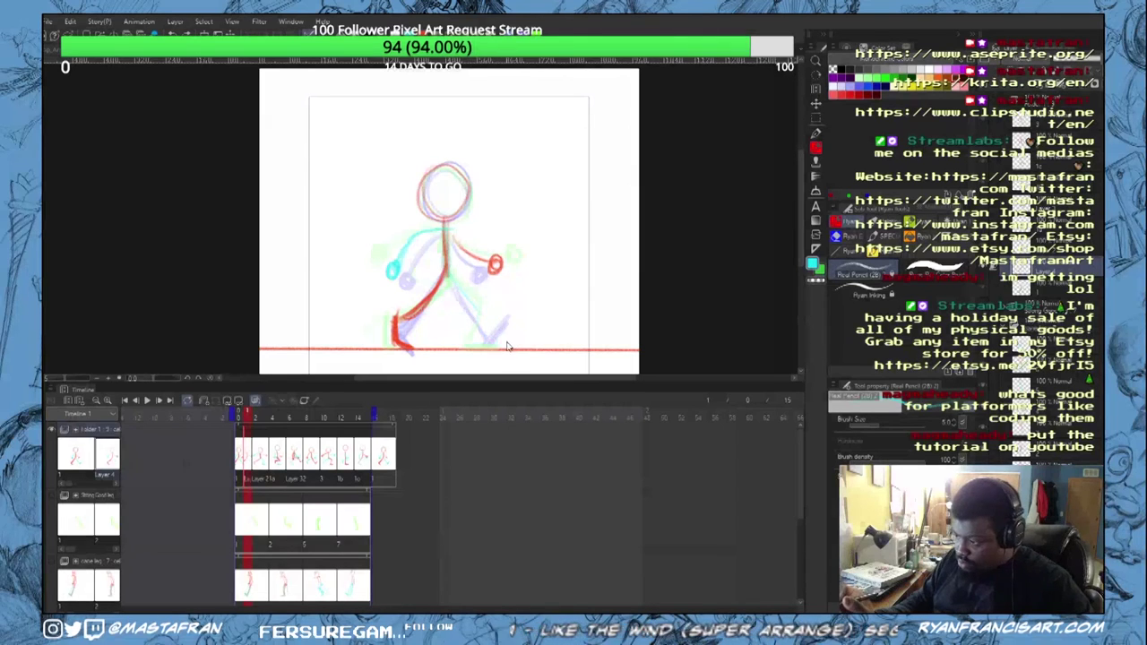
Step: Draw the cyan leading leg on frame 1 with its heel near the ground and its toes tilted up
mouse_move(484, 344)
mouse_down()
mouse_move(516, 330)
mouse_move(484, 341)
mouse_up()
key(ctrl+z)
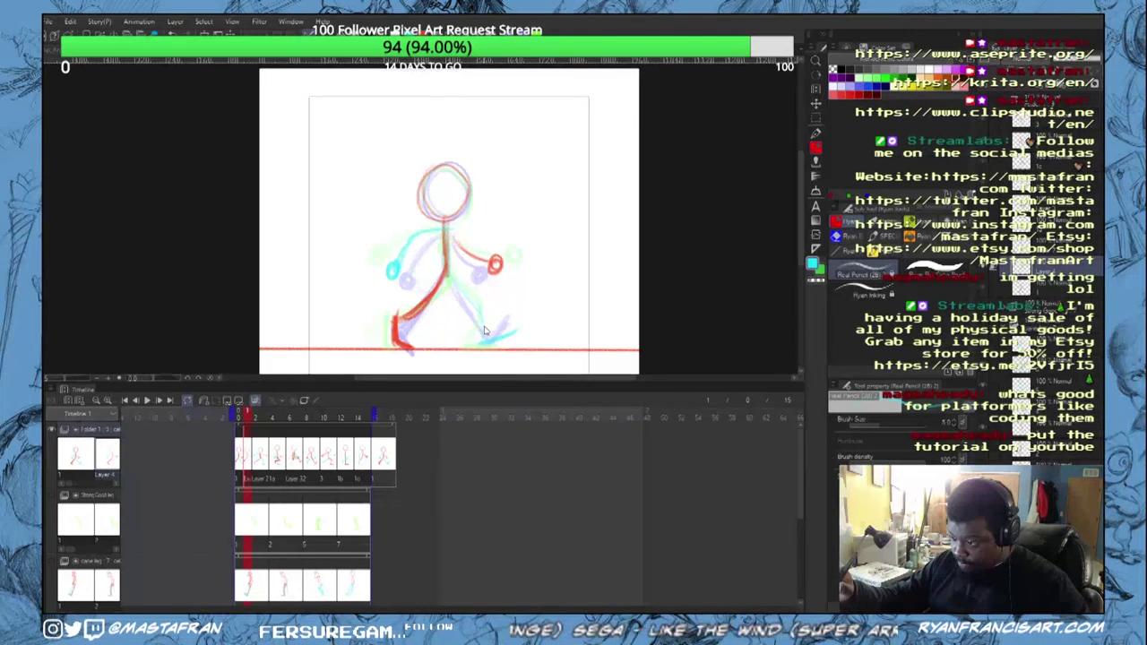
drag(479, 315, 449, 276)
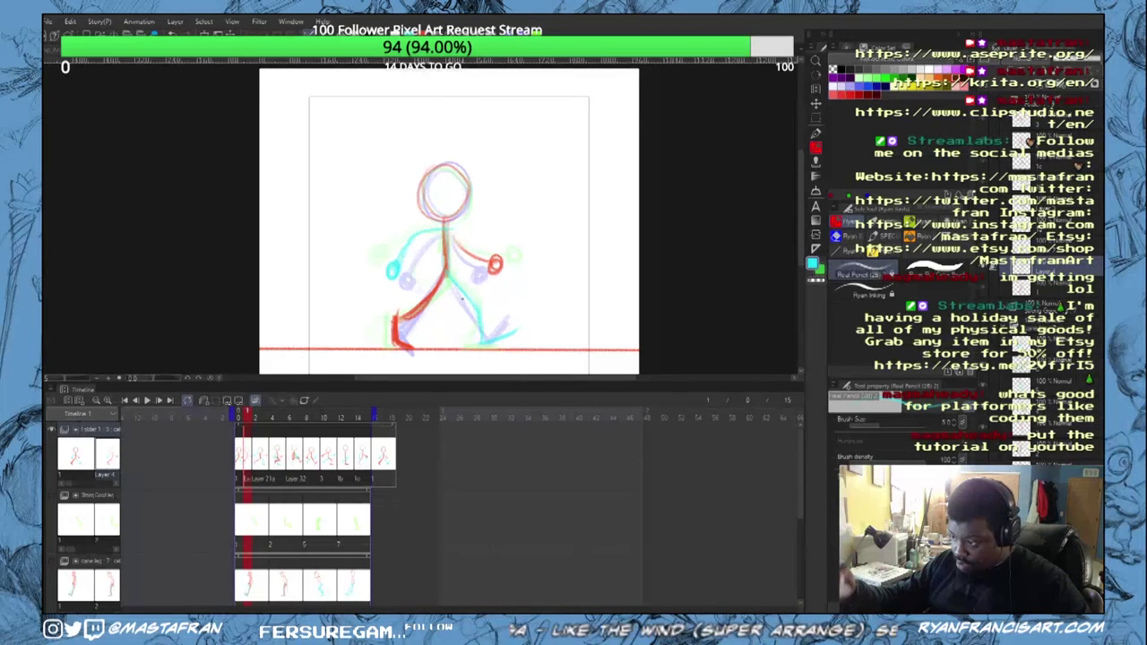
Step: Scrub through the walk cycle from the start to the last frame and back, and play the animation
drag(251, 416, 238, 452)
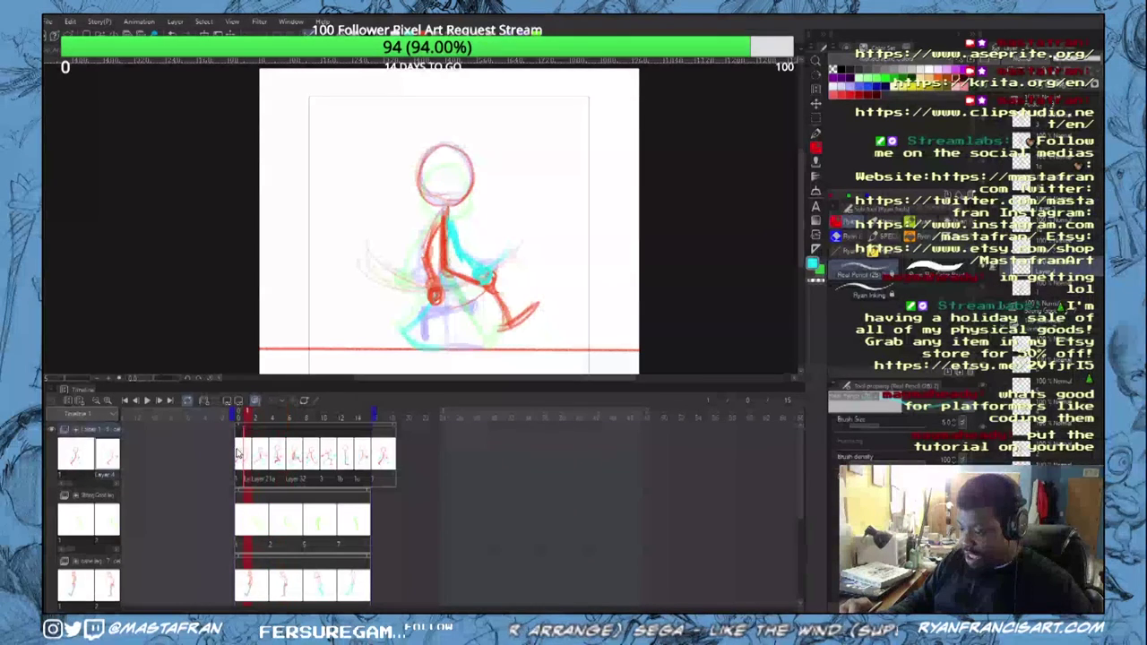
click(368, 418)
drag(369, 433, 216, 460)
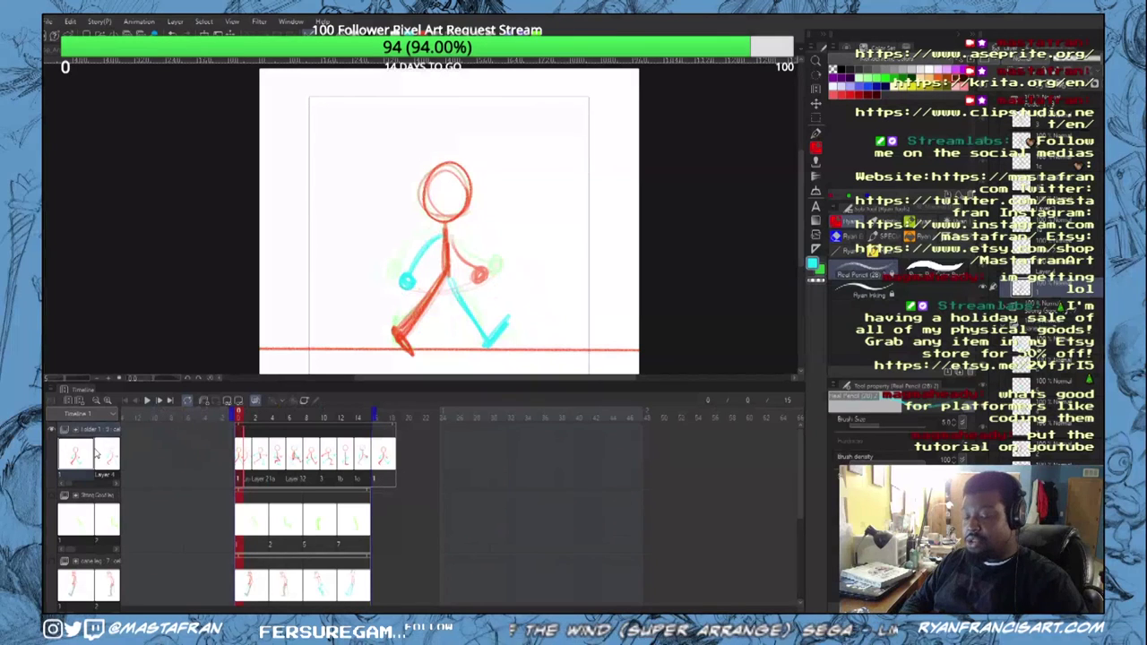
click(147, 401)
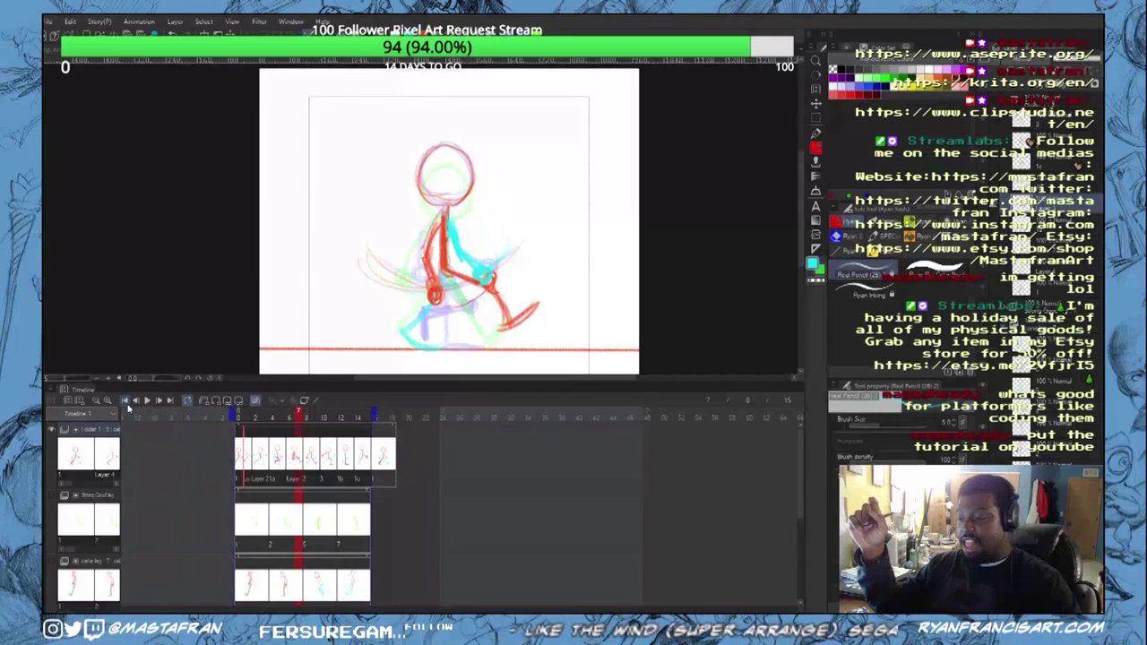
Step: Step back and forth through frames 0 to 3 to examine how the new in-between links the contact and down poses
key(g)
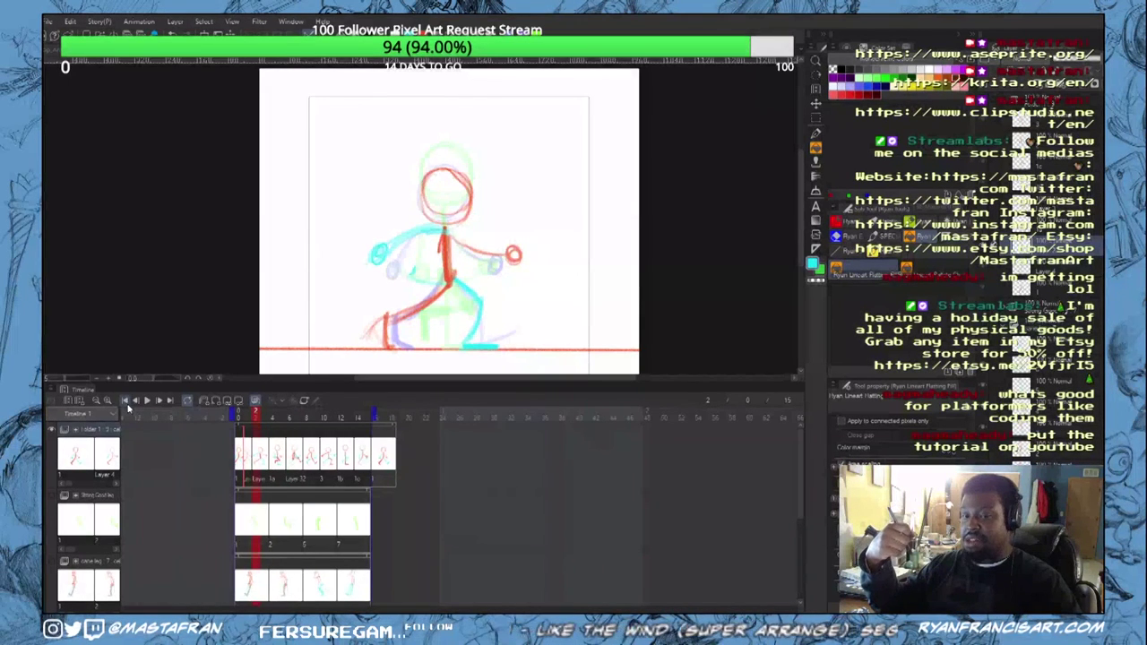
key(Left)
key(Left)
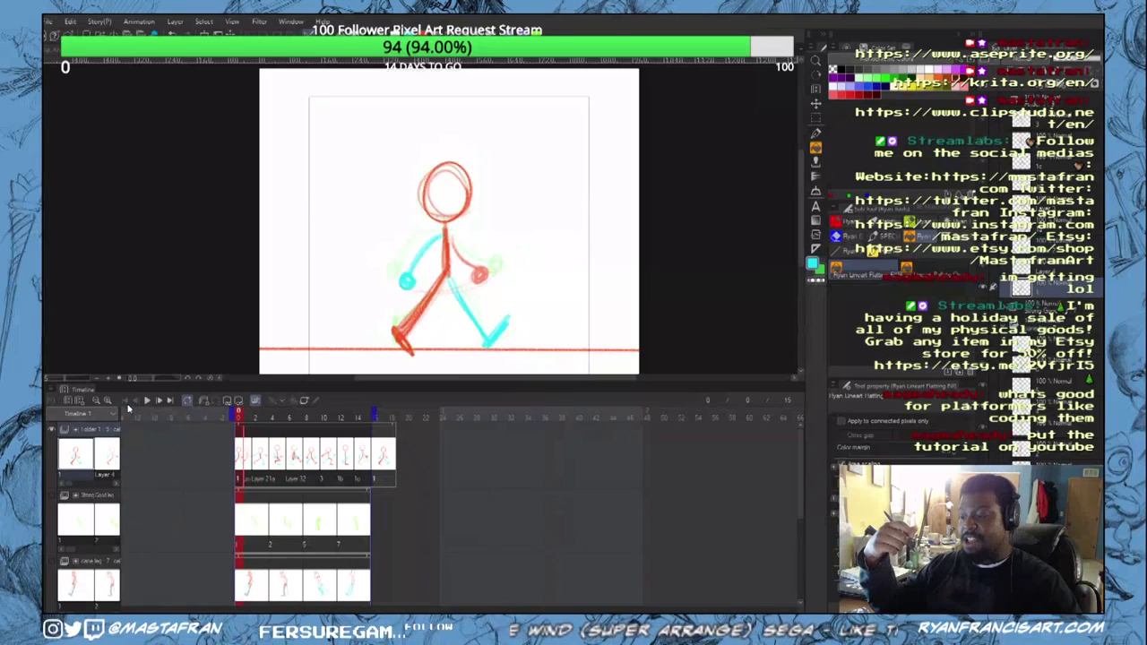
key(Right)
key(Right)
key(Right)
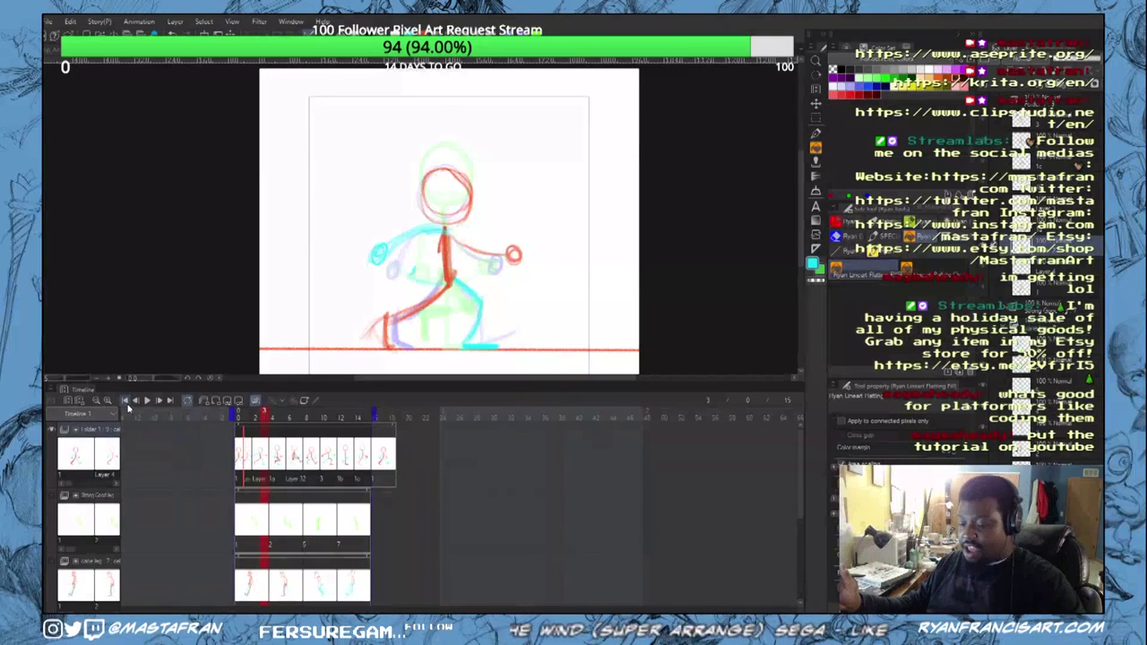
key(Left)
key(Left)
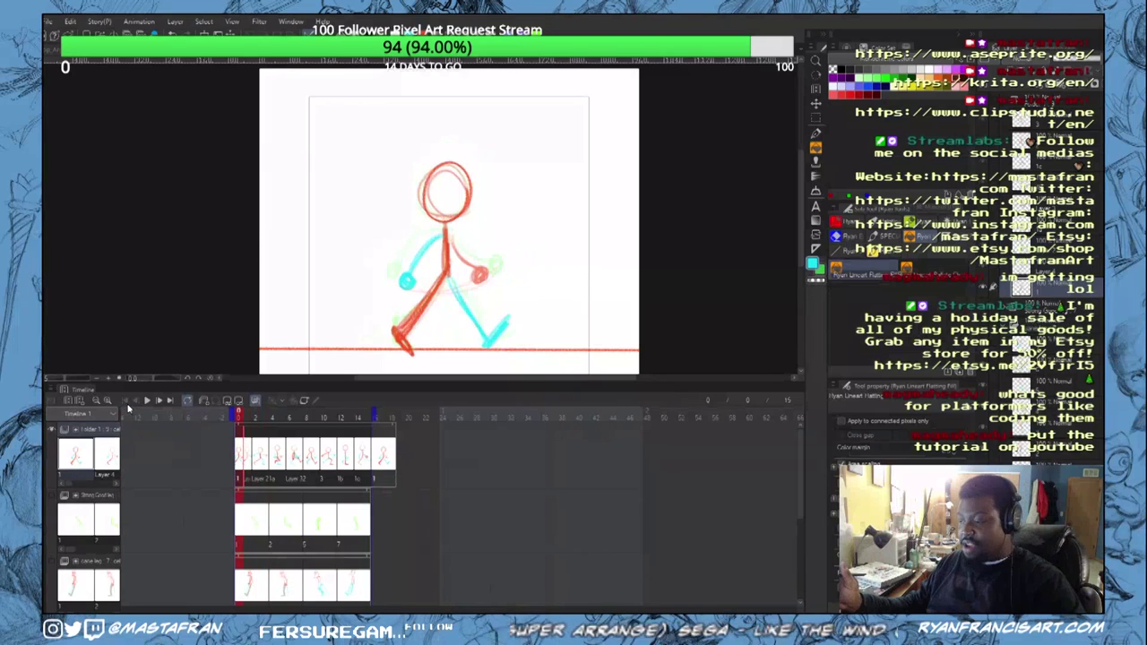